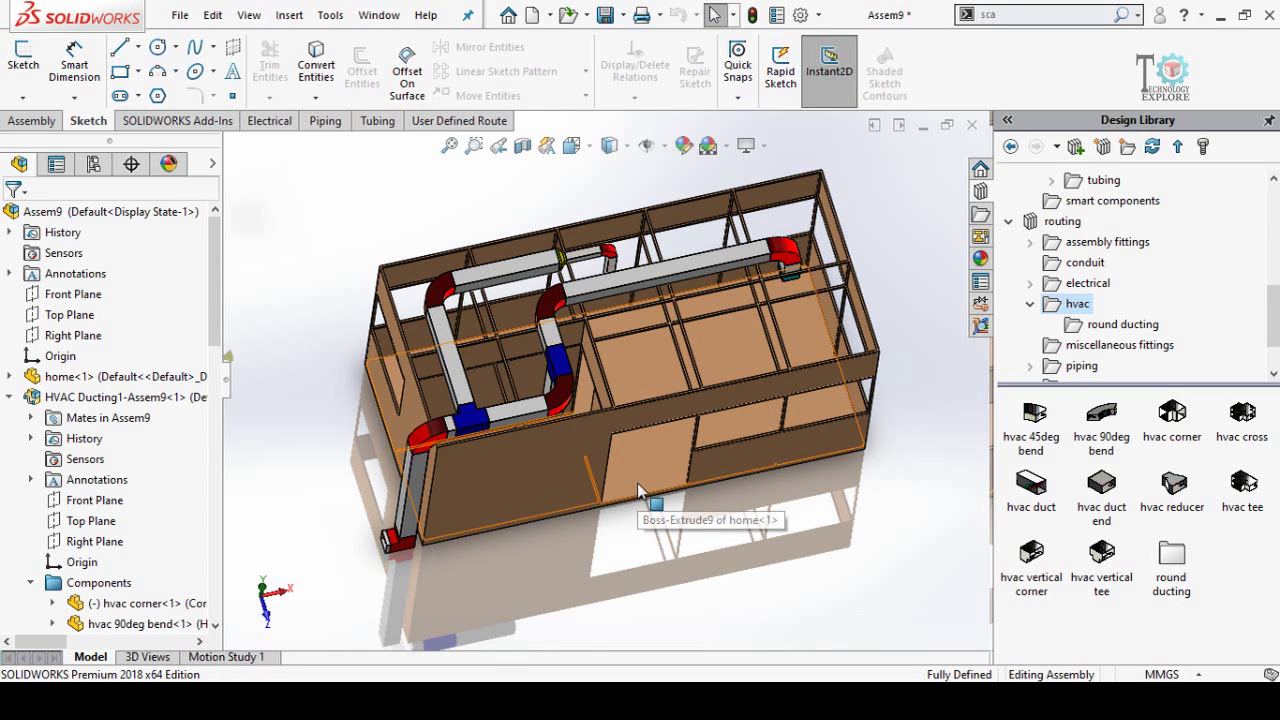
{"action": "scroll", "coordinate": [583, 392], "scroll_direction": "down", "scroll_amount": 5}
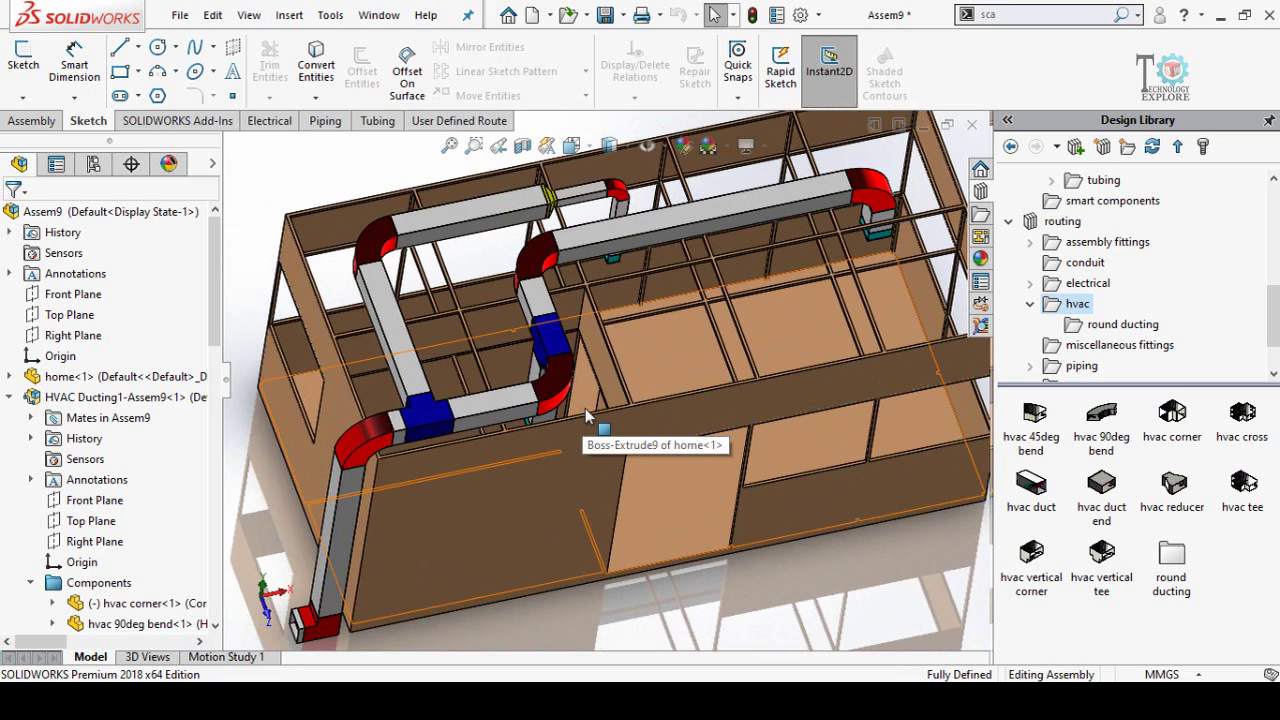
{"action": "middle_click_drag", "start_coordinate": [586, 417], "coordinate": [565, 360]}
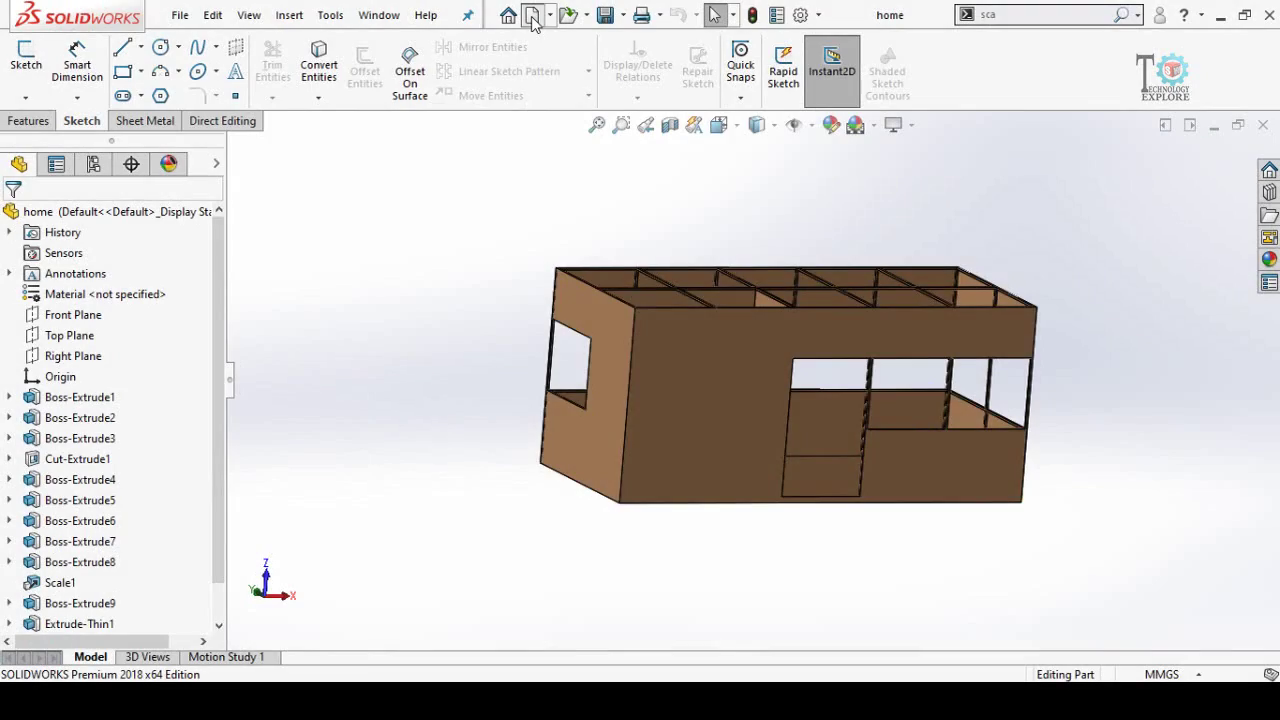
Create a new assembly document and insert the open home part into it
{"action": "left_click", "coordinate": [532, 16]}
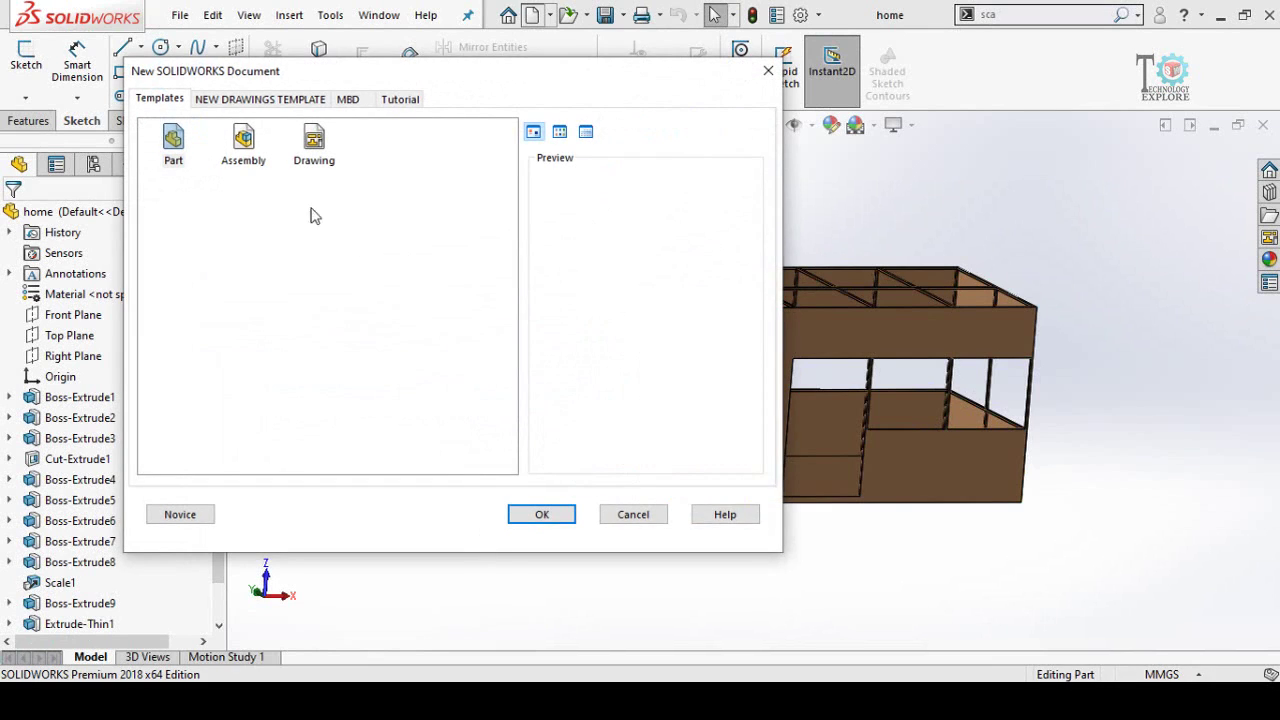
{"action": "double_click", "coordinate": [244, 140]}
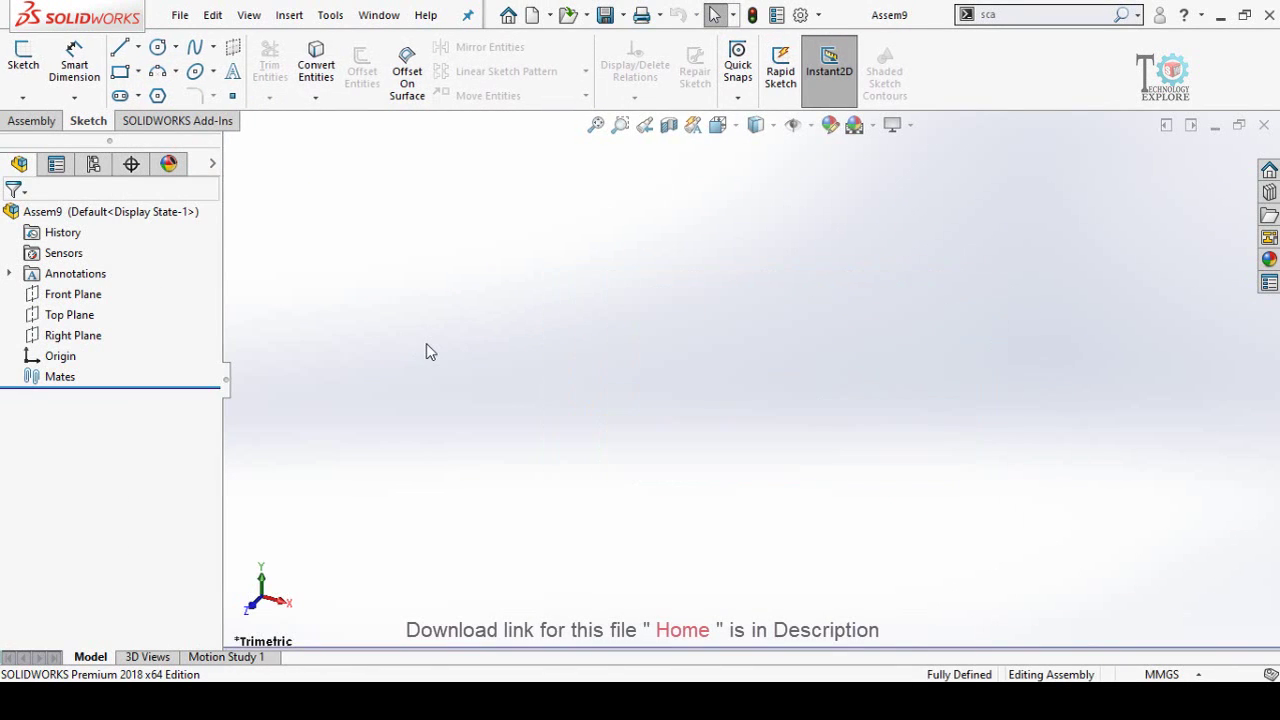
{"action": "left_click", "coordinate": [43, 446]}
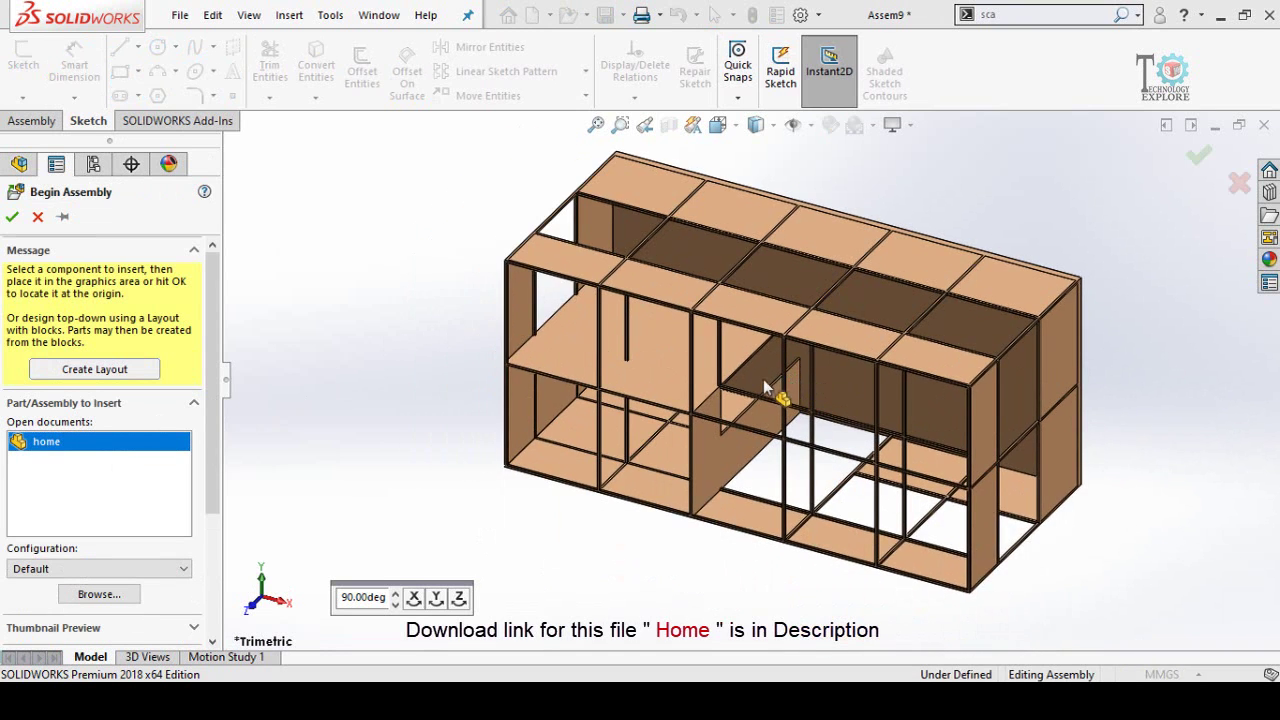
{"action": "left_click", "coordinate": [760, 367]}
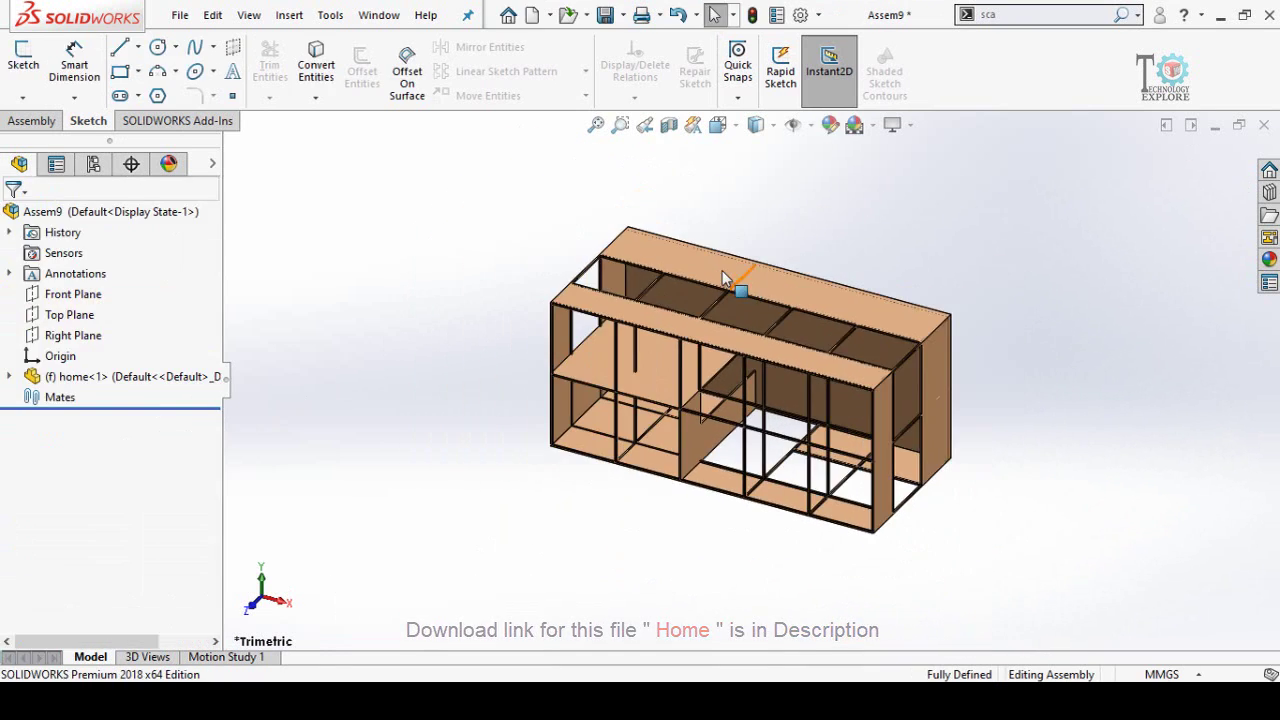
Float the home component so that it can be positioned with mates
{"action": "right_click", "coordinate": [722, 270]}
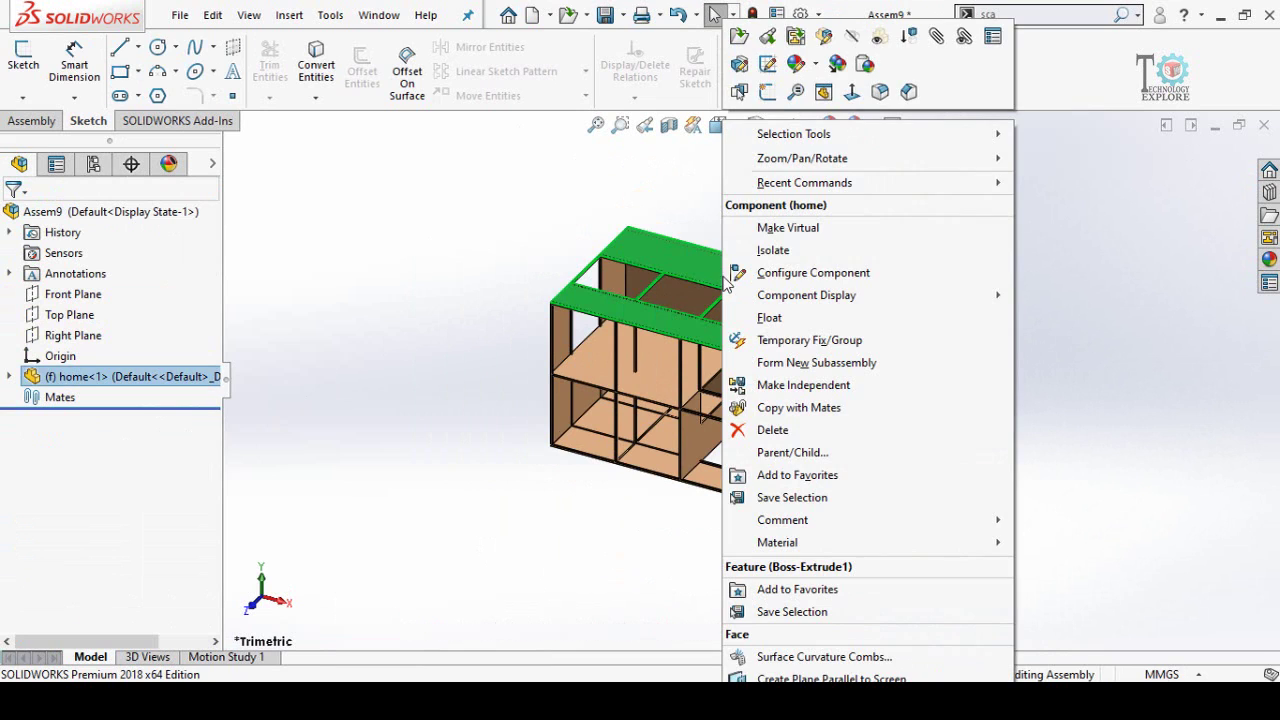
{"action": "left_click", "coordinate": [767, 322]}
{"action": "left_click", "coordinate": [626, 452]}
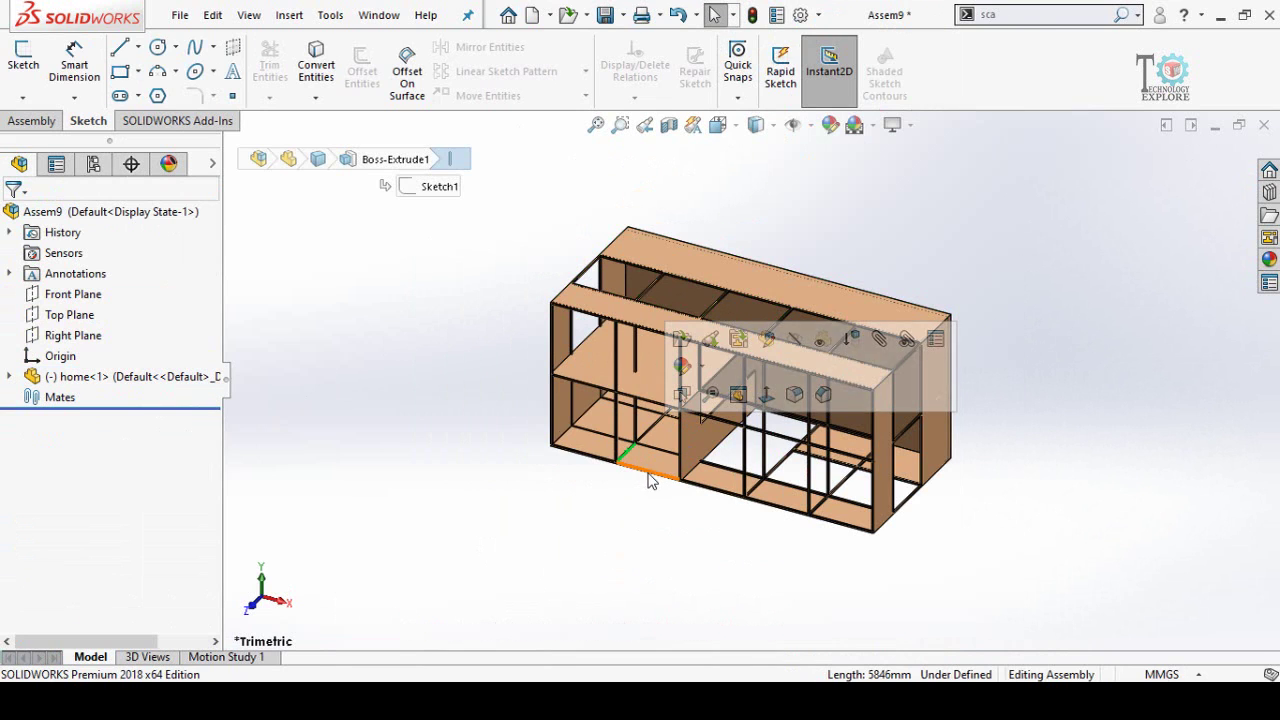
{"action": "left_click", "coordinate": [622, 511]}
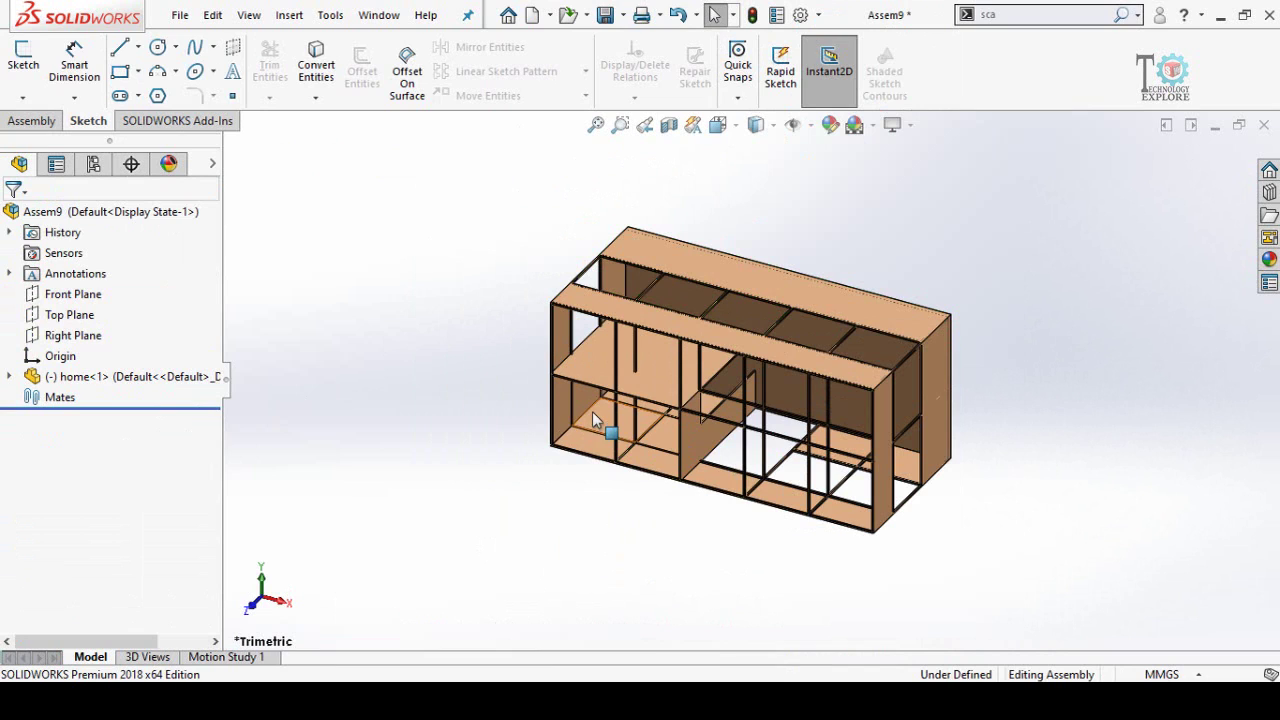
Add a coincident mate between the assembly's Front Plane and the home's long wall face with the row of openings
{"action": "left_click", "coordinate": [75, 295]}
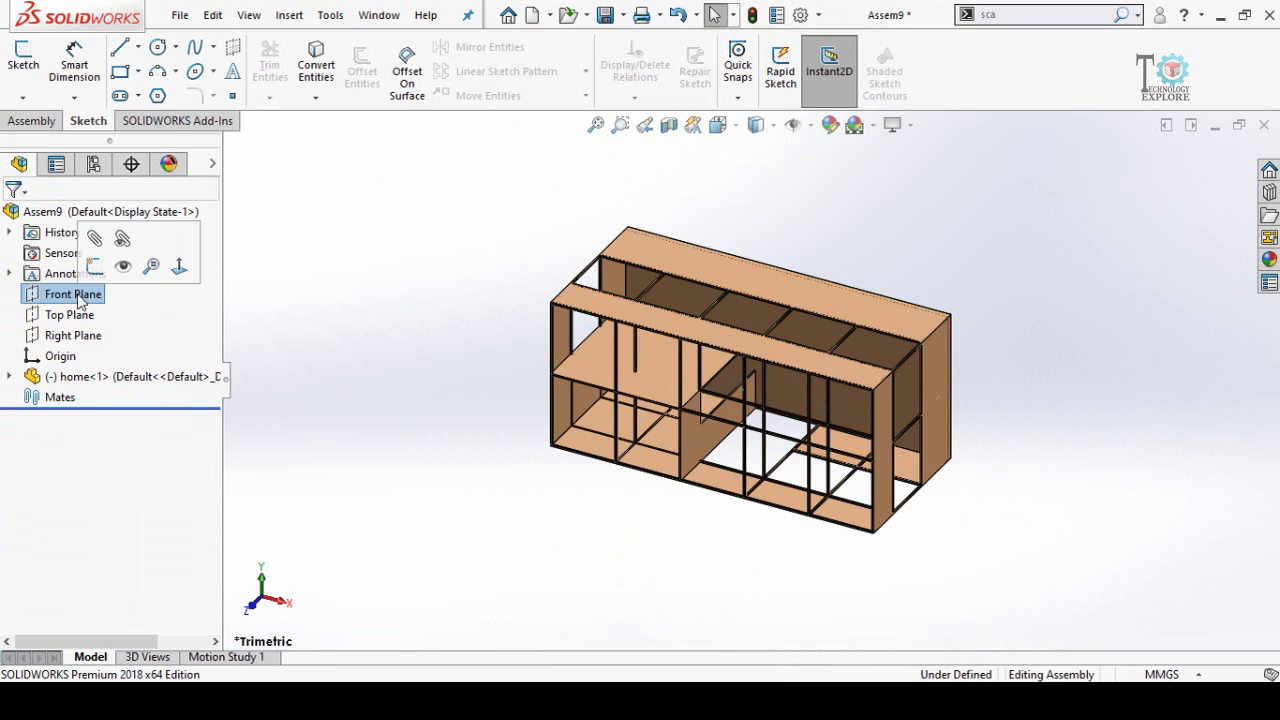
{"action": "left_click", "coordinate": [781, 278], "text": "ctrl"}
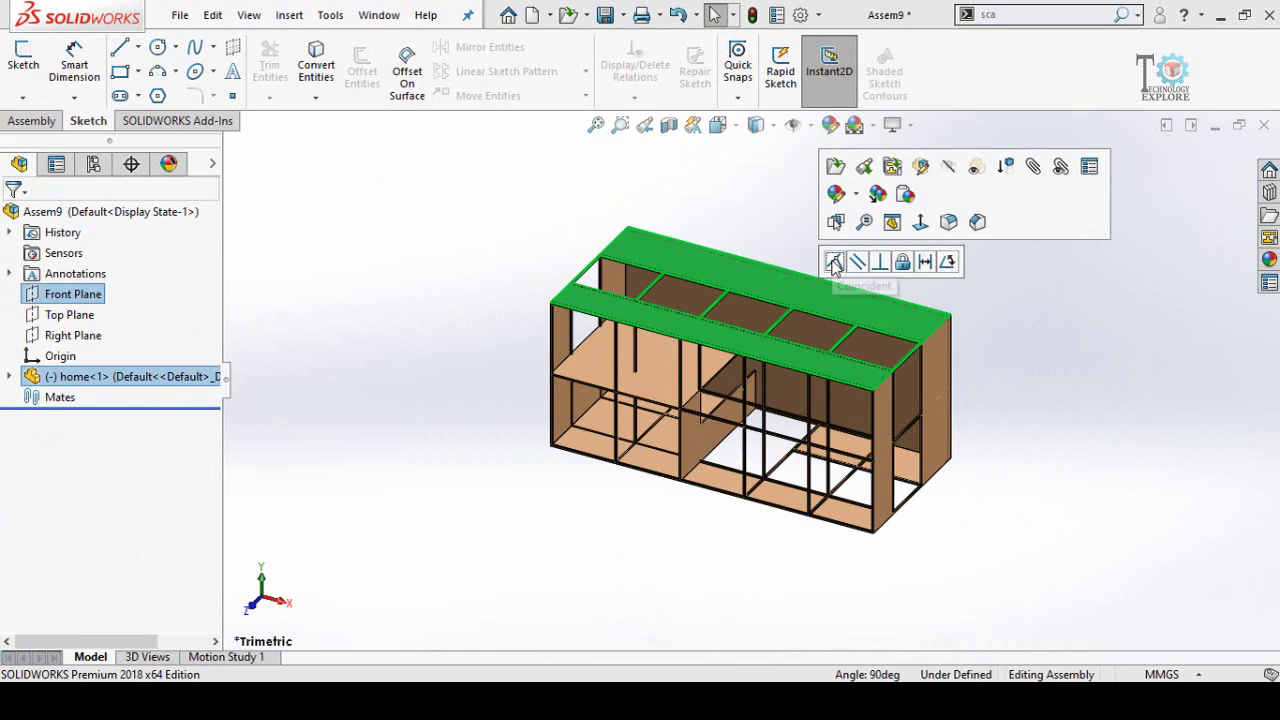
{"action": "left_click", "coordinate": [833, 262]}
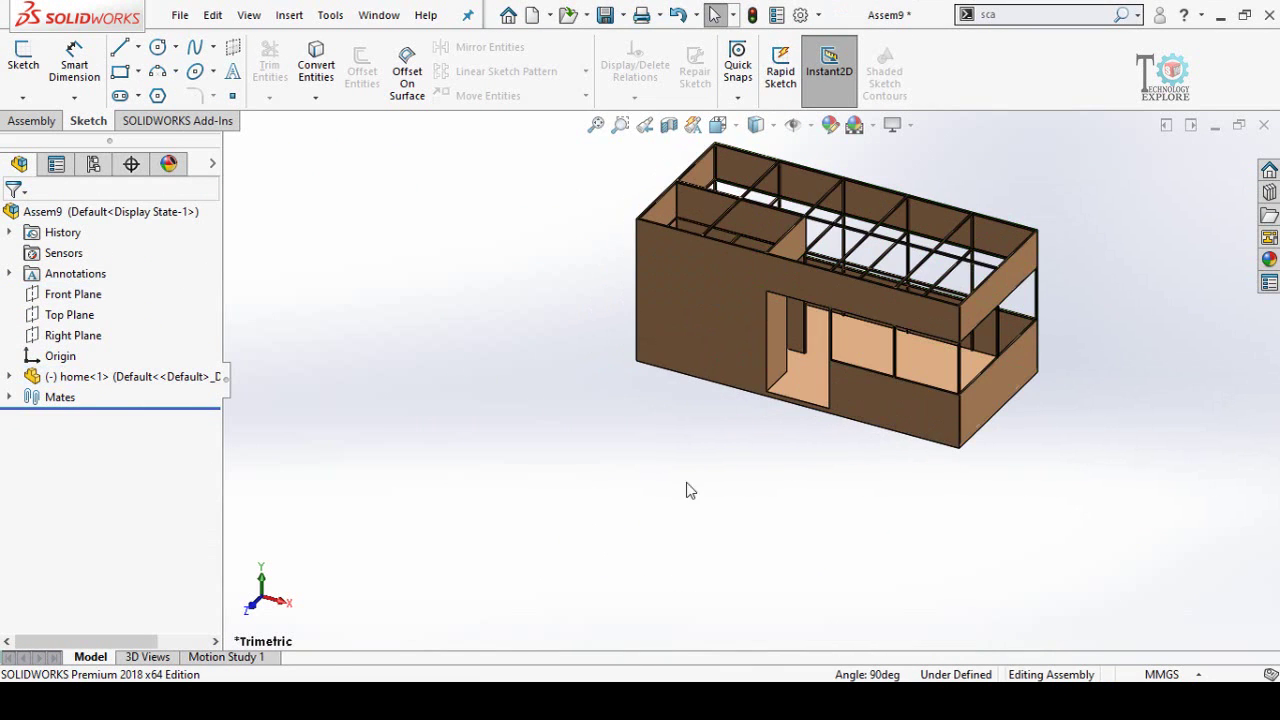
Add a coincident mate between the assembly's Top Plane and the underside of the home's floor
{"action": "left_click", "coordinate": [69, 314]}
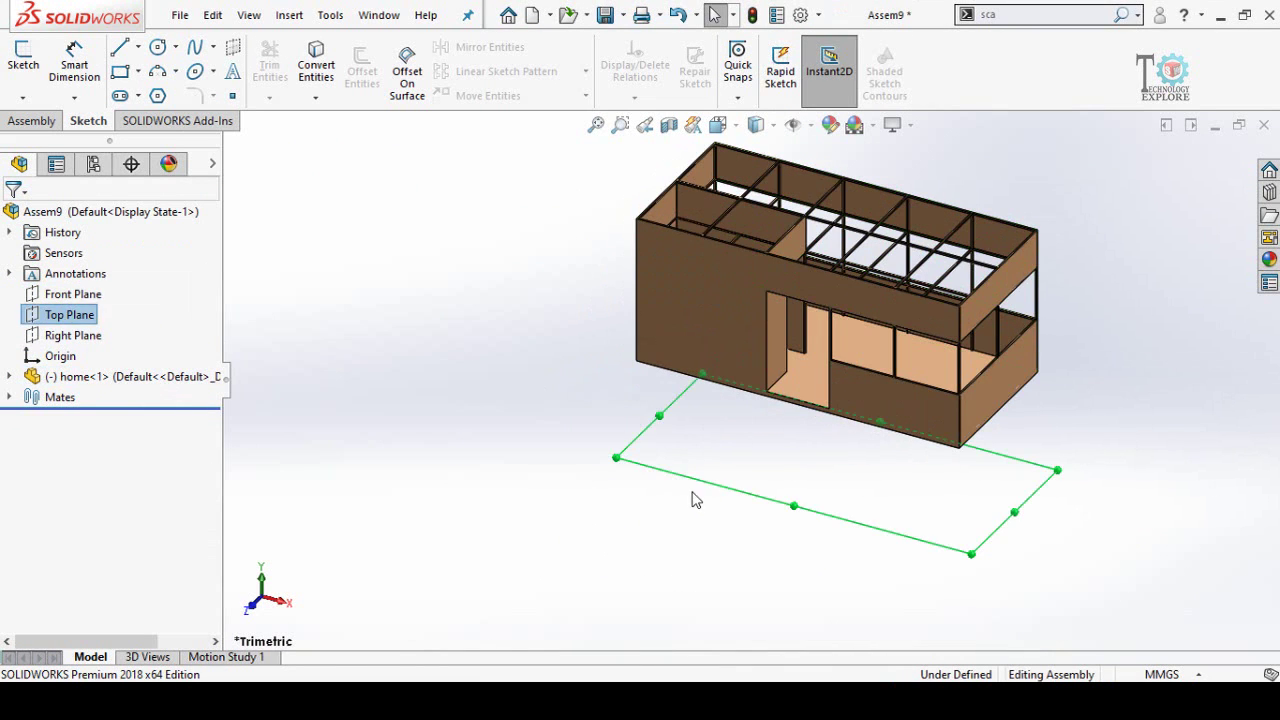
{"action": "middle_click_drag", "start_coordinate": [691, 497], "coordinate": [756, 412]}
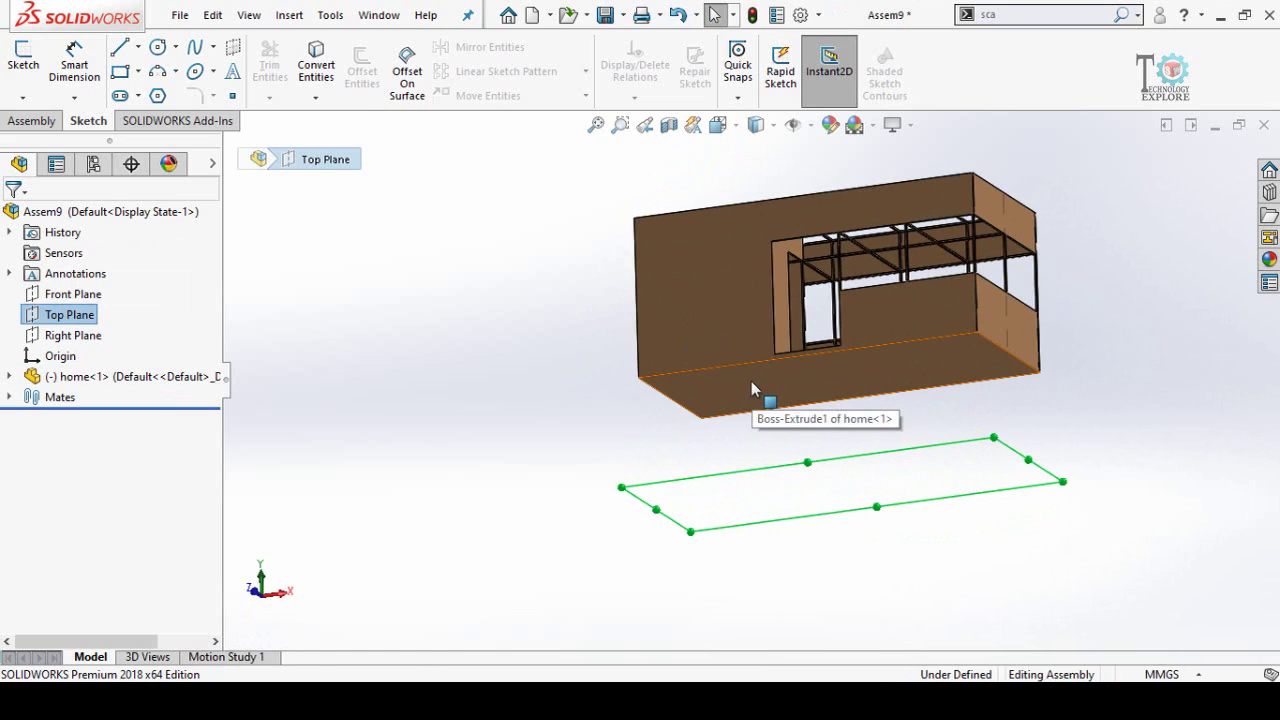
{"action": "left_click", "coordinate": [751, 381]}
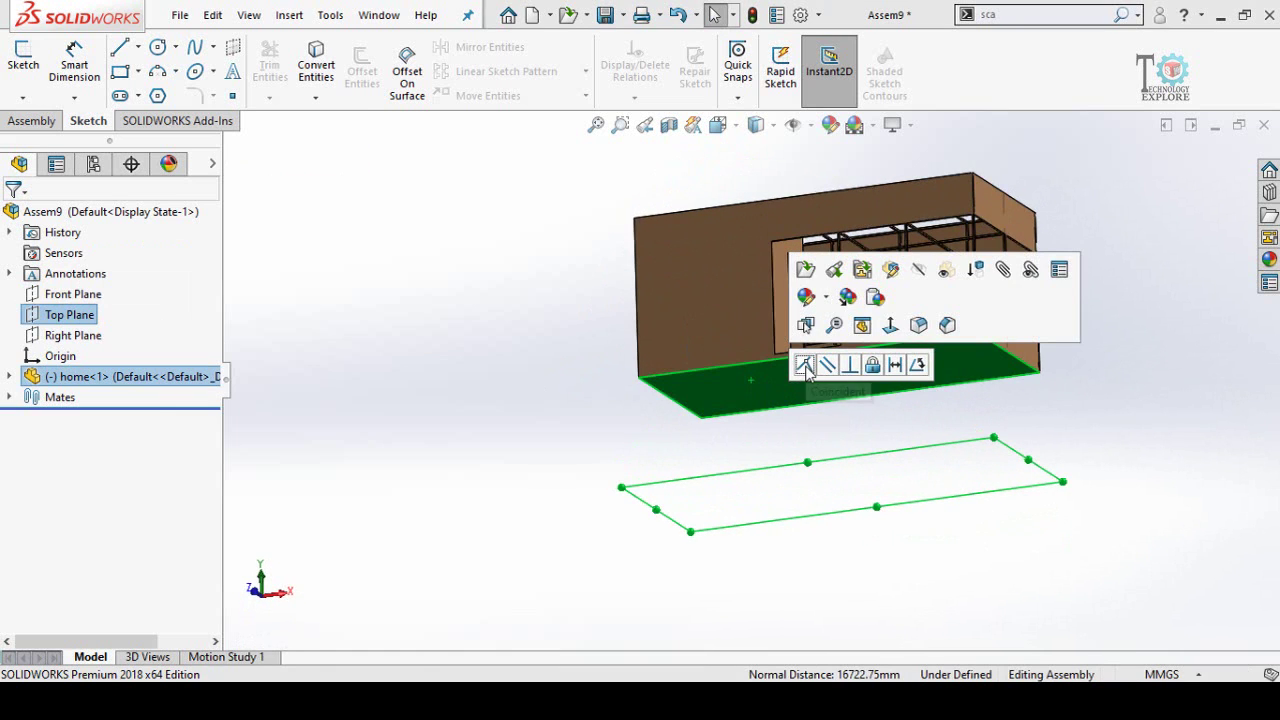
{"action": "left_click", "coordinate": [805, 366]}
Add a coincident mate between the assembly's Right Plane and the home's end wall with the window opening
{"action": "middle_click_drag", "start_coordinate": [657, 365], "coordinate": [704, 472]}
{"action": "left_click", "coordinate": [76, 338]}
{"action": "left_click", "coordinate": [705, 466]}
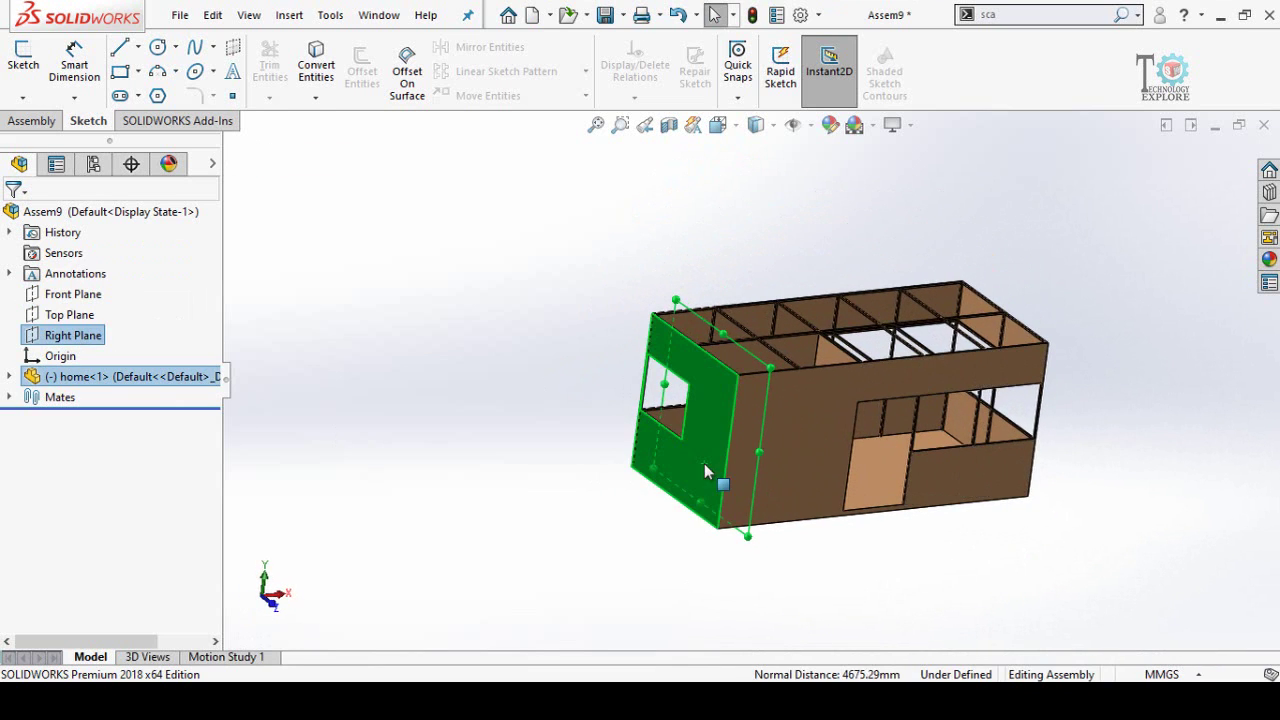
{"action": "left_click", "coordinate": [758, 448]}
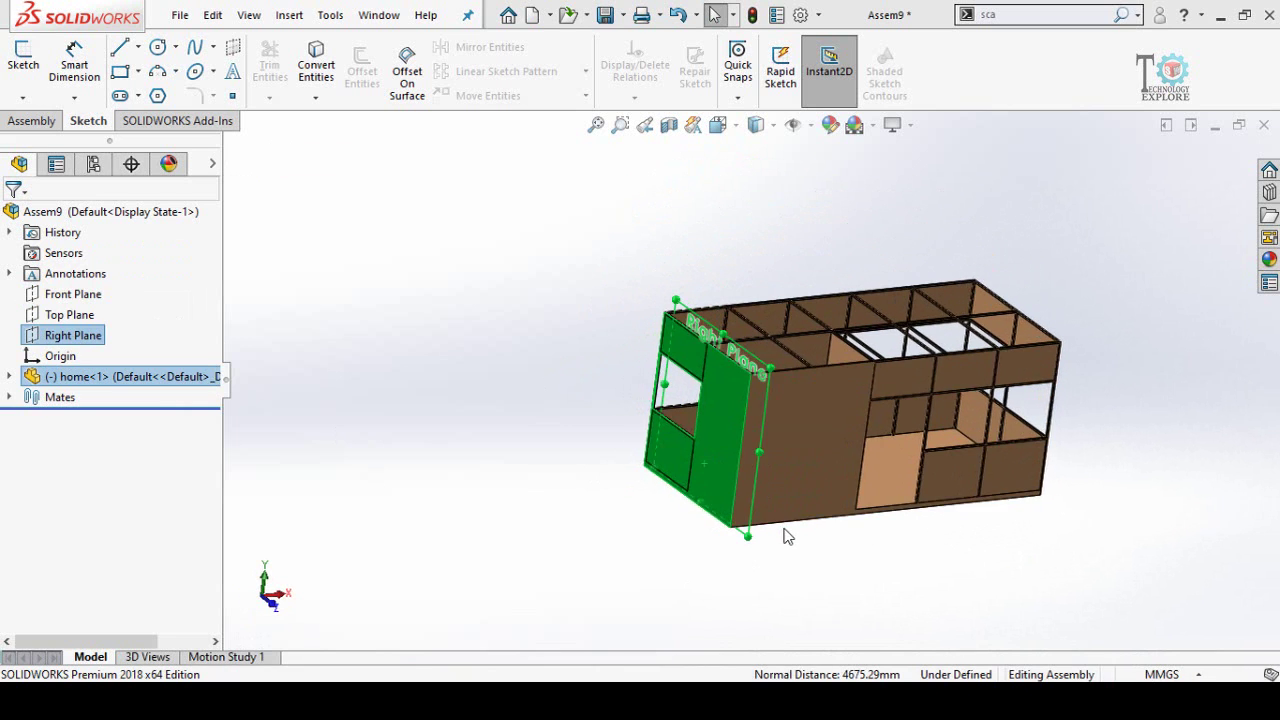
Try to move the home component to check that its mates fully constrain it, and view it from several sides
{"action": "middle_click_drag", "start_coordinate": [805, 515], "coordinate": [766, 463]}
{"action": "left_click_drag", "start_coordinate": [766, 463], "coordinate": [792, 465]}
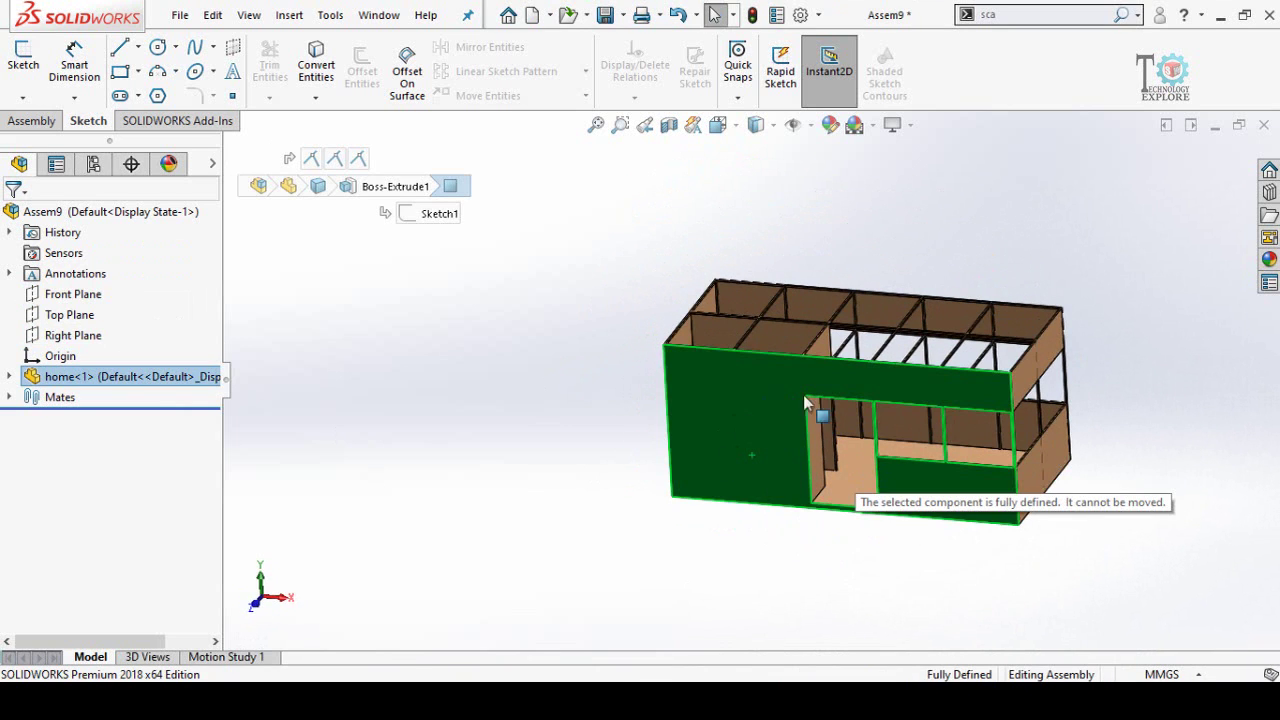
{"action": "left_click", "coordinate": [806, 606]}
{"action": "middle_click_drag", "start_coordinate": [806, 606], "coordinate": [820, 250]}
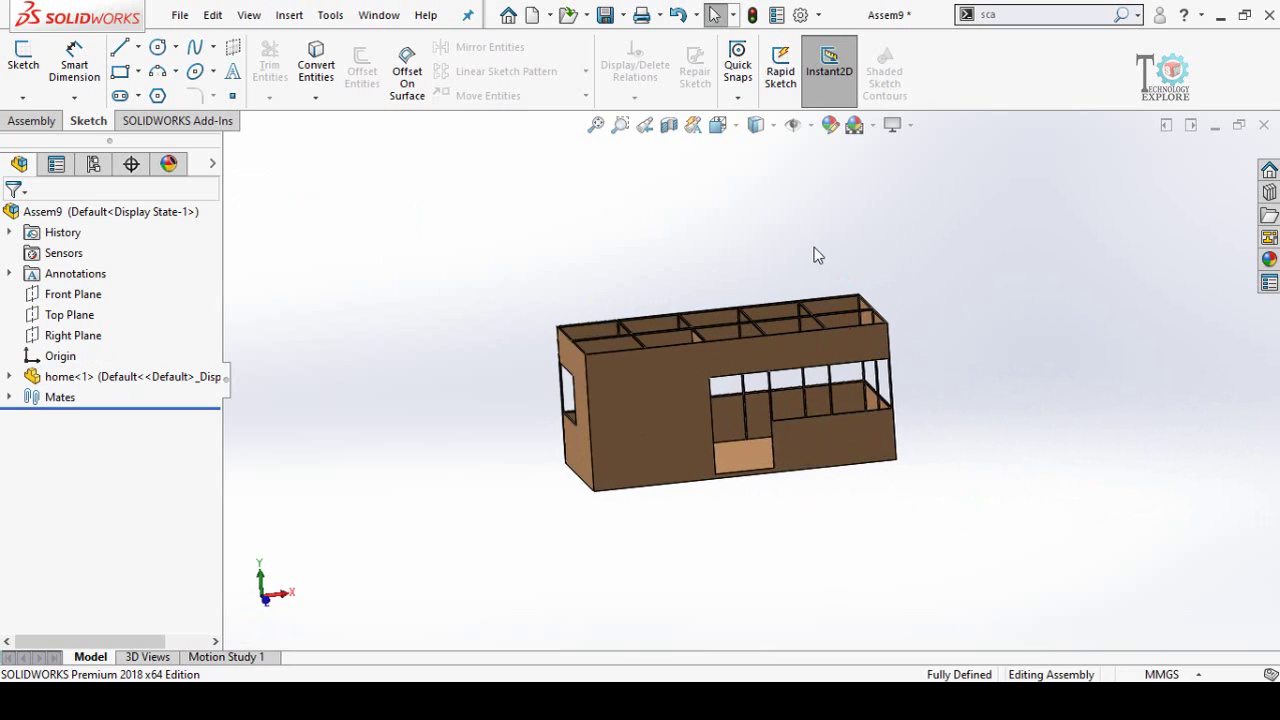
Activate the SOLIDWORKS Routing add-in for the current session
{"action": "left_click", "coordinate": [819, 15]}
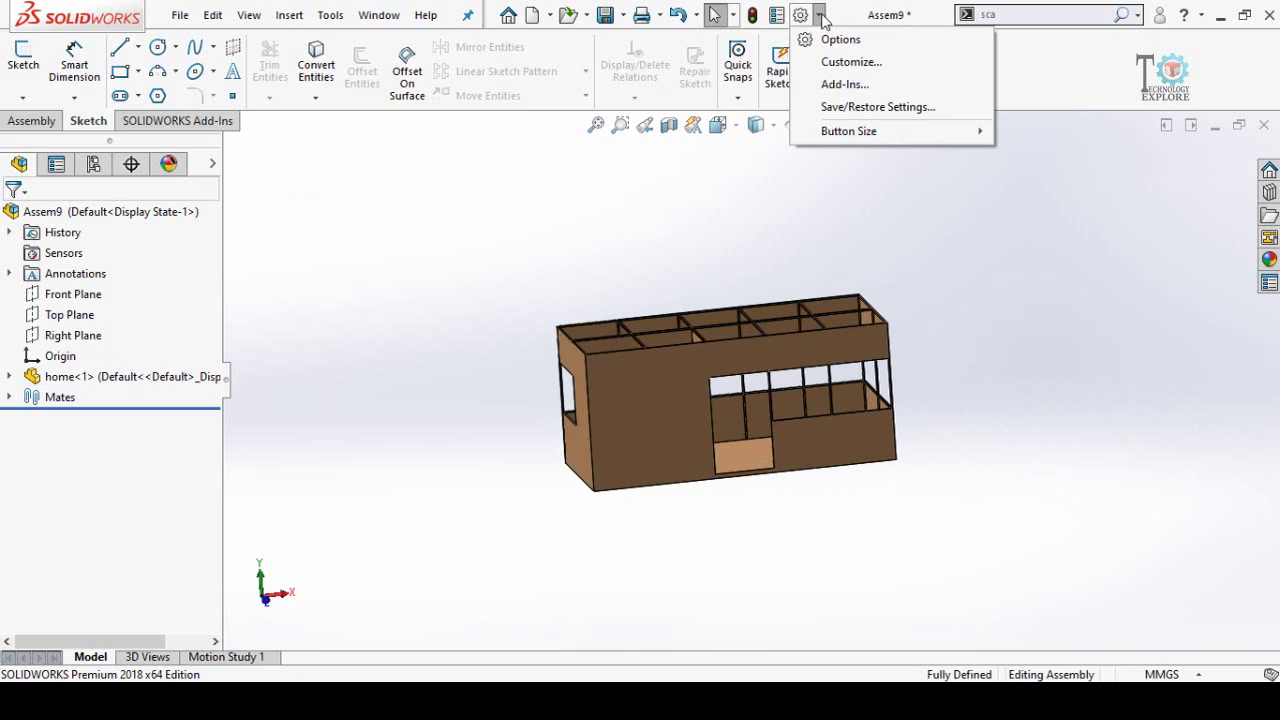
{"action": "left_click", "coordinate": [845, 84]}
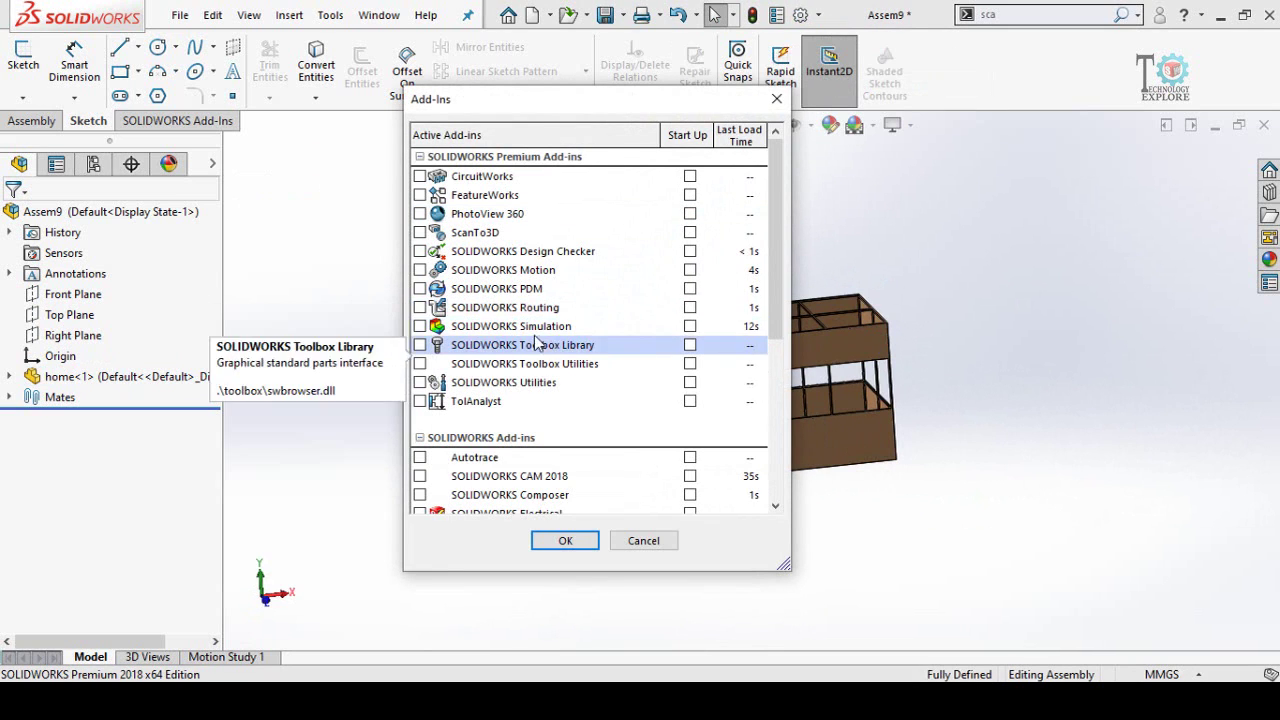
{"action": "left_click", "coordinate": [420, 307]}
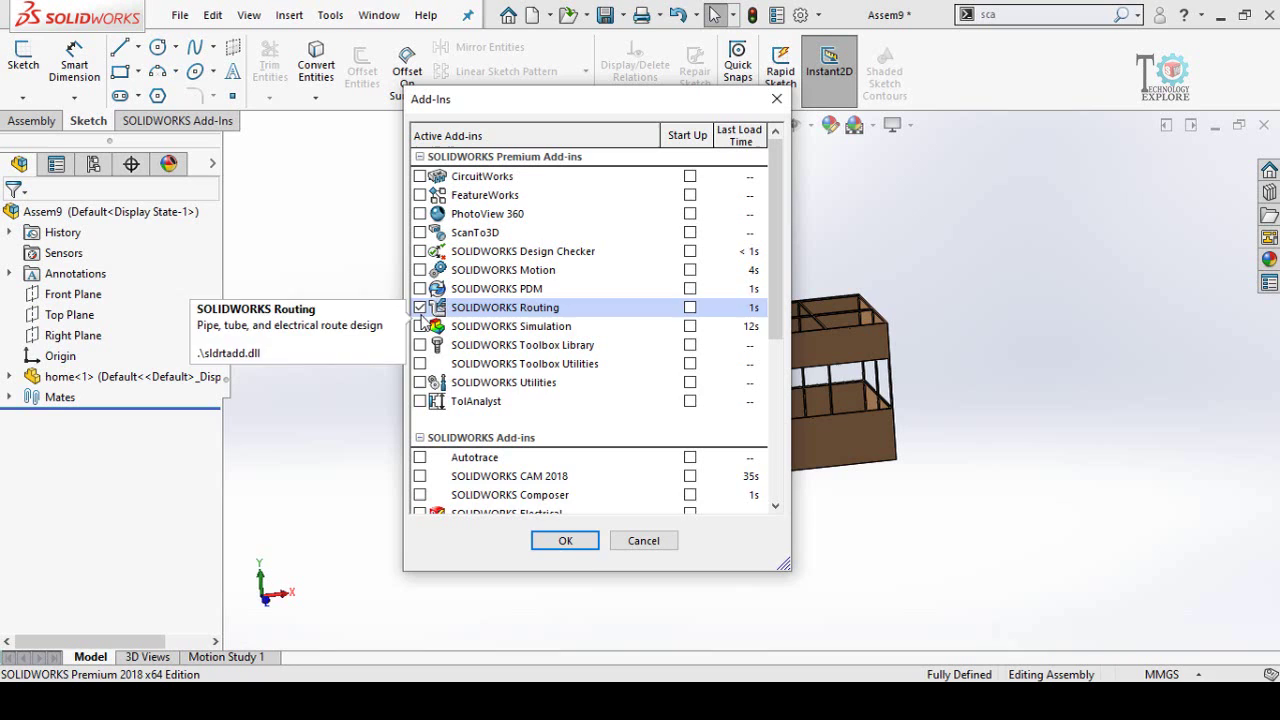
{"action": "left_click", "coordinate": [574, 541]}
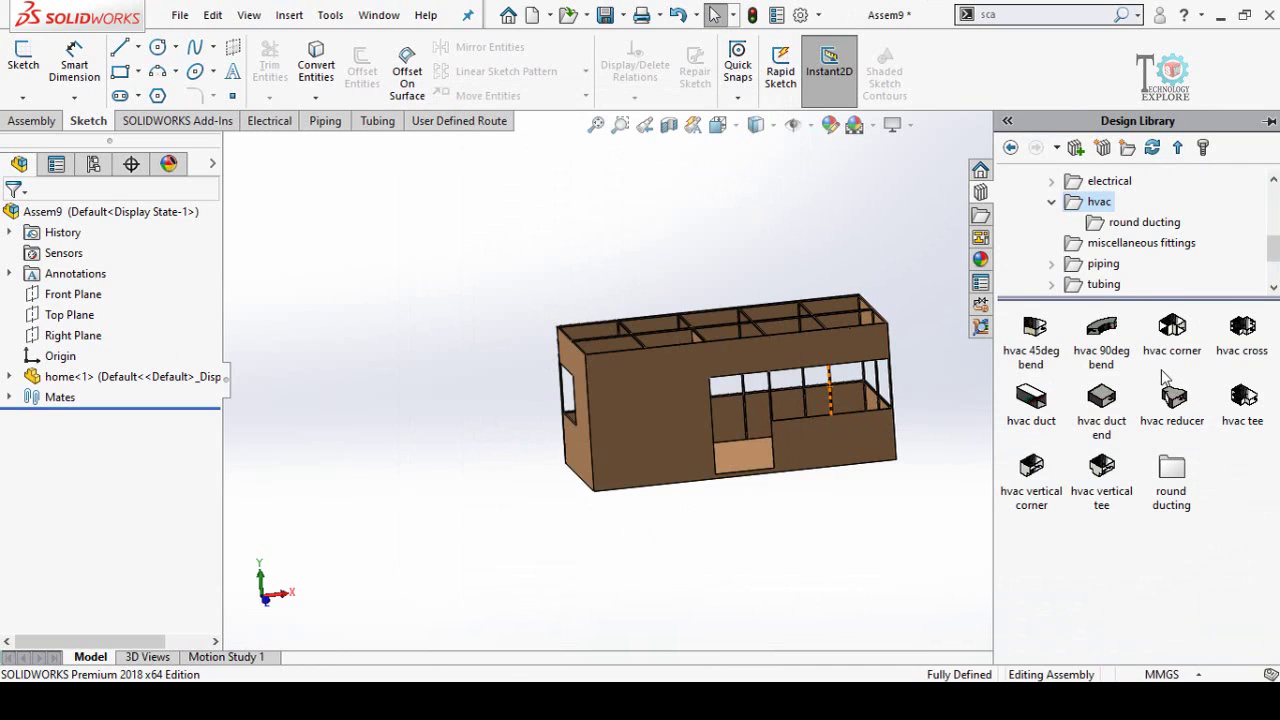
Browse the Design Library's routing folder, examining the hvac fittings and the round ducting subfolder, and return to the hvac folder
{"action": "scroll", "coordinate": [1050, 205], "scroll_direction": "up", "scroll_amount": 1}
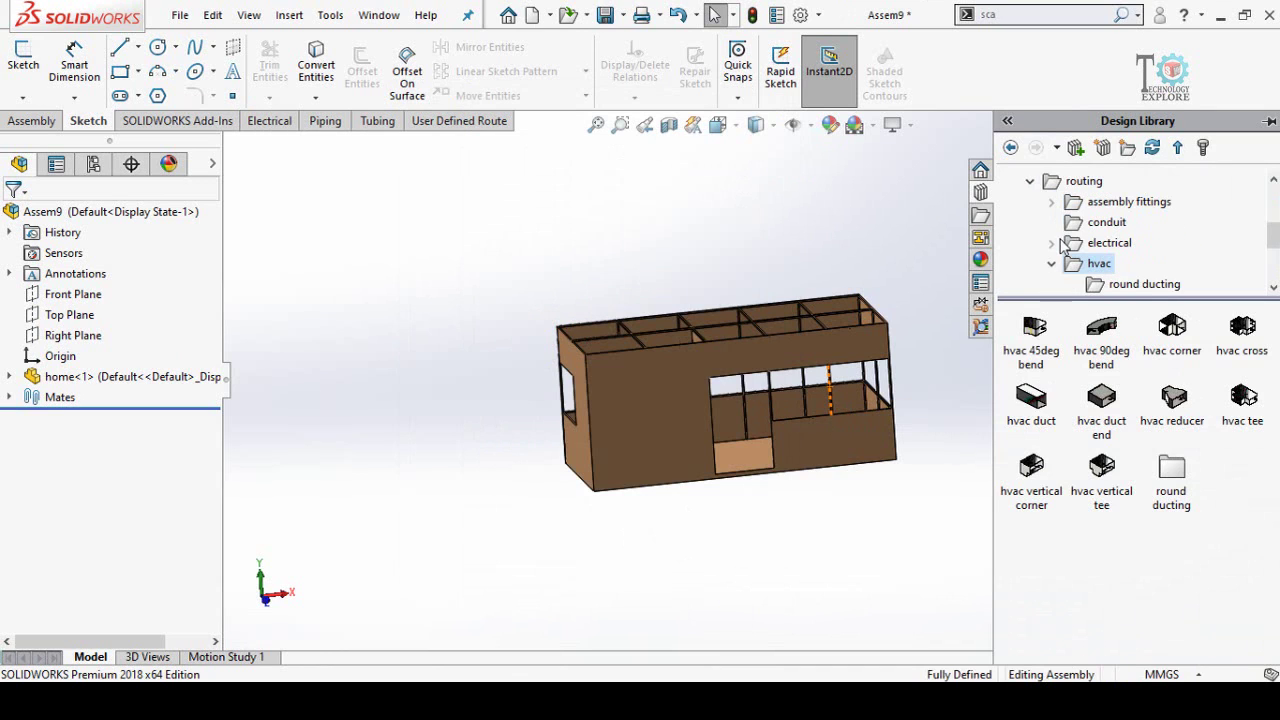
{"action": "left_click", "coordinate": [1053, 184]}
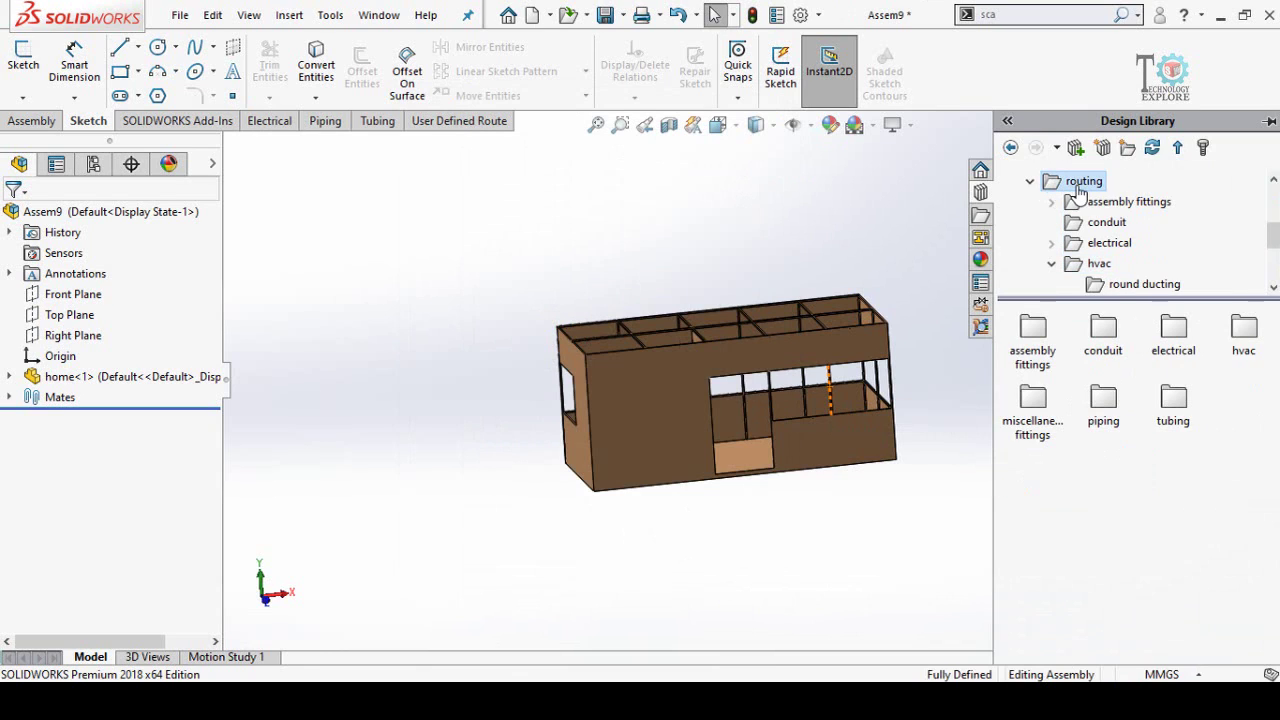
{"action": "scroll", "coordinate": [1079, 215], "scroll_direction": "up", "scroll_amount": 1}
{"action": "scroll", "coordinate": [1065, 253], "scroll_direction": "down", "scroll_amount": 1}
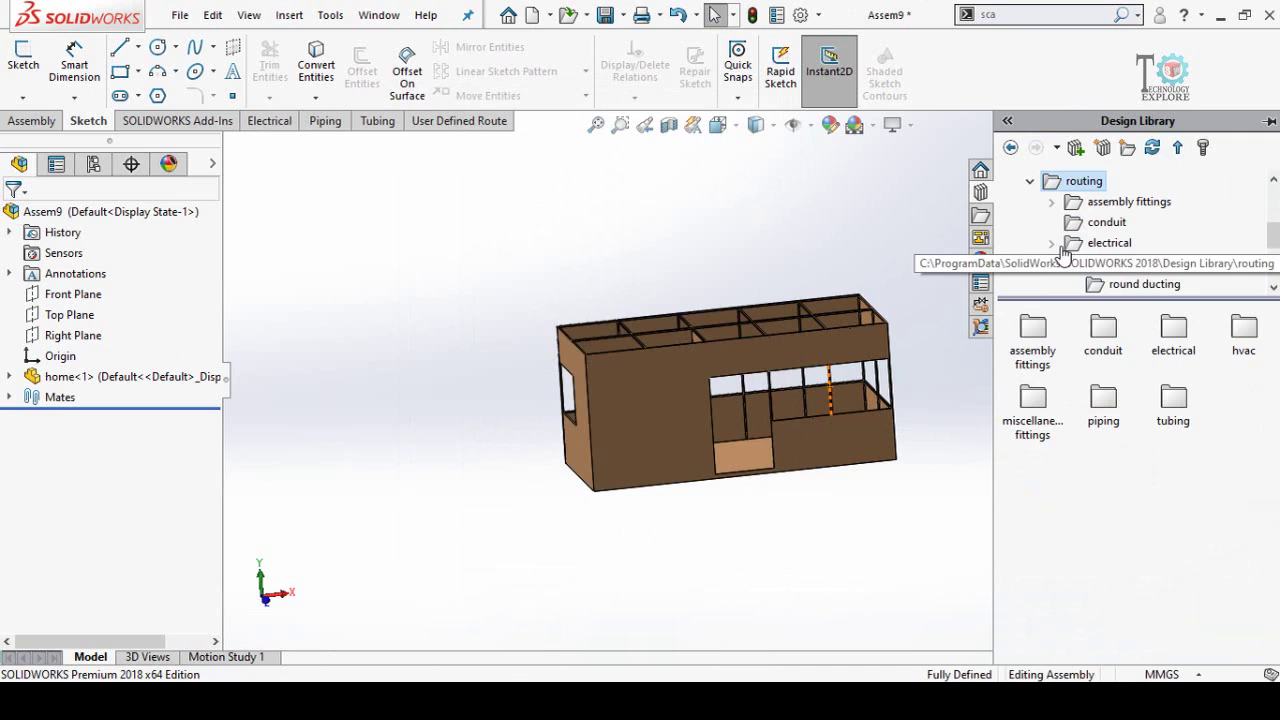
{"action": "scroll", "coordinate": [1065, 253], "scroll_direction": "up", "scroll_amount": 2}
{"action": "scroll", "coordinate": [1073, 248], "scroll_direction": "down", "scroll_amount": 1}
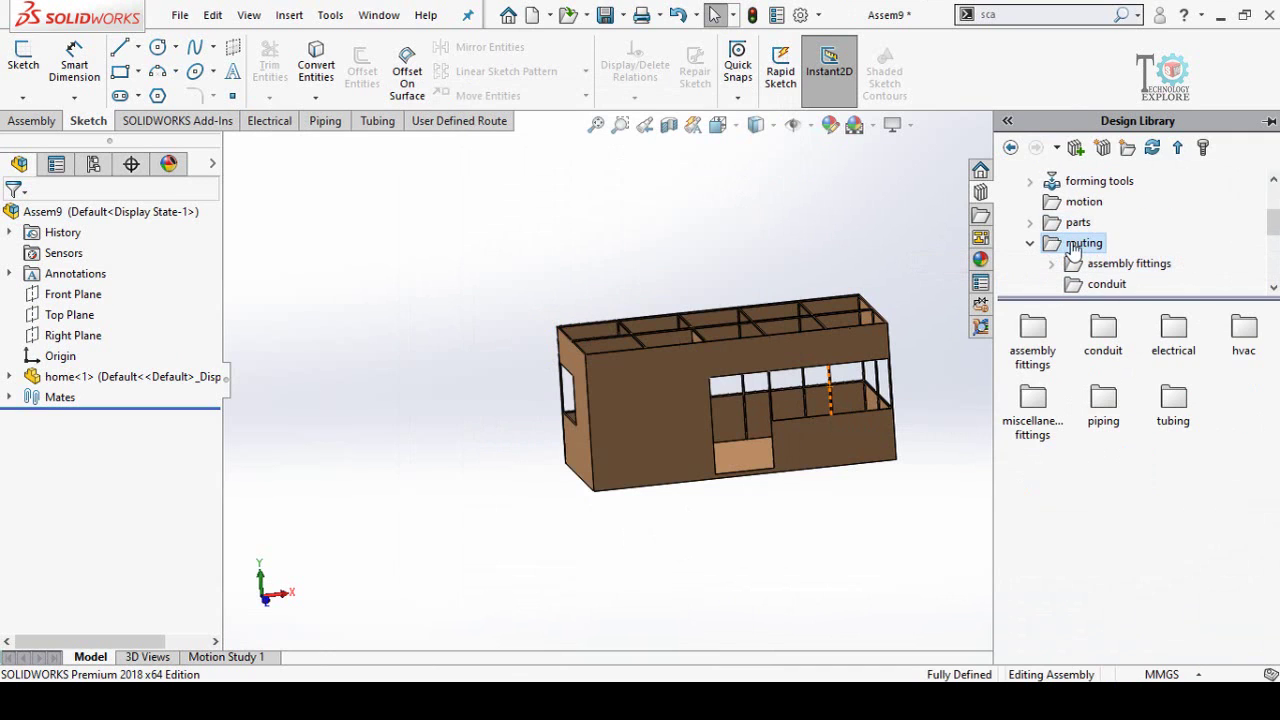
{"action": "scroll", "coordinate": [1055, 240], "scroll_direction": "down", "scroll_amount": 1}
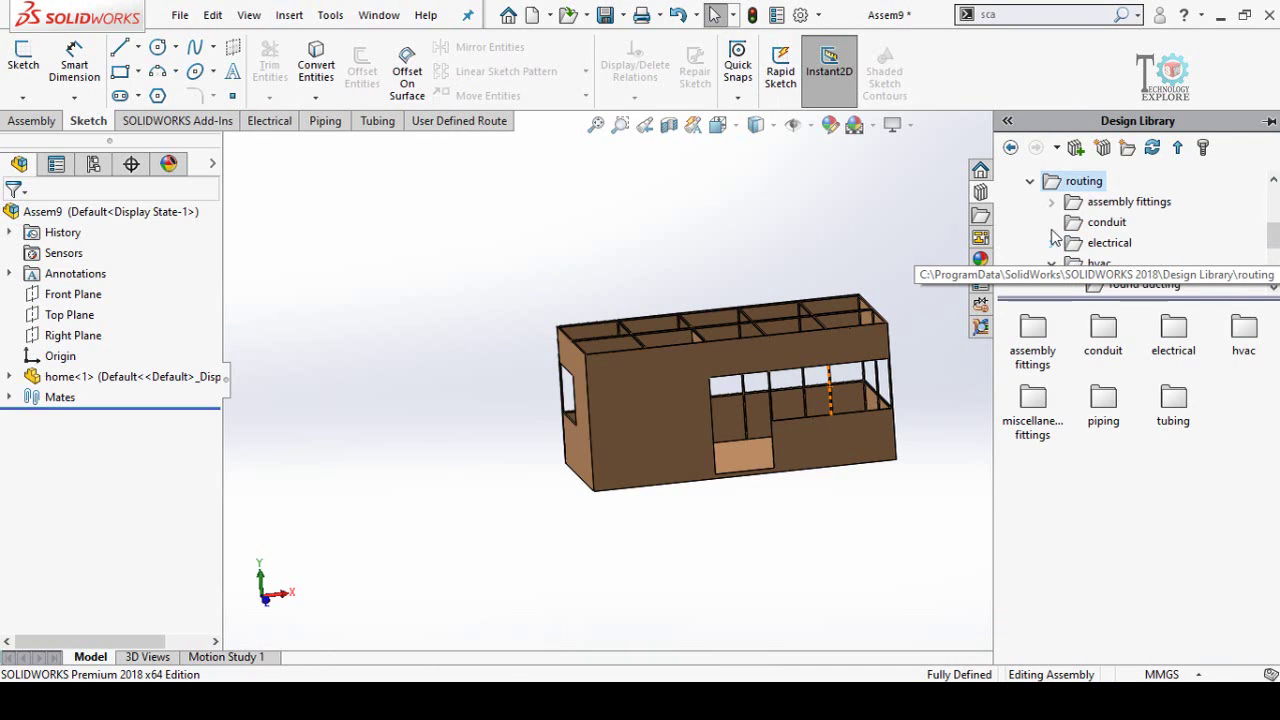
{"action": "scroll", "coordinate": [1065, 242], "scroll_direction": "down", "scroll_amount": 1}
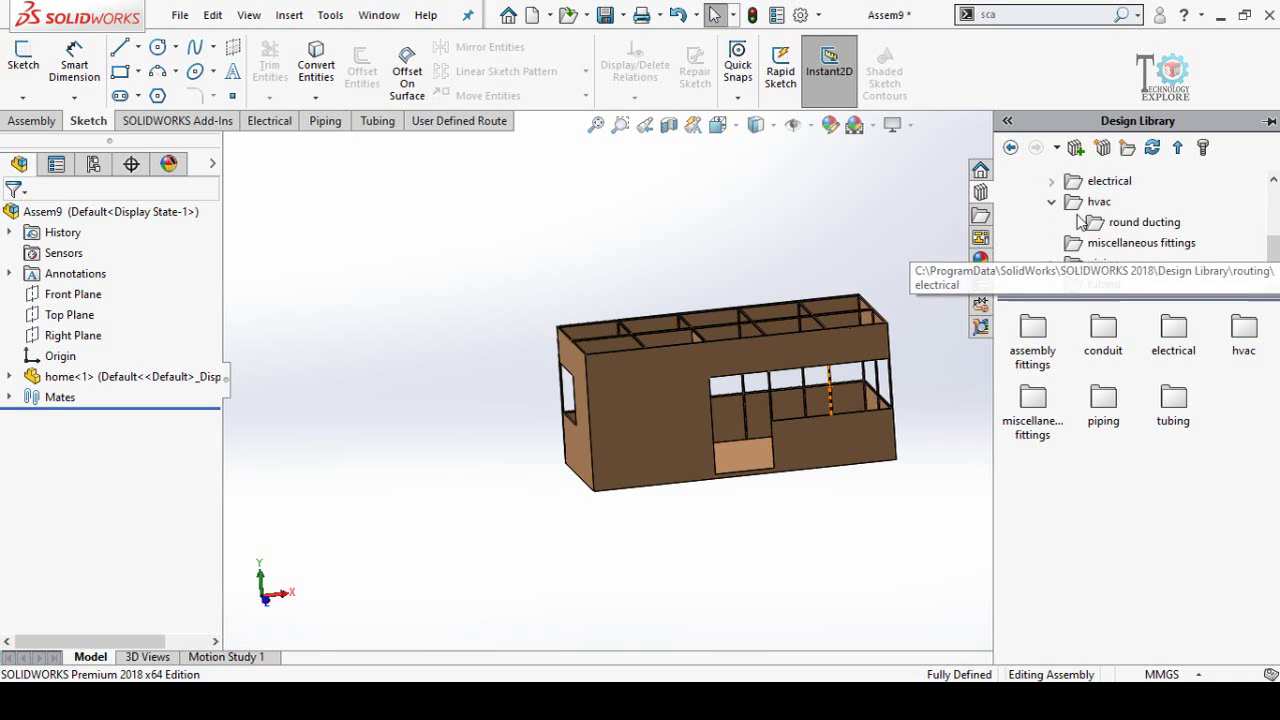
{"action": "left_click", "coordinate": [1078, 205]}
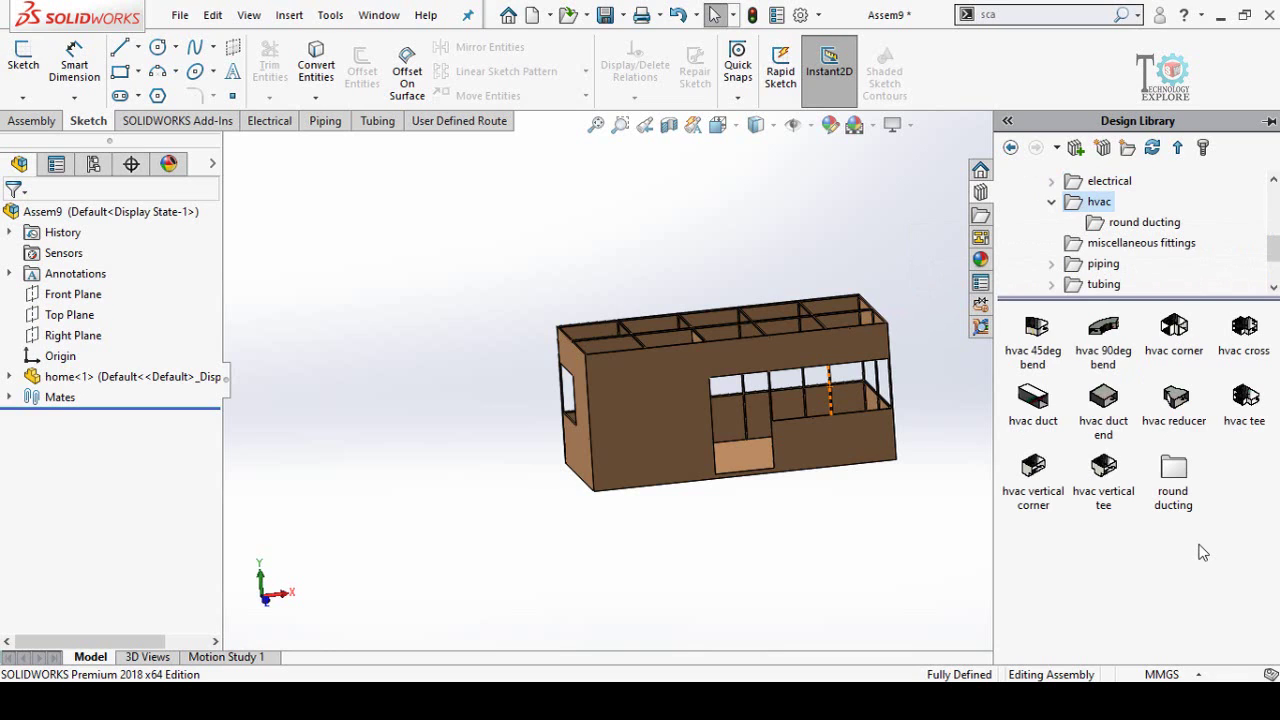
{"action": "double_click", "coordinate": [1176, 478]}
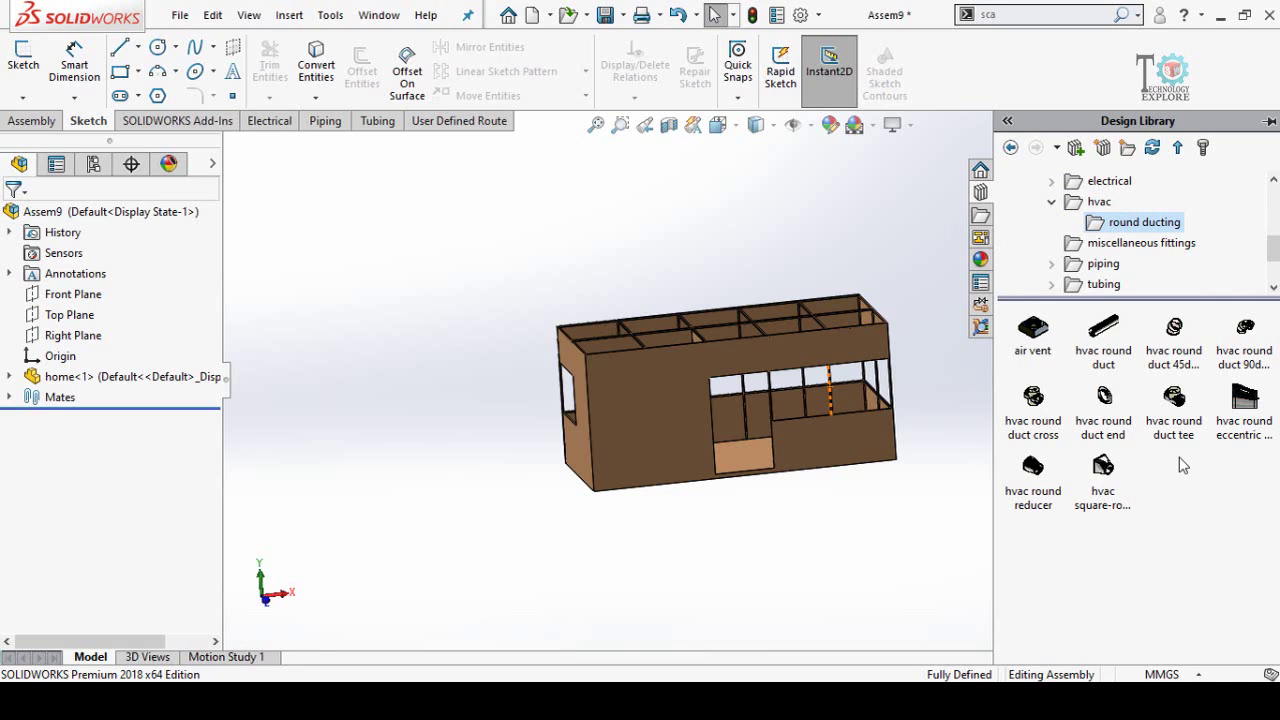
{"action": "left_click", "coordinate": [1074, 203]}
Insert the hvac corner fitting beside the base of the home's end wall, using the Corner 2.0 x 2.0 x 2.0 x 2.0 configuration
{"action": "scroll", "coordinate": [574, 466], "scroll_direction": "down", "scroll_amount": 2}
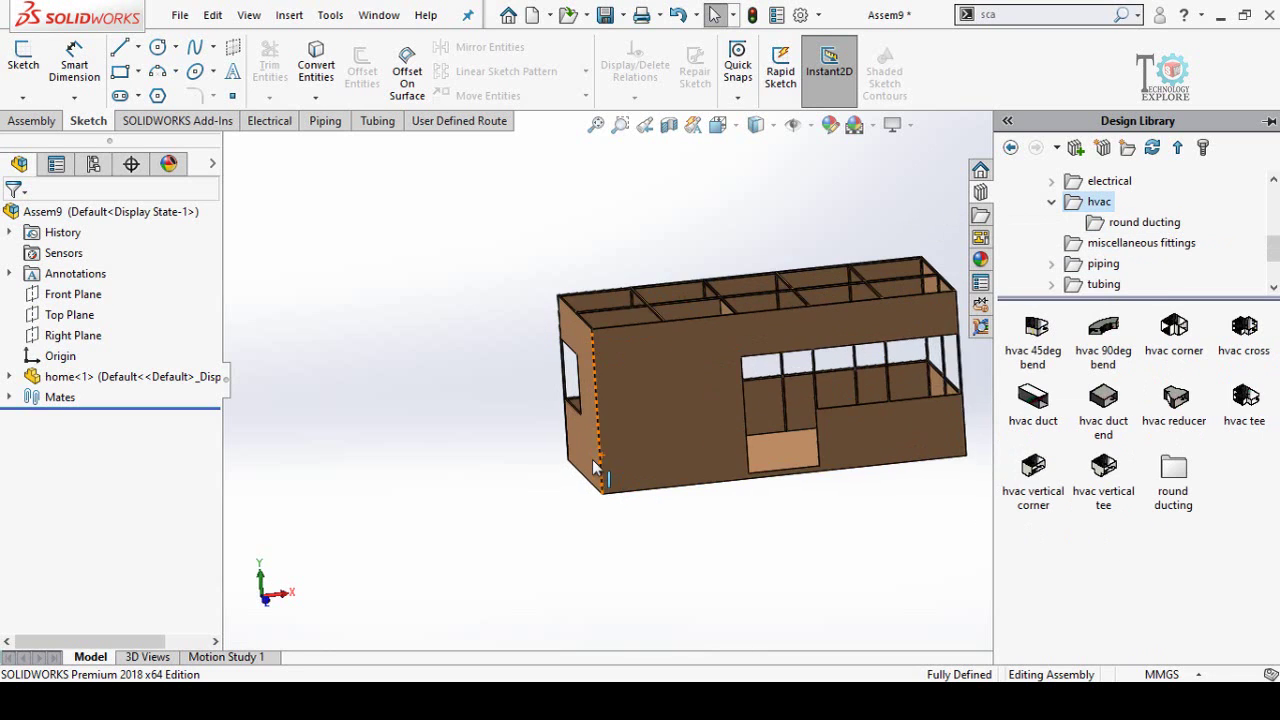
{"action": "mouse_move", "coordinate": [651, 428]}
{"action": "middle_mouse_down"}
{"action": "mouse_move", "coordinate": [680, 460]}
{"action": "mouse_move", "coordinate": [657, 406]}
{"action": "mouse_move", "coordinate": [669, 451]}
{"action": "middle_mouse_up"}
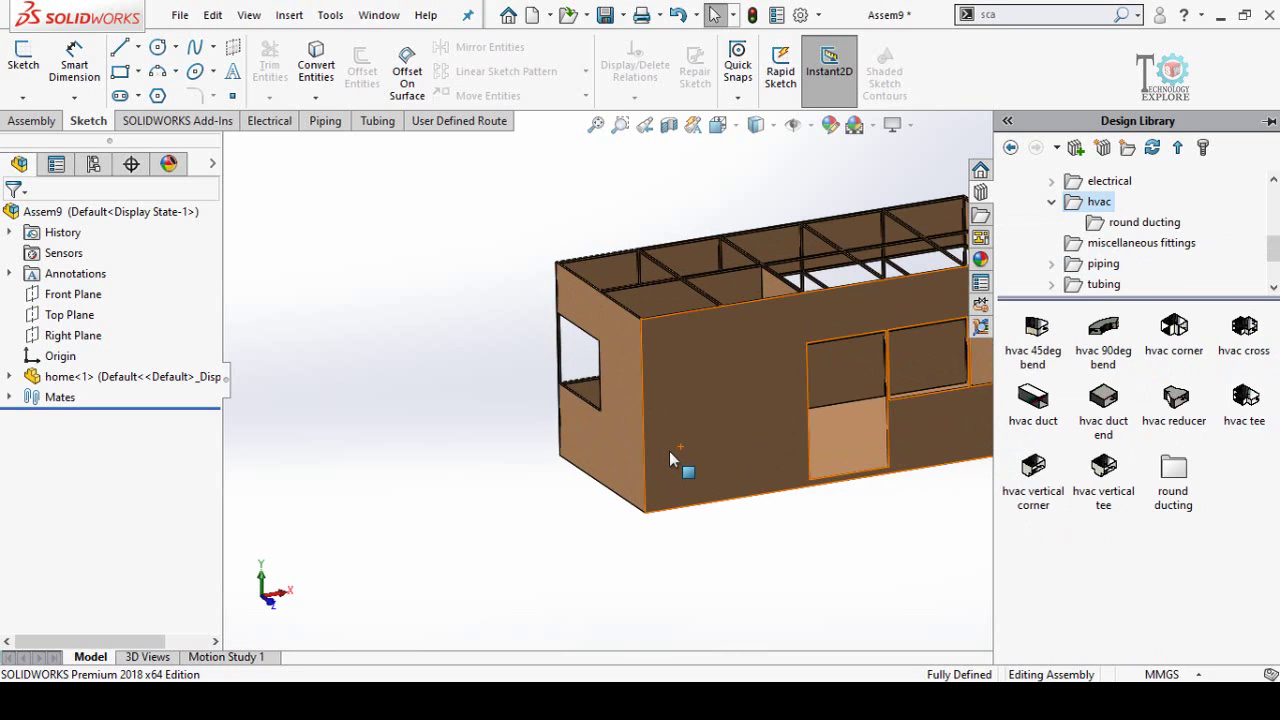
{"action": "middle_click_drag", "start_coordinate": [645, 478], "coordinate": [551, 454]}
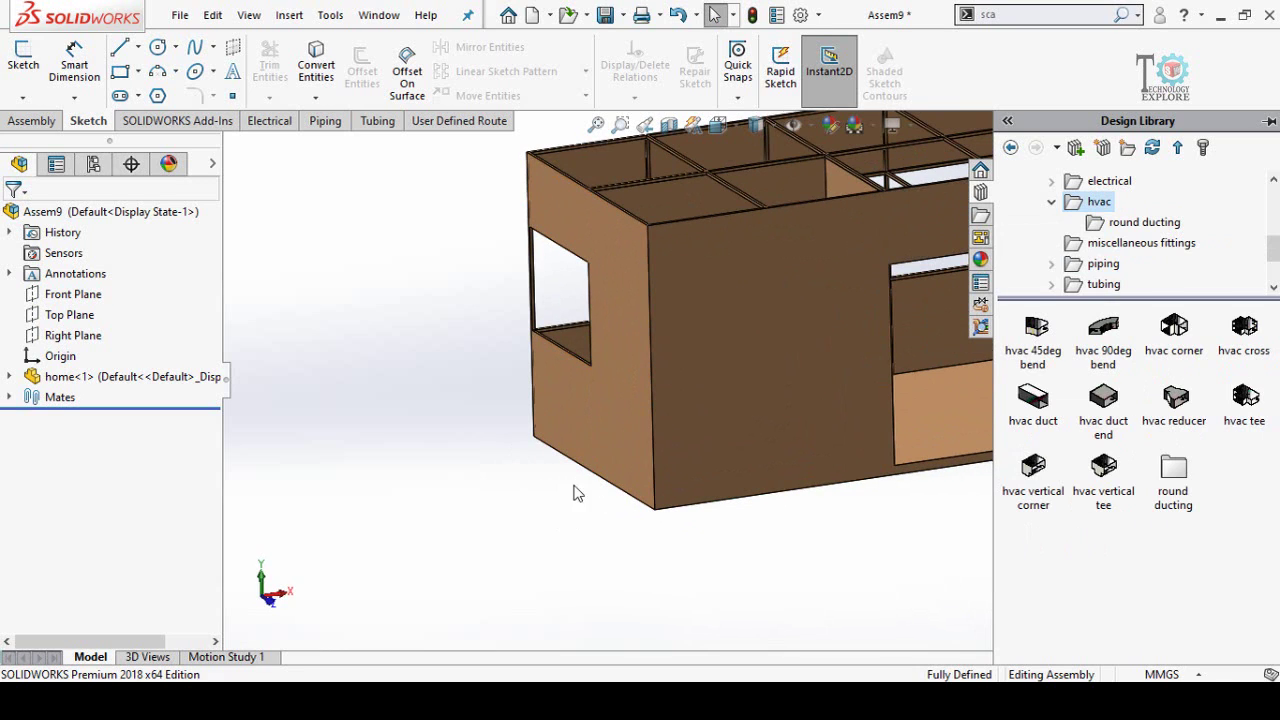
{"action": "middle_click_drag", "start_coordinate": [568, 497], "coordinate": [571, 503]}
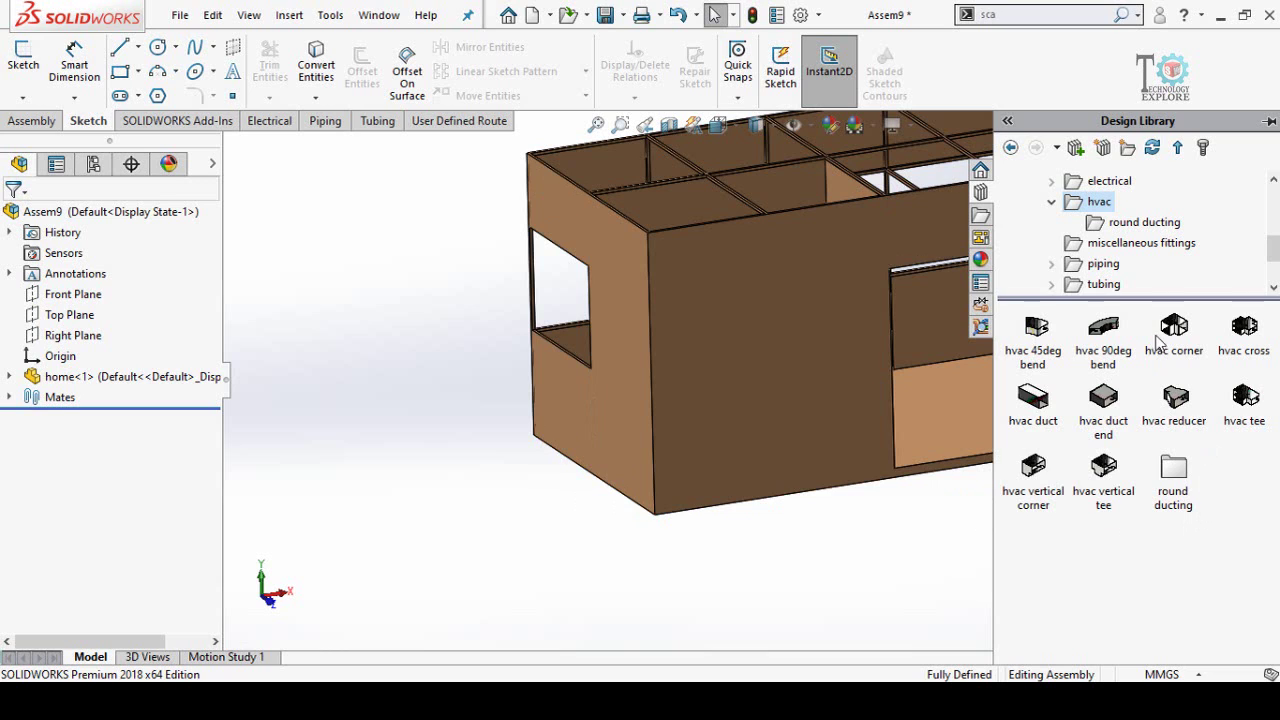
{"action": "mouse_move", "coordinate": [1176, 337]}
{"action": "left_click_drag", "start_coordinate": [1176, 337], "coordinate": [590, 485]}
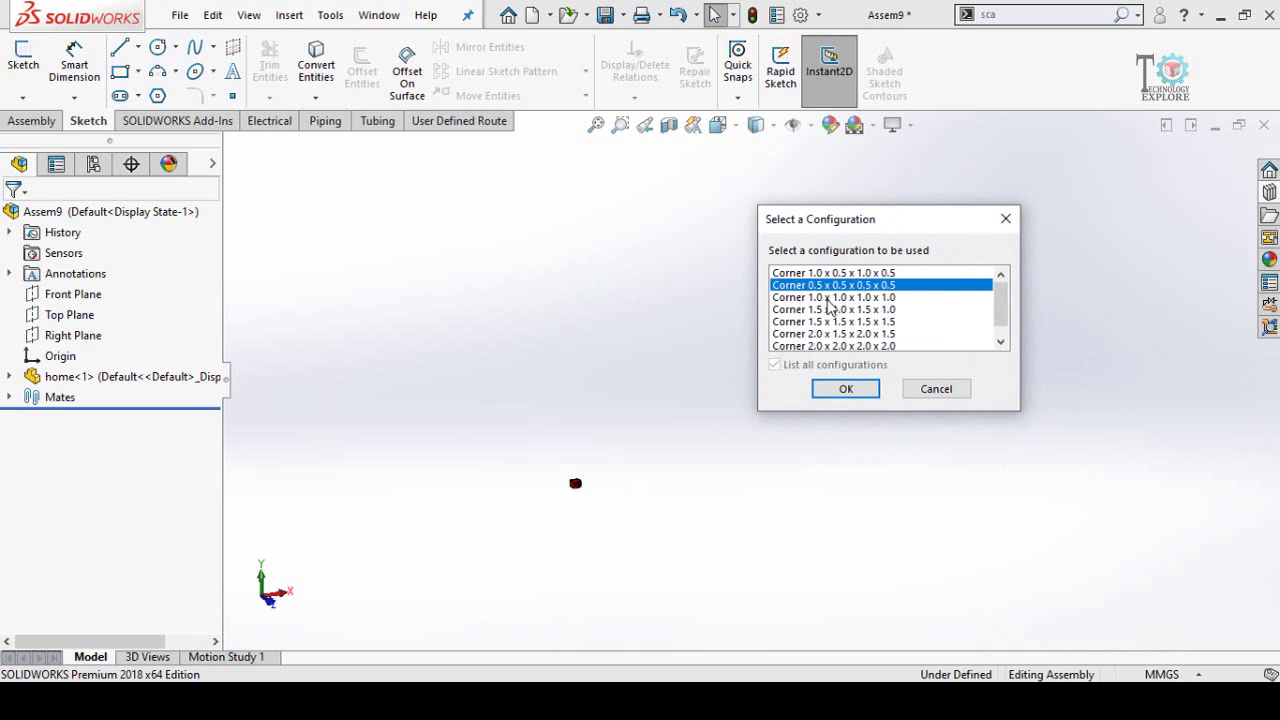
{"action": "left_click", "coordinate": [826, 340]}
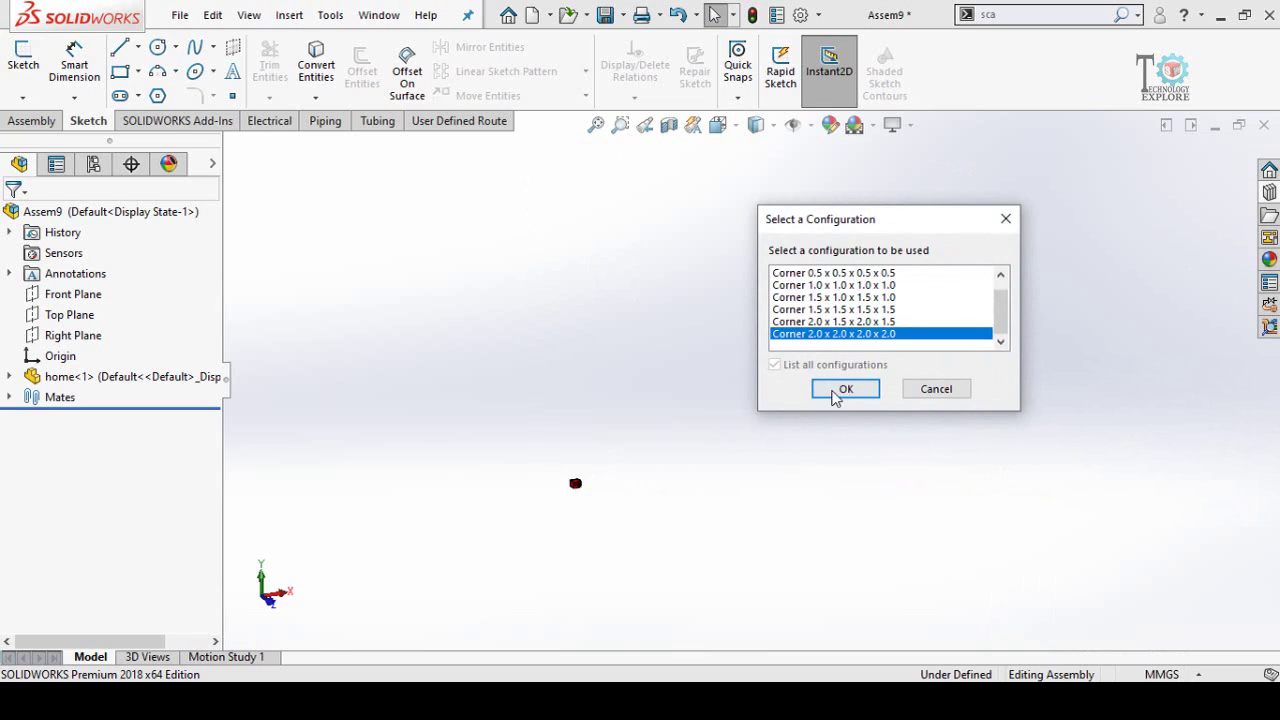
{"action": "left_click", "coordinate": [845, 388]}
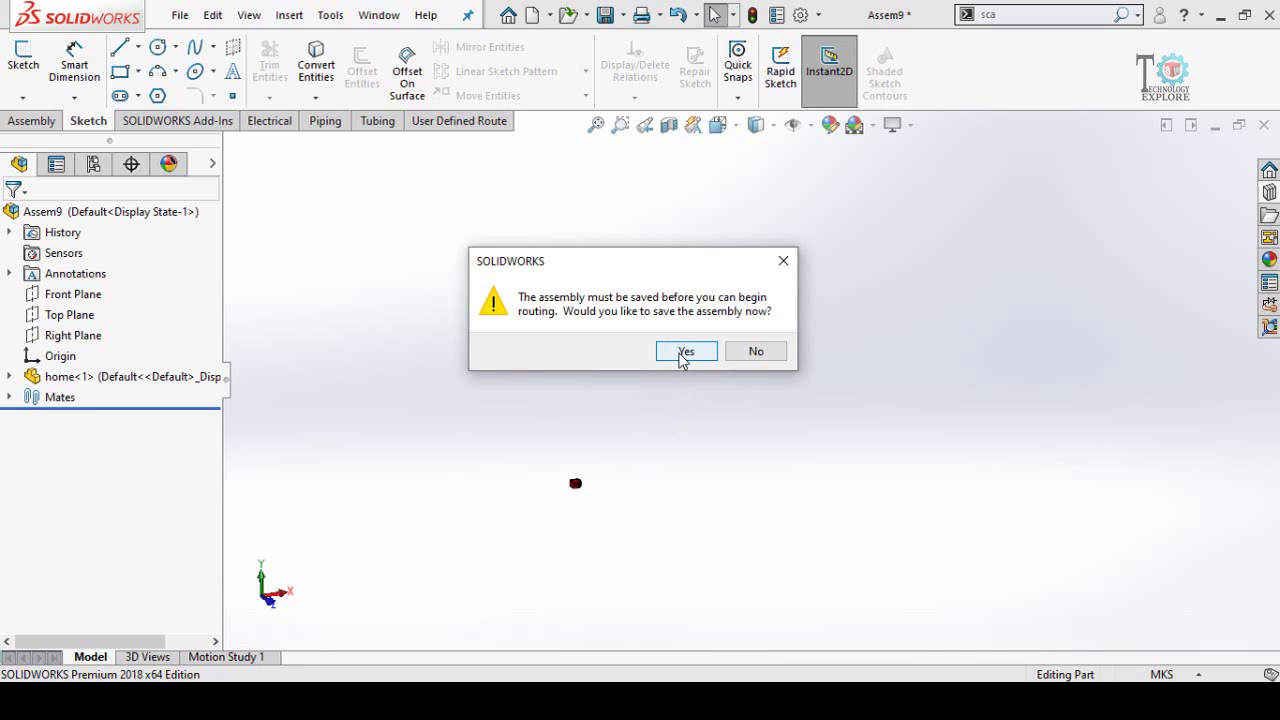
Save the assembly as Assem9 on the Desktop and accept the default route properties for the HVAC ducting subassembly
{"action": "left_click", "coordinate": [685, 352]}
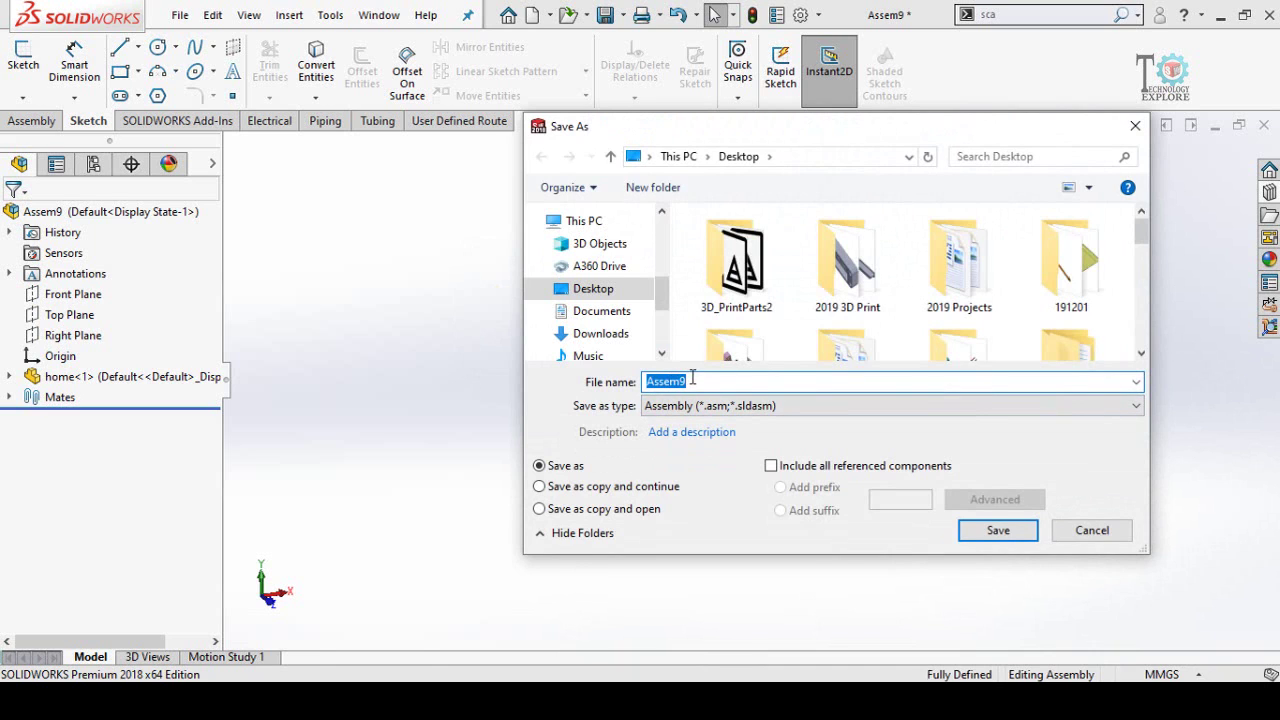
{"action": "left_click", "coordinate": [995, 536]}
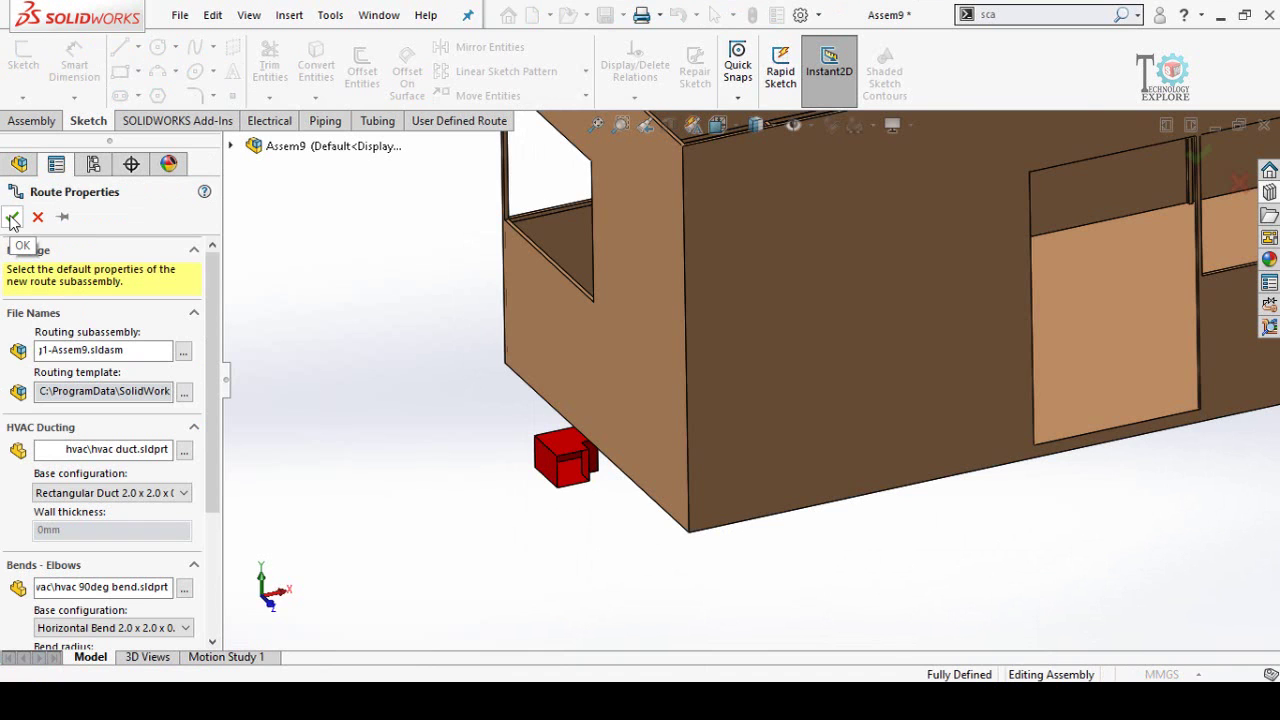
{"action": "left_click", "coordinate": [12, 218]}
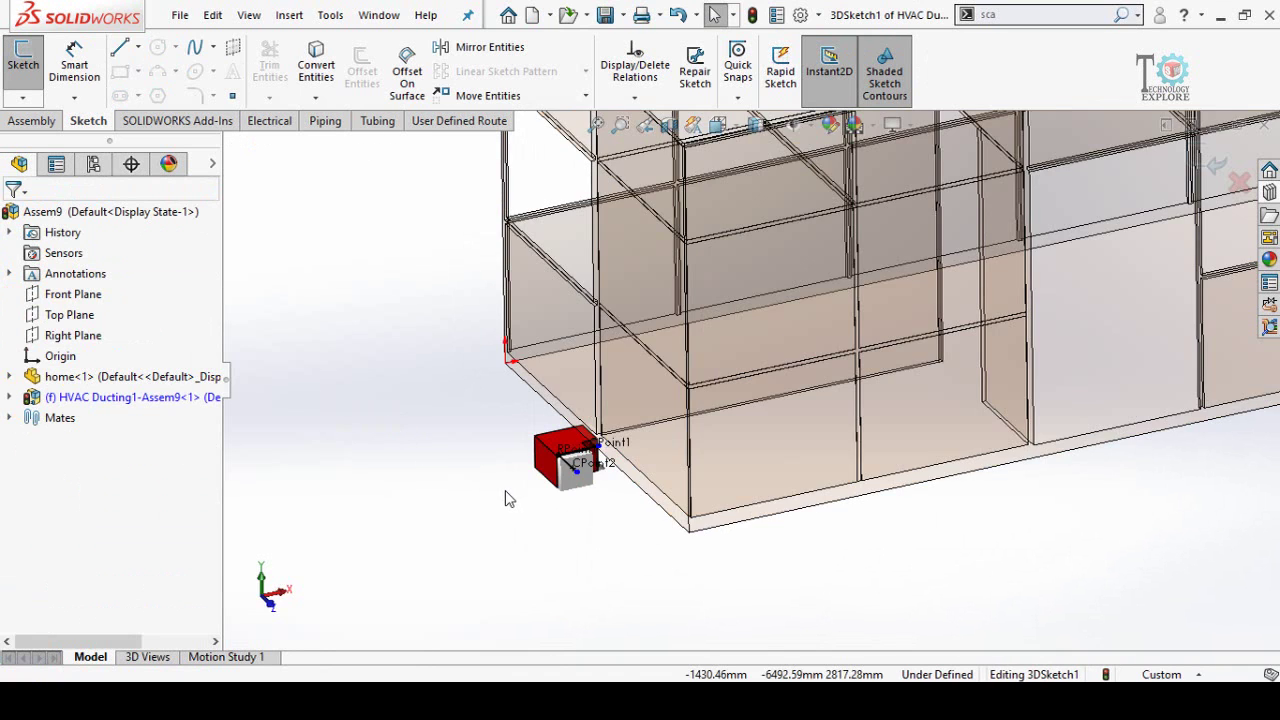
Exit the 3D route sketch and the ducting subassembly to return to editing the main assembly
{"action": "scroll", "coordinate": [507, 492], "scroll_direction": "up", "scroll_amount": 3}
{"action": "scroll", "coordinate": [690, 425], "scroll_direction": "down", "scroll_amount": 2}
{"action": "mouse_move", "coordinate": [663, 440]}
{"action": "middle_mouse_down"}
{"action": "mouse_move", "coordinate": [671, 475]}
{"action": "mouse_move", "coordinate": [671, 463]}
{"action": "middle_mouse_up"}
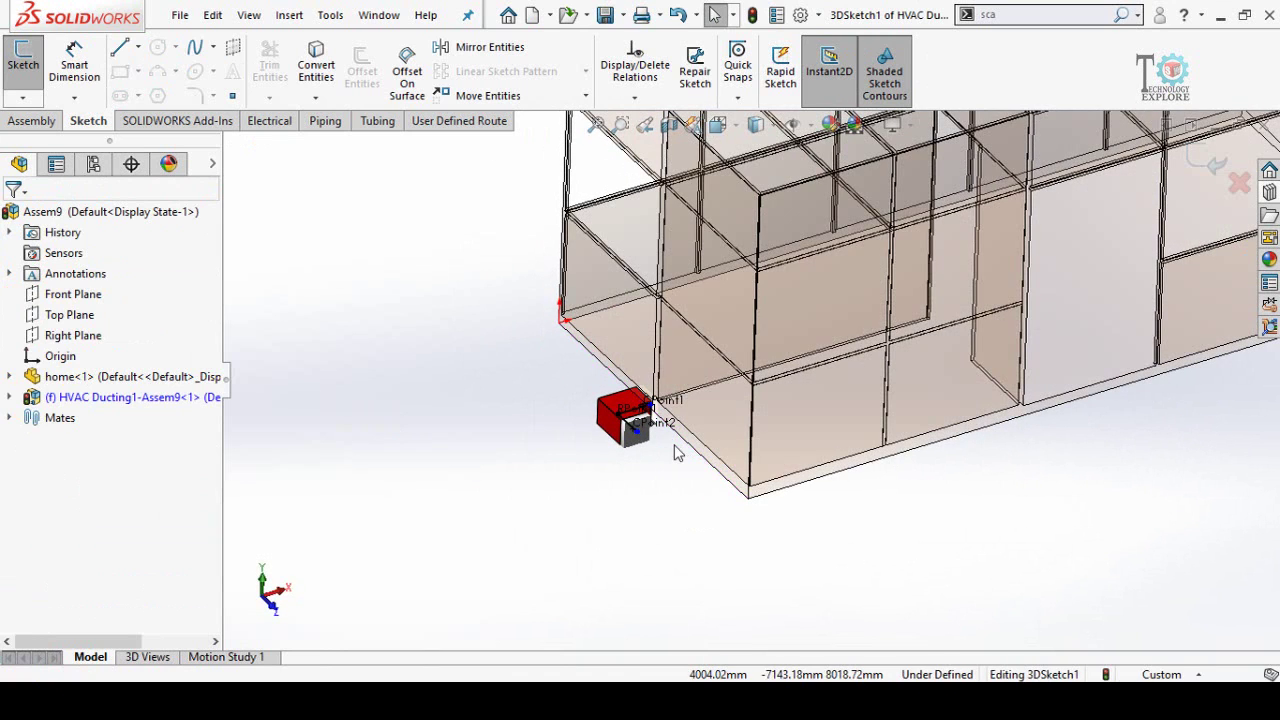
{"action": "key", "text": "z"}
{"action": "scroll", "coordinate": [763, 389], "scroll_direction": "up", "scroll_amount": 1}
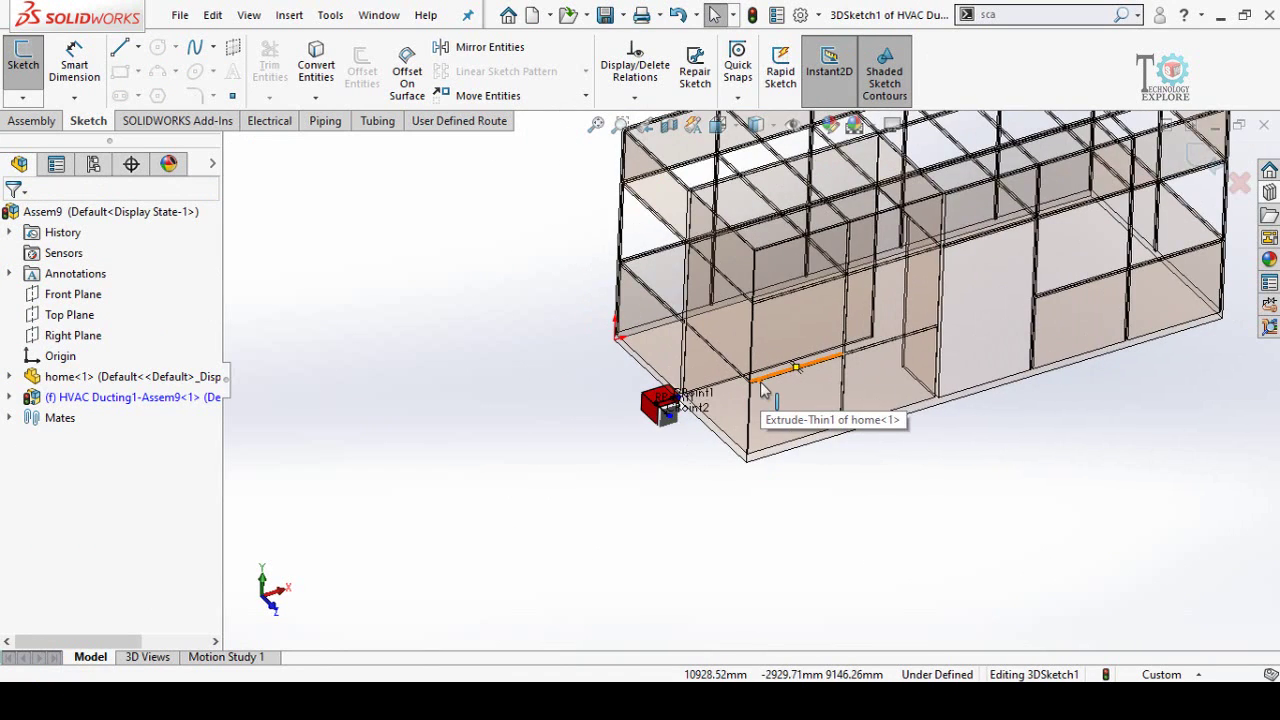
{"action": "scroll", "coordinate": [763, 389], "scroll_direction": "down", "scroll_amount": 3}
{"action": "middle_click_drag", "start_coordinate": [630, 420], "coordinate": [621, 404]}
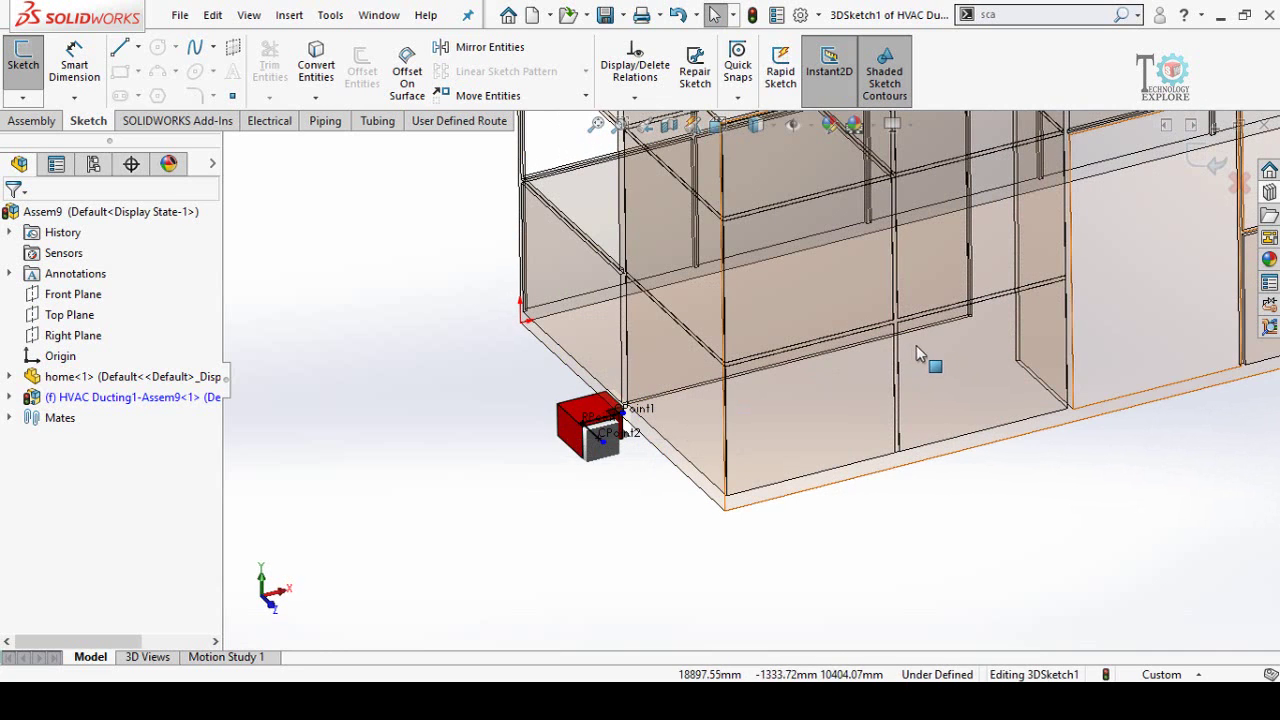
{"action": "scroll", "coordinate": [915, 352], "scroll_direction": "up", "scroll_amount": 2}
{"action": "scroll", "coordinate": [1106, 303], "scroll_direction": "up", "scroll_amount": 5}
{"action": "scroll", "coordinate": [1143, 206], "scroll_direction": "down", "scroll_amount": 3}
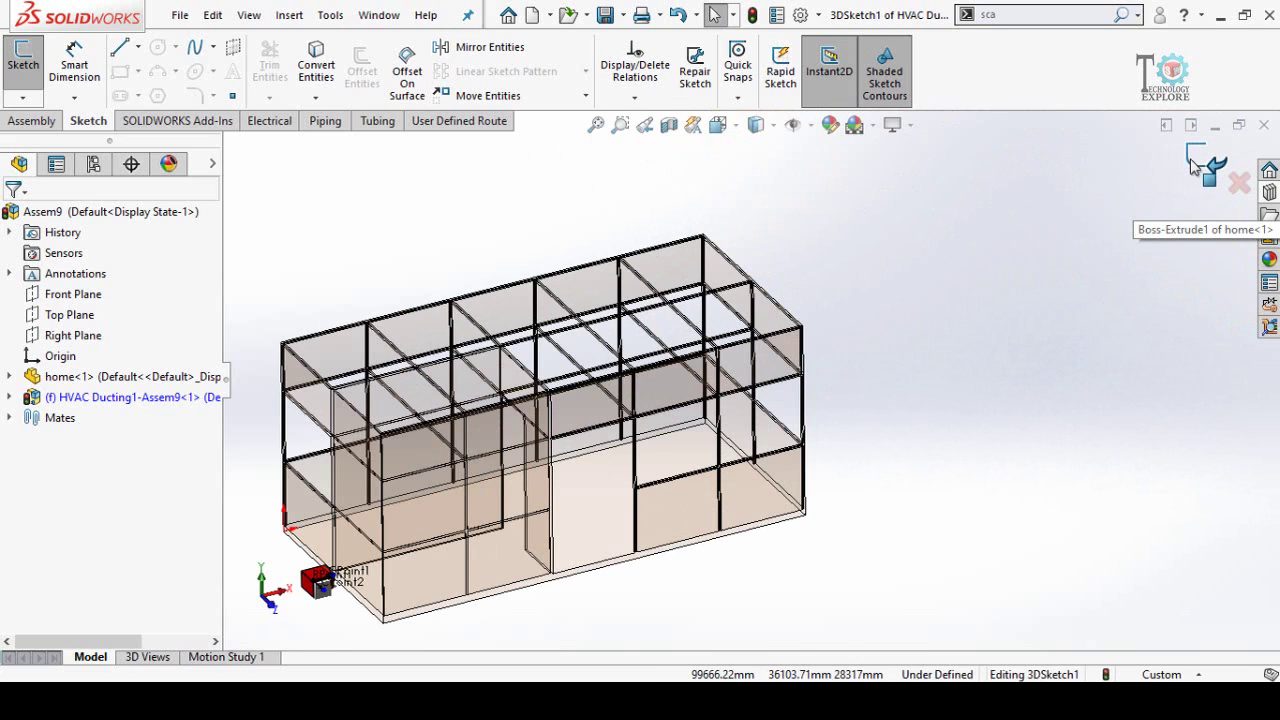
{"action": "left_click", "coordinate": [1196, 163]}
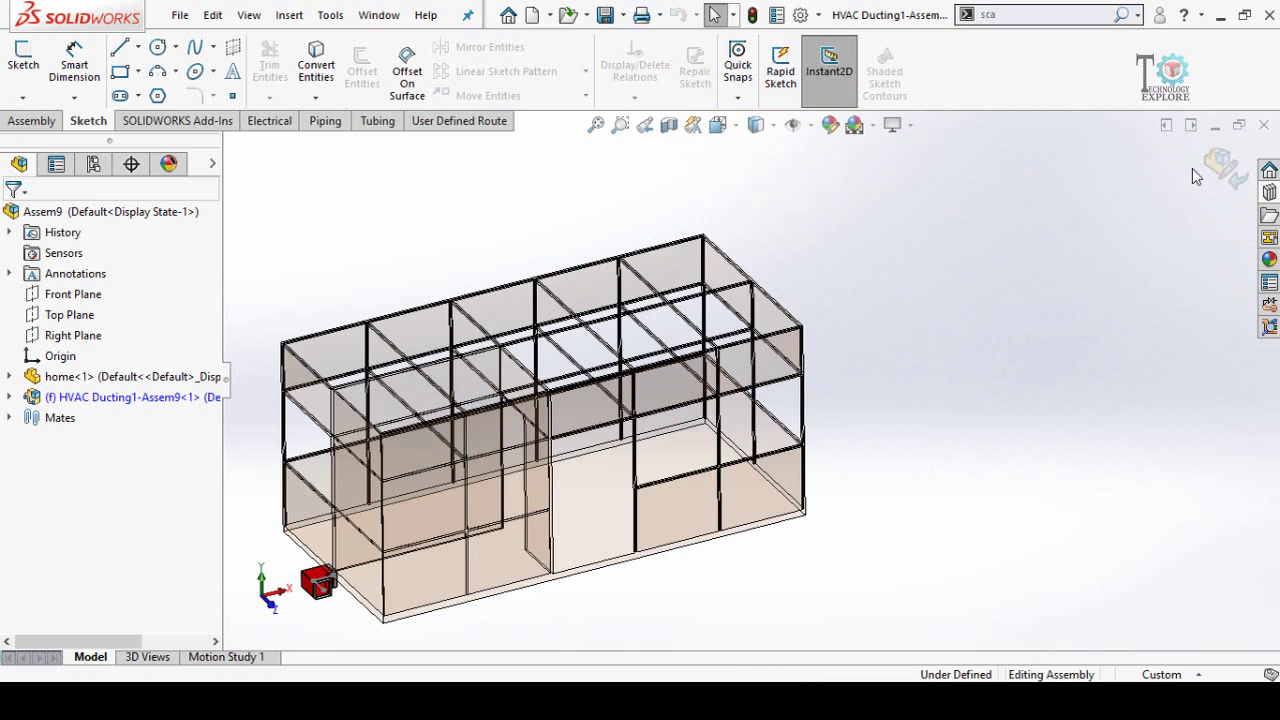
{"action": "left_click", "coordinate": [1220, 168]}
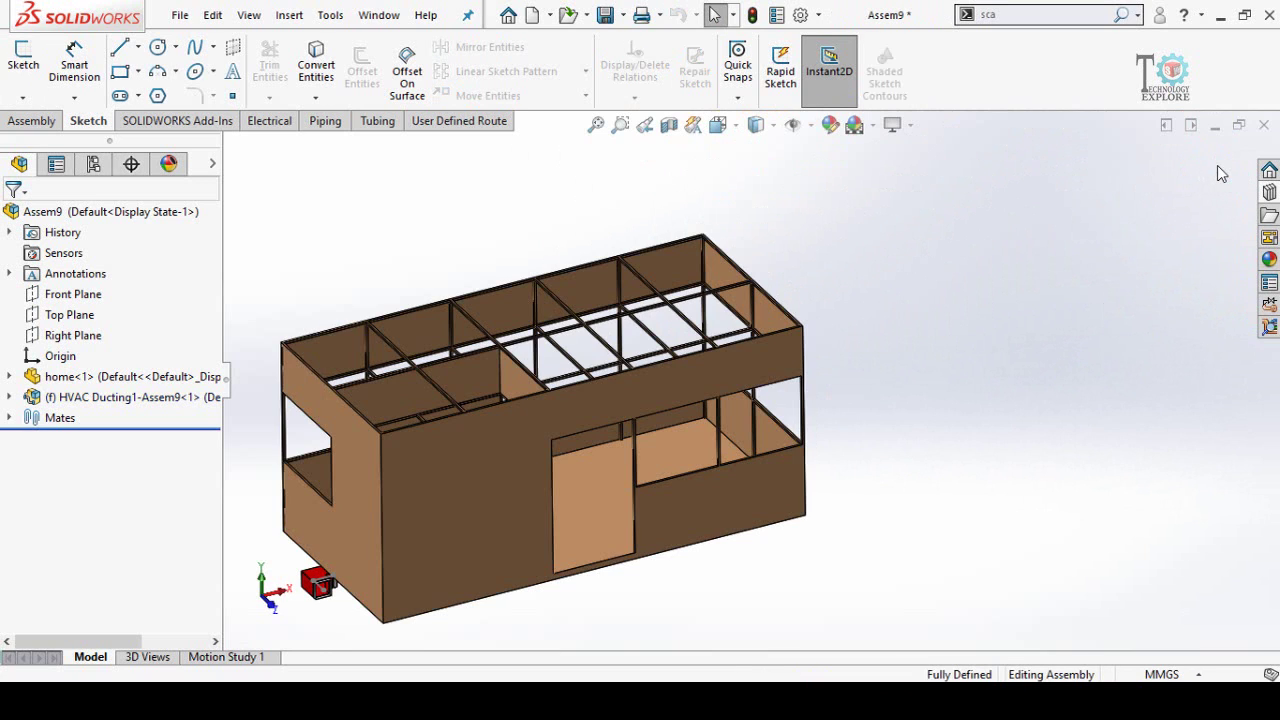
Float the HVAC Ducting subassembly and rotate it freely so the corner fitting has one opening facing up and one facing away from the home
{"action": "scroll", "coordinate": [860, 360], "scroll_direction": "up", "scroll_amount": 5}
{"action": "scroll", "coordinate": [516, 504], "scroll_direction": "down", "scroll_amount": 8}
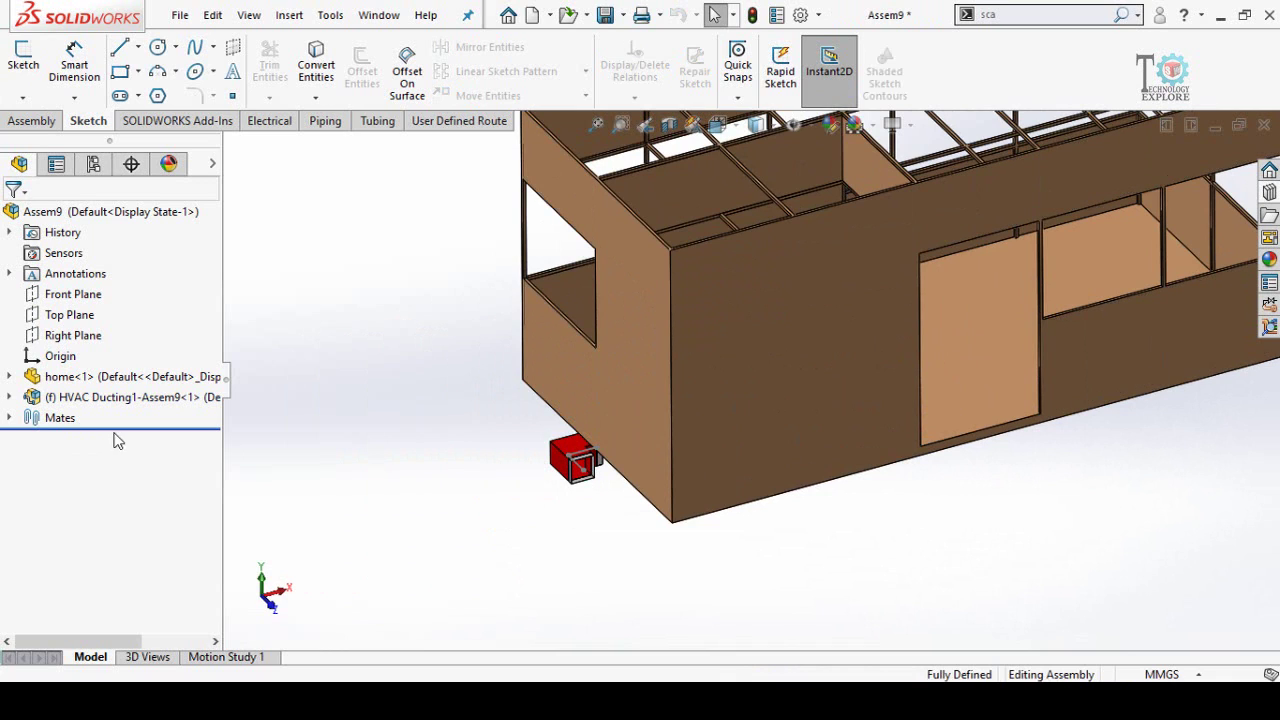
{"action": "right_click", "coordinate": [37, 402]}
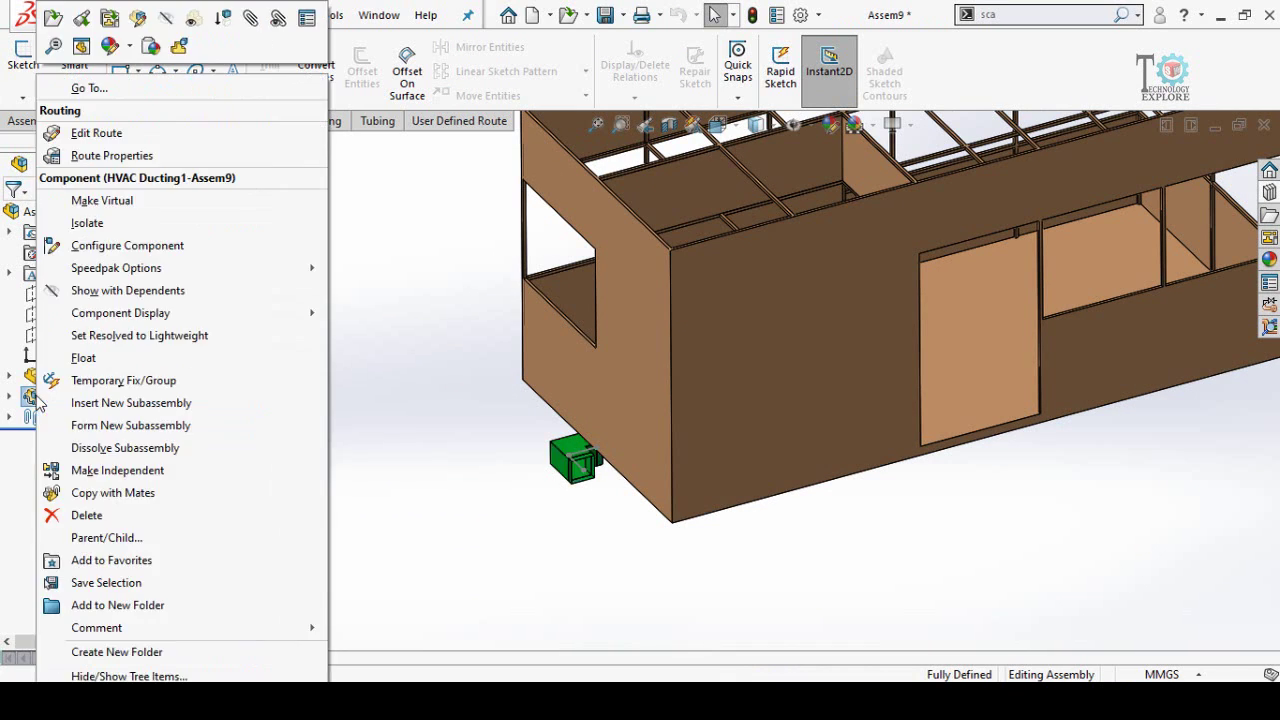
{"action": "left_click", "coordinate": [83, 360]}
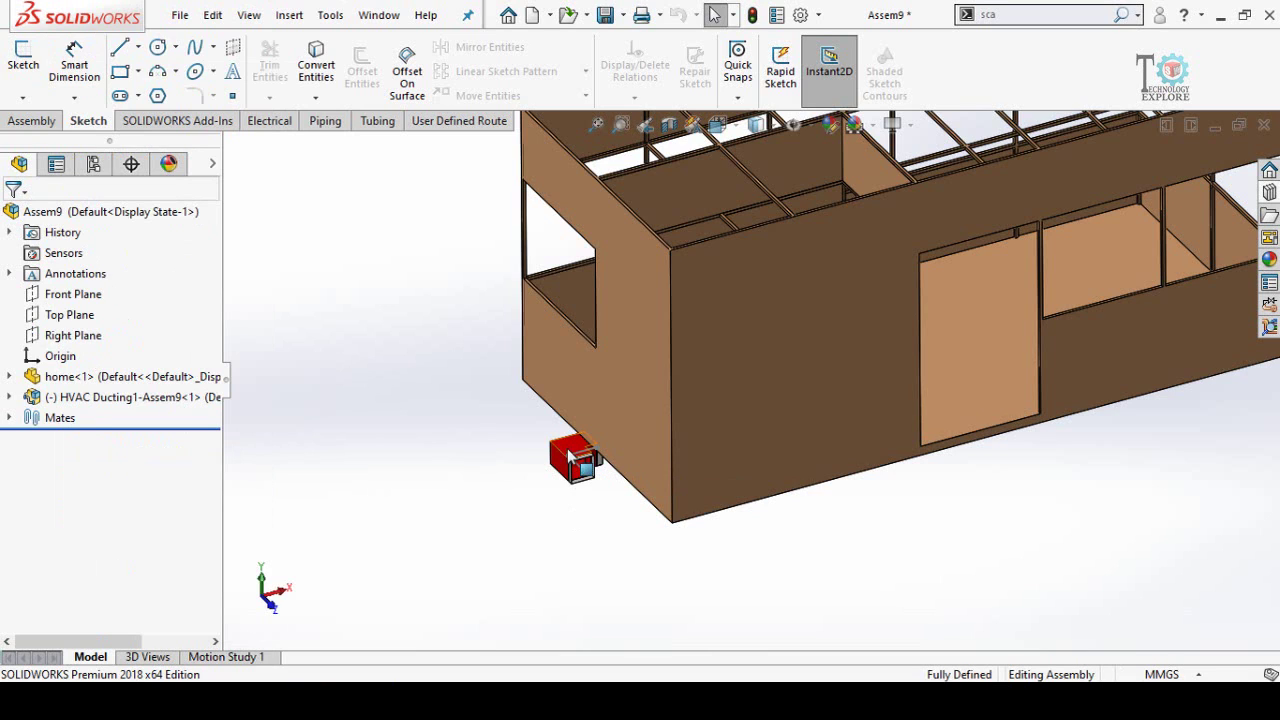
{"action": "right_click_drag", "start_coordinate": [568, 450], "coordinate": [410, 285]}
{"action": "left_click", "coordinate": [617, 513]}
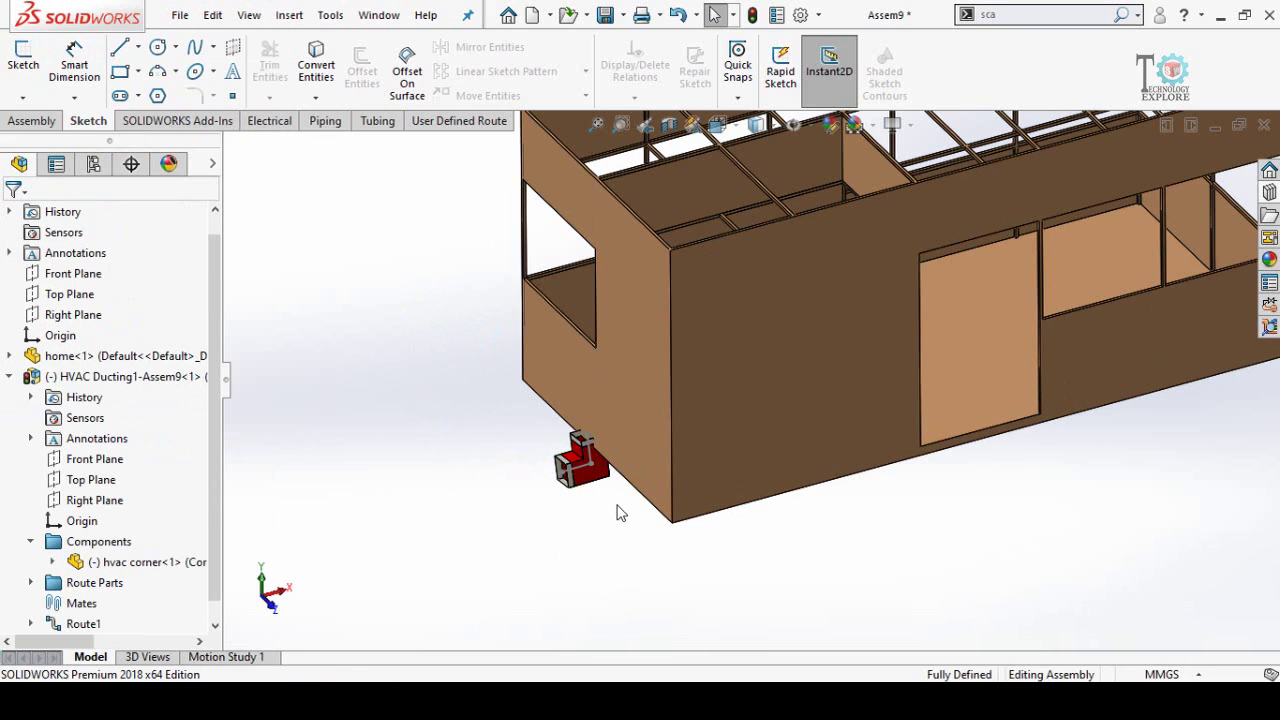
Add a coincident mate between the home's long front wall with the door opening and the hvac corner's flat side face
{"action": "scroll", "coordinate": [629, 490], "scroll_direction": "down", "scroll_amount": 4}
{"action": "scroll", "coordinate": [694, 508], "scroll_direction": "up", "scroll_amount": 3}
{"action": "scroll", "coordinate": [763, 449], "scroll_direction": "down", "scroll_amount": 2}
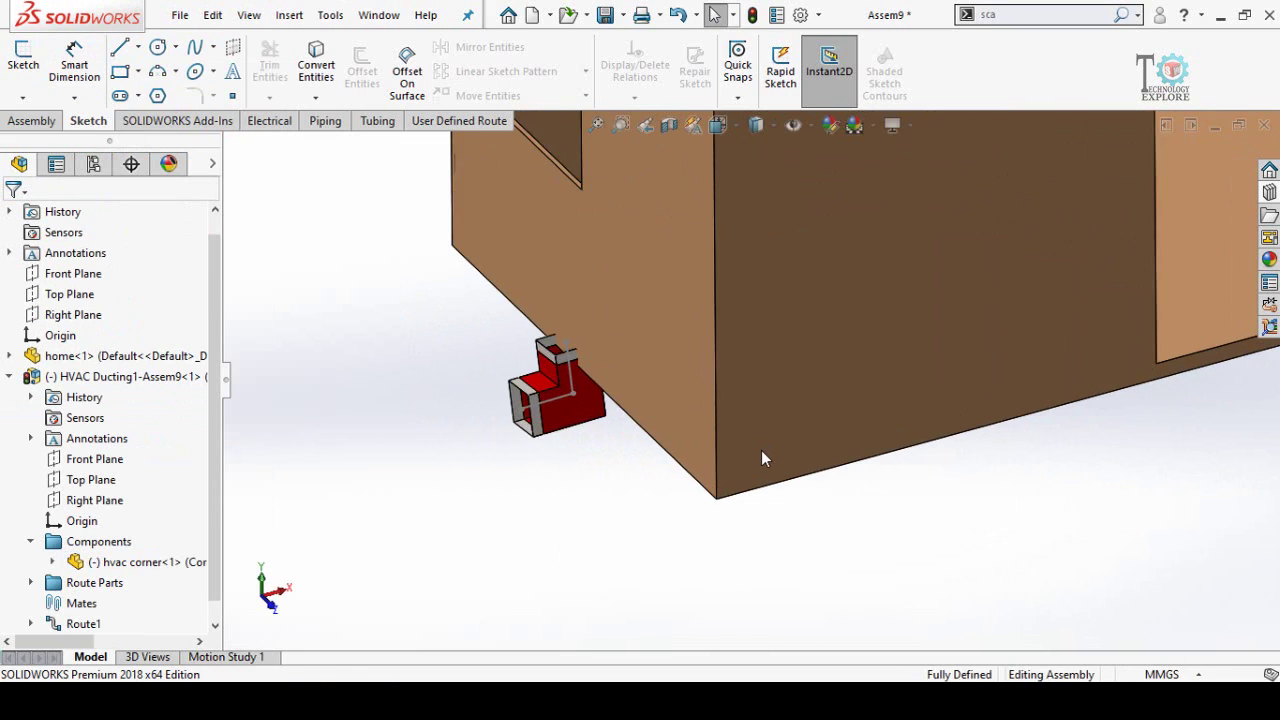
{"action": "middle_click_drag", "start_coordinate": [761, 458], "coordinate": [646, 482]}
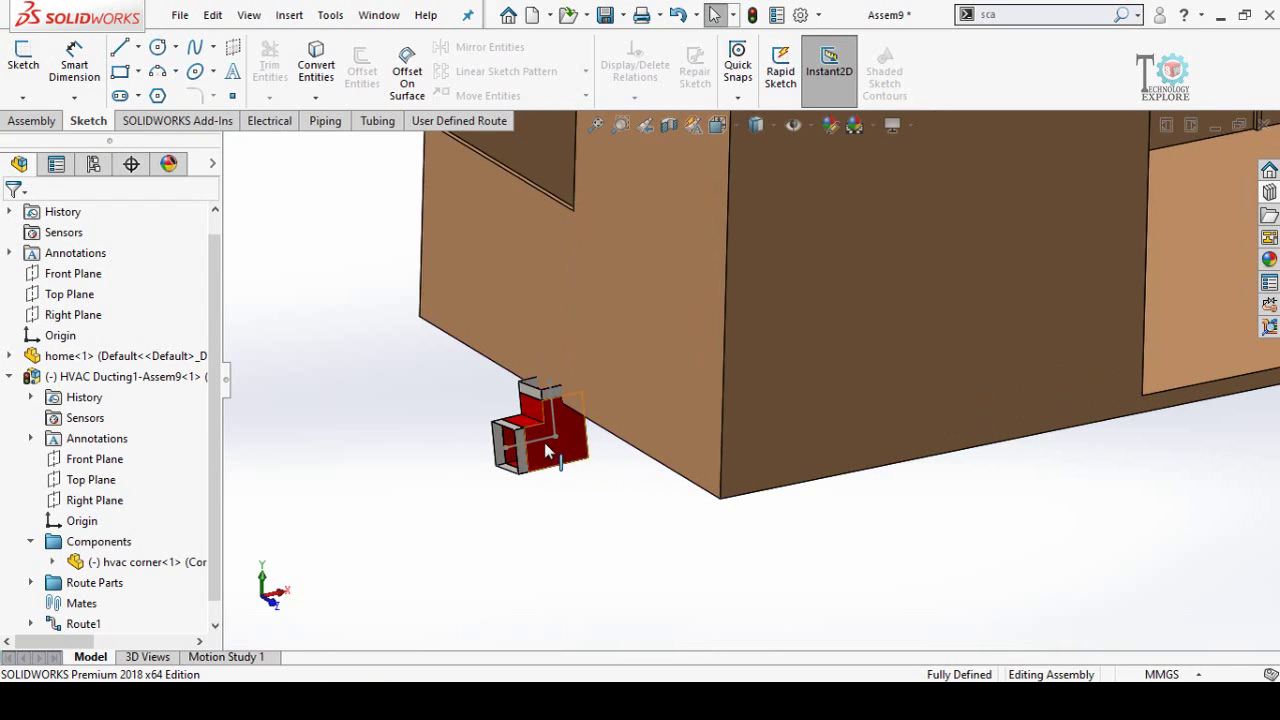
{"action": "scroll", "coordinate": [740, 390], "scroll_direction": "up", "scroll_amount": 4}
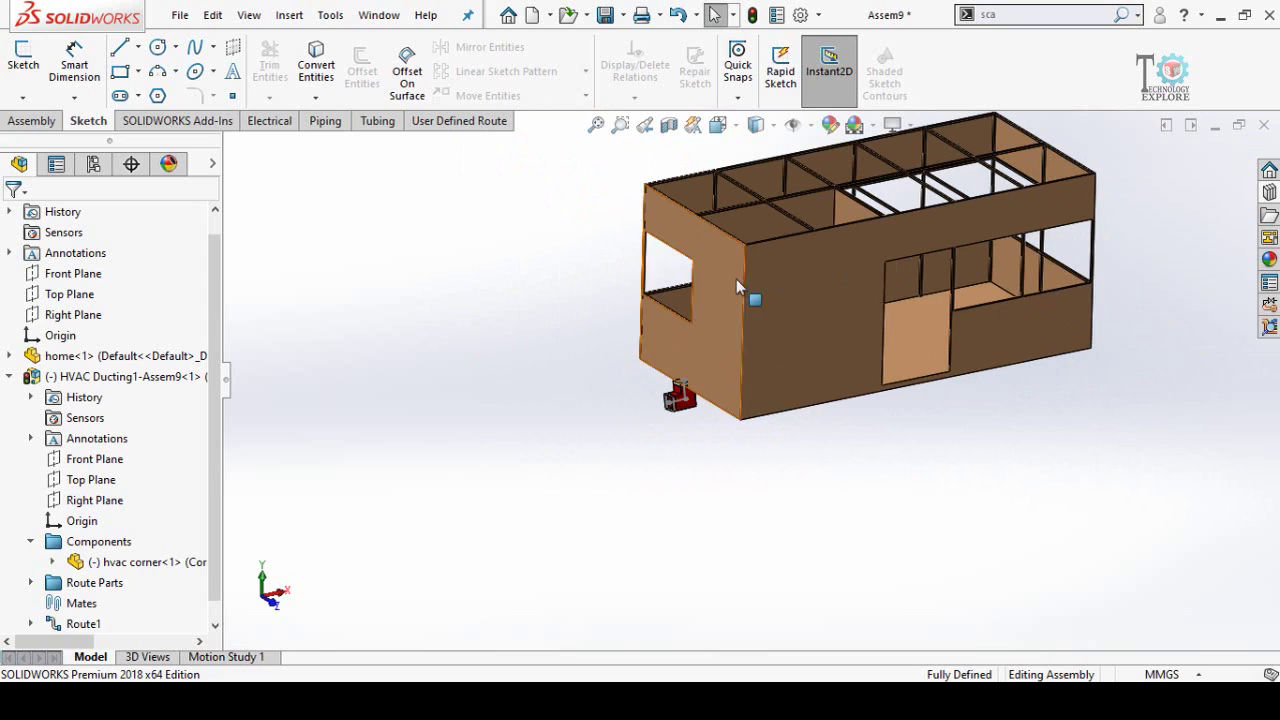
{"action": "scroll", "coordinate": [789, 363], "scroll_direction": "down", "scroll_amount": 2}
{"action": "middle_click_drag", "start_coordinate": [636, 364], "coordinate": [634, 386]}
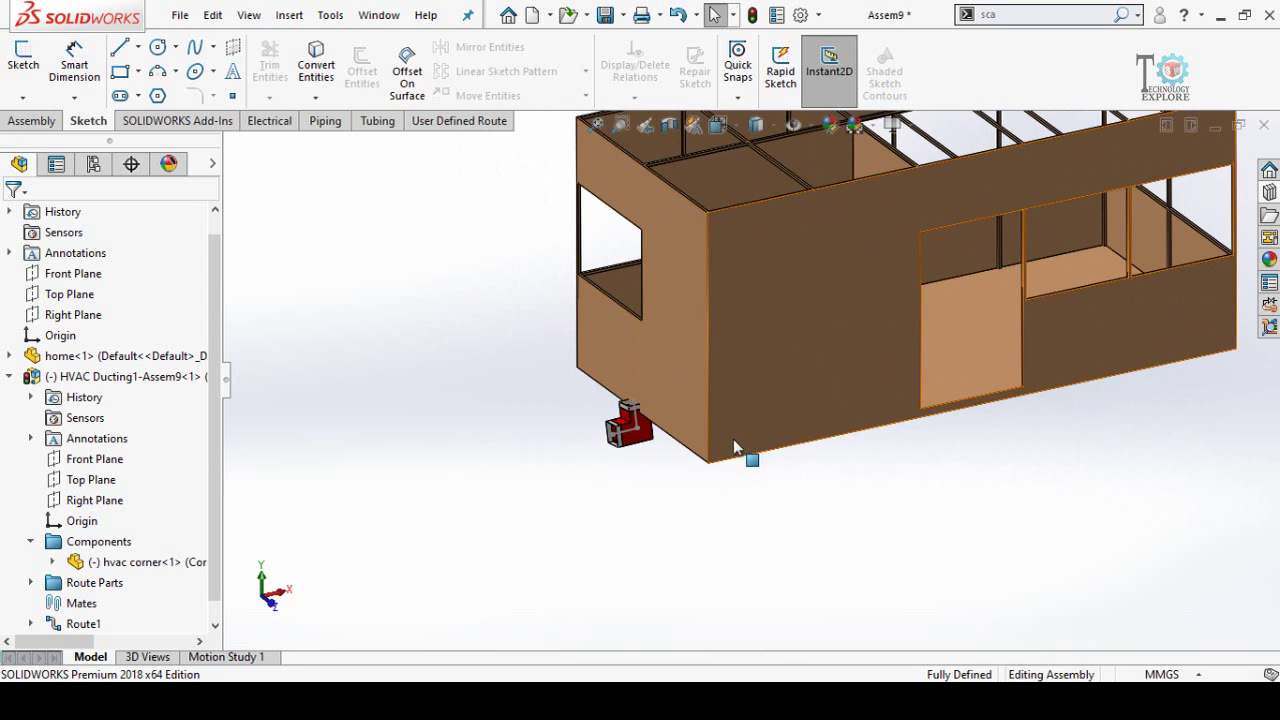
{"action": "scroll", "coordinate": [734, 447], "scroll_direction": "down", "scroll_amount": 2}
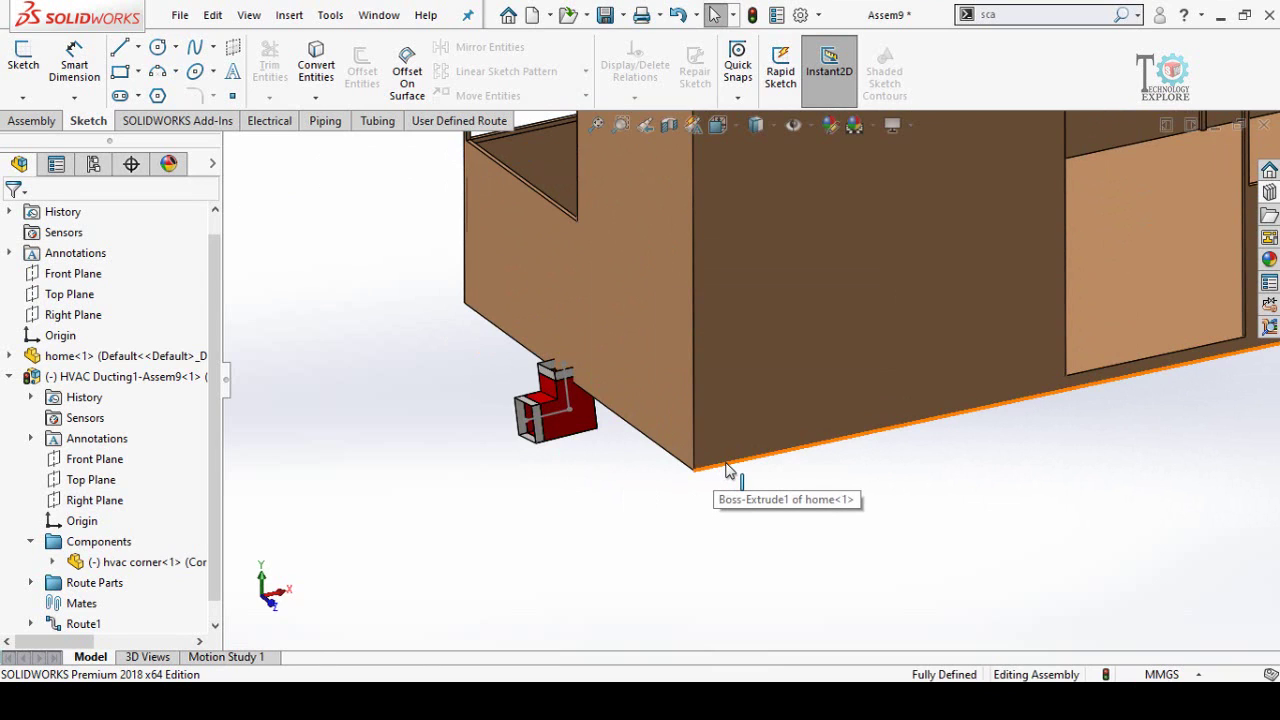
{"action": "left_click", "coordinate": [731, 432]}
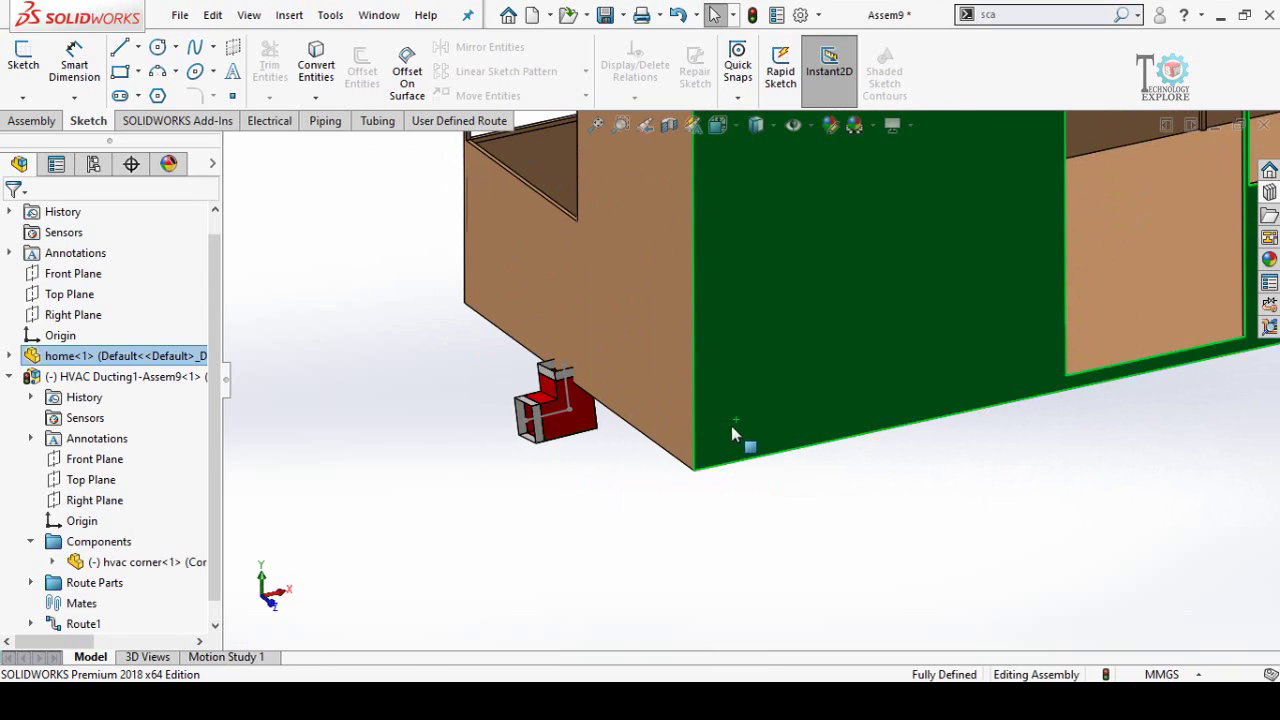
{"action": "left_click", "coordinate": [570, 438], "text": "ctrl"}
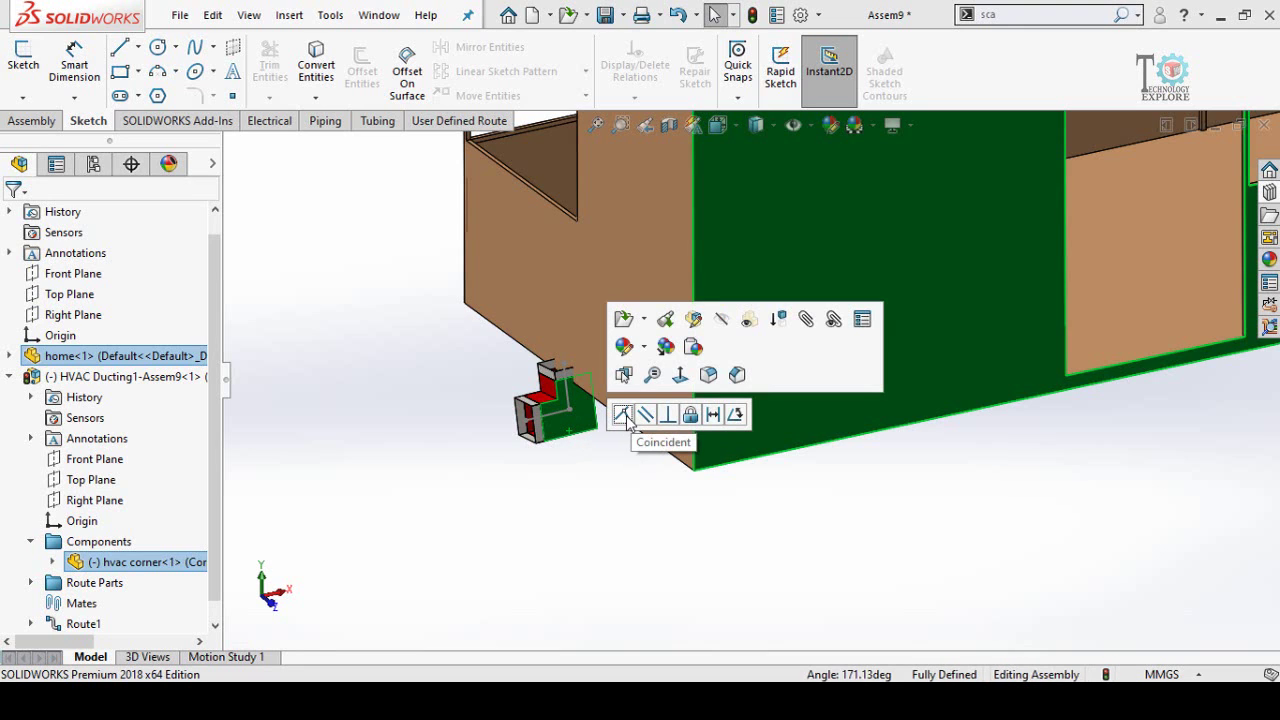
{"action": "left_click", "coordinate": [622, 414]}
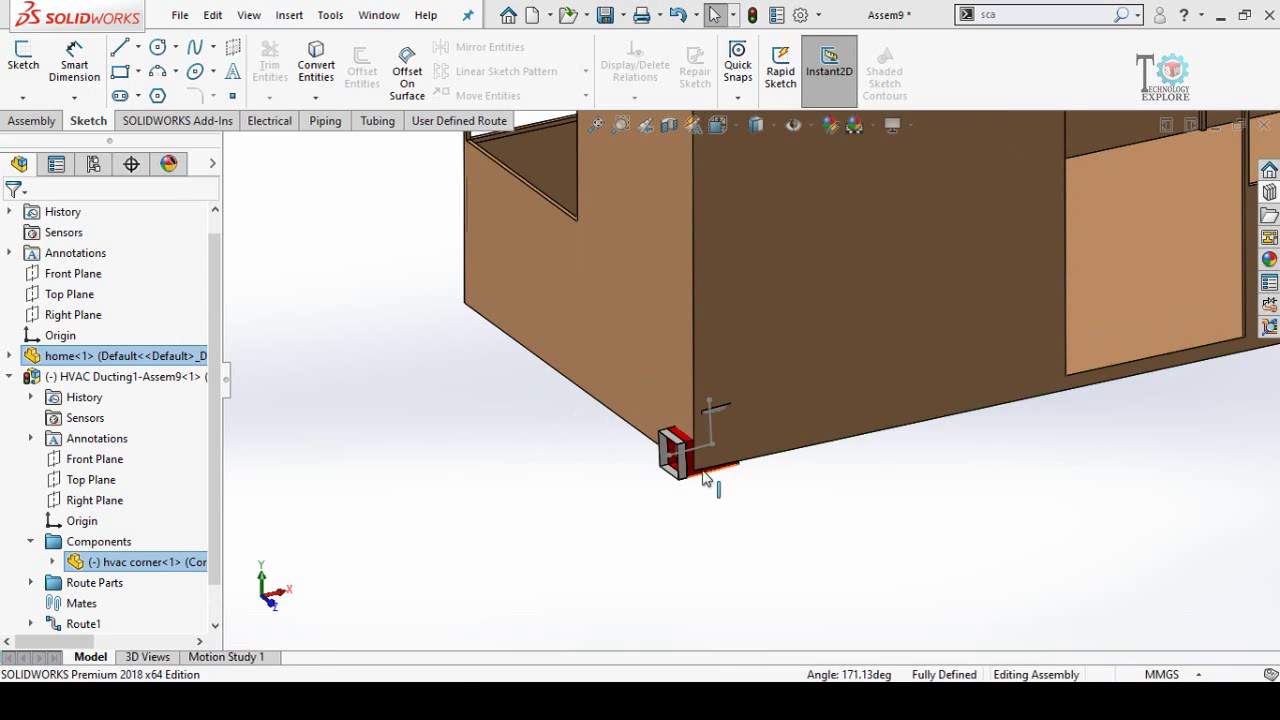
Add a coincident mate between the underside of the home's floor and the hvac corner's bottom face
{"action": "middle_click_drag", "start_coordinate": [697, 369], "coordinate": [706, 298]}
{"action": "left_click", "coordinate": [706, 299]}
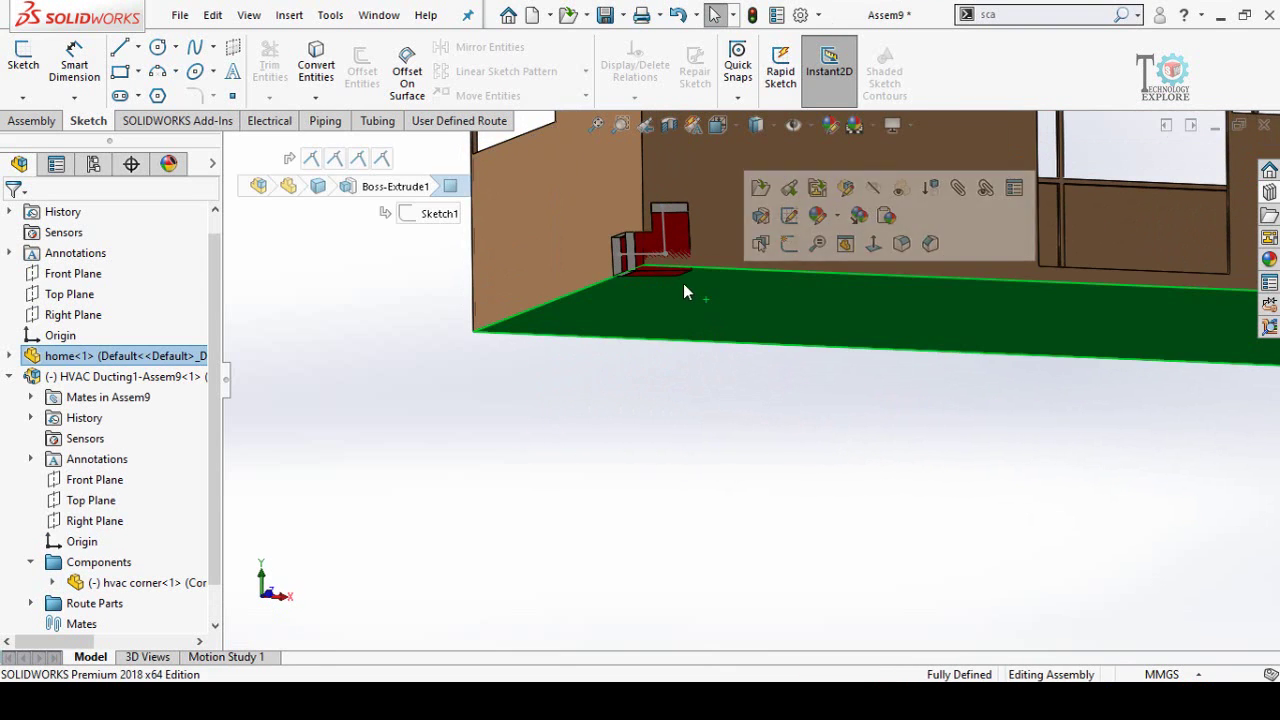
{"action": "scroll", "coordinate": [683, 283], "scroll_direction": "down", "scroll_amount": 2}
{"action": "left_click", "coordinate": [648, 285], "text": "ctrl"}
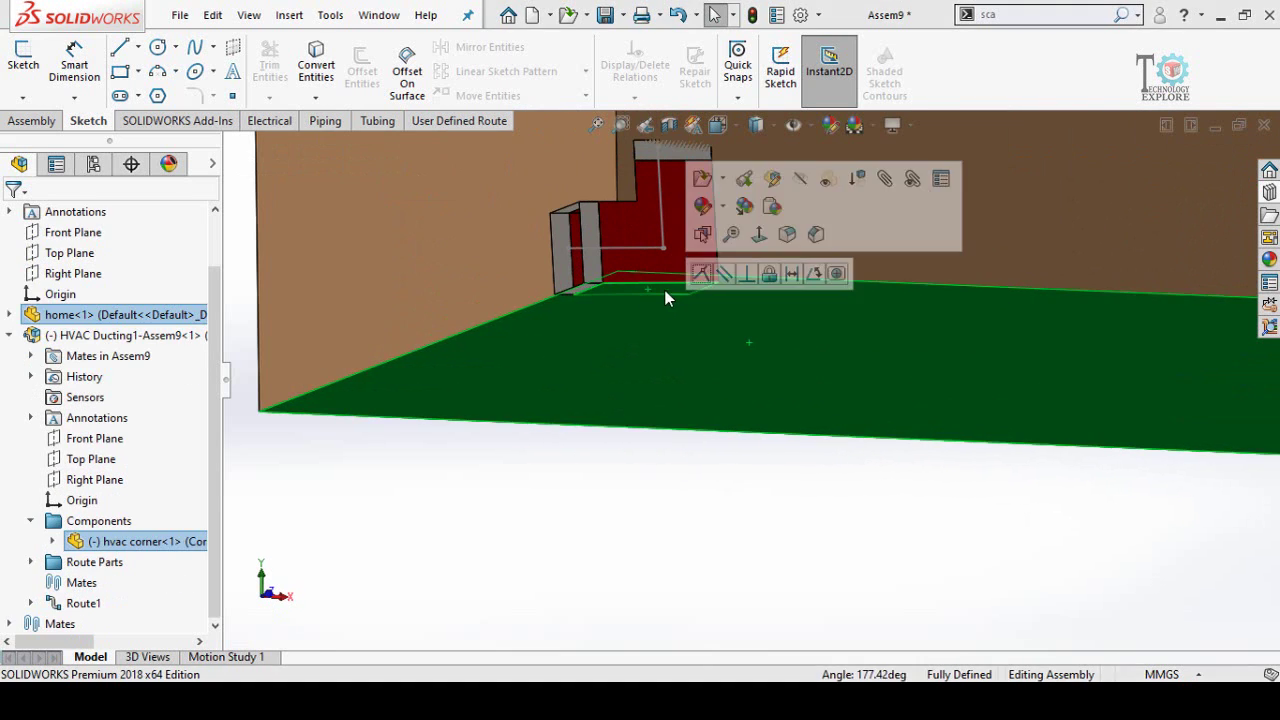
{"action": "left_click", "coordinate": [700, 276]}
{"action": "scroll", "coordinate": [667, 299], "scroll_direction": "up", "scroll_amount": 3}
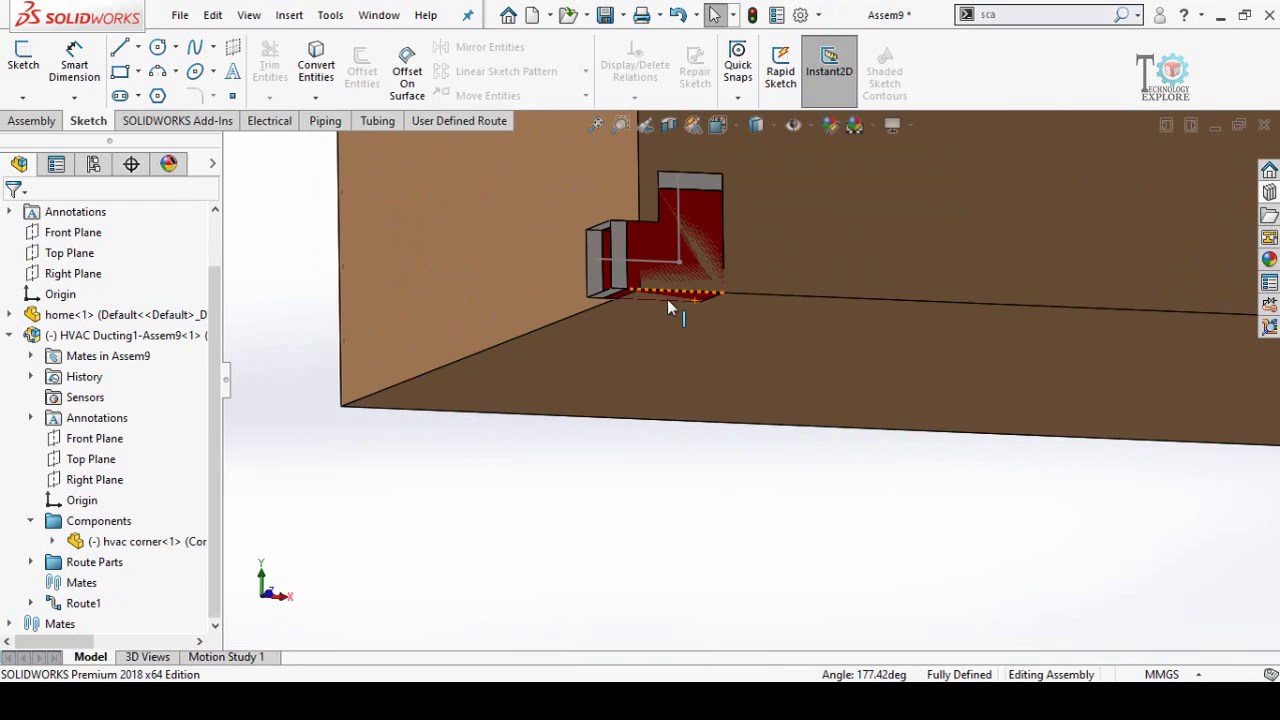
Move the hvac corner along the front wall's direction until it sits clear of the home's end wall
{"action": "middle_click_drag", "start_coordinate": [661, 280], "coordinate": [665, 371]}
{"action": "scroll", "coordinate": [660, 283], "scroll_direction": "down", "scroll_amount": 3}
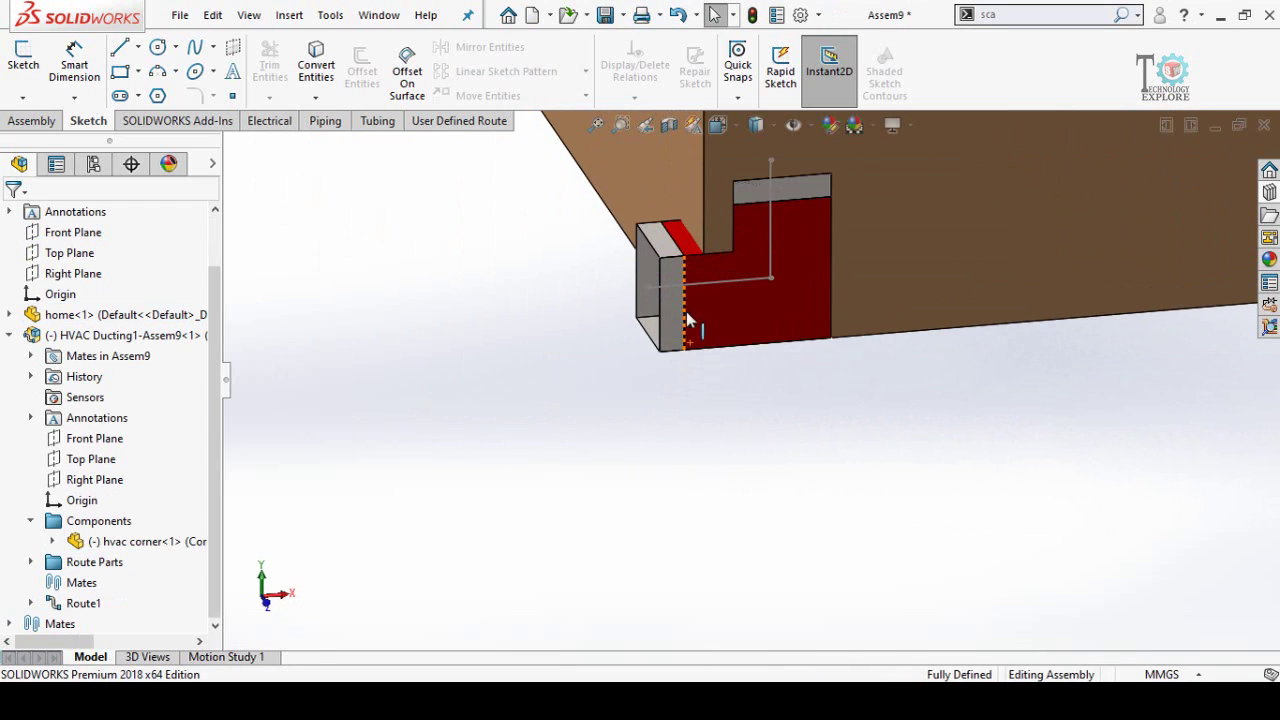
{"action": "left_click_drag", "start_coordinate": [698, 325], "coordinate": [422, 356]}
{"action": "middle_click_drag", "start_coordinate": [591, 383], "coordinate": [569, 417]}
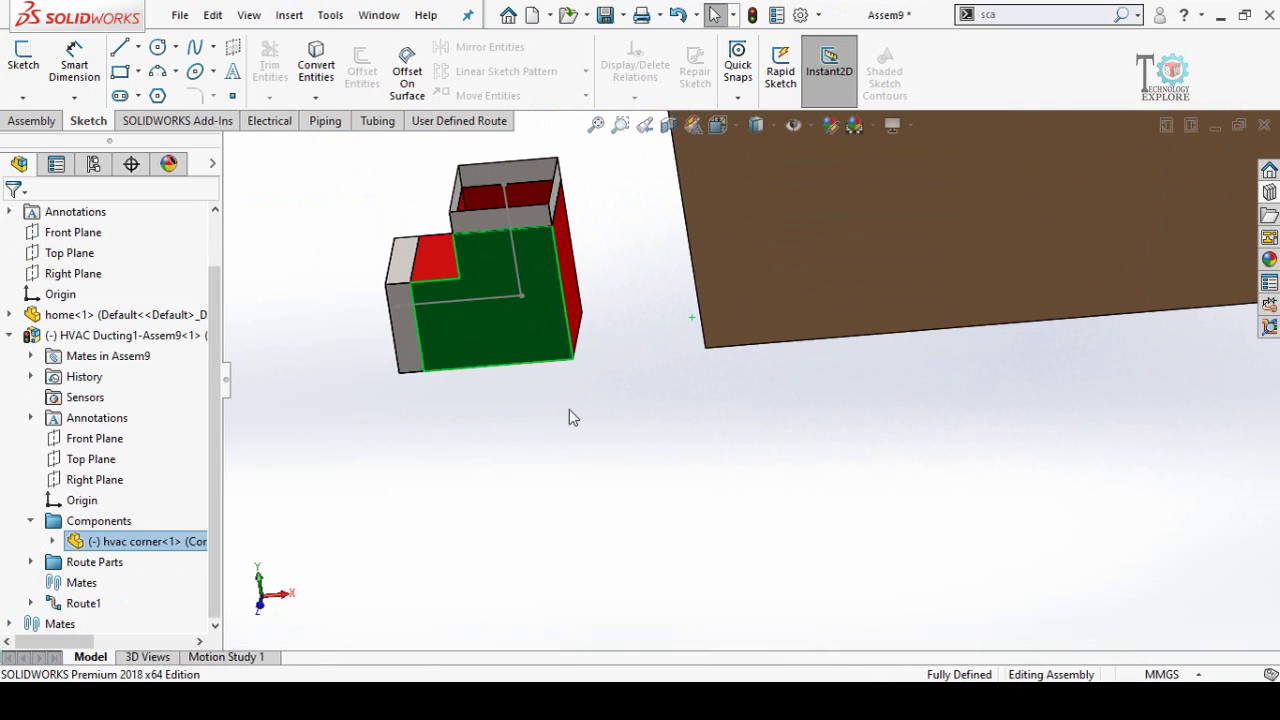
Add a 1000 mm distance mate between the hvac corner's closed vertical face nearest the home and the home's end wall
{"action": "left_click", "coordinate": [633, 332]}
{"action": "middle_click_drag", "start_coordinate": [633, 332], "coordinate": [582, 329]}
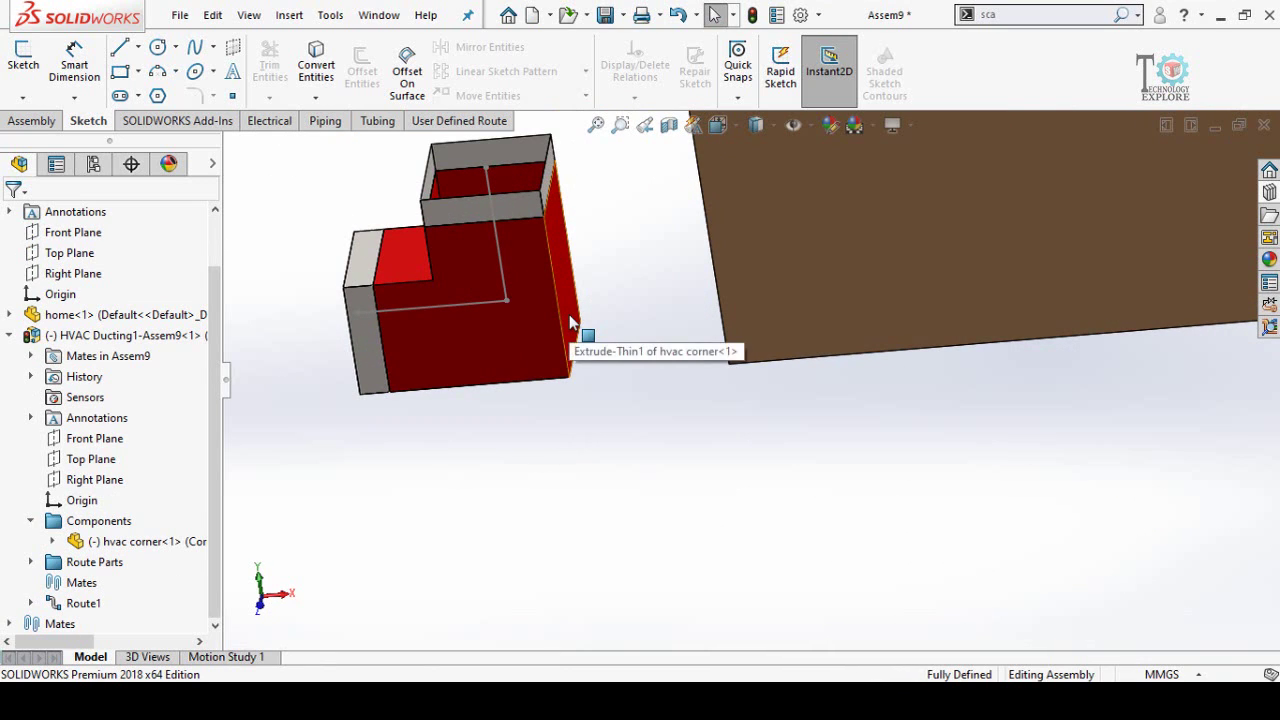
{"action": "left_click", "coordinate": [571, 335]}
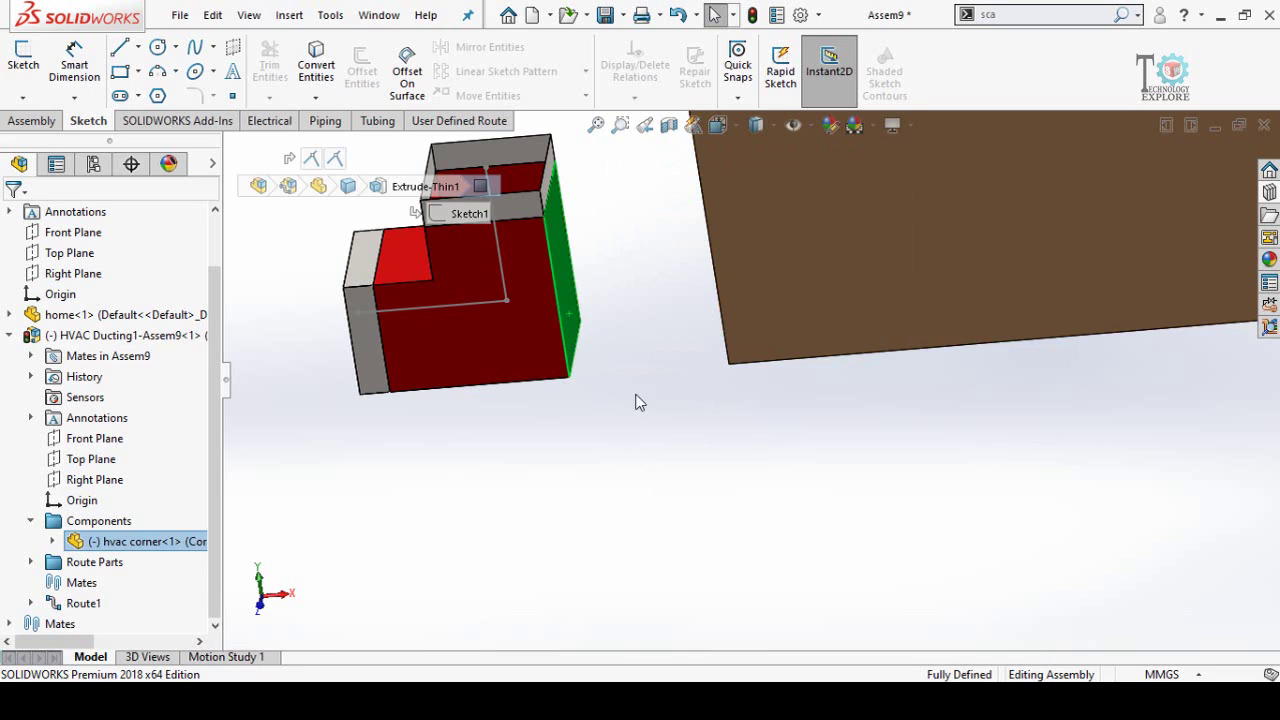
{"action": "middle_click_drag", "start_coordinate": [640, 402], "coordinate": [666, 300]}
{"action": "left_click", "coordinate": [666, 300]}
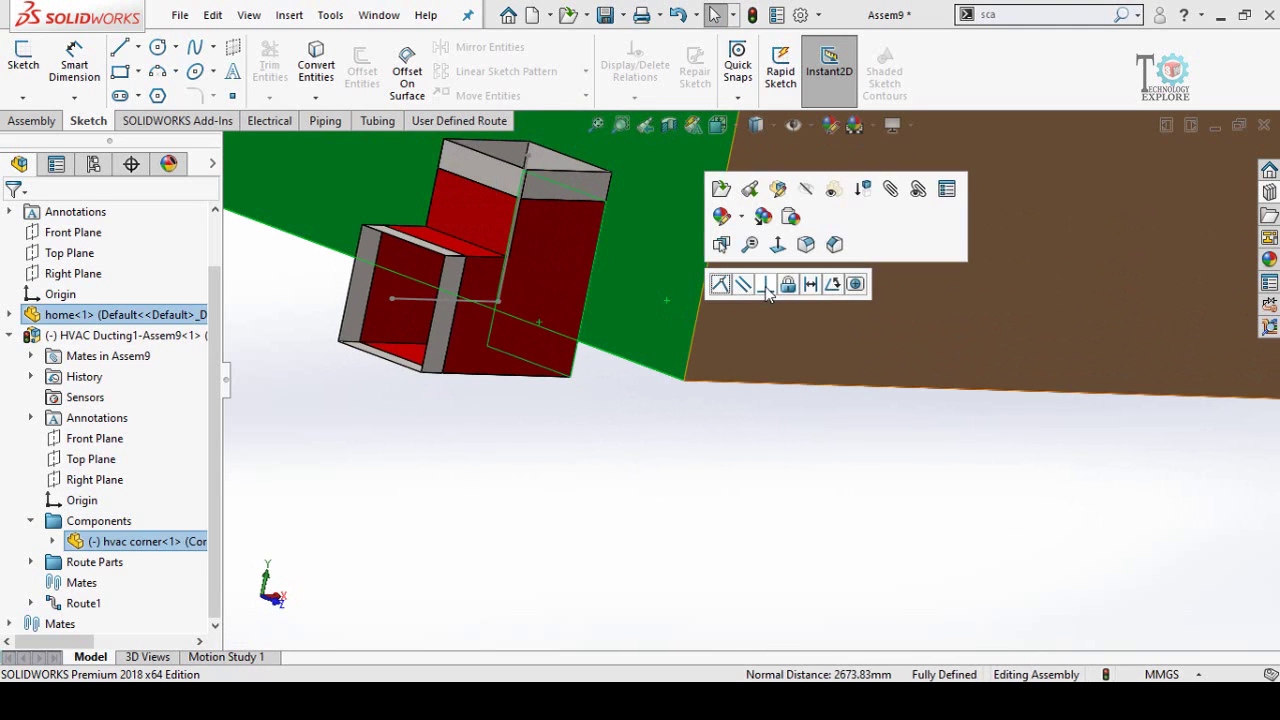
{"action": "left_click", "coordinate": [812, 285]}
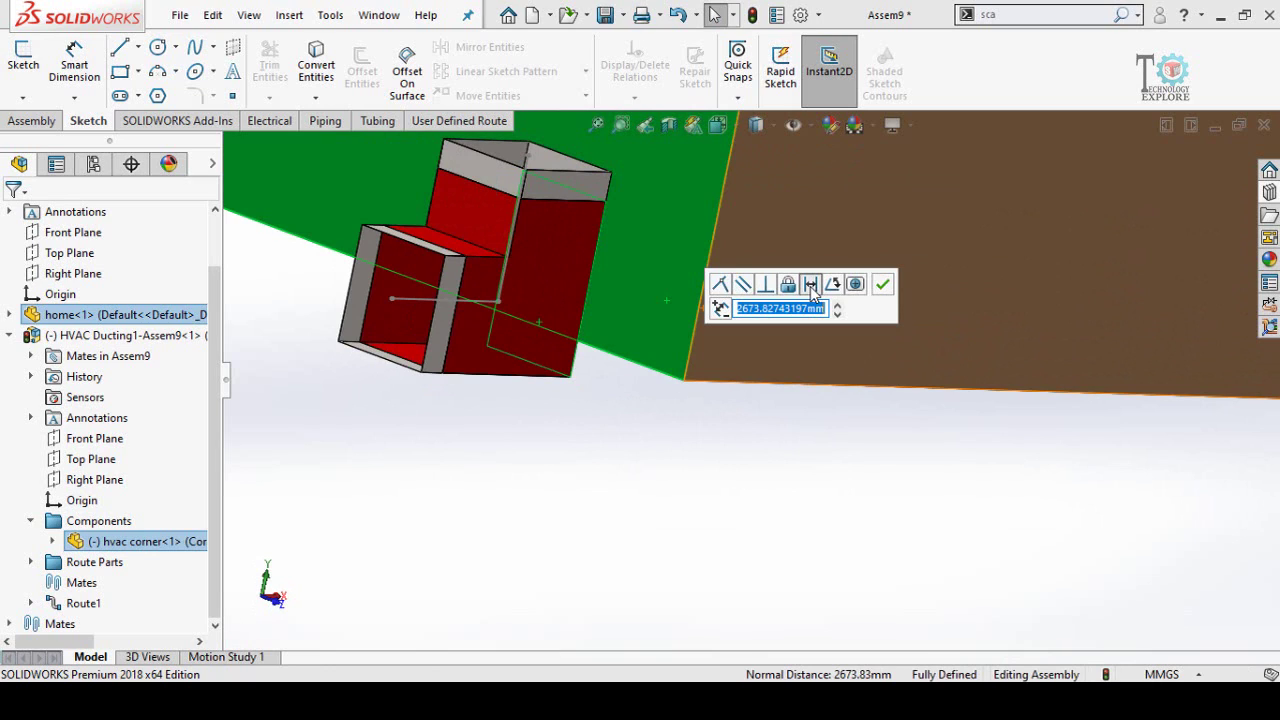
{"action": "type", "text": "1000"}
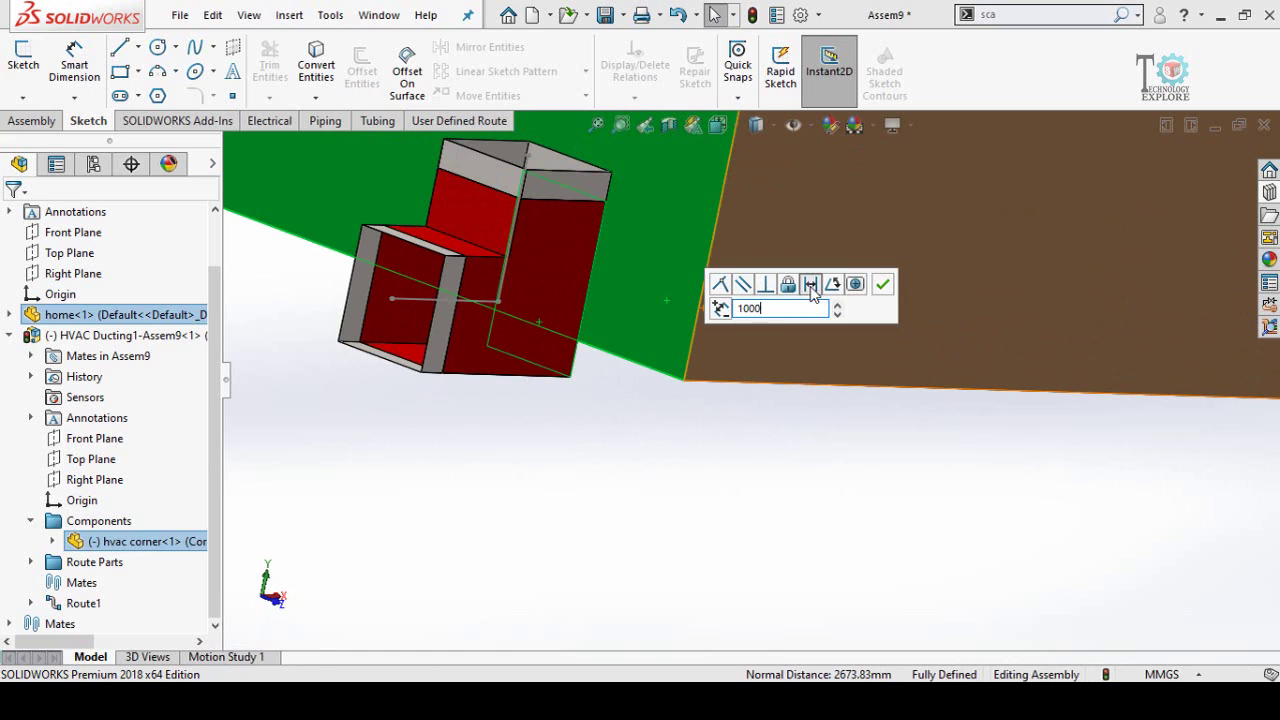
{"action": "key", "text": "Return"}
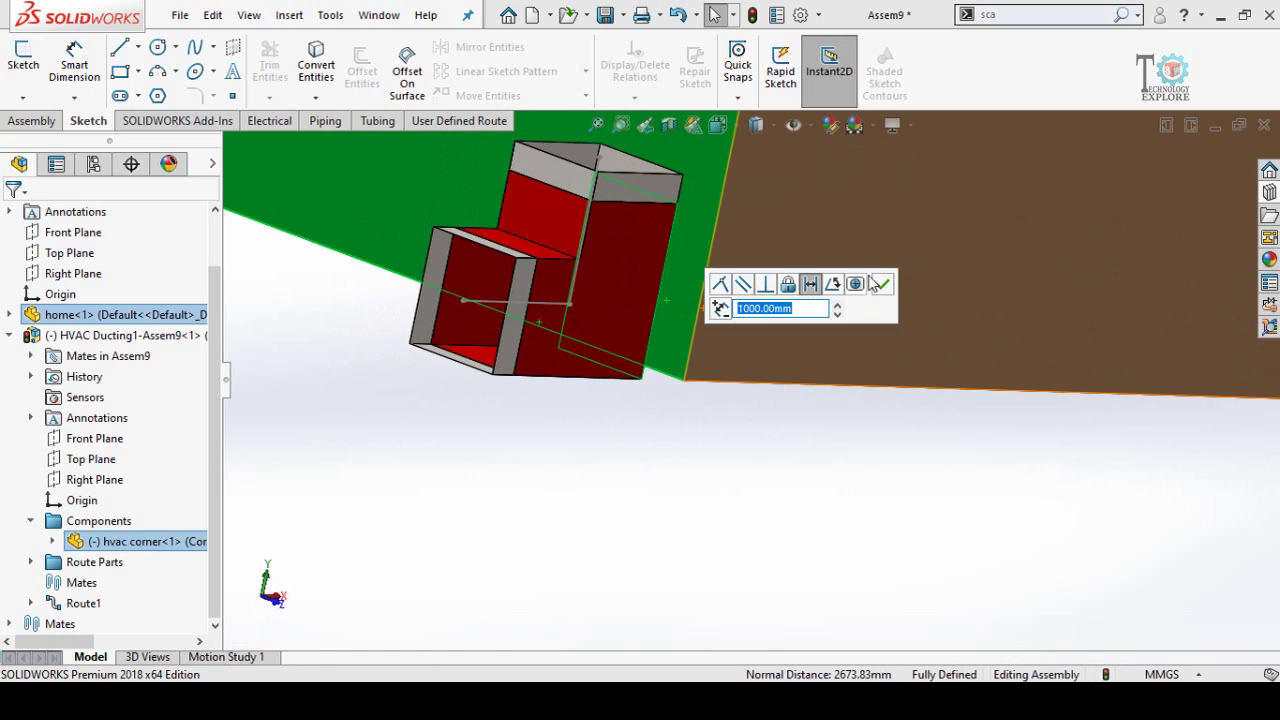
{"action": "left_click", "coordinate": [884, 286]}
Open the HVAC Ducting route for editing from the hvac corner fitting
{"action": "middle_click_drag", "start_coordinate": [709, 277], "coordinate": [767, 237]}
{"action": "left_click", "coordinate": [719, 458]}
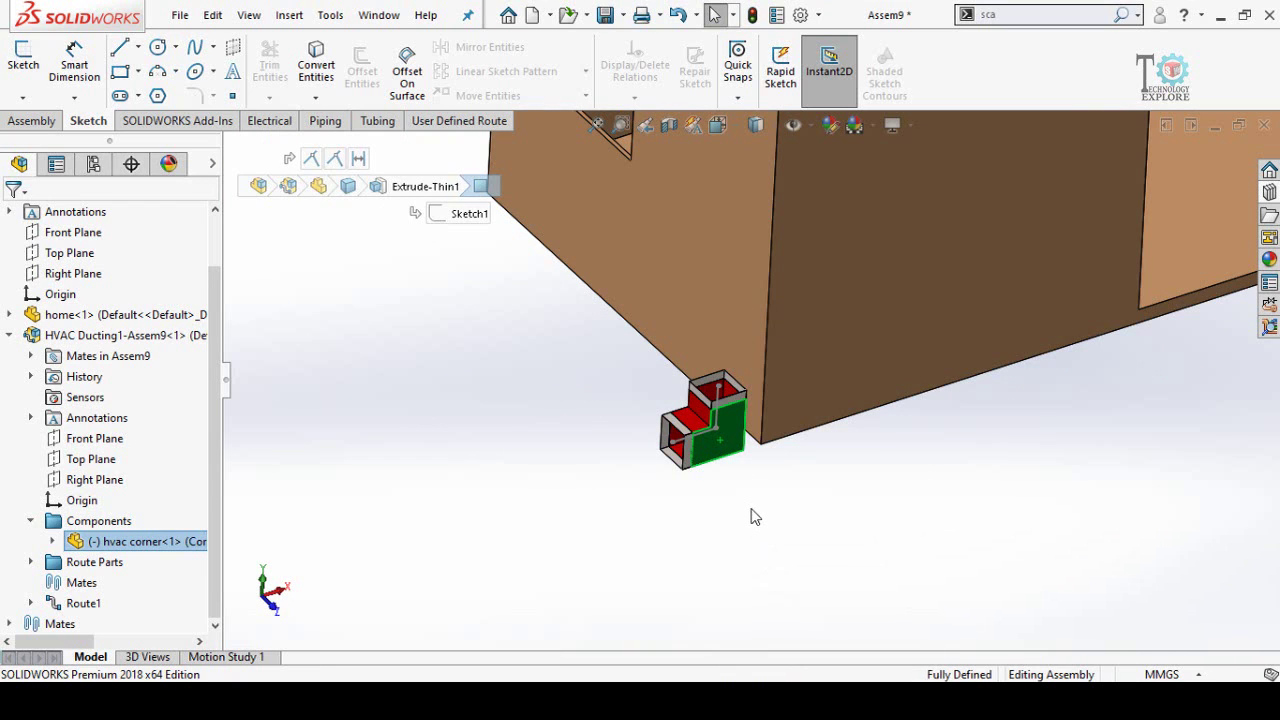
{"action": "left_click", "coordinate": [737, 442]}
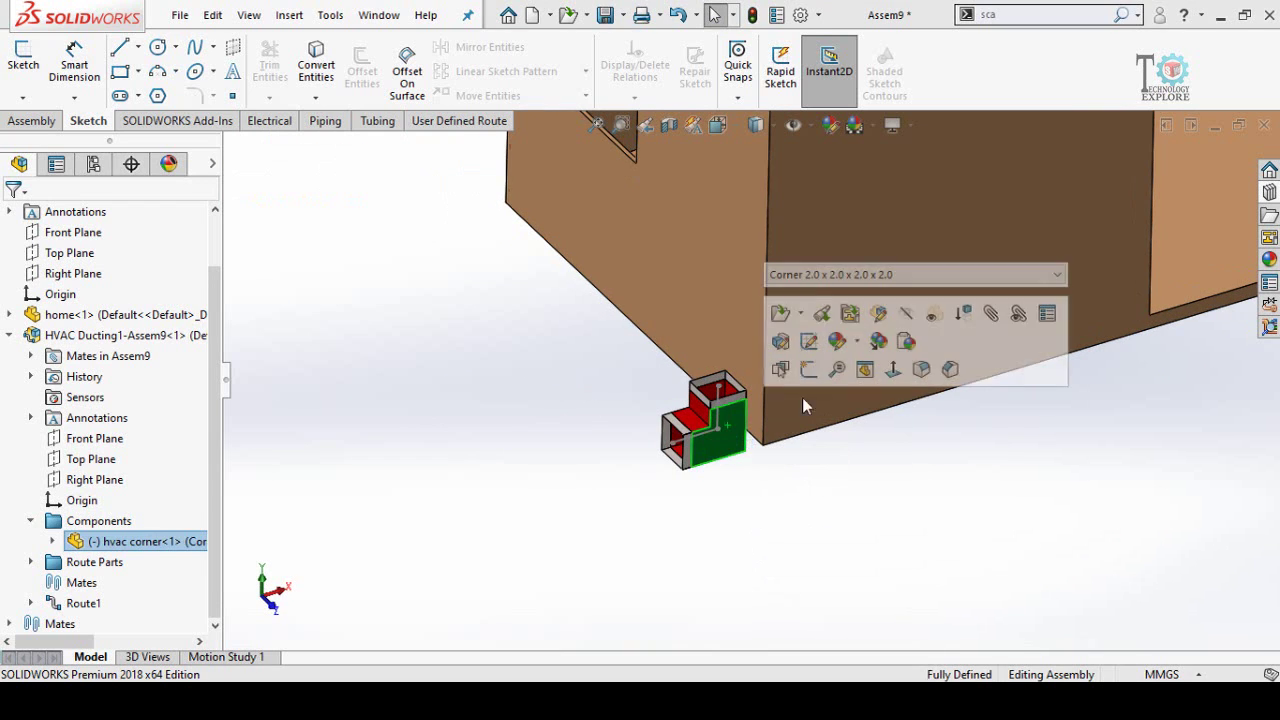
{"action": "right_click", "coordinate": [737, 452]}
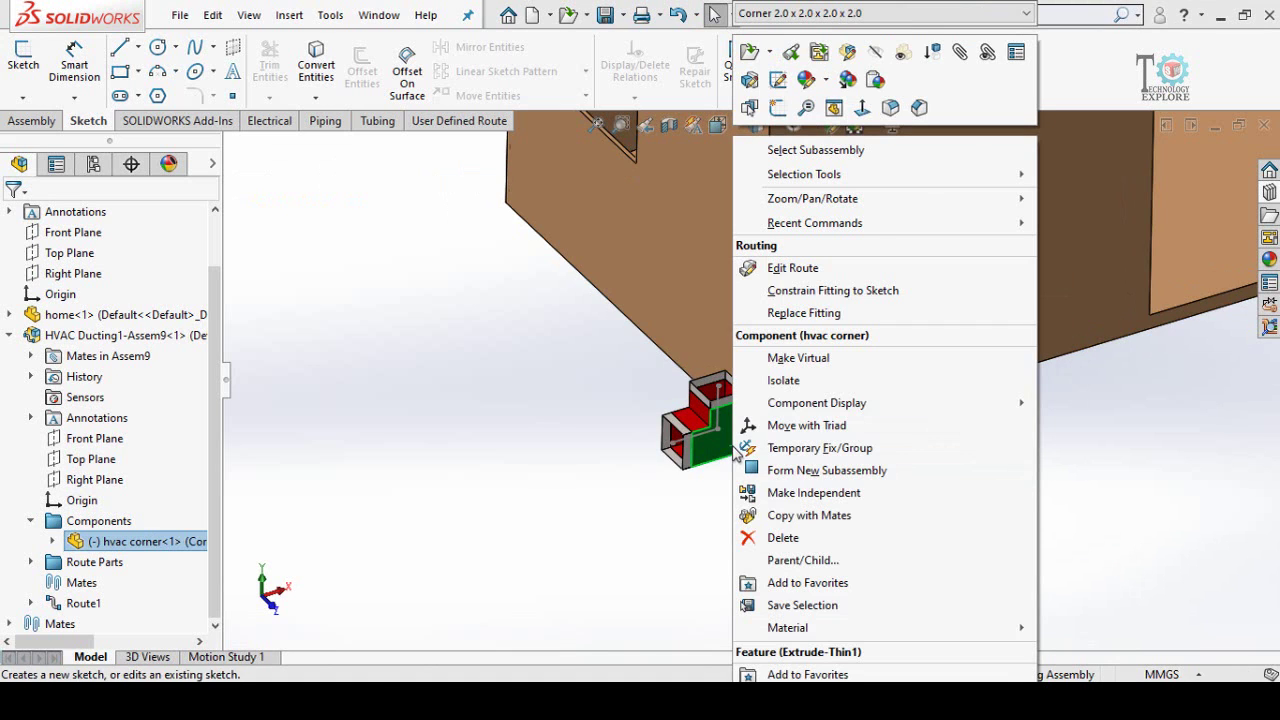
{"action": "left_click", "coordinate": [773, 272]}
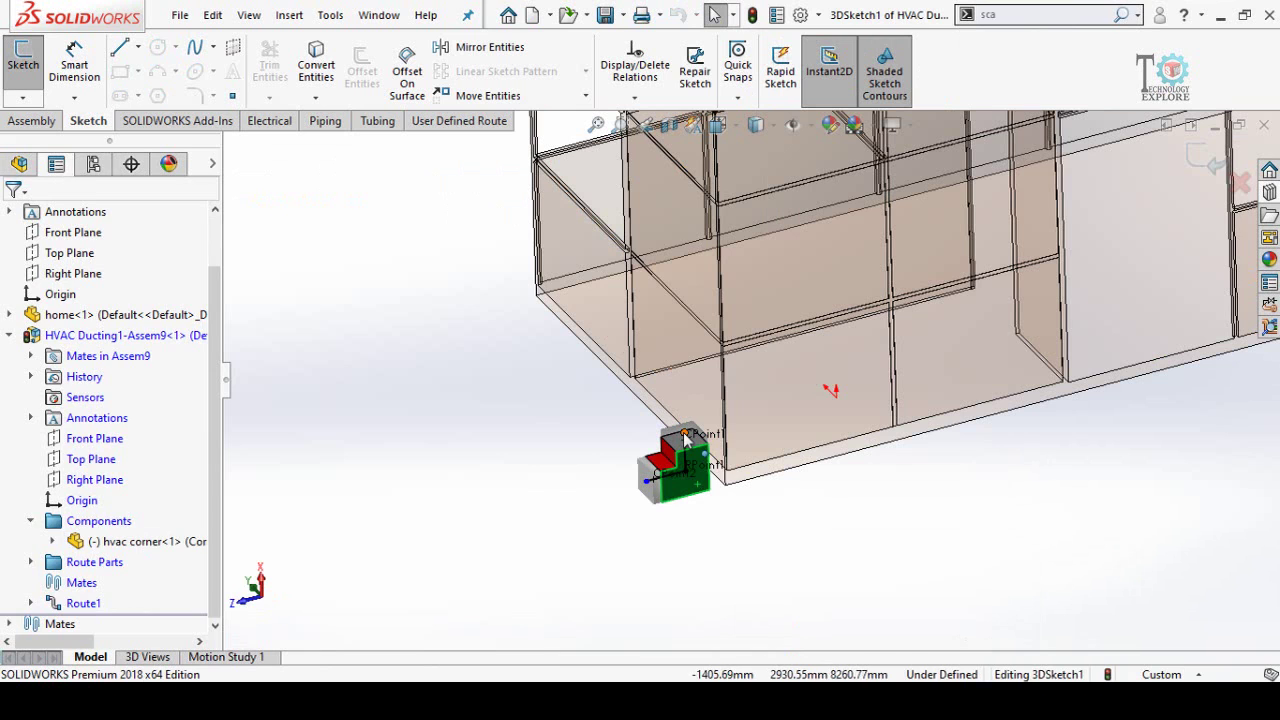
Stretch the duct from the corner's upward opening to just above the home's roof, with a route line about 28.7 m long
{"action": "left_click_drag", "start_coordinate": [686, 440], "coordinate": [674, 142]}
{"action": "scroll", "coordinate": [690, 260], "scroll_direction": "up", "scroll_amount": 5}
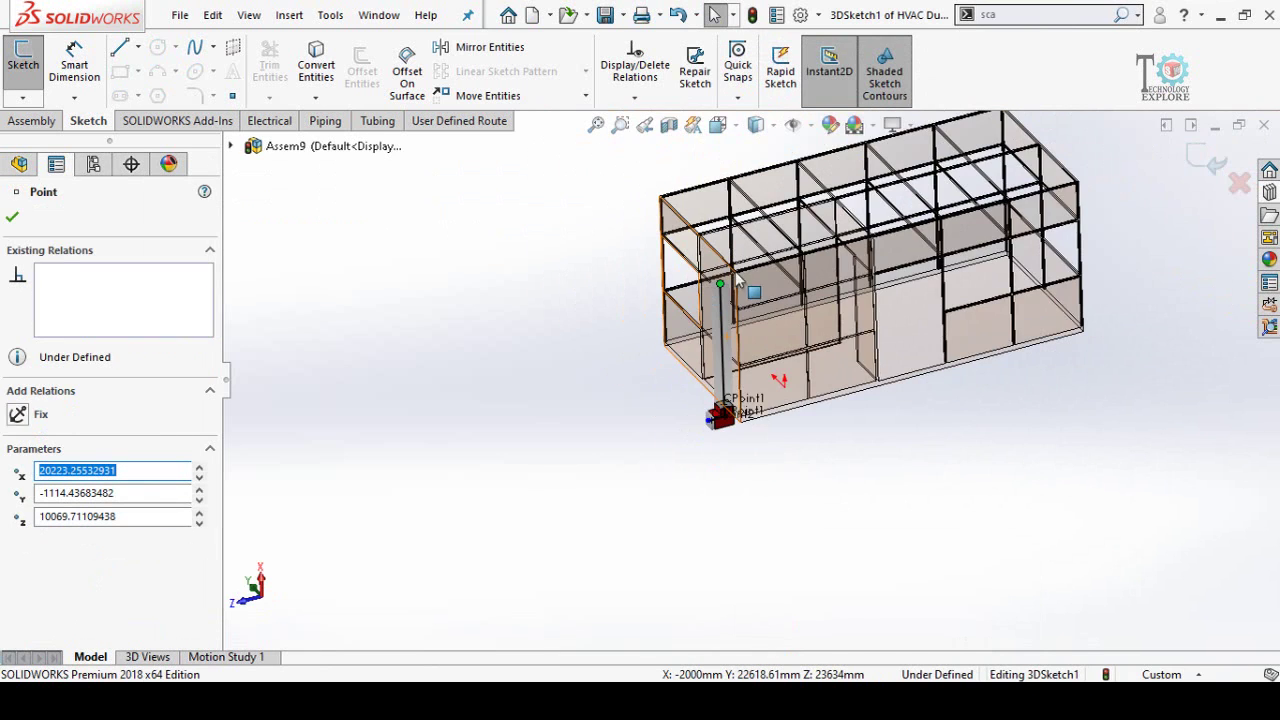
{"action": "scroll", "coordinate": [737, 276], "scroll_direction": "down", "scroll_amount": 5}
{"action": "middle_click_drag", "start_coordinate": [703, 390], "coordinate": [667, 334]}
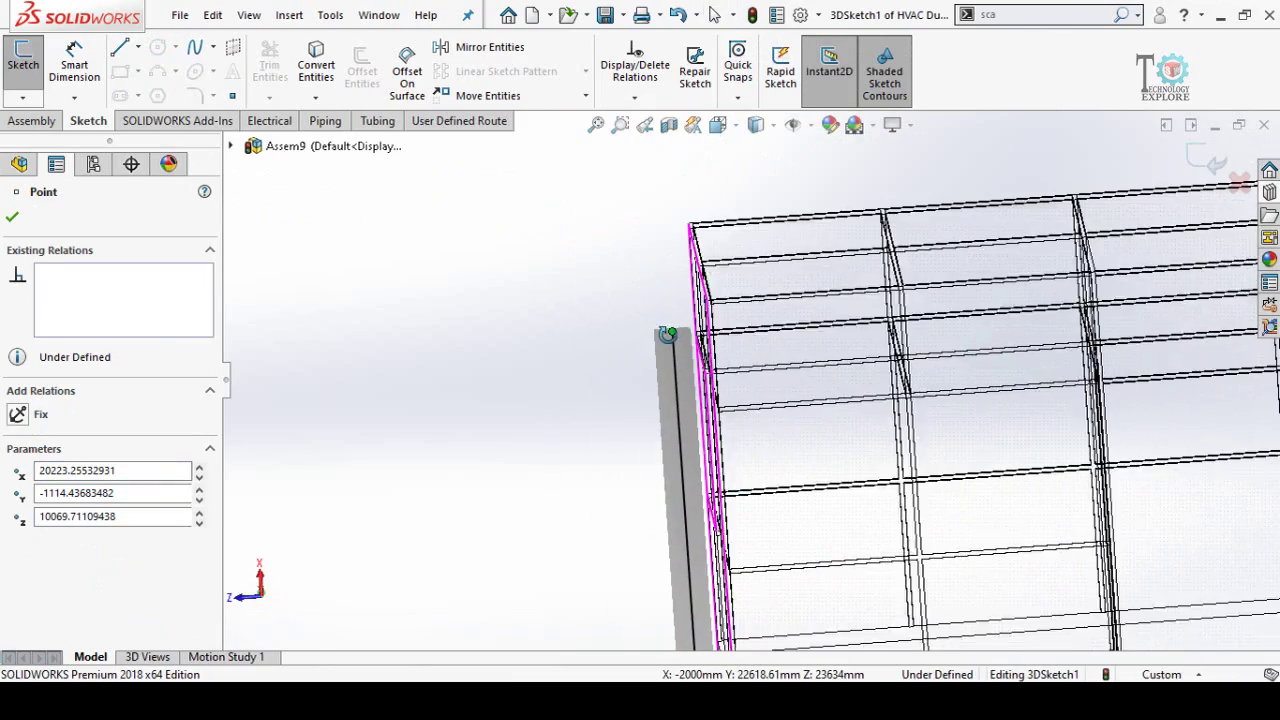
{"action": "left_click_drag", "start_coordinate": [668, 333], "coordinate": [666, 206]}
{"action": "left_click", "coordinate": [587, 383]}
{"action": "scroll", "coordinate": [743, 382], "scroll_direction": "up", "scroll_amount": 4}
{"action": "middle_click_drag", "start_coordinate": [668, 424], "coordinate": [695, 408]}
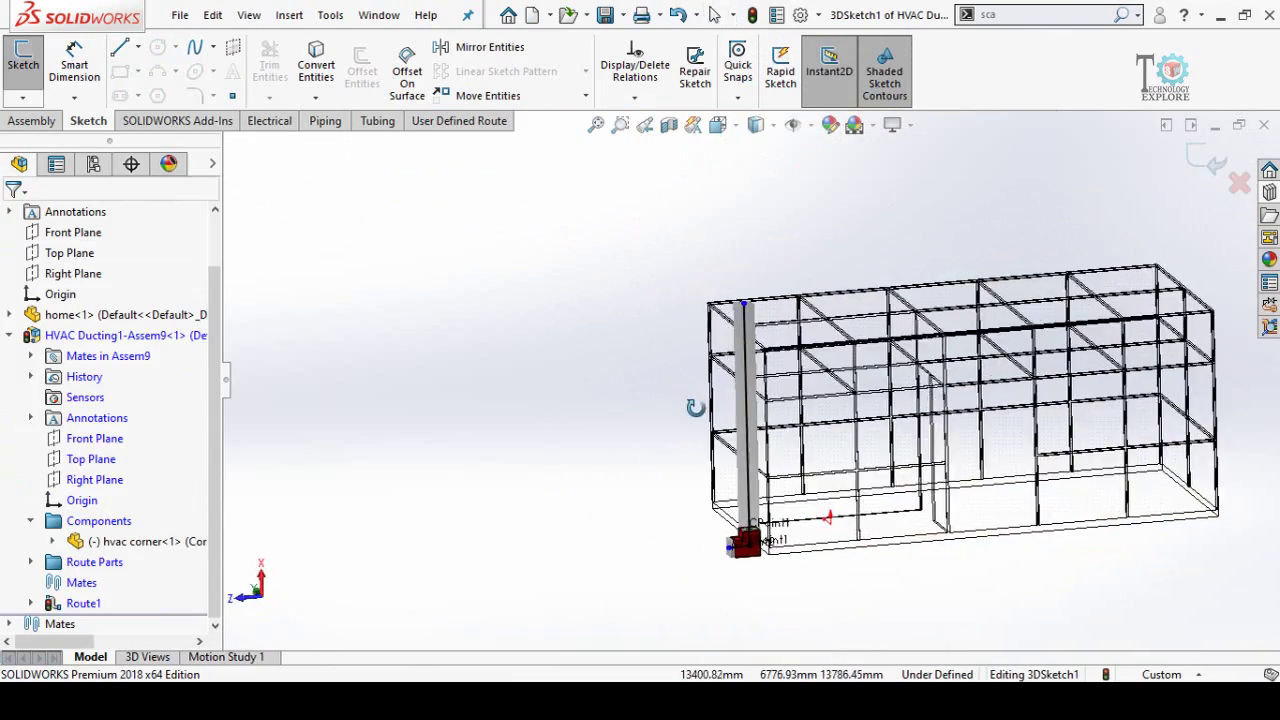
{"action": "scroll", "coordinate": [800, 475], "scroll_direction": "up", "scroll_amount": 3}
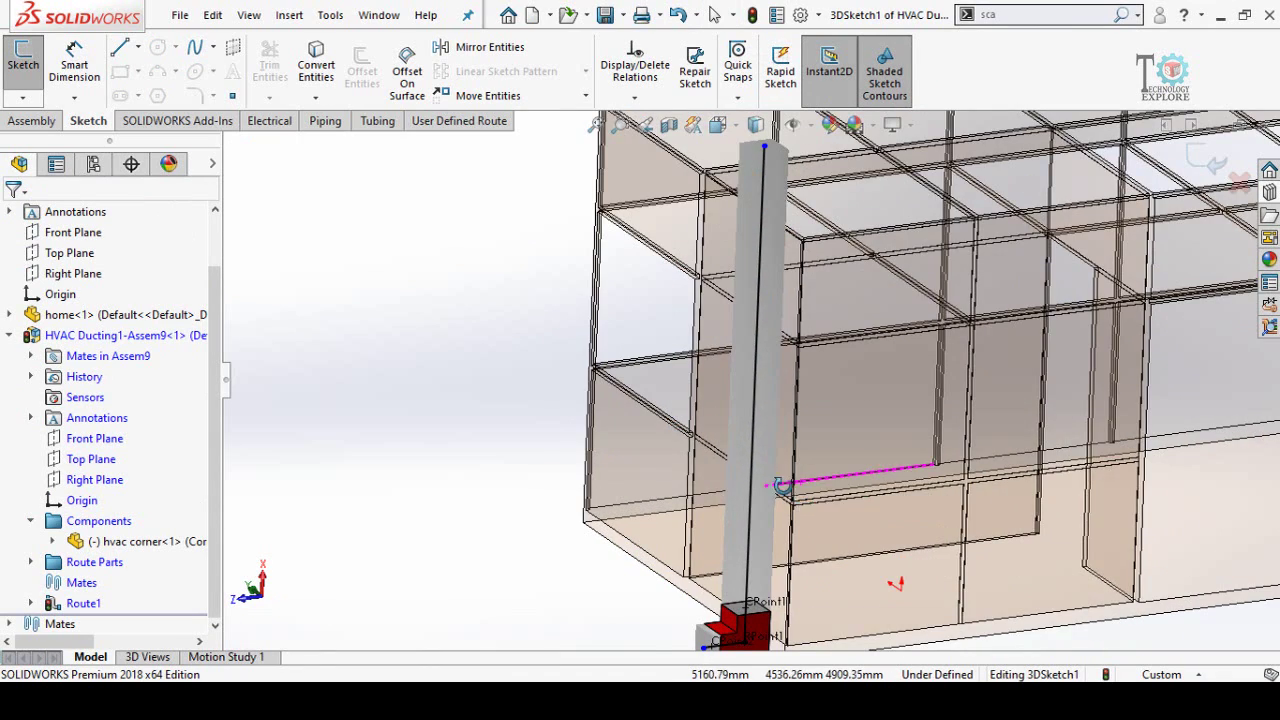
{"action": "middle_click_drag", "start_coordinate": [782, 486], "coordinate": [760, 484]}
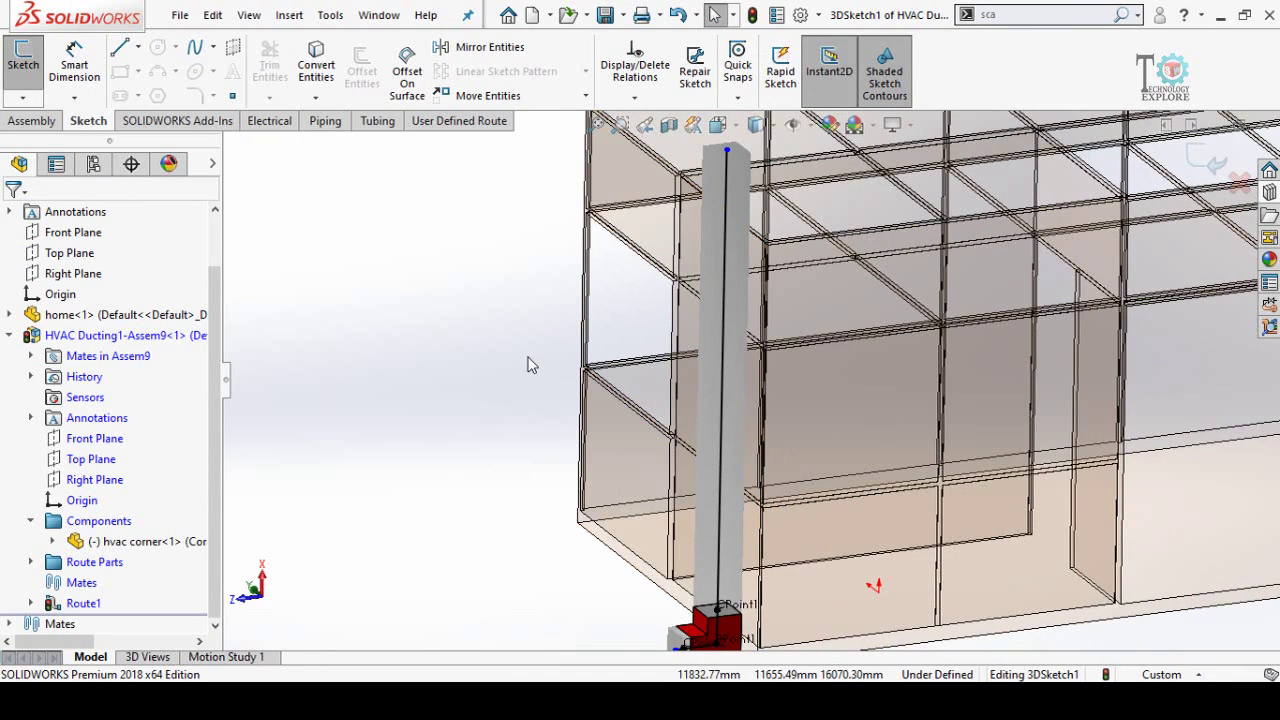
{"action": "scroll", "coordinate": [530, 364], "scroll_direction": "down", "scroll_amount": 2}
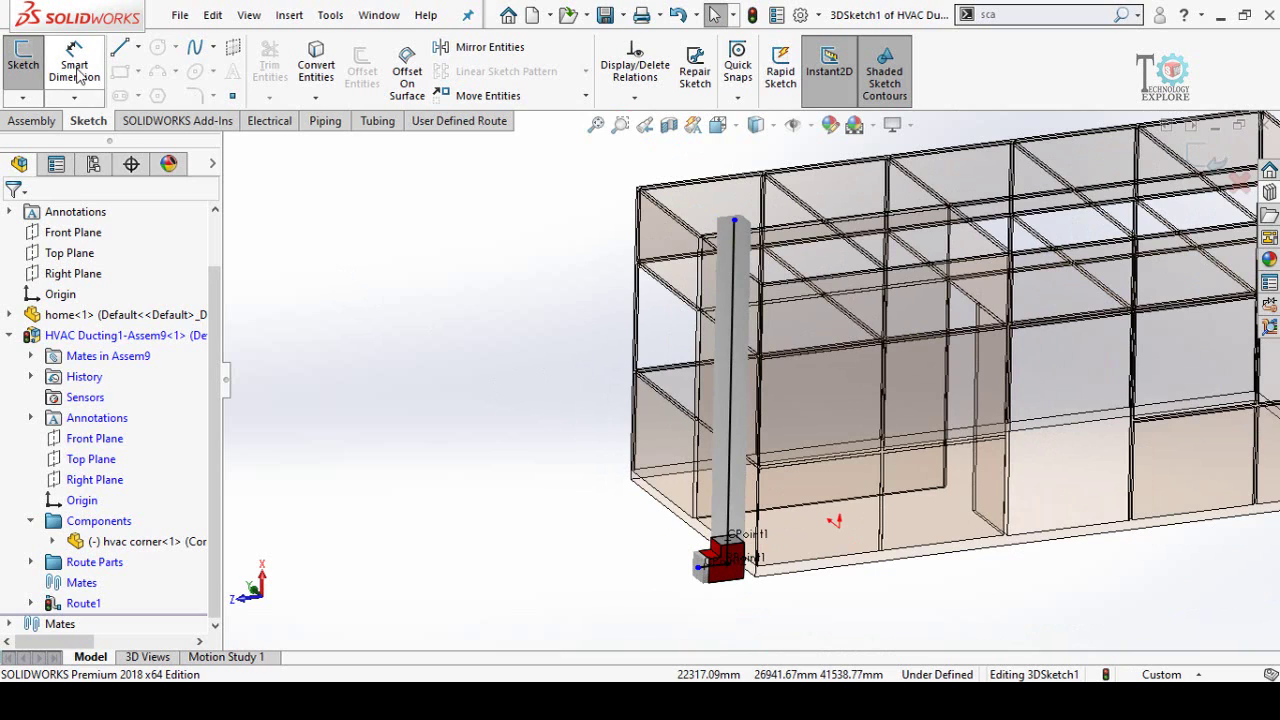
Dimension the vertical duct's route line to 95 ft (28956 mm)
{"action": "left_click", "coordinate": [76, 70]}
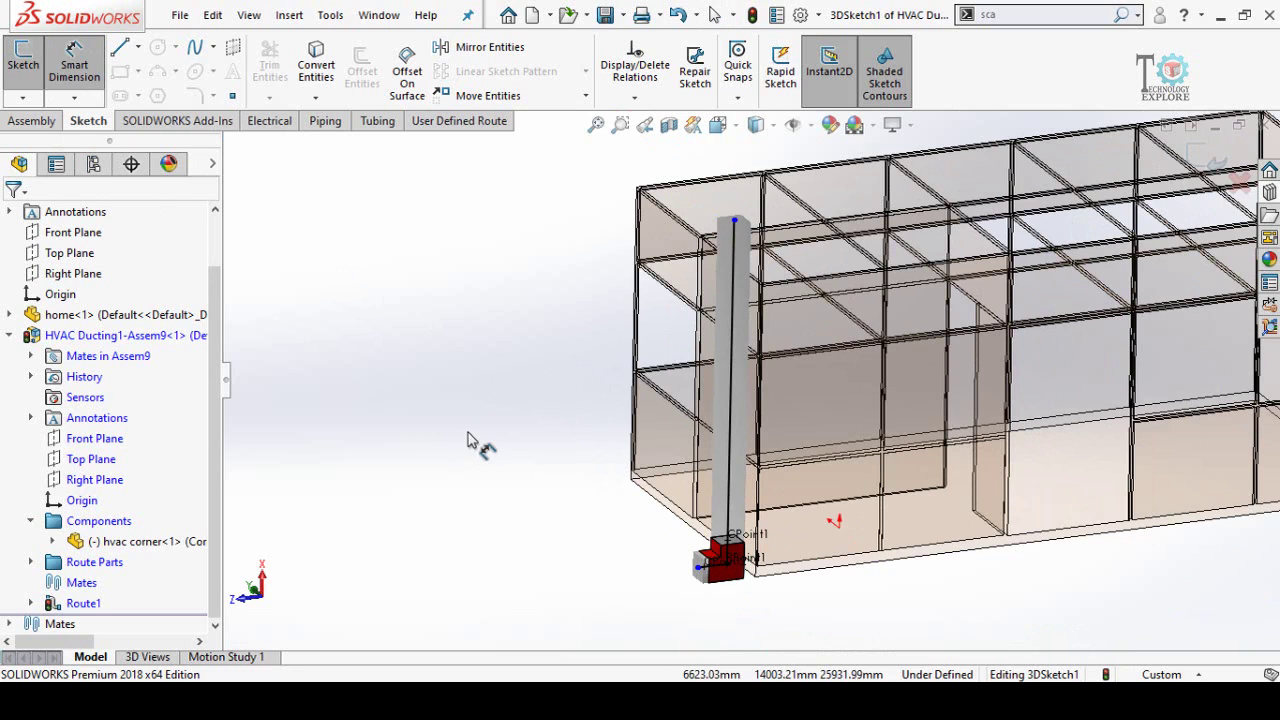
{"action": "left_click", "coordinate": [735, 390]}
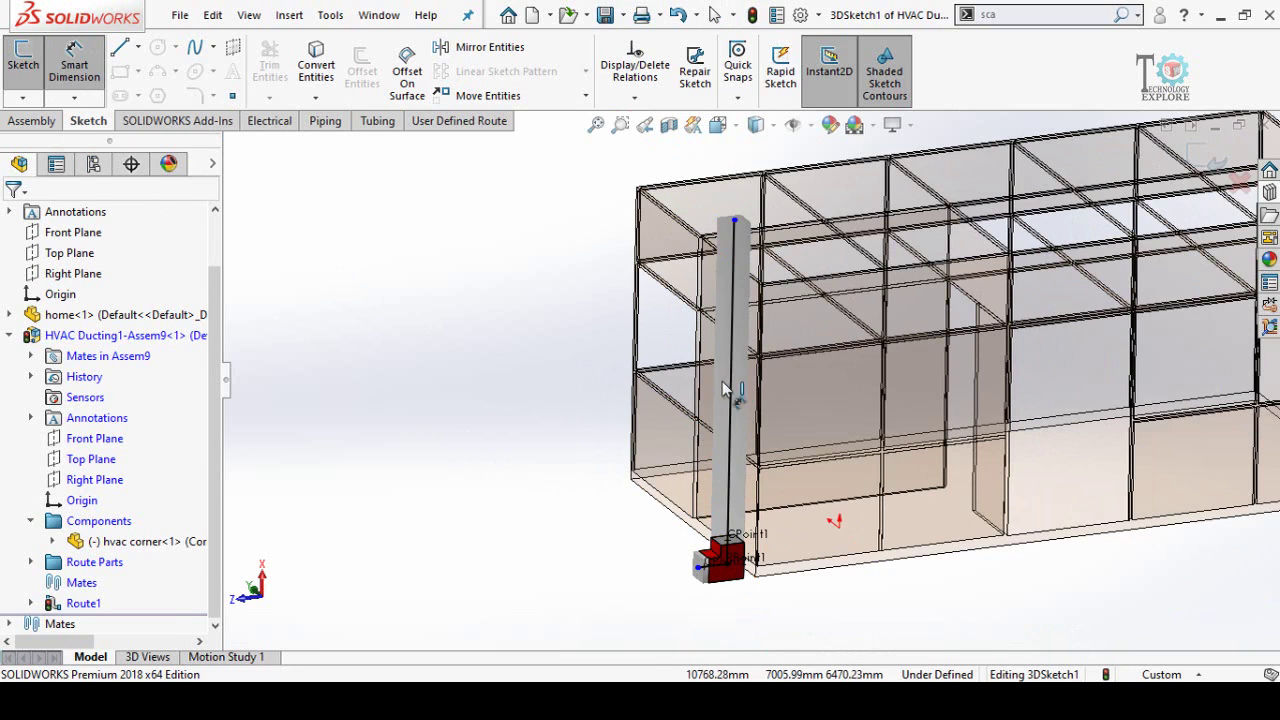
{"action": "left_click", "coordinate": [587, 418]}
{"action": "type", "text": "95"}
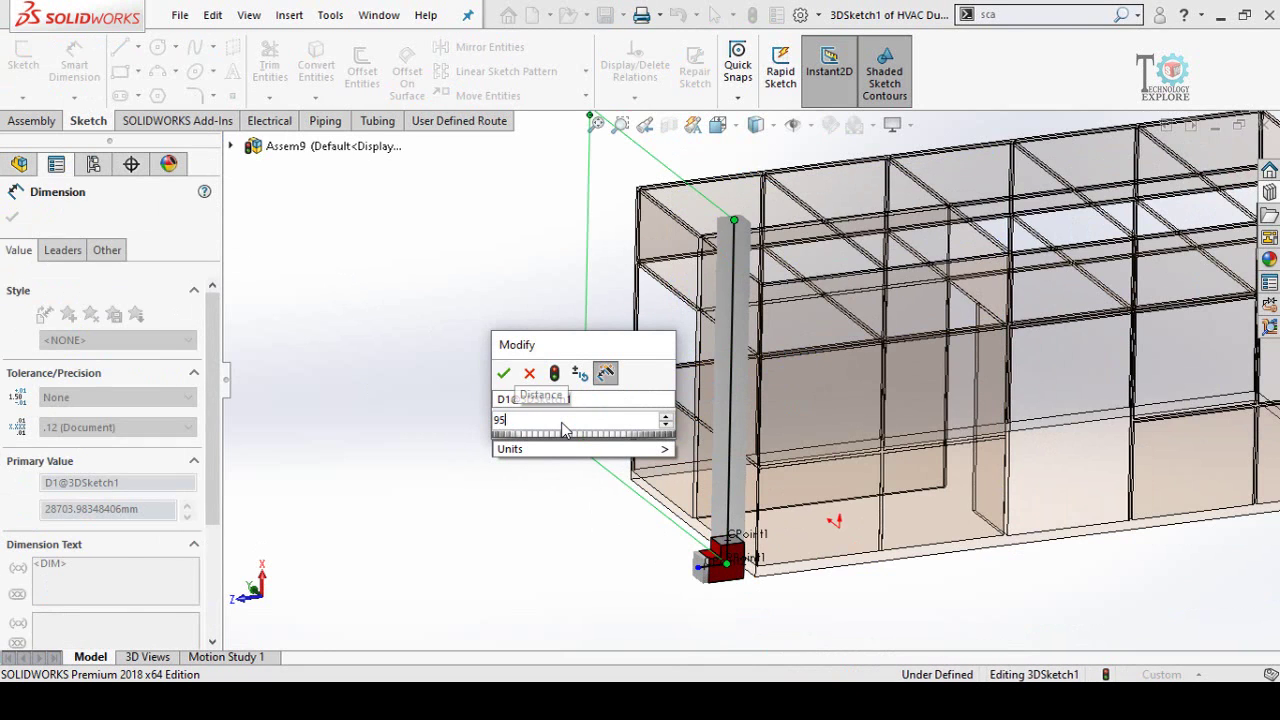
{"action": "left_click", "coordinate": [503, 372]}
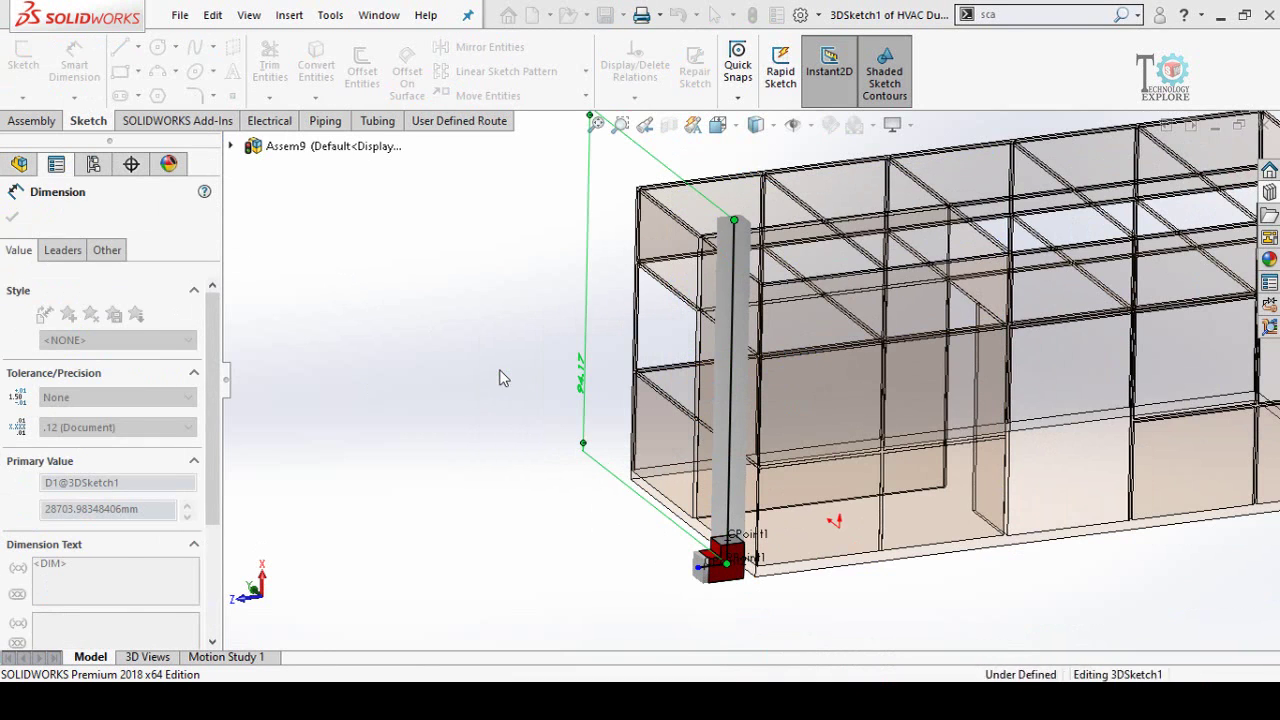
{"action": "scroll", "coordinate": [672, 458], "scroll_direction": "up", "scroll_amount": 5}
{"action": "scroll", "coordinate": [672, 458], "scroll_direction": "down", "scroll_amount": 3}
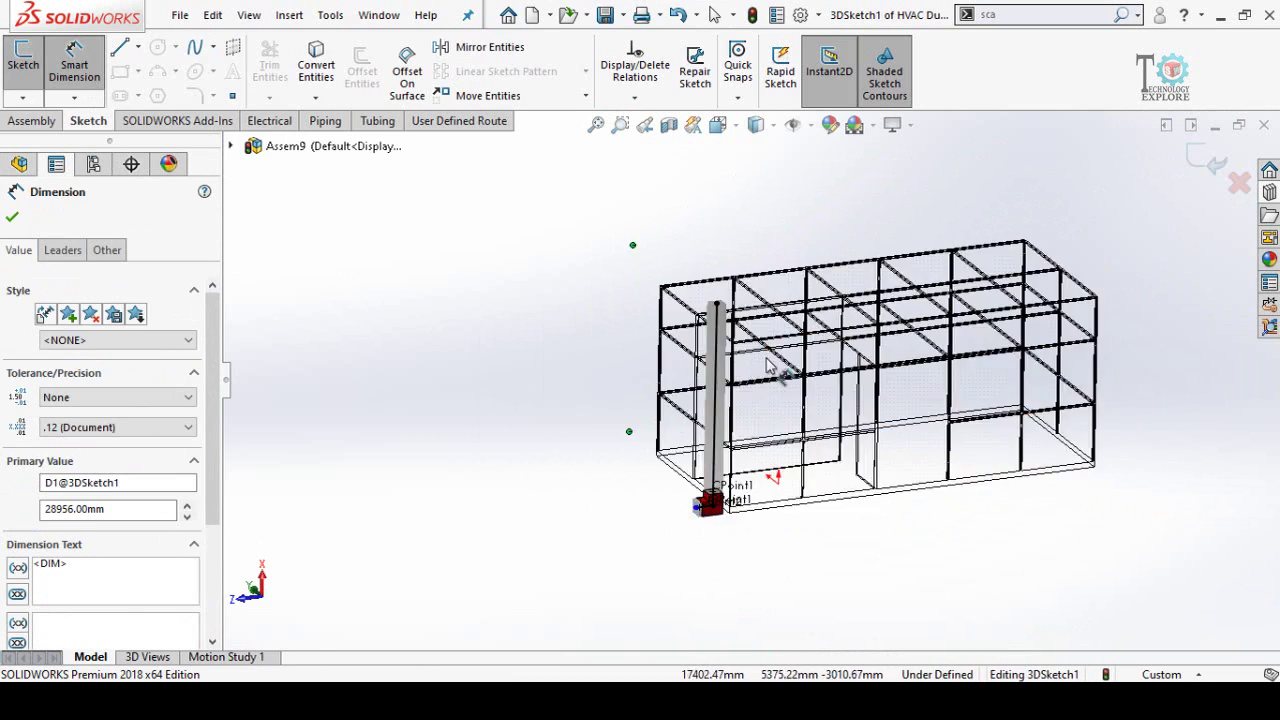
{"action": "left_click", "coordinate": [491, 363]}
{"action": "scroll", "coordinate": [748, 357], "scroll_direction": "down", "scroll_amount": 4}
{"action": "middle_click_drag", "start_coordinate": [748, 357], "coordinate": [723, 346]}
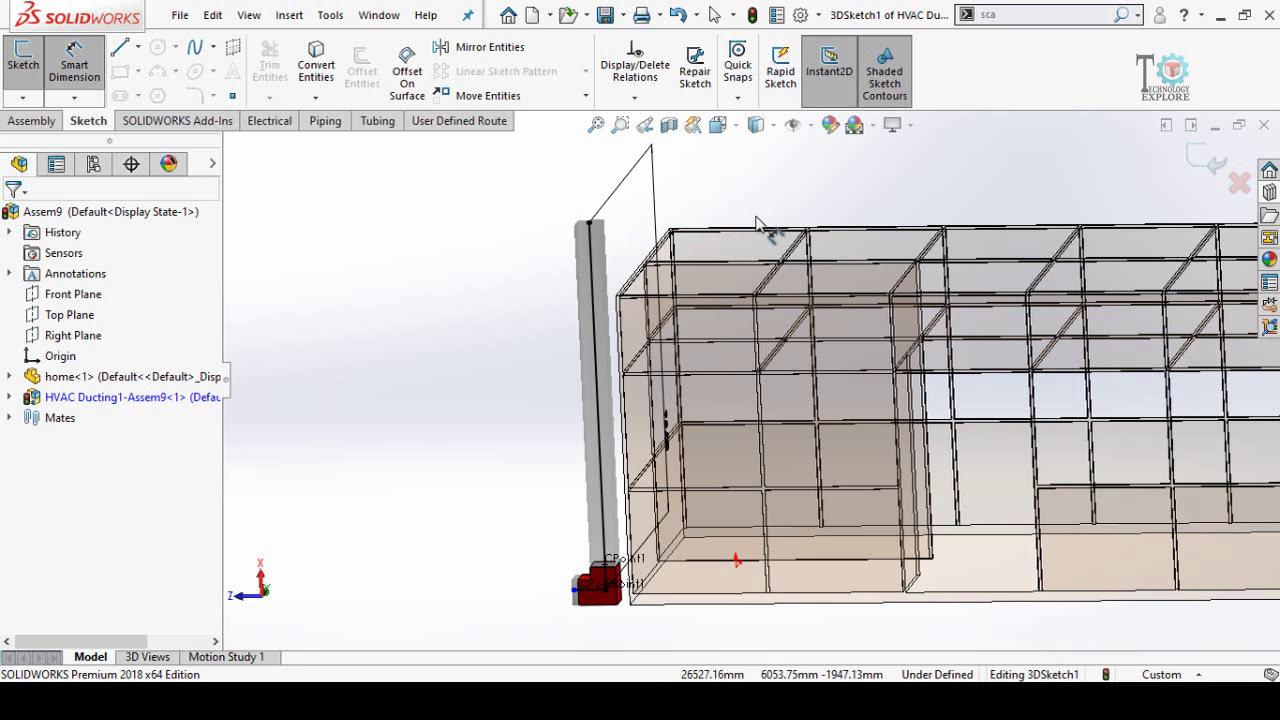
Place an hvac 90deg bend from the Design Library's hvac folder on the upper end of the vertical duct
{"action": "middle_click_drag", "start_coordinate": [732, 231], "coordinate": [758, 233]}
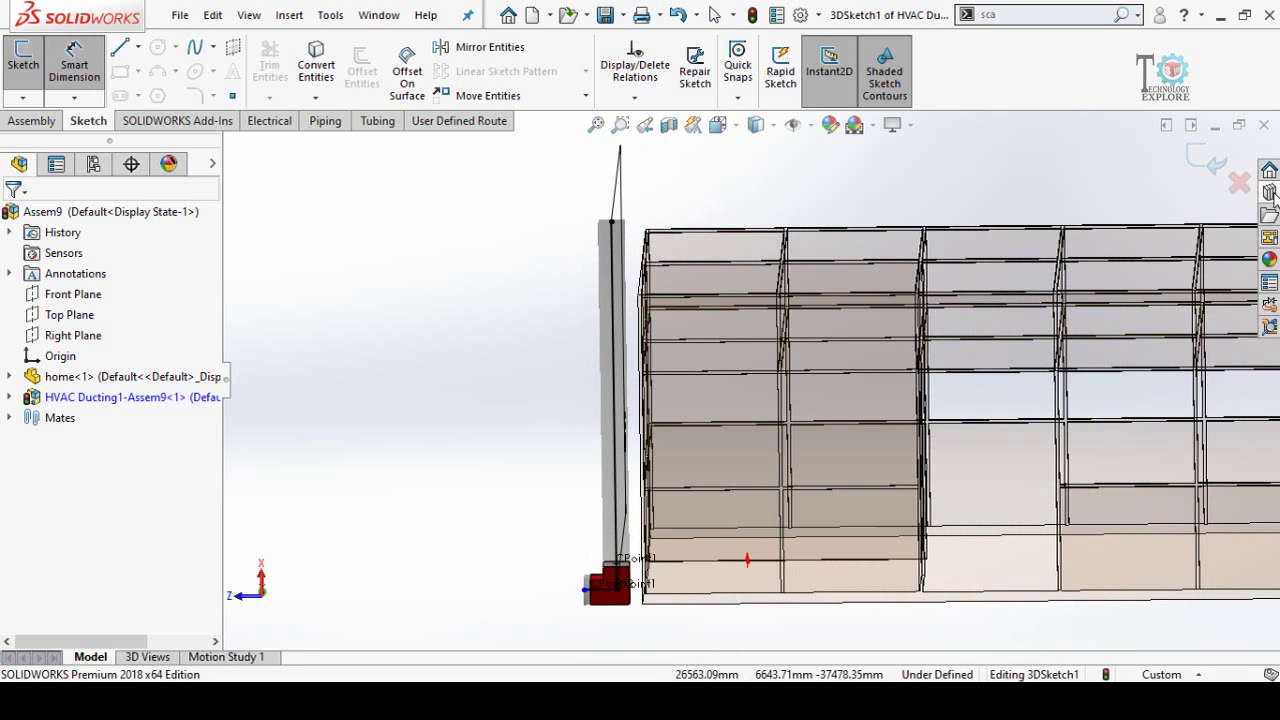
{"action": "left_click", "coordinate": [1271, 210]}
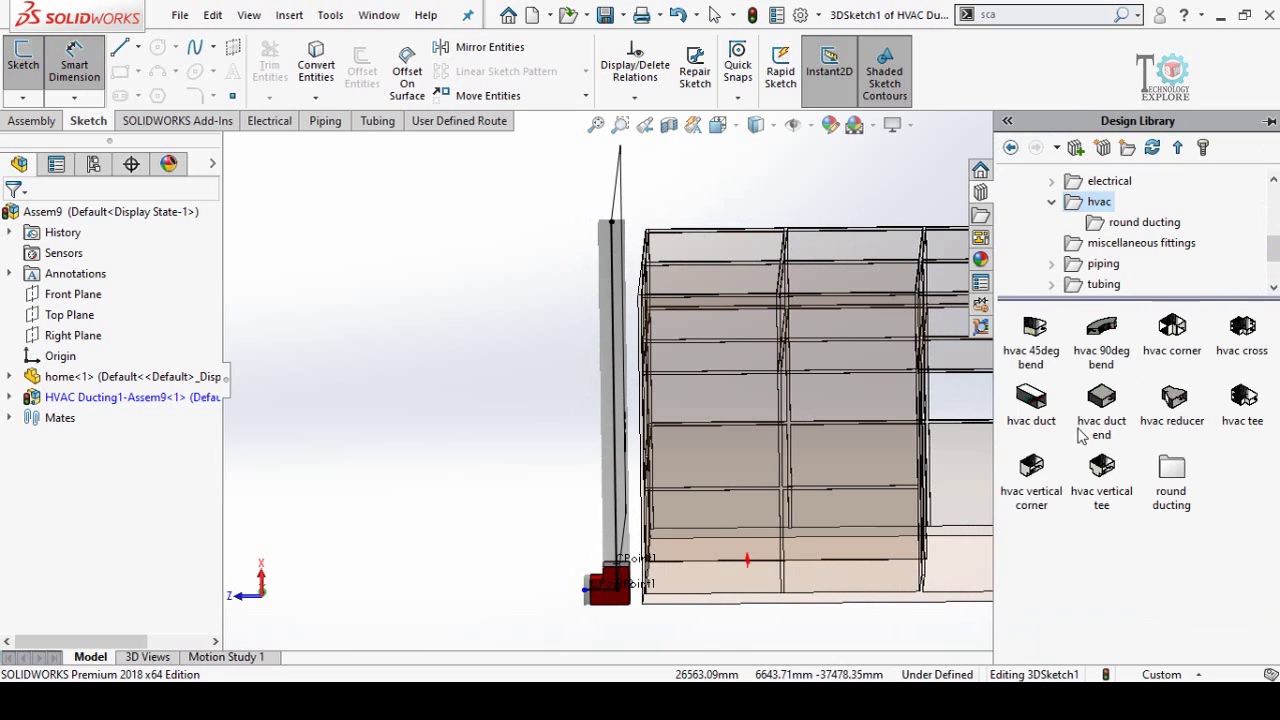
{"action": "mouse_move", "coordinate": [1101, 338]}
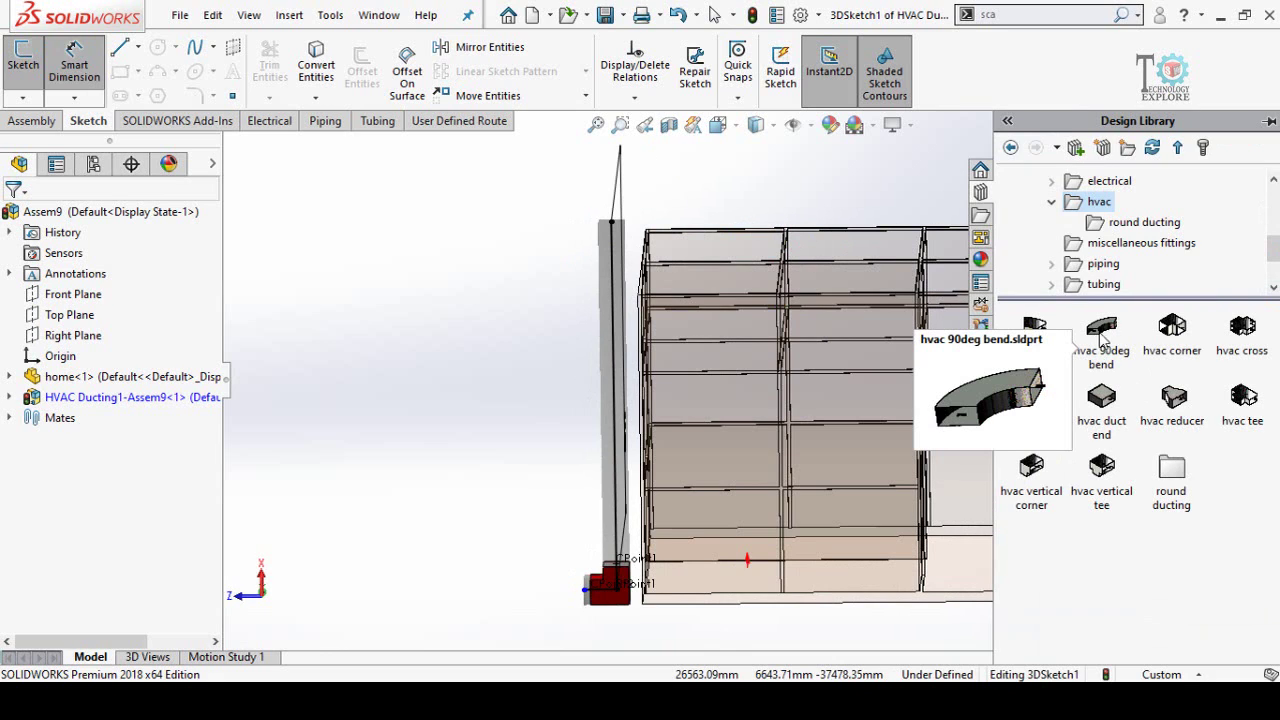
{"action": "left_click", "coordinate": [1103, 340]}
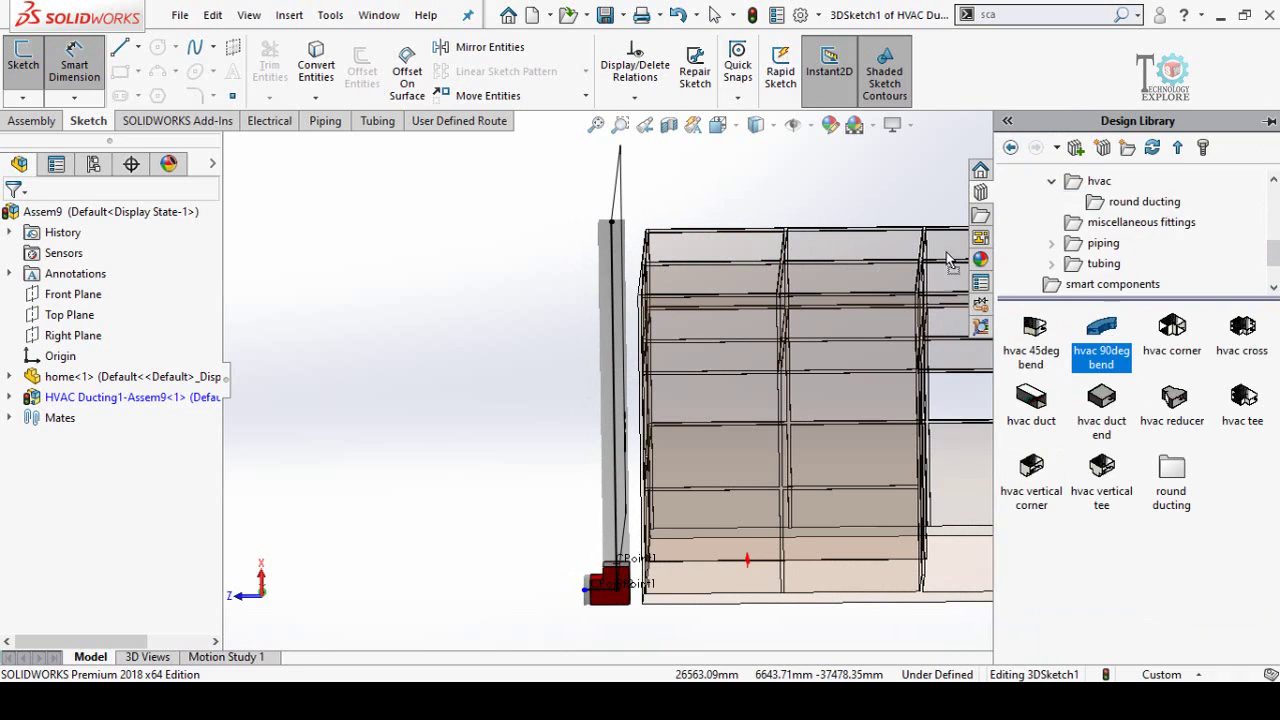
{"action": "left_click_drag", "start_coordinate": [1101, 338], "coordinate": [616, 230]}
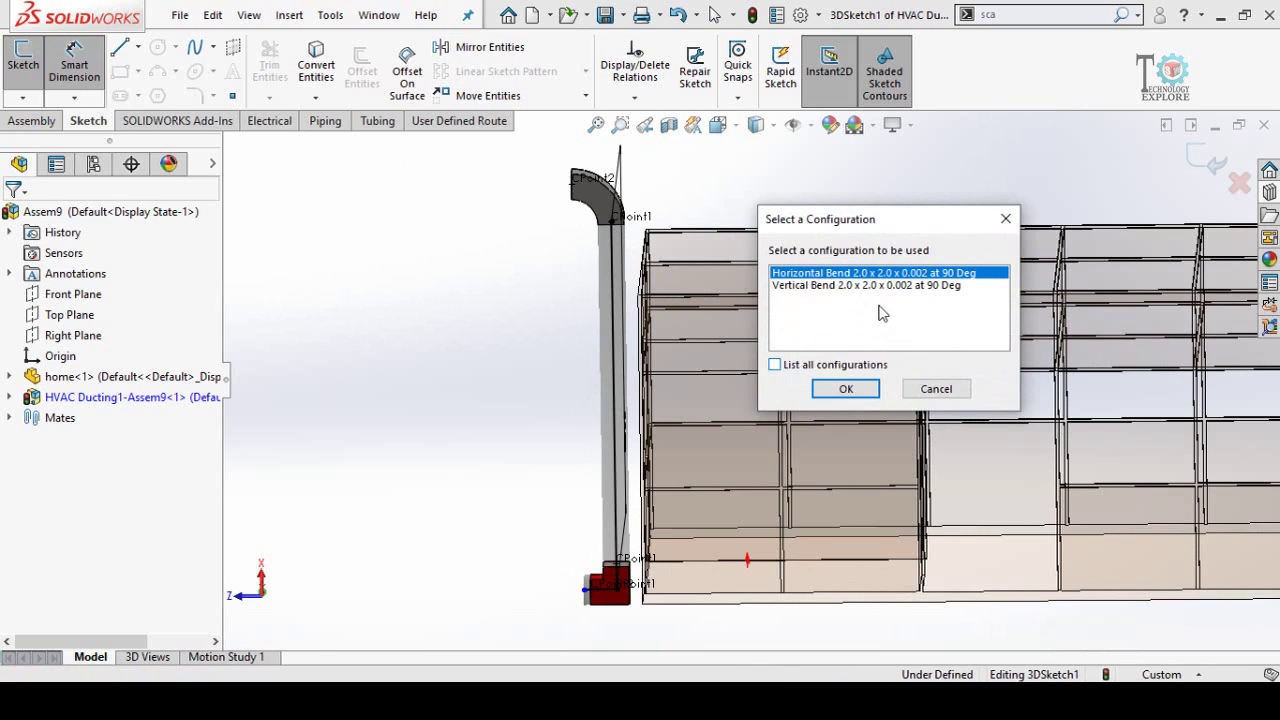
List all bend configurations, use Horizontal Bend 2.0 x 2.0 x 0.002 at 90 Deg, and finish inserting components
{"action": "left_click", "coordinate": [775, 366]}
{"action": "scroll", "coordinate": [889, 305], "scroll_direction": "down", "scroll_amount": 3}
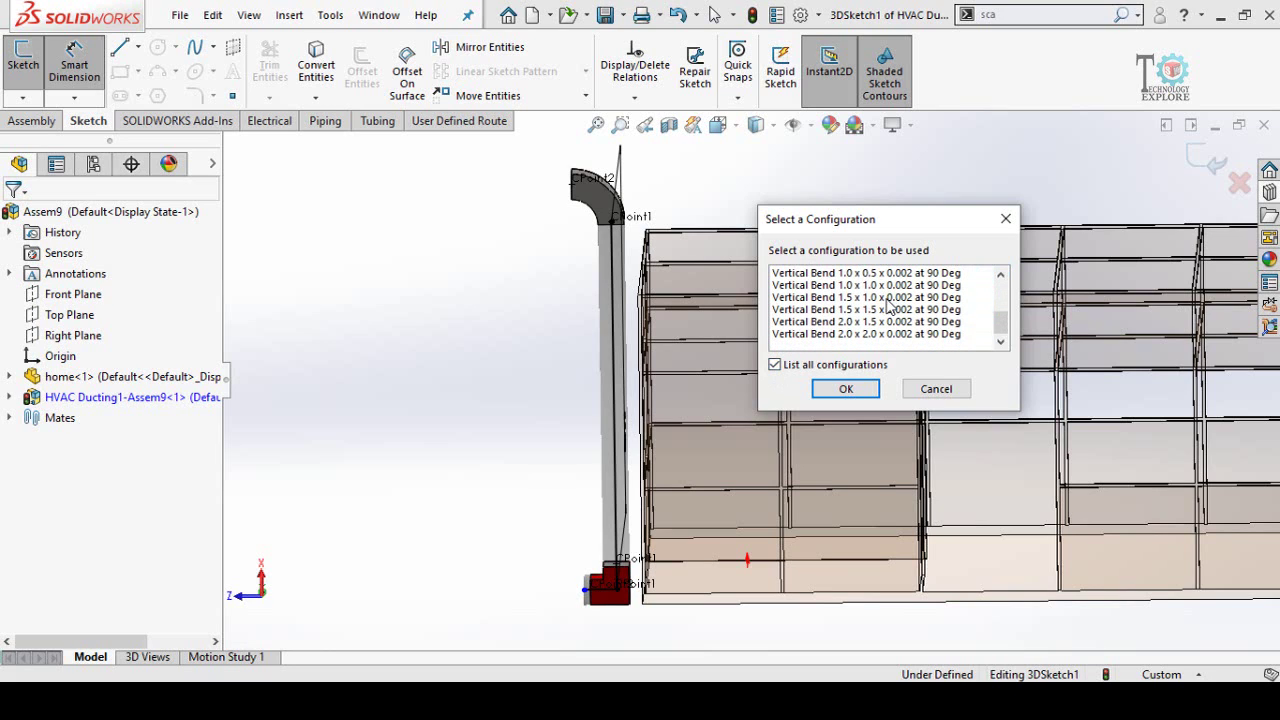
{"action": "scroll", "coordinate": [889, 305], "scroll_direction": "up", "scroll_amount": 2}
{"action": "left_click", "coordinate": [873, 321]}
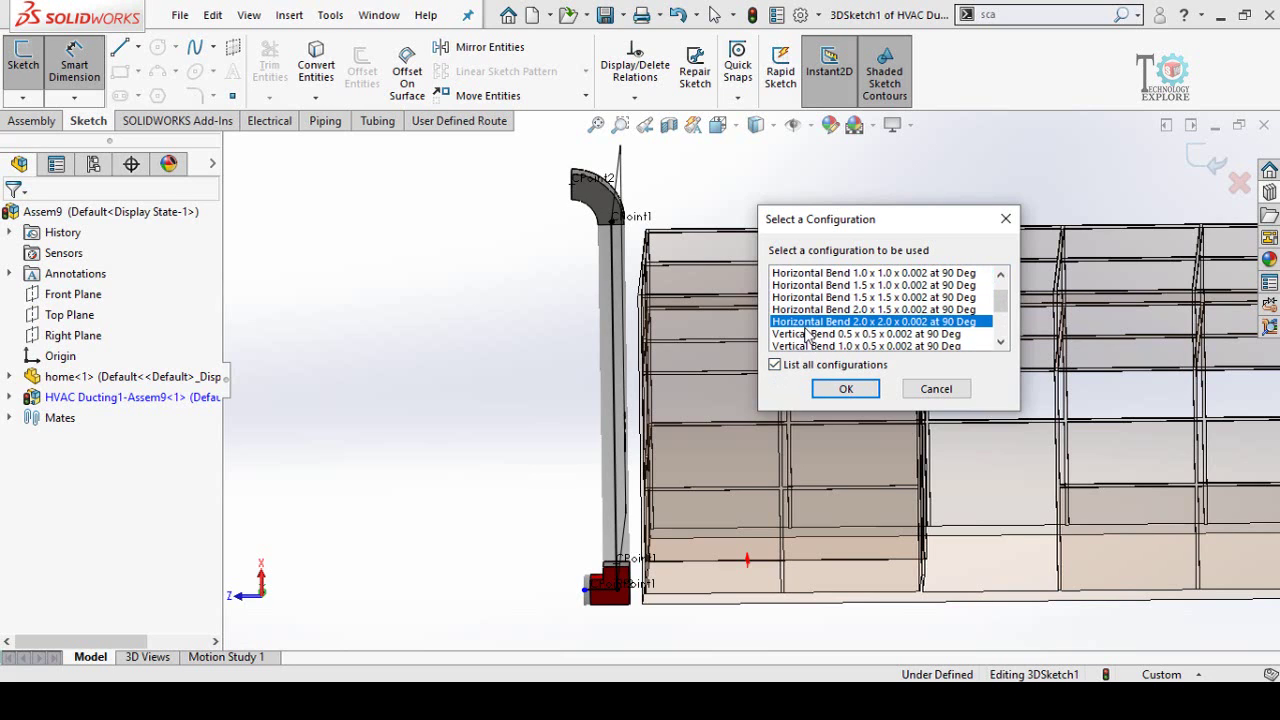
{"action": "left_click", "coordinate": [845, 389]}
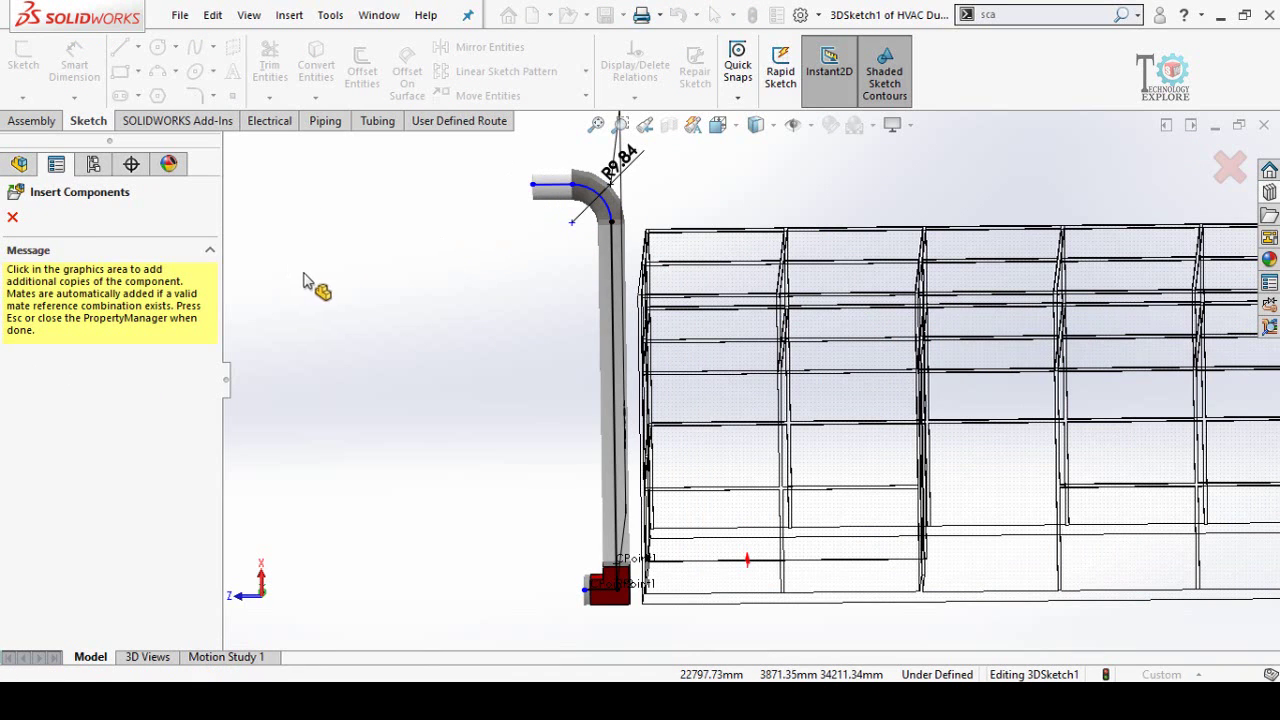
{"action": "left_click", "coordinate": [12, 218]}
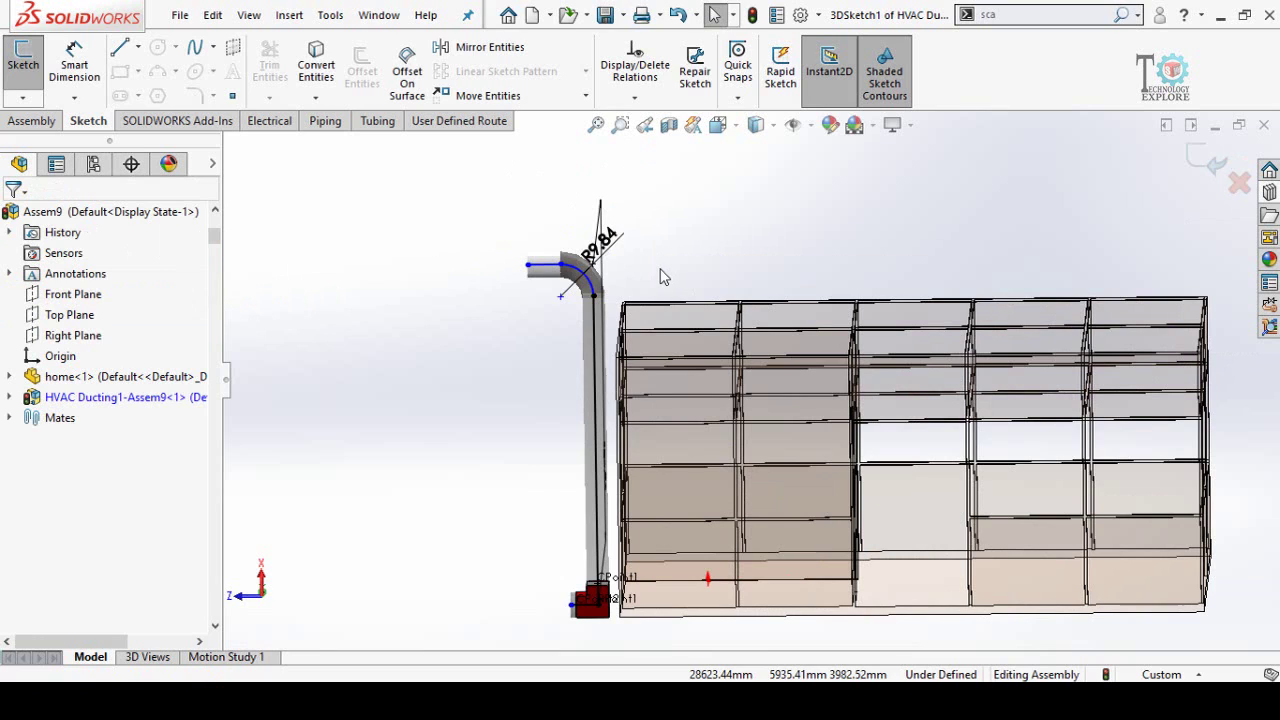
Swing the bend's open duct end over towards the home's roof and stretch its straight segment to about 8041 mm
{"action": "left_click", "coordinate": [529, 268]}
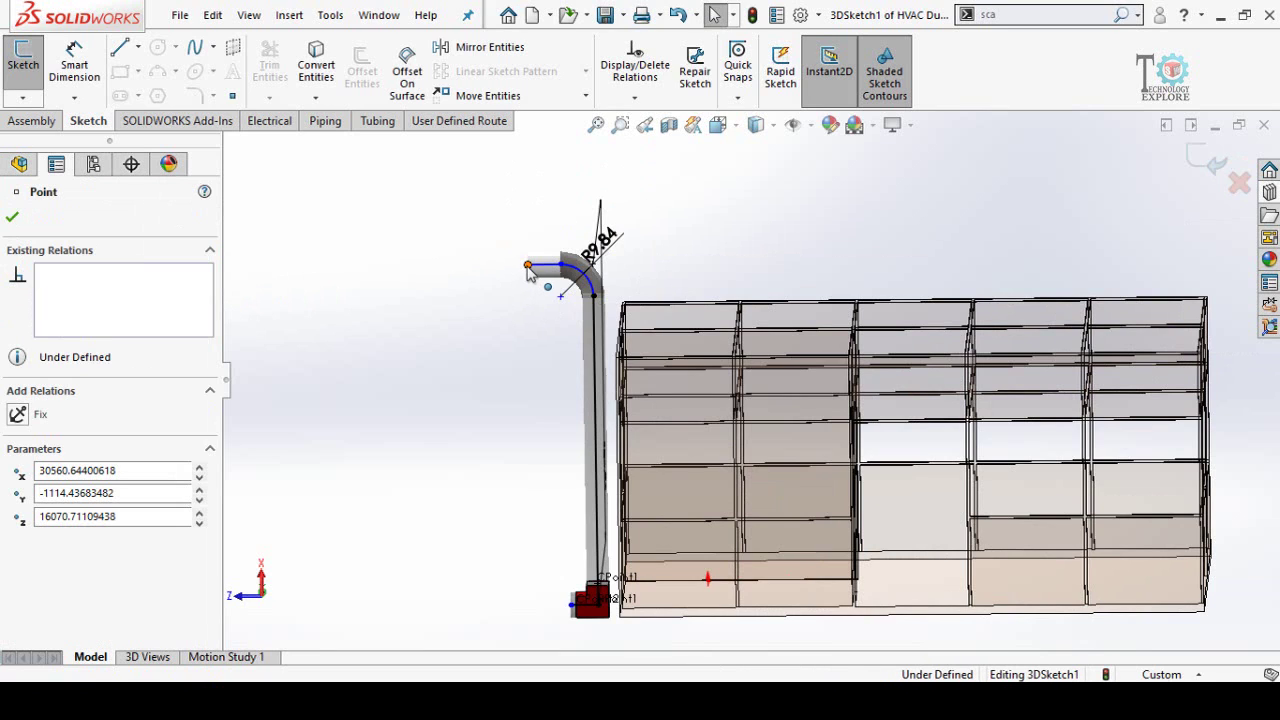
{"action": "mouse_move", "coordinate": [529, 268]}
{"action": "left_mouse_down"}
{"action": "mouse_move", "coordinate": [704, 272]}
{"action": "mouse_move", "coordinate": [706, 229]}
{"action": "mouse_move", "coordinate": [712, 261]}
{"action": "left_mouse_up"}
{"action": "left_click", "coordinate": [530, 356]}
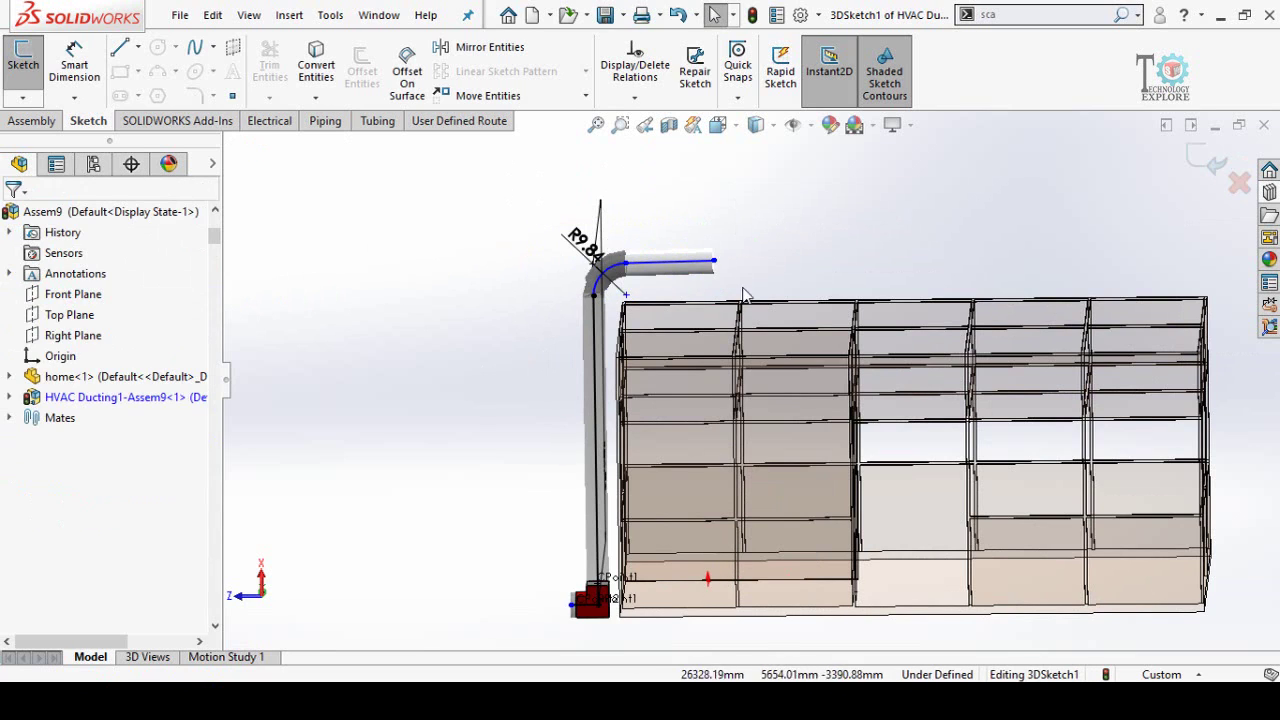
Add an Along Z relation to the straight duct line leaving the bend over the home
{"action": "scroll", "coordinate": [741, 259], "scroll_direction": "down", "scroll_amount": 1}
{"action": "mouse_move", "coordinate": [646, 277]}
{"action": "middle_mouse_down"}
{"action": "mouse_move", "coordinate": [610, 330]}
{"action": "mouse_move", "coordinate": [592, 411]}
{"action": "mouse_move", "coordinate": [655, 382]}
{"action": "middle_mouse_up"}
{"action": "left_click", "coordinate": [650, 375]}
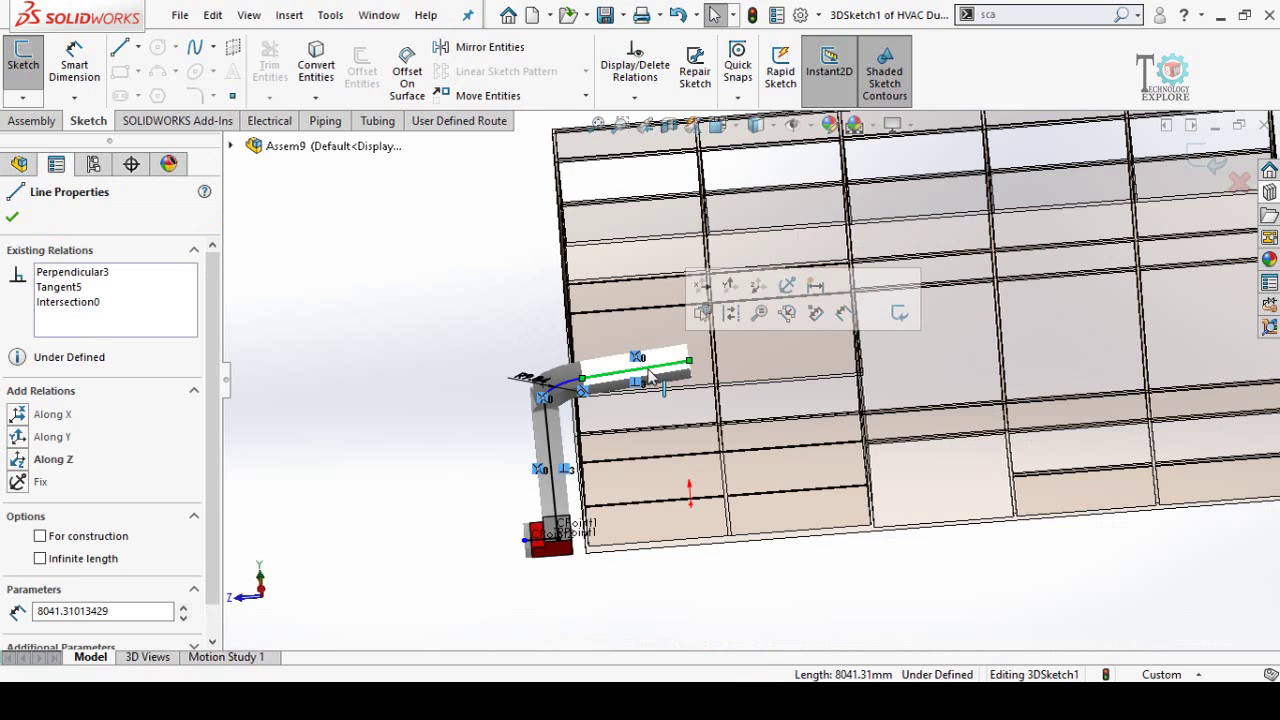
{"action": "left_click", "coordinate": [758, 286]}
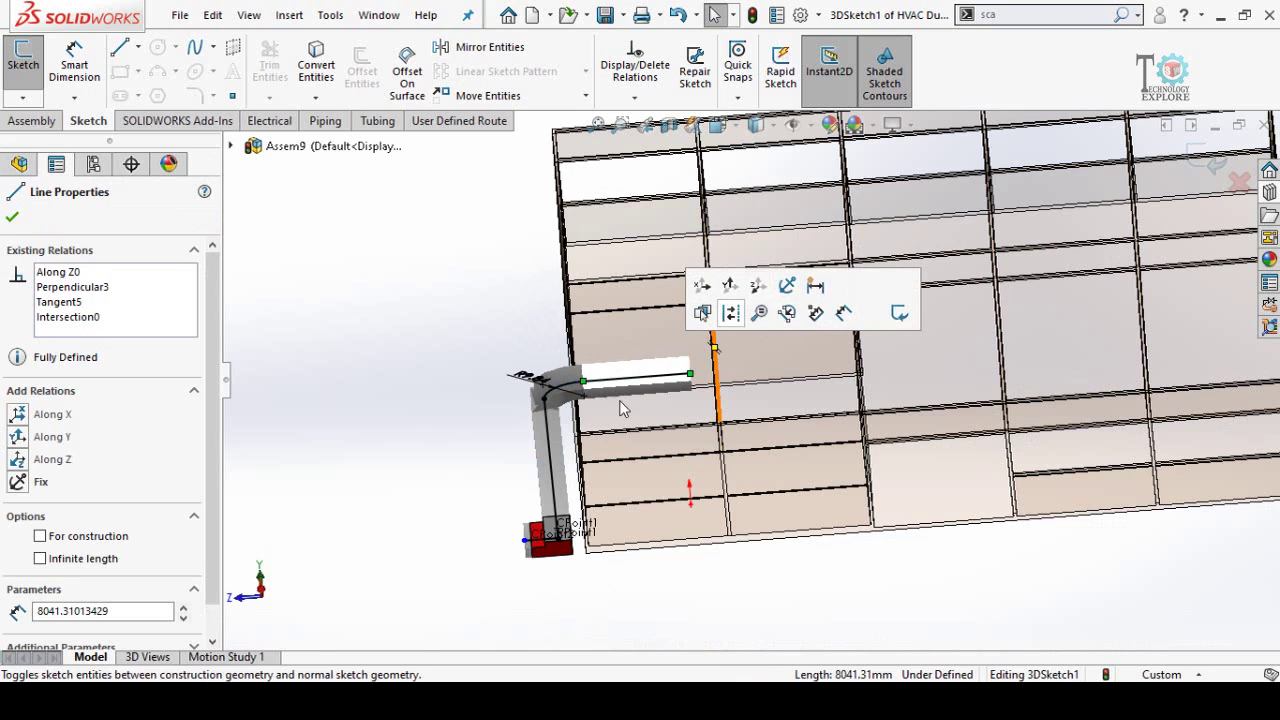
Dimension the straight duct segment leaving the bend over the home to 20 ft
{"action": "left_click", "coordinate": [574, 411]}
{"action": "middle_click_drag", "start_coordinate": [760, 420], "coordinate": [780, 235]}
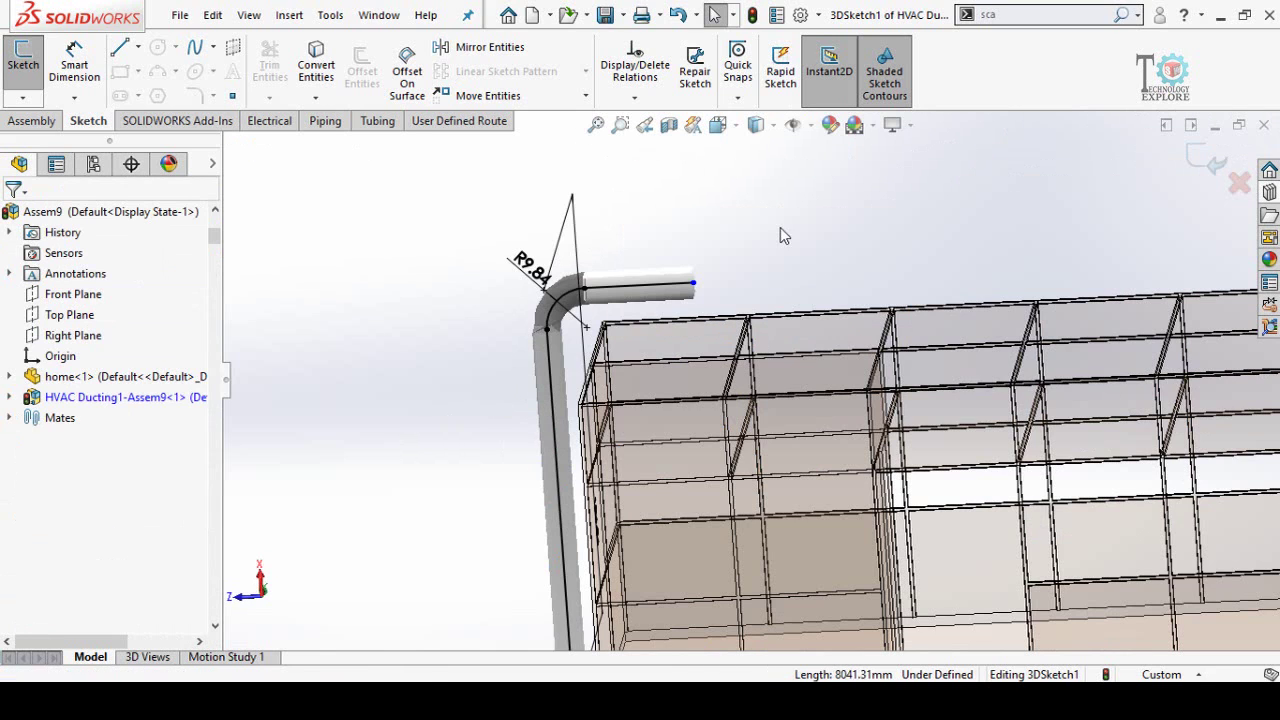
{"action": "left_click", "coordinate": [74, 65]}
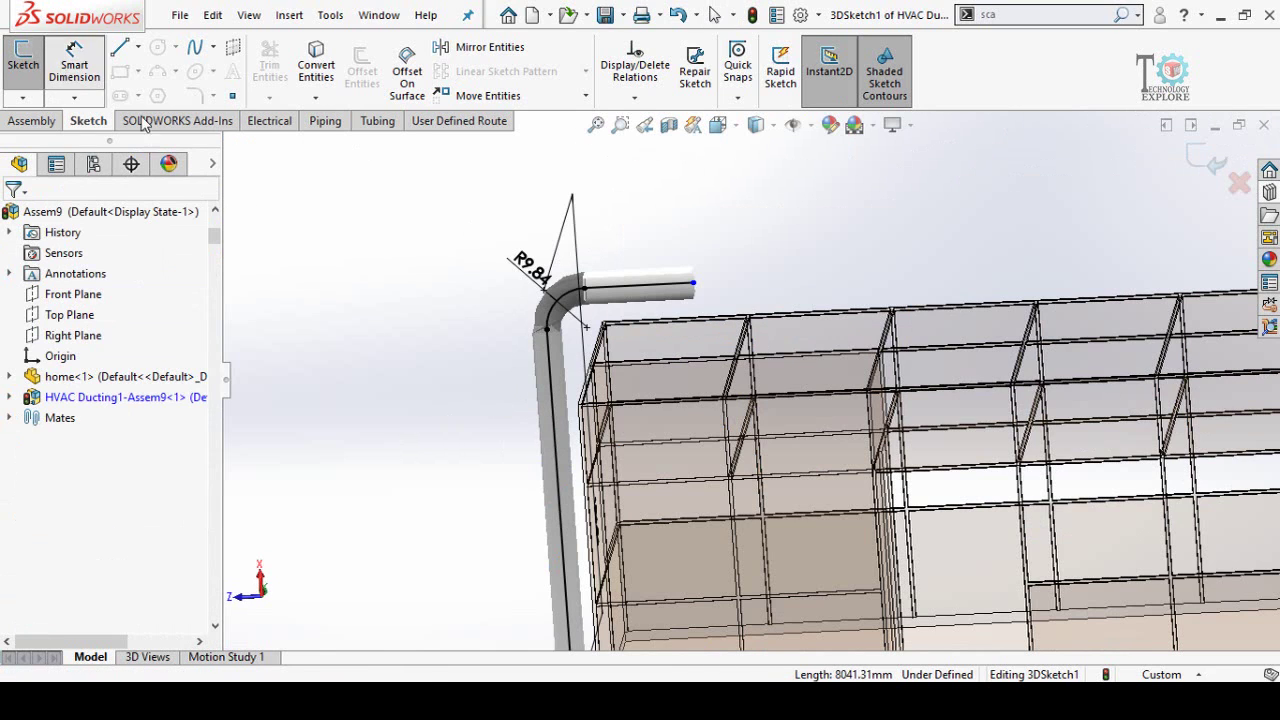
{"action": "left_click", "coordinate": [612, 290]}
{"action": "left_click", "coordinate": [618, 233]}
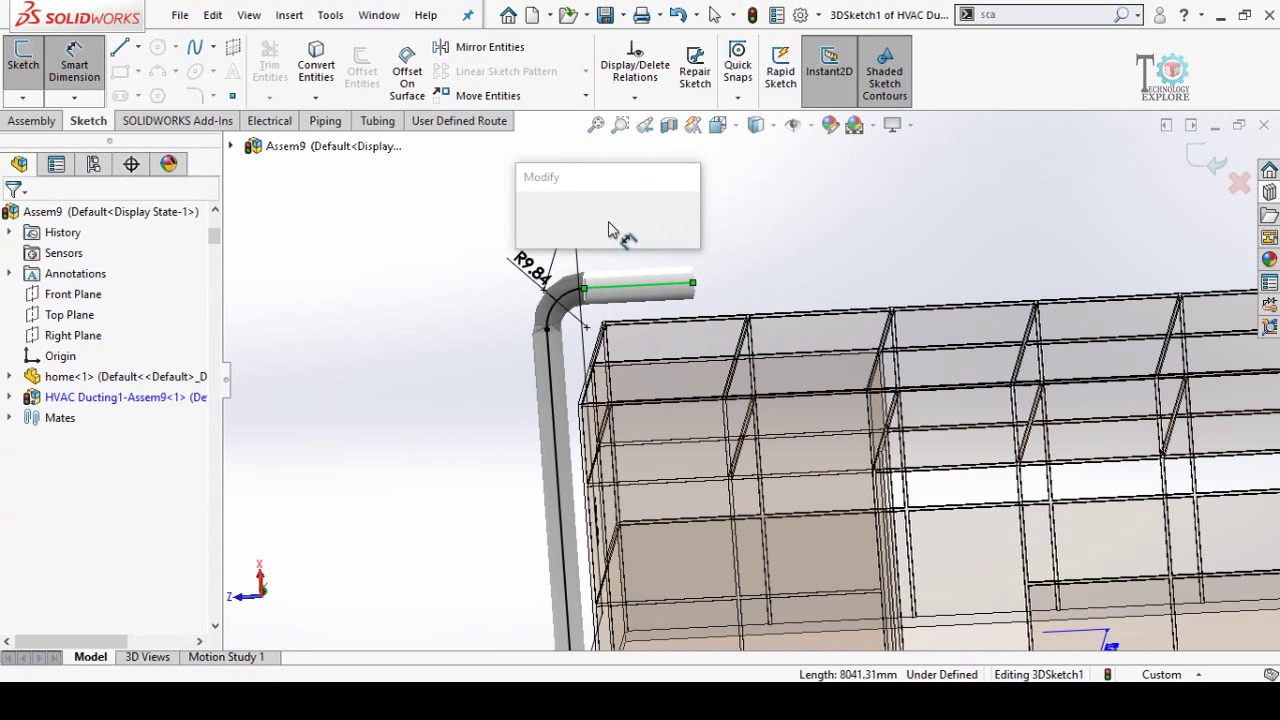
{"action": "type", "text": "20"}
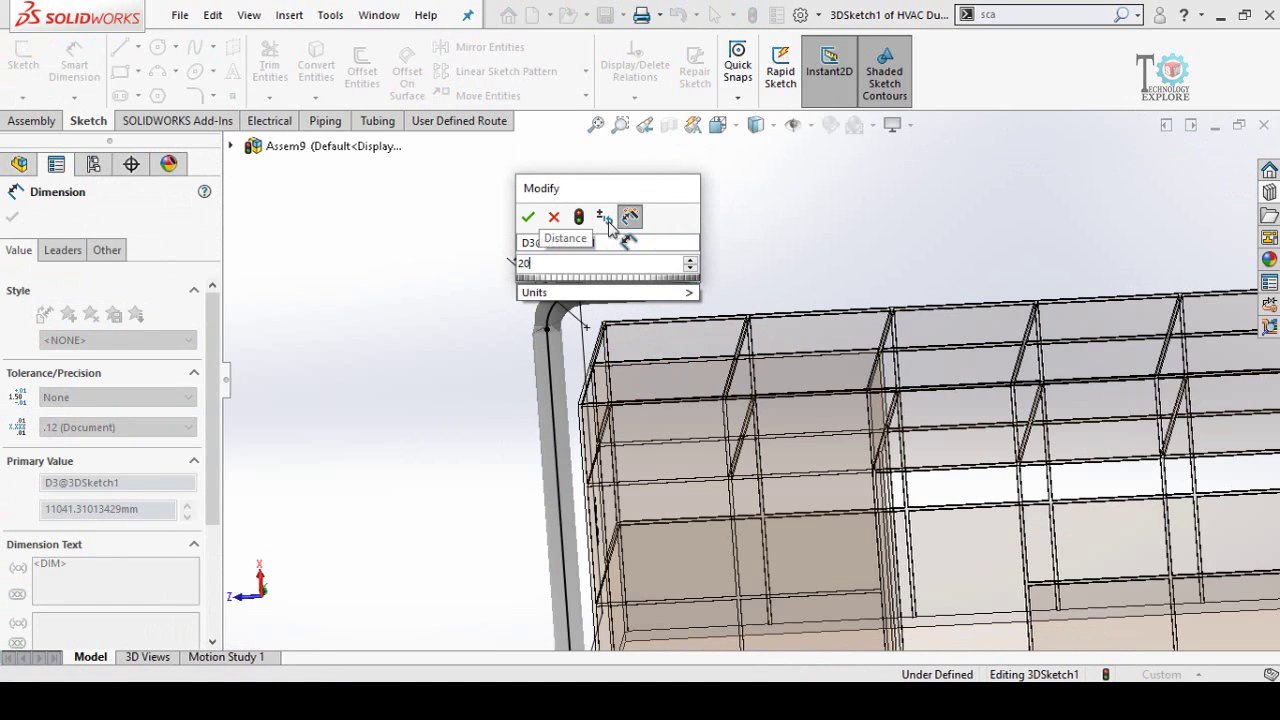
{"action": "key", "text": "Return"}
{"action": "middle_click_drag", "start_coordinate": [611, 229], "coordinate": [597, 469]}
{"action": "scroll", "coordinate": [594, 463], "scroll_direction": "down", "scroll_amount": 2}
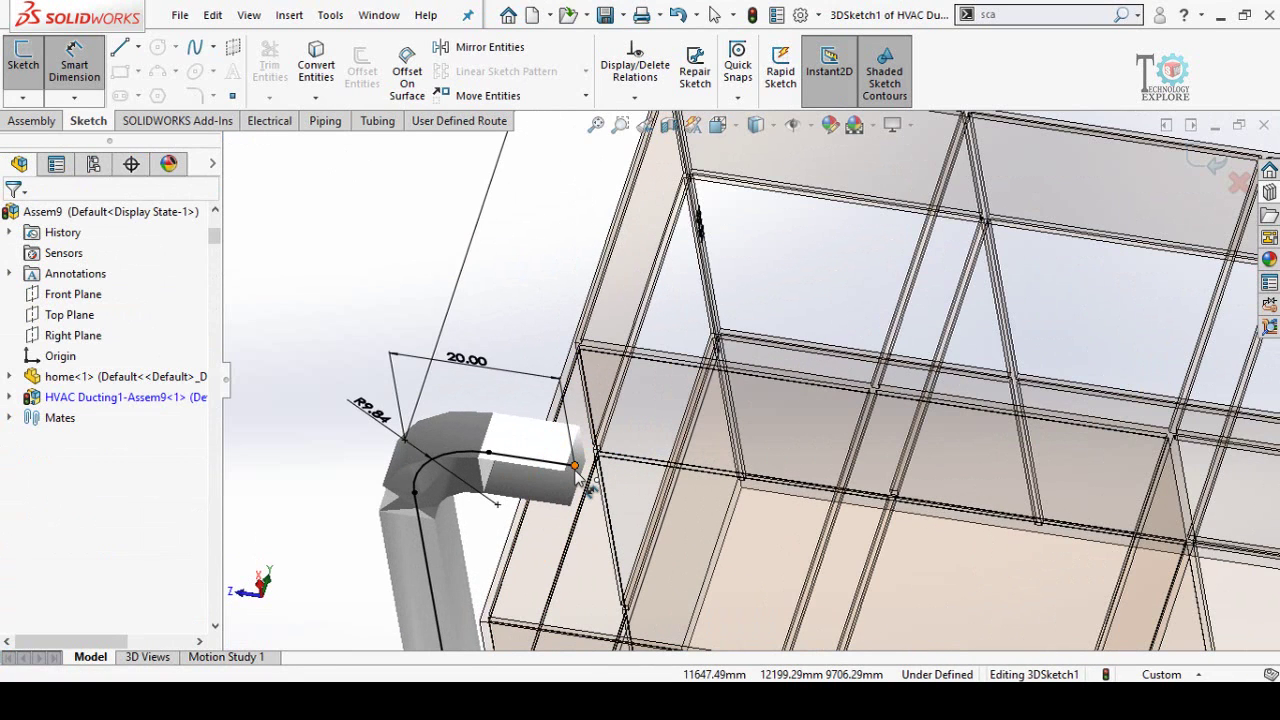
Place an hvac vertical tee from the Design Library on the straight duct's open end, using configuration Vertical Tee 2.0 x 2.0 x 2.0 x 2.0
{"action": "scroll", "coordinate": [760, 380], "scroll_direction": "up", "scroll_amount": 3}
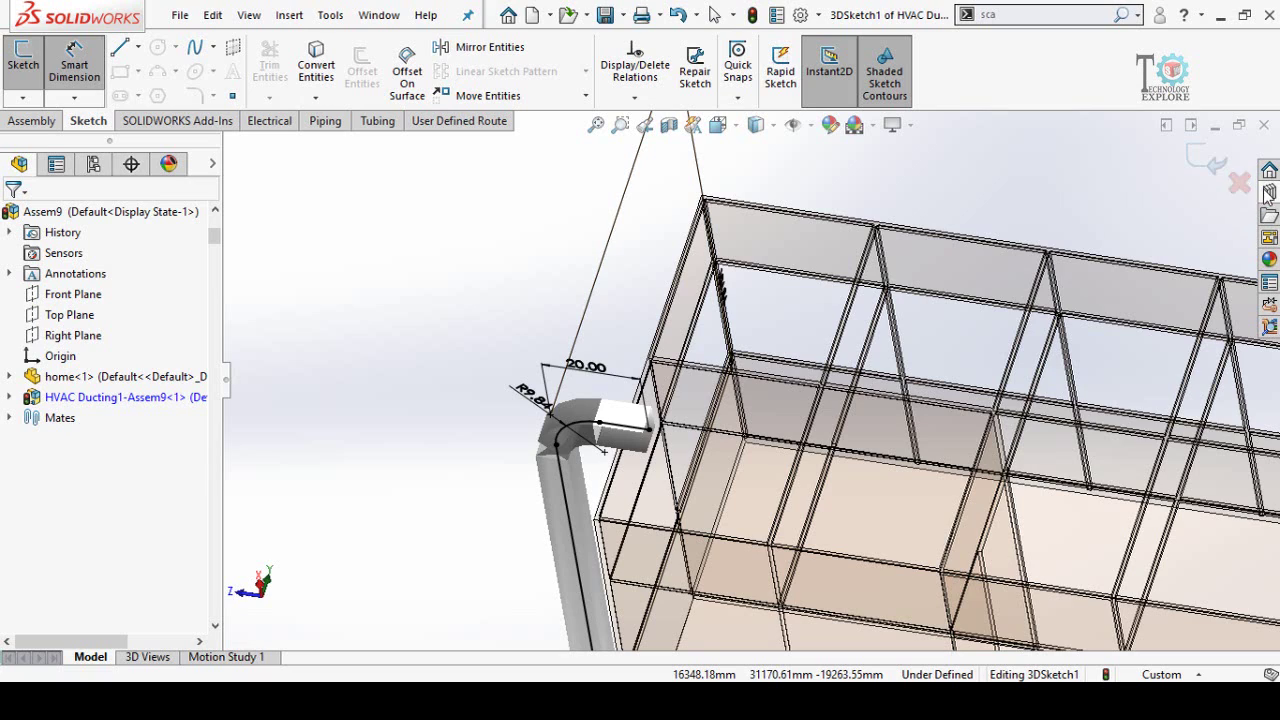
{"action": "left_click", "coordinate": [1268, 194]}
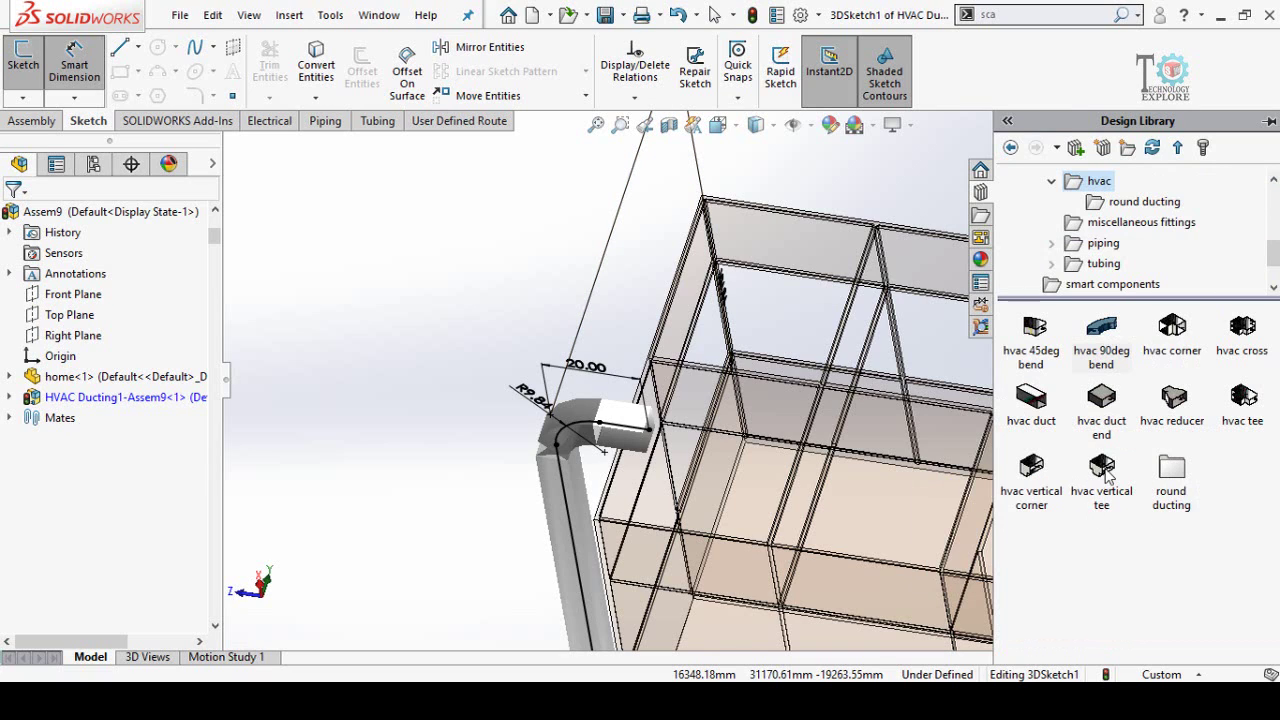
{"action": "mouse_move", "coordinate": [1106, 478]}
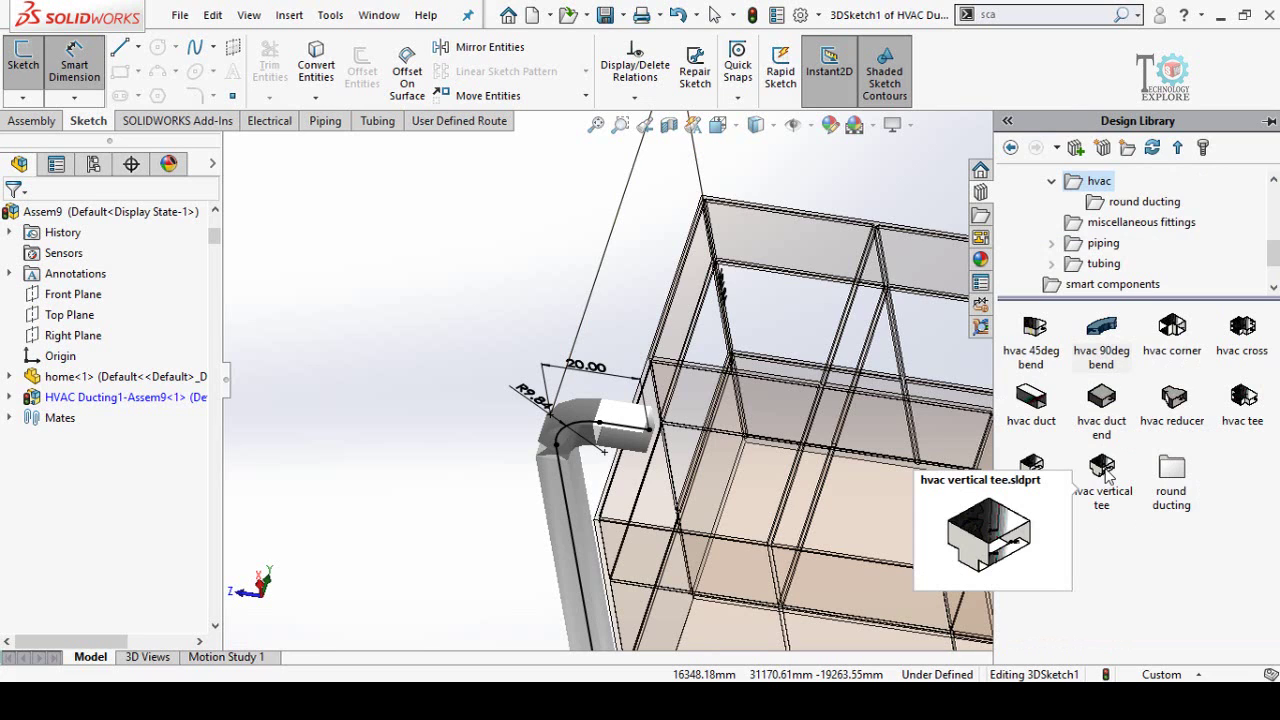
{"action": "left_click_drag", "start_coordinate": [1106, 478], "coordinate": [648, 427]}
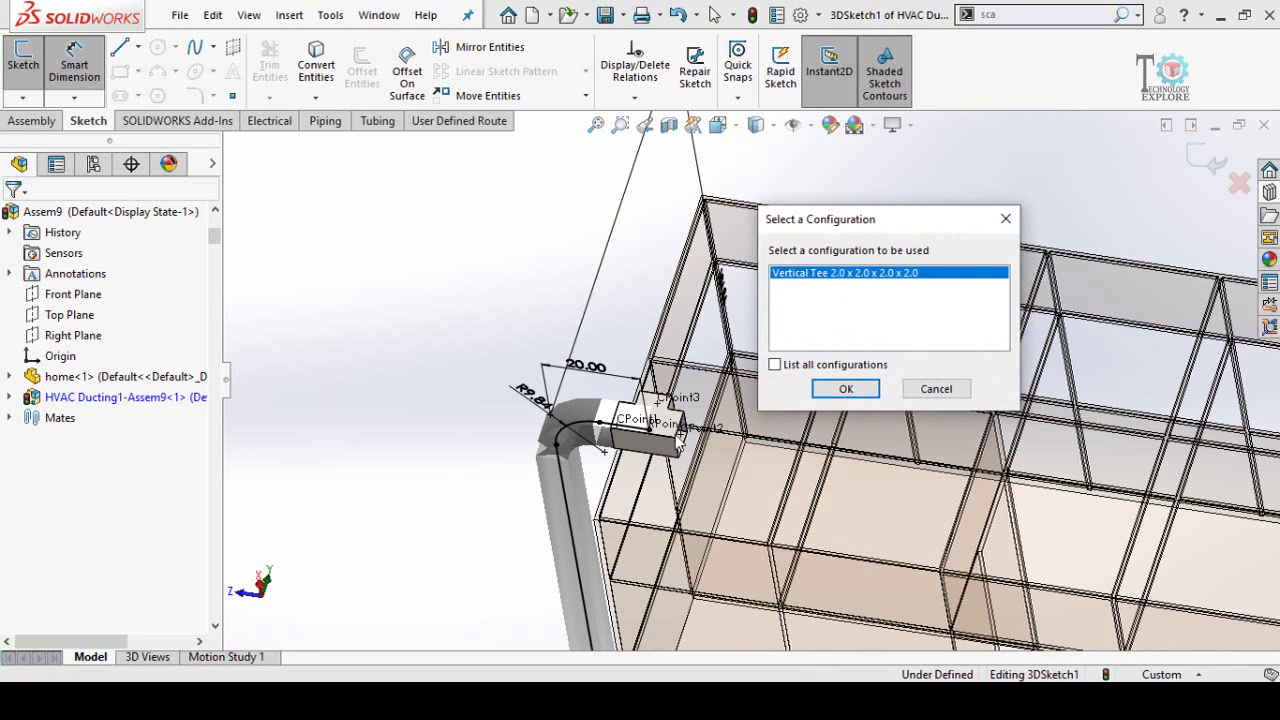
{"action": "left_click", "coordinate": [775, 364]}
{"action": "left_click", "coordinate": [843, 389]}
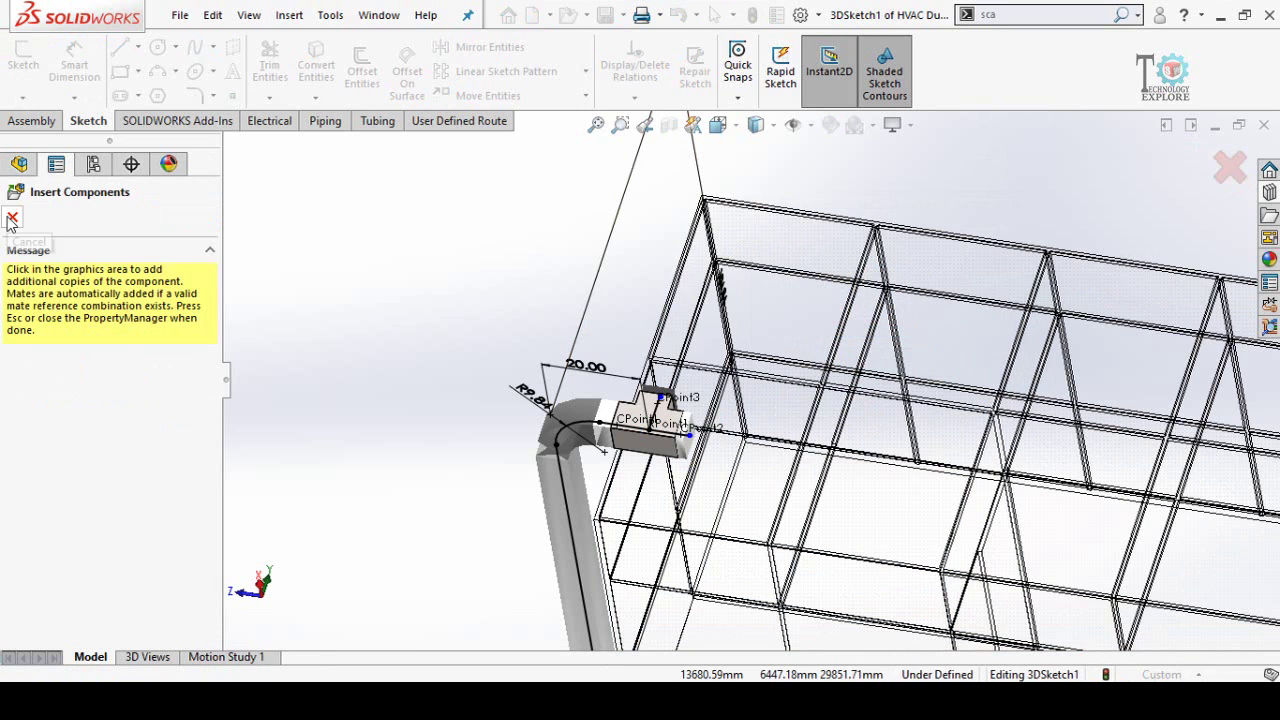
{"action": "left_click", "coordinate": [12, 220]}
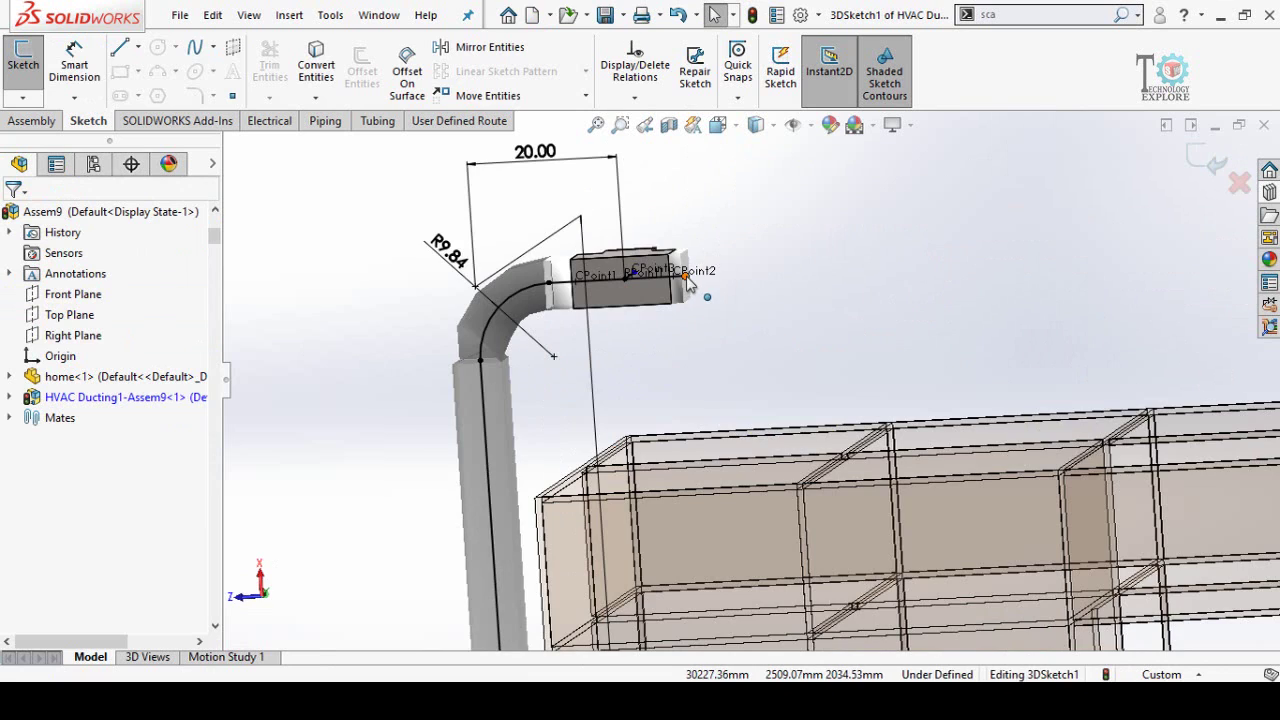
Stretch the straight duct leaving the tee to about 10291 mm and its perpendicular branch duct to about 15138 mm
{"action": "left_click_drag", "start_coordinate": [688, 285], "coordinate": [795, 333]}
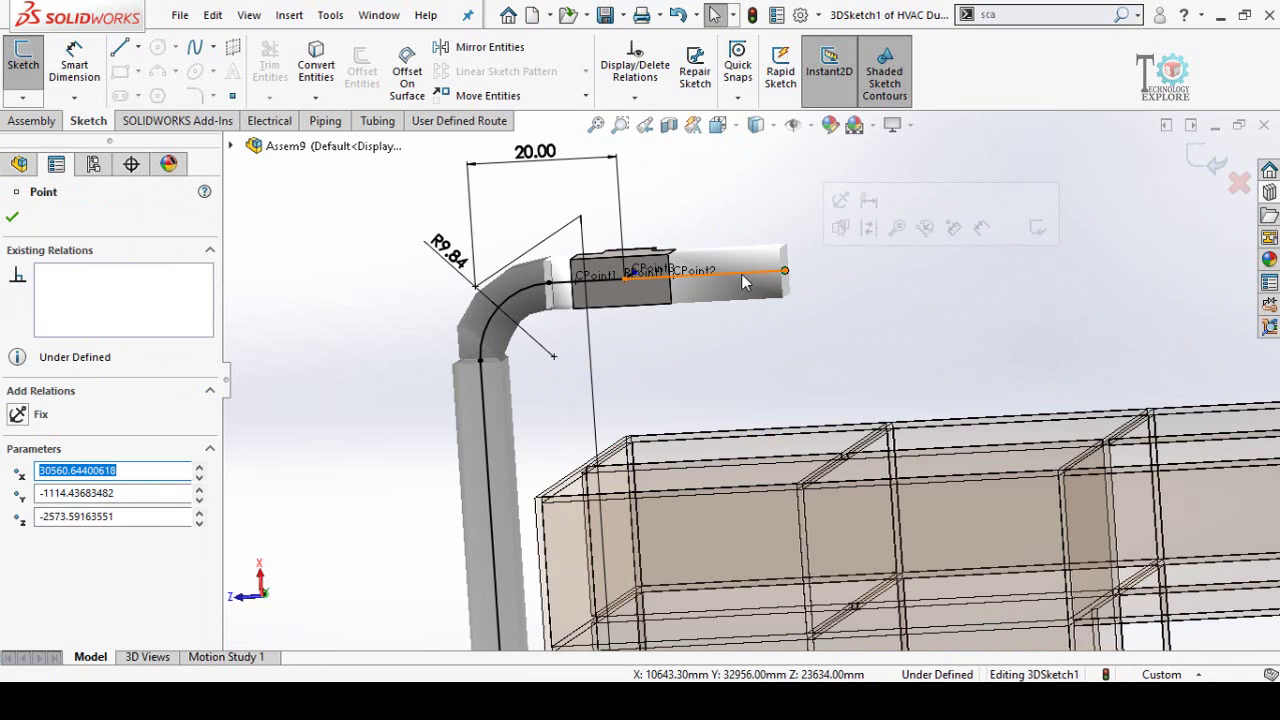
{"action": "middle_click_drag", "start_coordinate": [774, 280], "coordinate": [786, 296]}
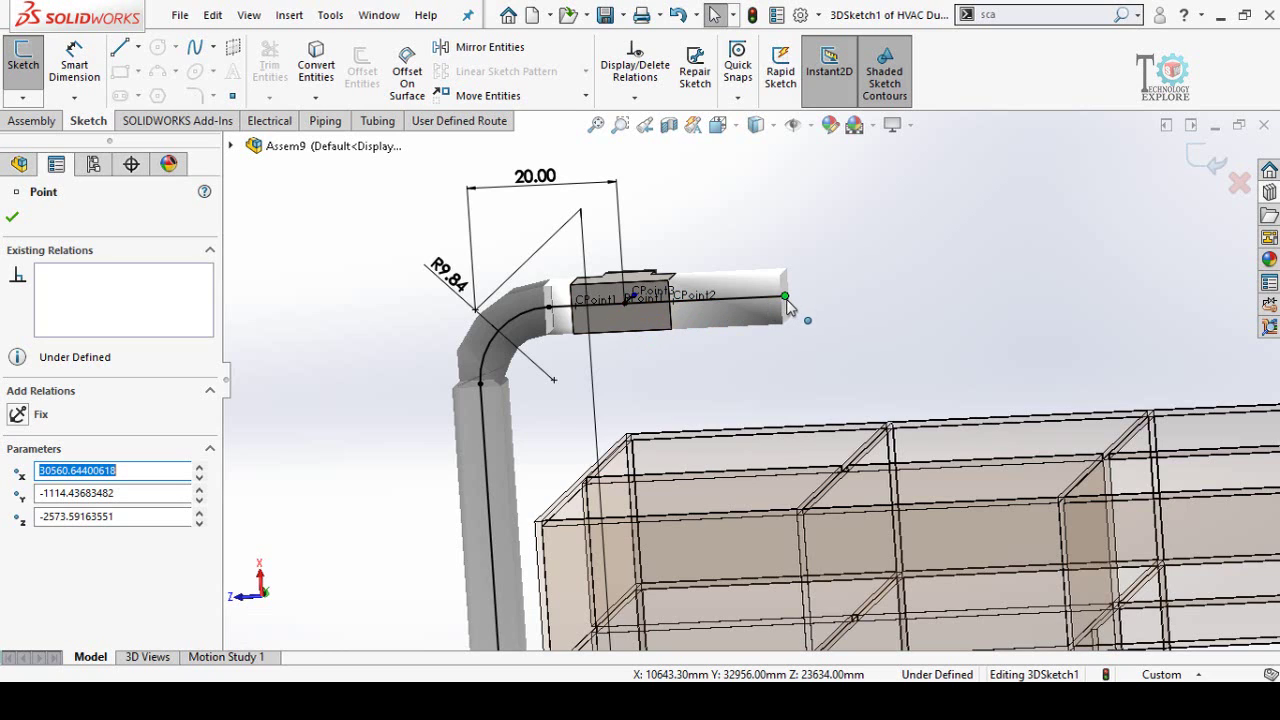
{"action": "mouse_move", "coordinate": [787, 305]}
{"action": "left_mouse_down"}
{"action": "mouse_move", "coordinate": [942, 306]}
{"action": "mouse_move", "coordinate": [907, 303]}
{"action": "left_mouse_up"}
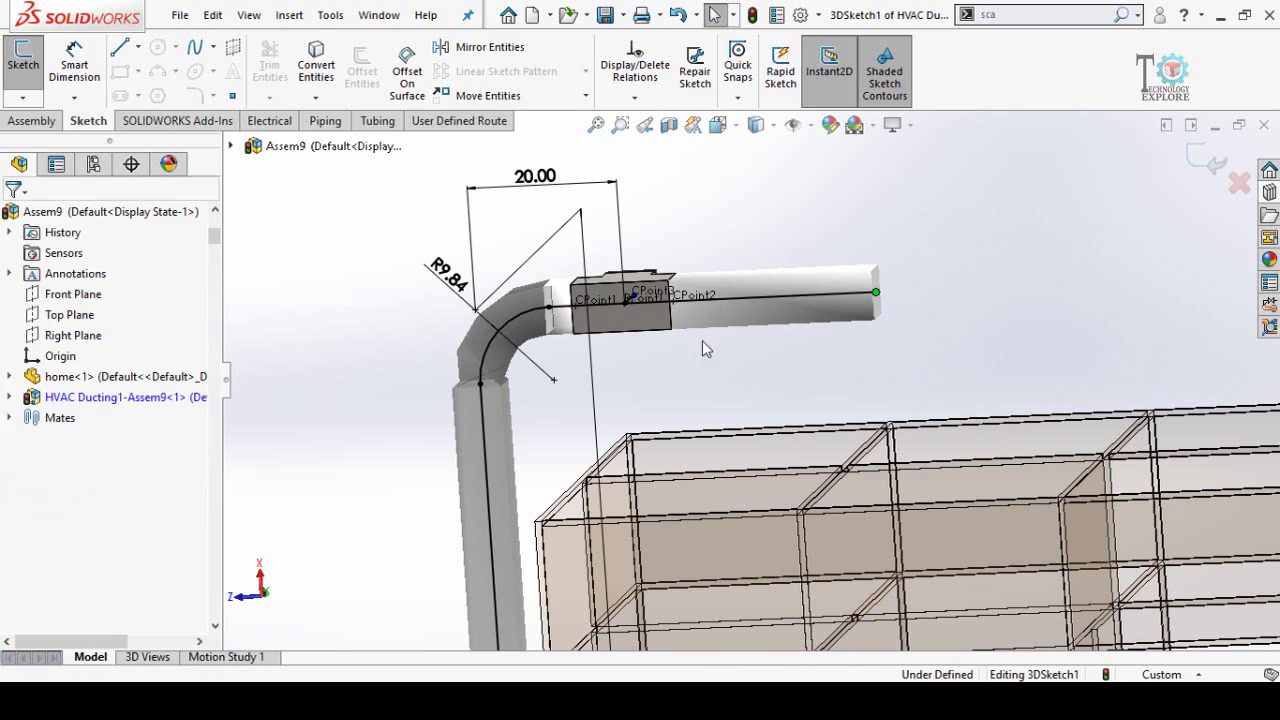
{"action": "middle_click_drag", "start_coordinate": [702, 342], "coordinate": [840, 288]}
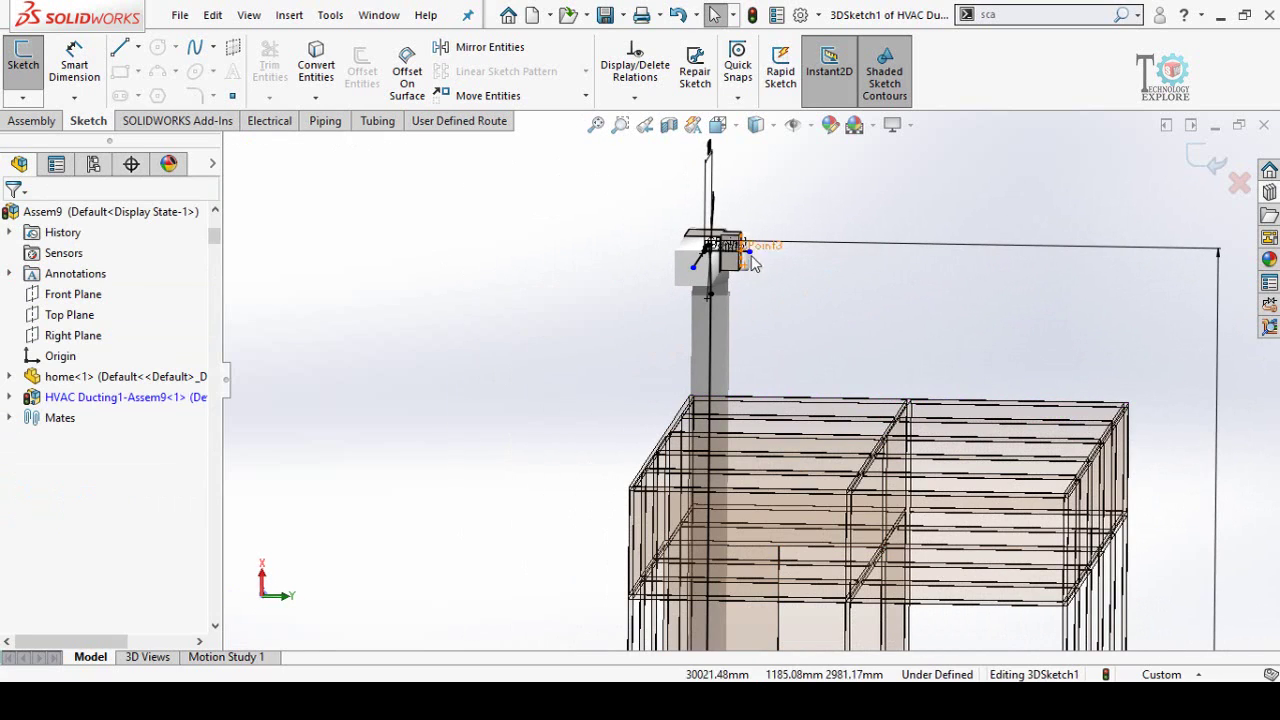
{"action": "left_click_drag", "start_coordinate": [752, 262], "coordinate": [888, 266]}
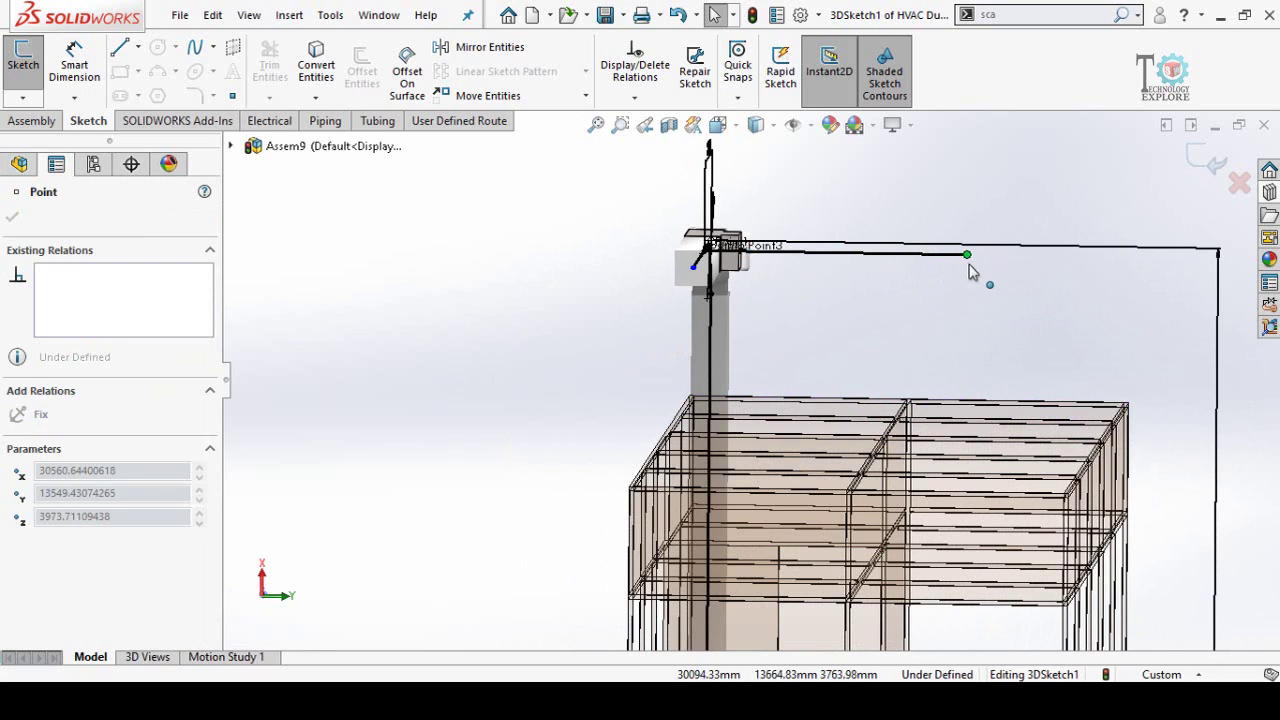
{"action": "left_click_drag", "start_coordinate": [968, 266], "coordinate": [975, 266]}
Dimension the tee's perpendicular branch duct to 50 ft
{"action": "mouse_move", "coordinate": [823, 334]}
{"action": "middle_mouse_down"}
{"action": "mouse_move", "coordinate": [909, 326]}
{"action": "mouse_move", "coordinate": [649, 326]}
{"action": "mouse_move", "coordinate": [560, 300]}
{"action": "mouse_move", "coordinate": [575, 375]}
{"action": "mouse_move", "coordinate": [622, 312]}
{"action": "middle_mouse_up"}
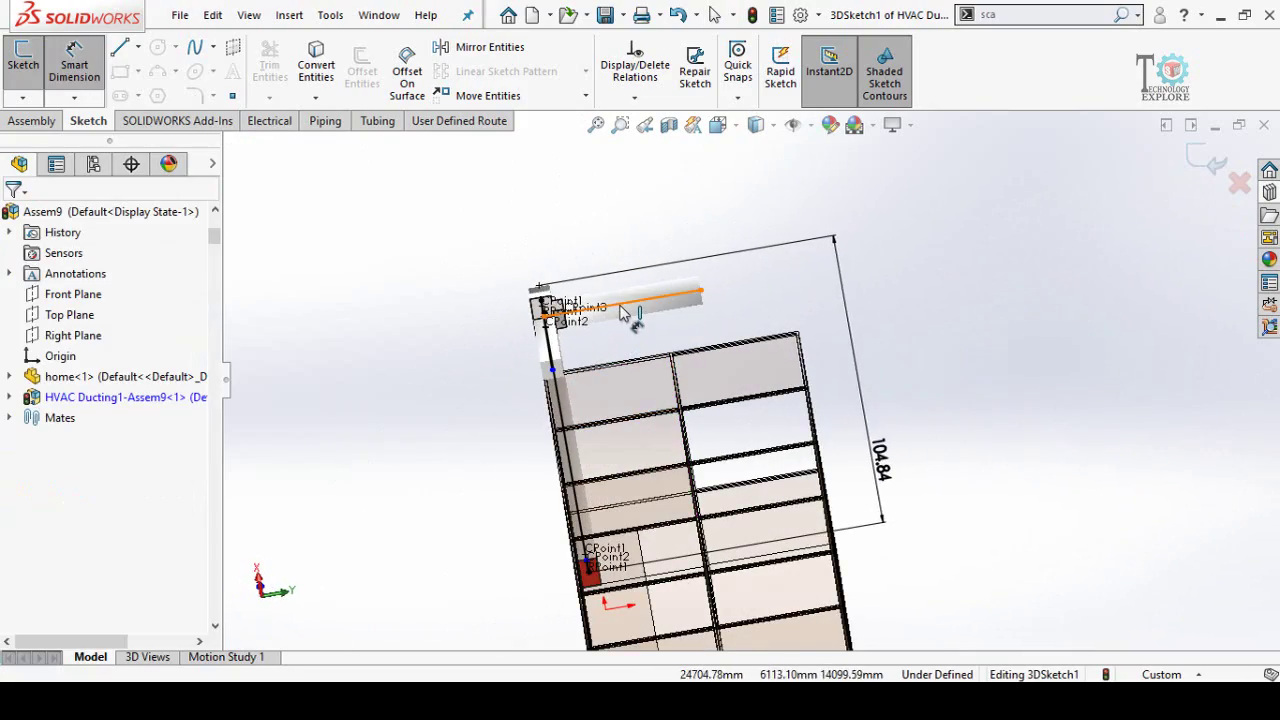
{"action": "left_click", "coordinate": [622, 312]}
{"action": "left_click", "coordinate": [608, 234]}
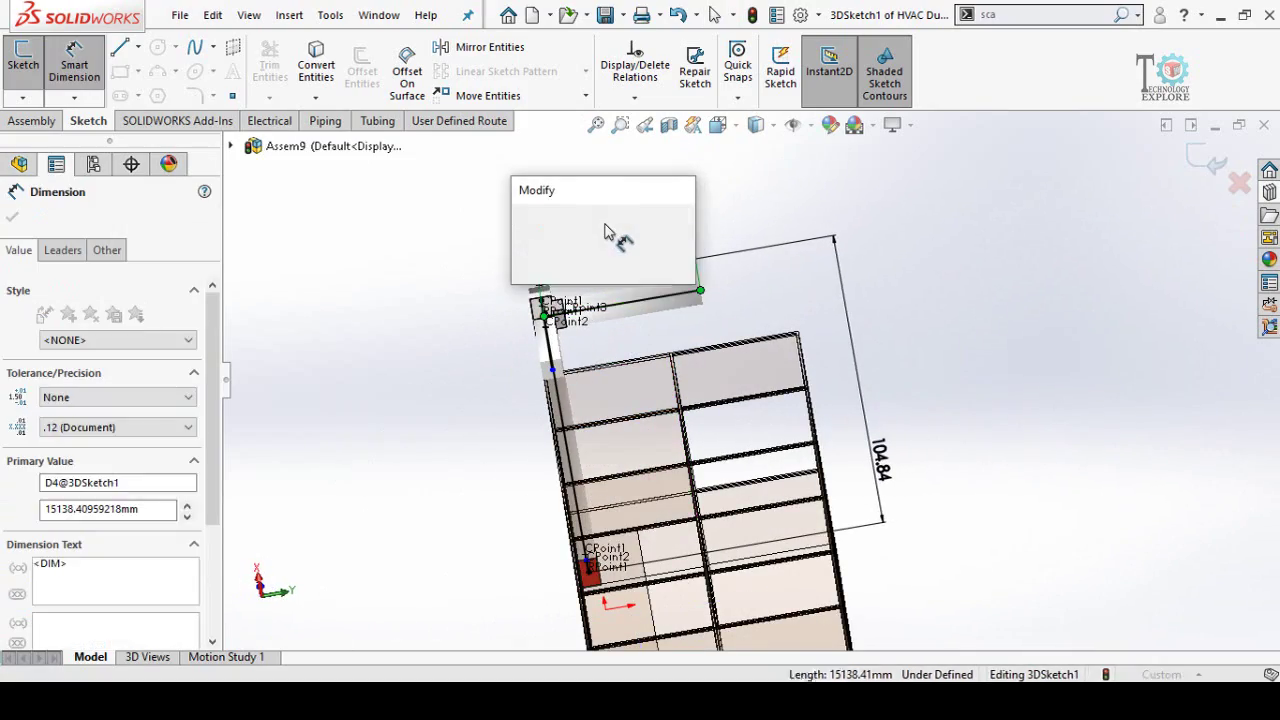
{"action": "type", "text": "8"}
{"action": "key", "text": "Return"}
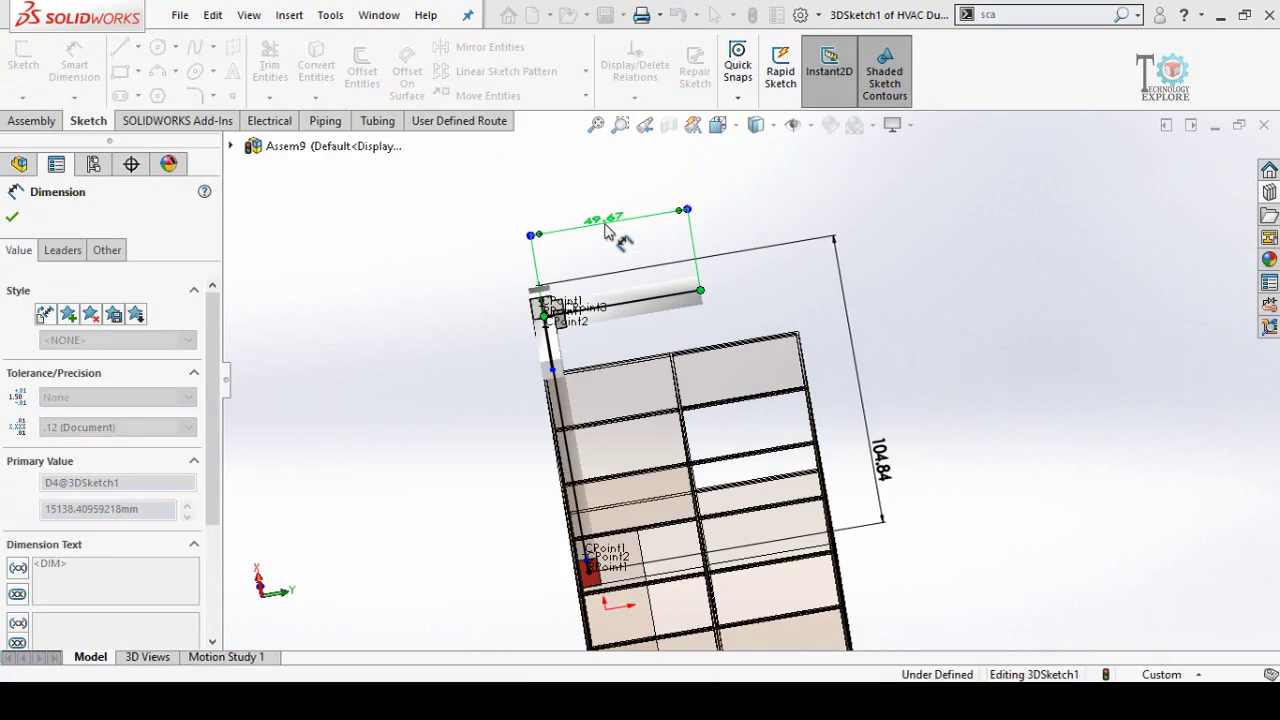
{"action": "left_click", "coordinate": [430, 335]}
{"action": "mouse_move", "coordinate": [565, 368]}
{"action": "middle_mouse_down"}
{"action": "mouse_move", "coordinate": [594, 306]}
{"action": "mouse_move", "coordinate": [826, 266]}
{"action": "mouse_move", "coordinate": [686, 371]}
{"action": "mouse_move", "coordinate": [714, 517]}
{"action": "mouse_move", "coordinate": [663, 319]}
{"action": "mouse_move", "coordinate": [697, 434]}
{"action": "middle_mouse_up"}
{"action": "key", "text": "Escape"}
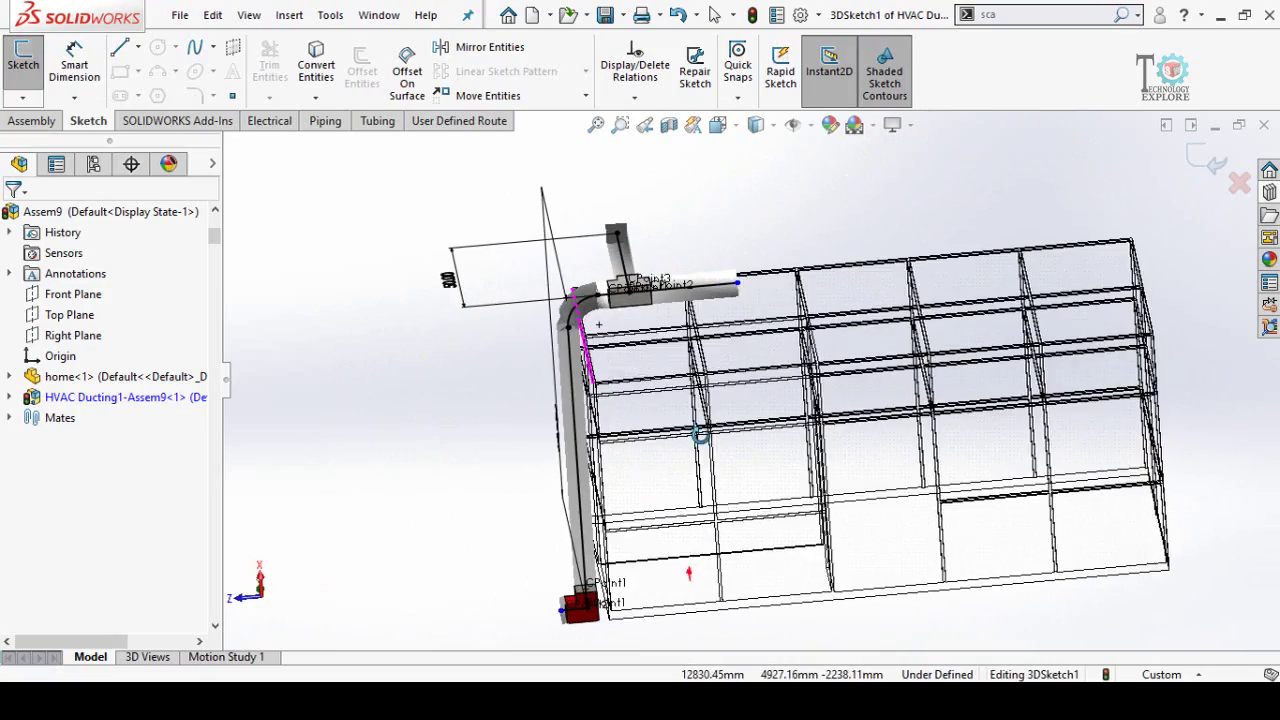
Dimension the straight duct continuing from the tee along the home to 25 ft
{"action": "right_click_drag", "start_coordinate": [697, 434], "coordinate": [692, 346]}
{"action": "left_click", "coordinate": [712, 297]}
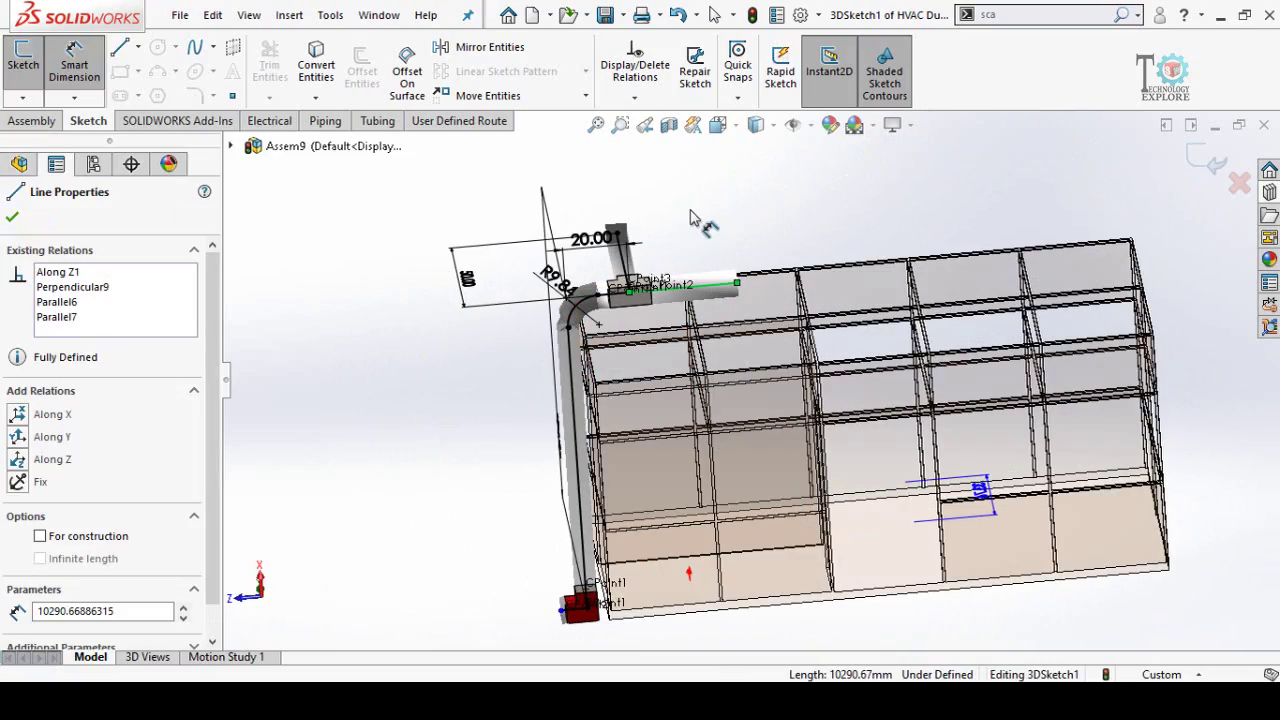
{"action": "left_click", "coordinate": [691, 219]}
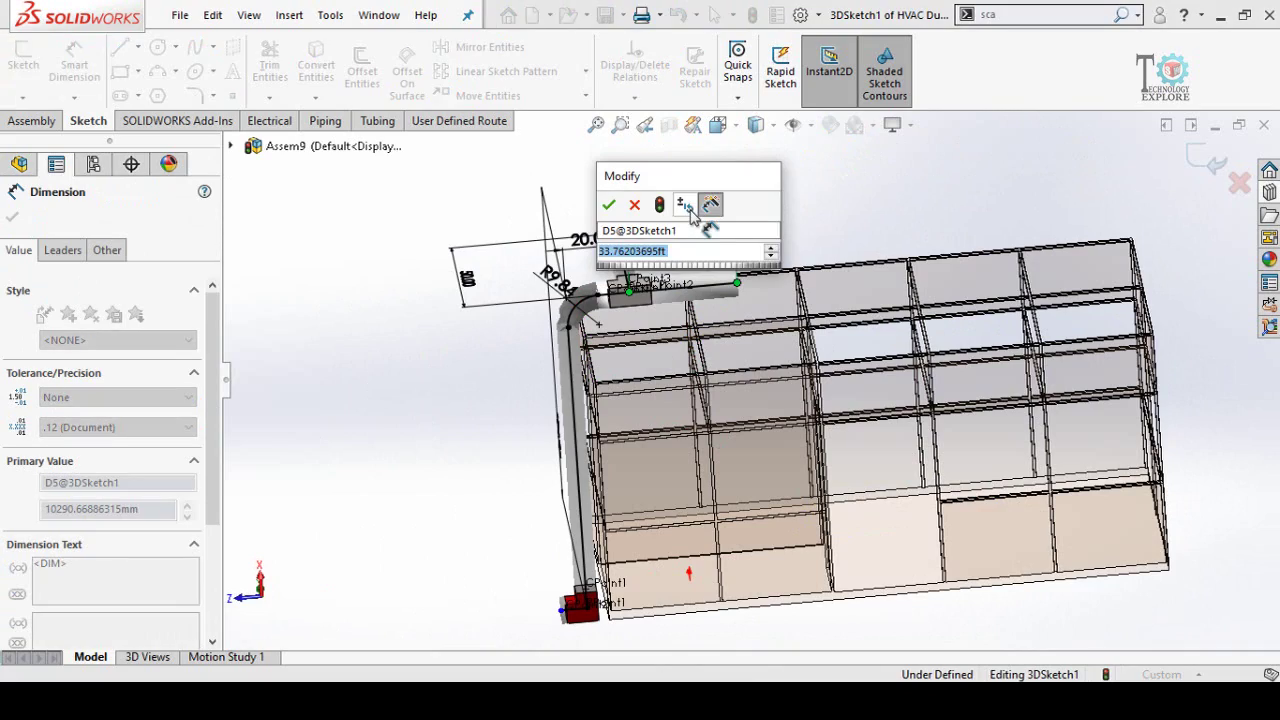
{"action": "type", "text": "25"}
{"action": "key", "text": "Return"}
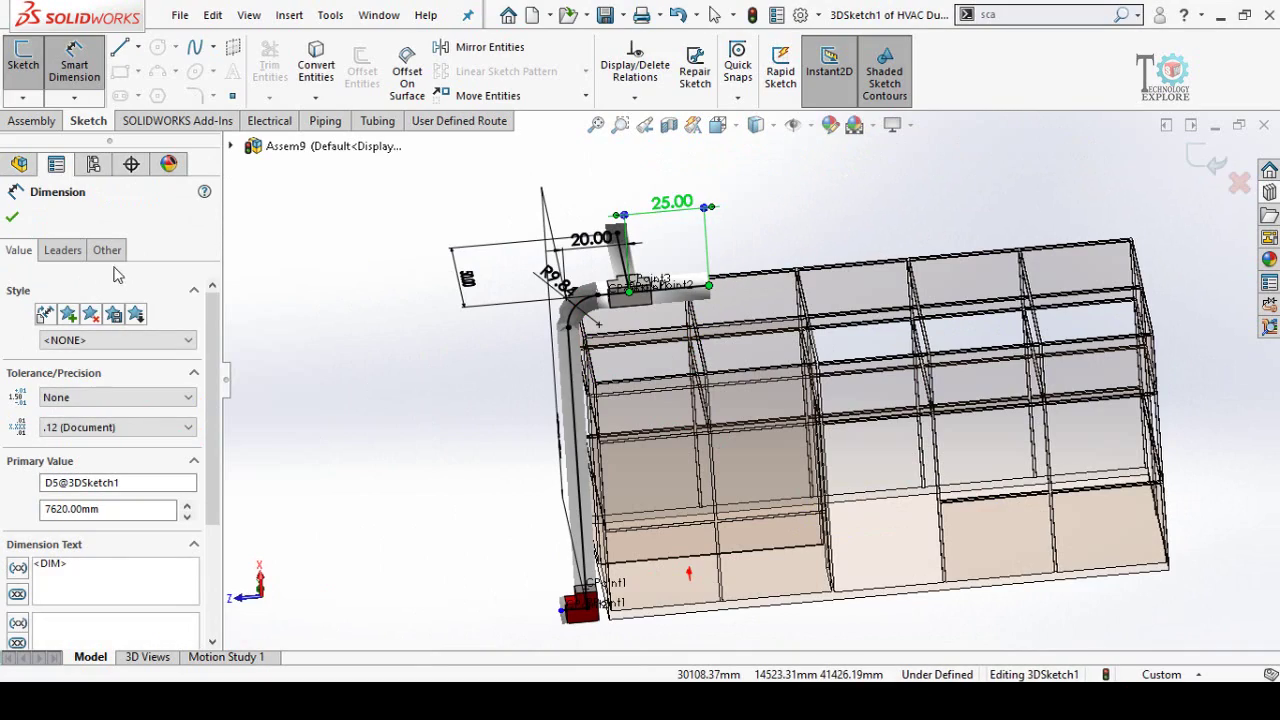
{"action": "left_click", "coordinate": [12, 217]}
{"action": "key", "text": "Escape"}
Place hvac 90deg bends, configuration Horizontal Bend 2.0 x 2.0 x 0.002 at 90 Deg, on the open ends of both ducts leaving the tee
{"action": "mouse_move", "coordinate": [634, 371]}
{"action": "middle_mouse_down"}
{"action": "mouse_move", "coordinate": [650, 413]}
{"action": "mouse_move", "coordinate": [651, 534]}
{"action": "middle_mouse_up"}
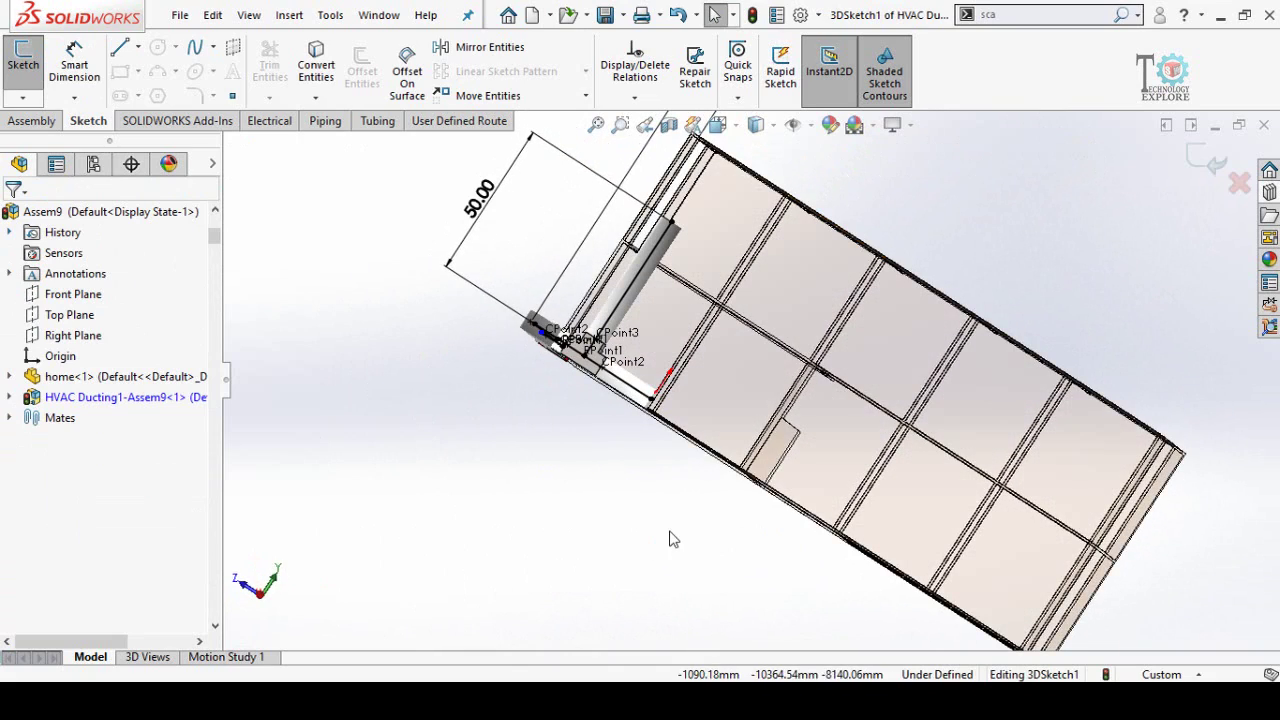
{"action": "scroll", "coordinate": [717, 253], "scroll_direction": "down", "scroll_amount": 3}
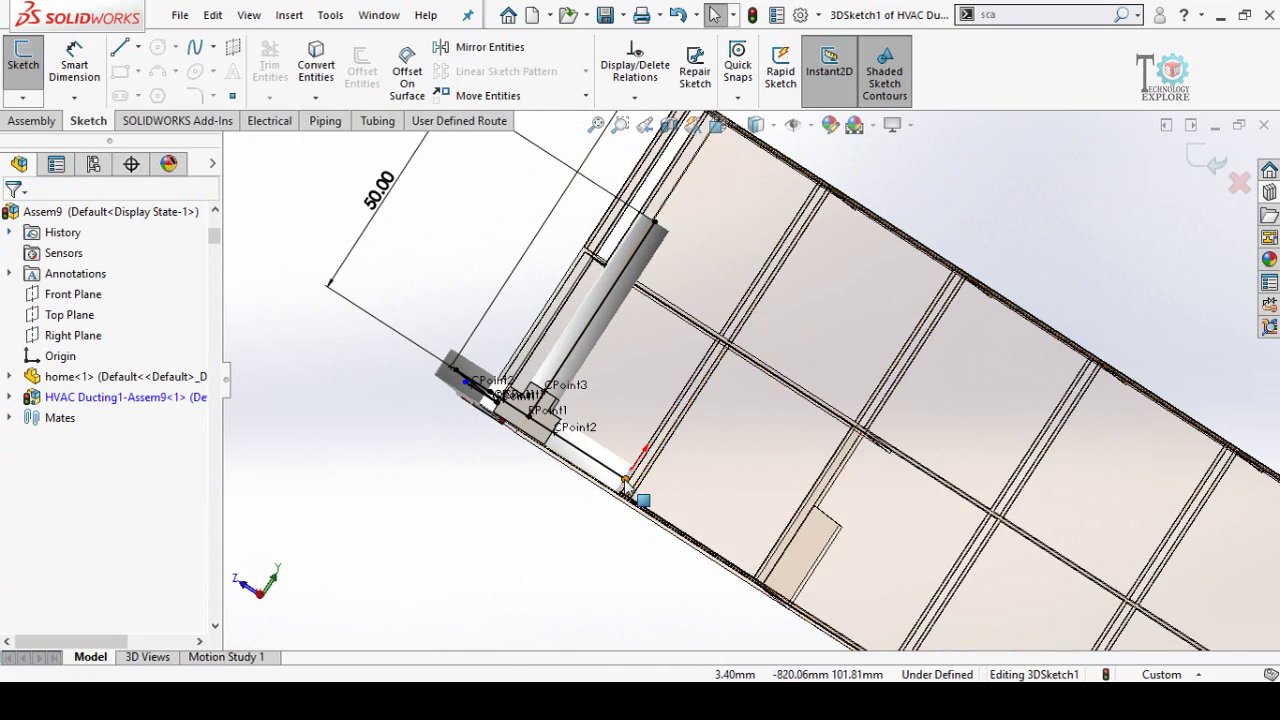
{"action": "mouse_move", "coordinate": [591, 557]}
{"action": "middle_mouse_down"}
{"action": "mouse_move", "coordinate": [600, 449]}
{"action": "mouse_move", "coordinate": [935, 198]}
{"action": "middle_mouse_up"}
{"action": "left_click", "coordinate": [1269, 193]}
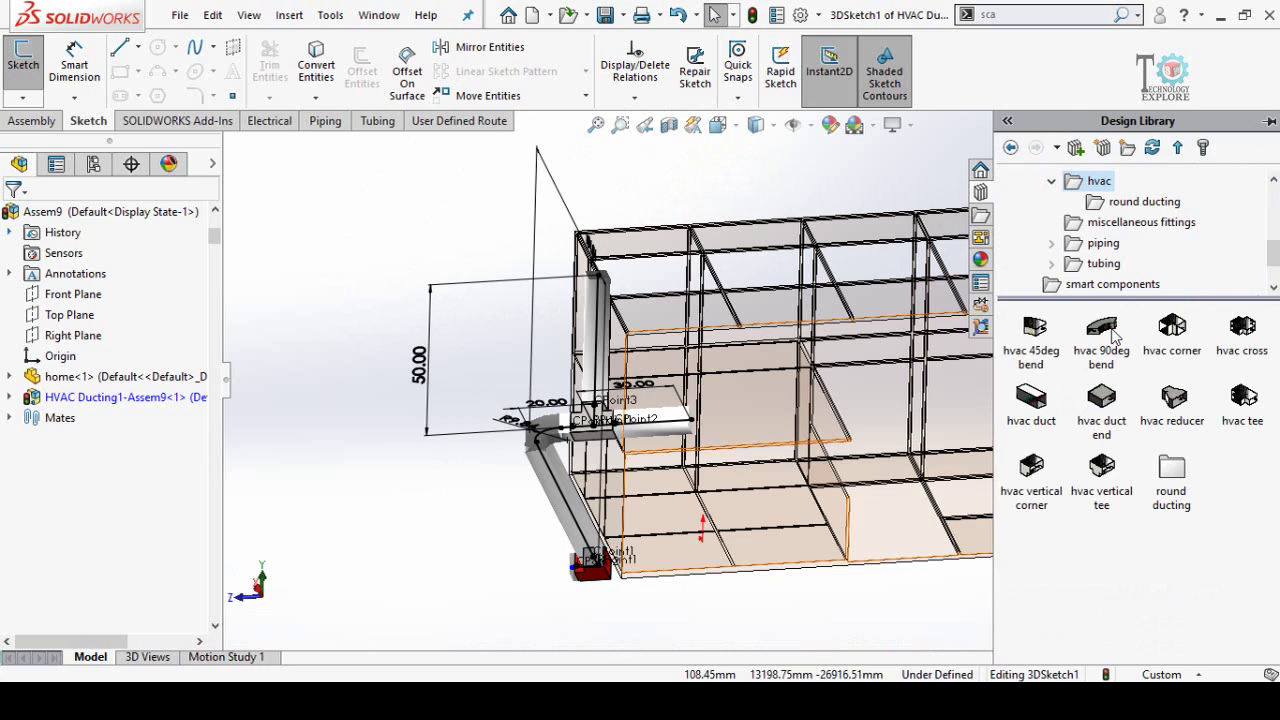
{"action": "mouse_move", "coordinate": [1104, 342]}
{"action": "mouse_move", "coordinate": [1107, 335]}
{"action": "left_mouse_down"}
{"action": "mouse_move", "coordinate": [611, 298]}
{"action": "mouse_move", "coordinate": [605, 287]}
{"action": "left_mouse_up"}
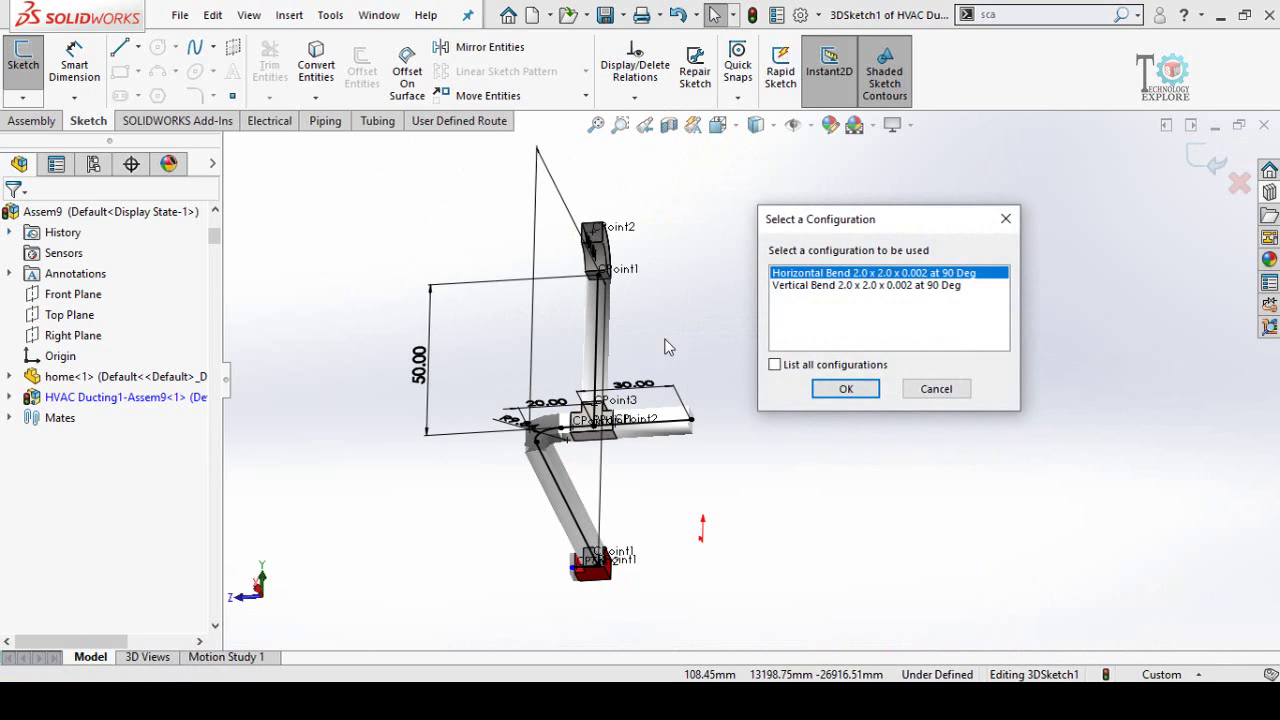
{"action": "left_click", "coordinate": [844, 392]}
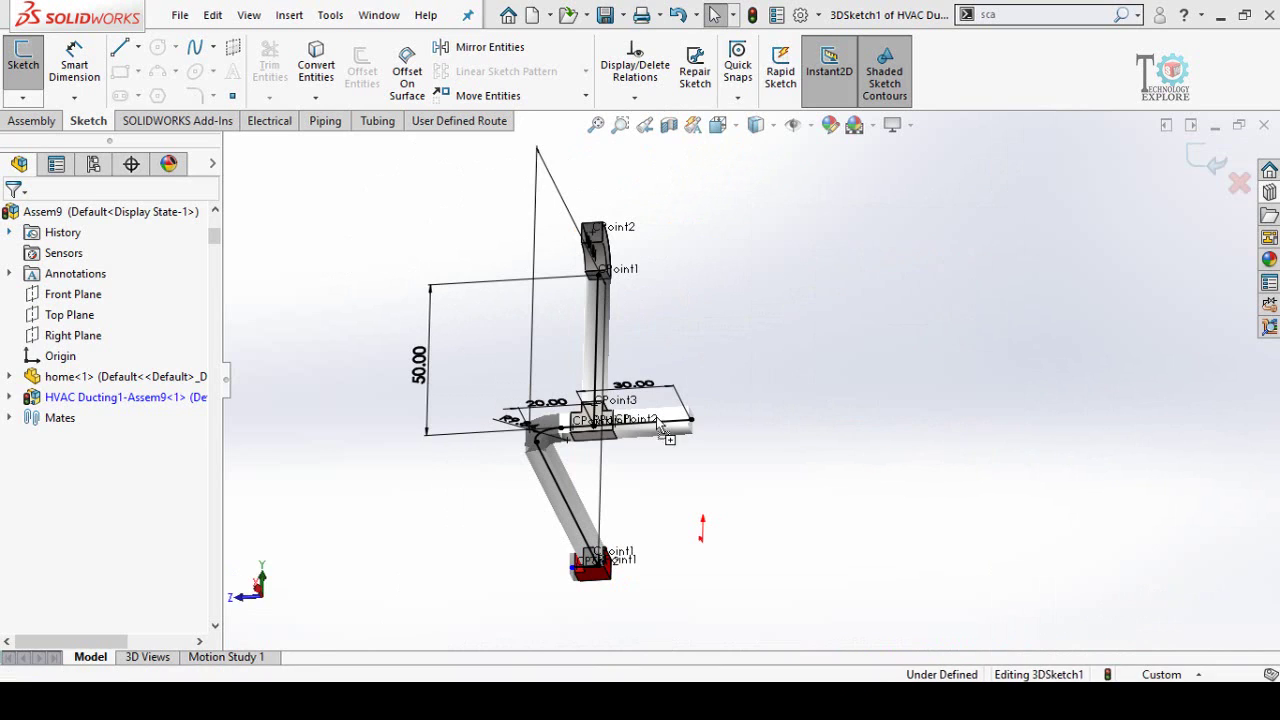
{"action": "left_click", "coordinate": [712, 428]}
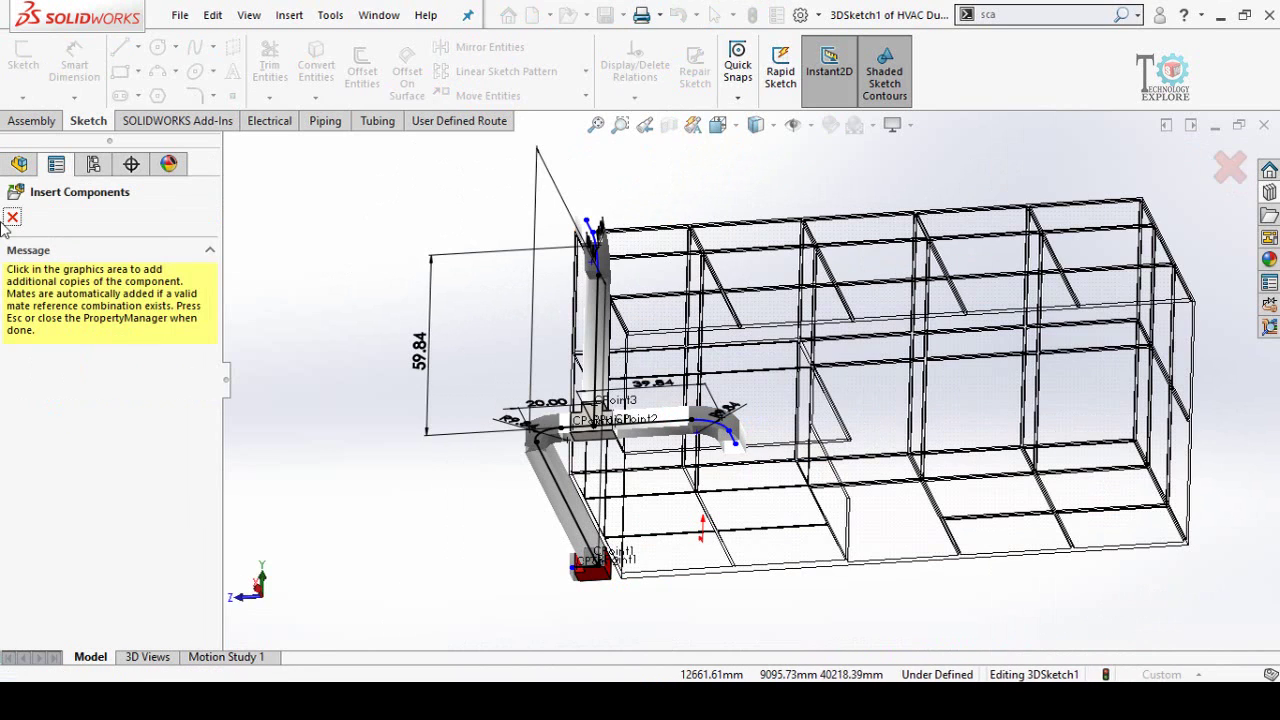
{"action": "left_click", "coordinate": [11, 218]}
Add an Along Z relation to the short straight duct line leaving the branch duct's bend
{"action": "mouse_move", "coordinate": [746, 329]}
{"action": "middle_mouse_down"}
{"action": "mouse_move", "coordinate": [754, 171]}
{"action": "mouse_move", "coordinate": [680, 316]}
{"action": "mouse_move", "coordinate": [711, 363]}
{"action": "mouse_move", "coordinate": [703, 283]}
{"action": "middle_mouse_up"}
{"action": "scroll", "coordinate": [678, 318], "scroll_direction": "down", "scroll_amount": 2}
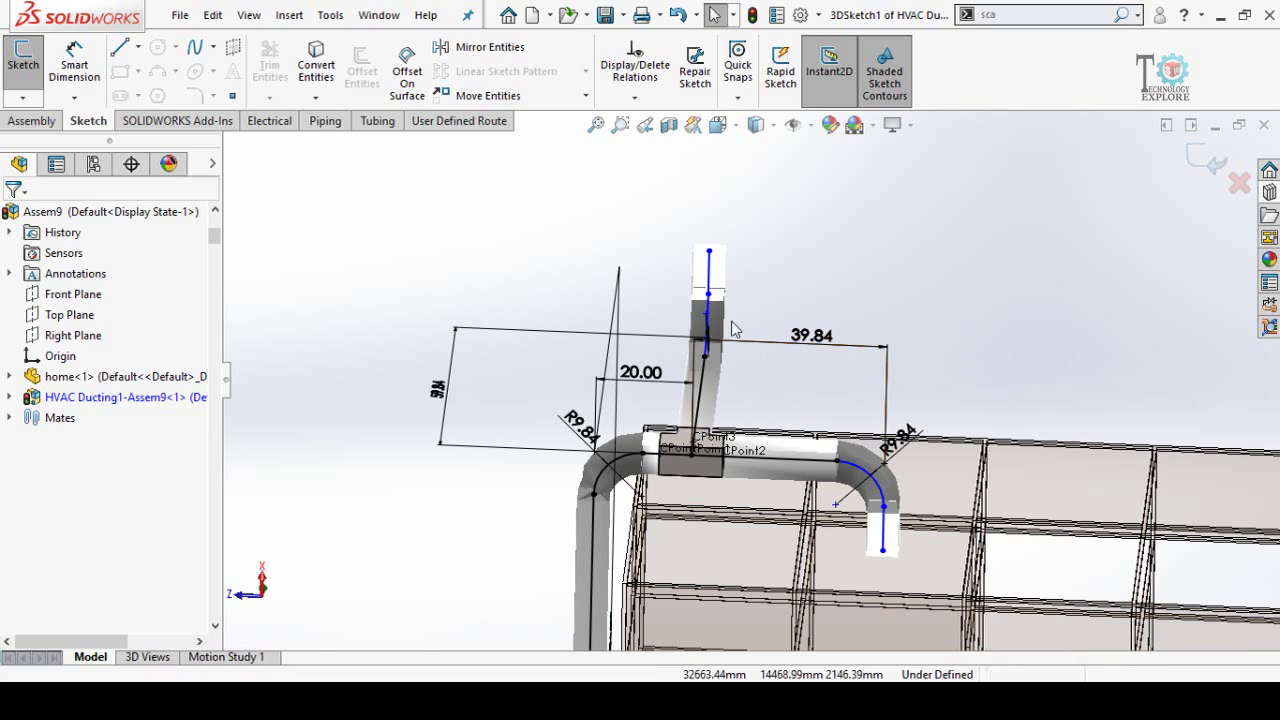
{"action": "left_click", "coordinate": [710, 276]}
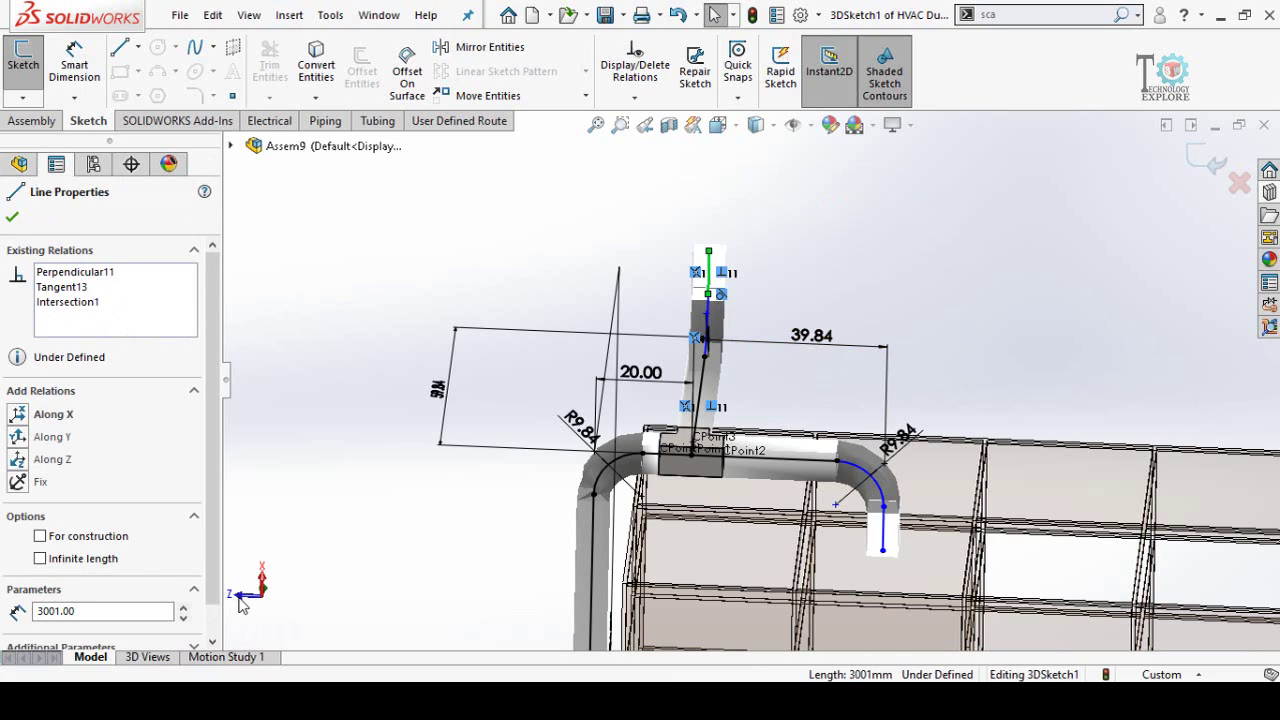
{"action": "left_click", "coordinate": [18, 459]}
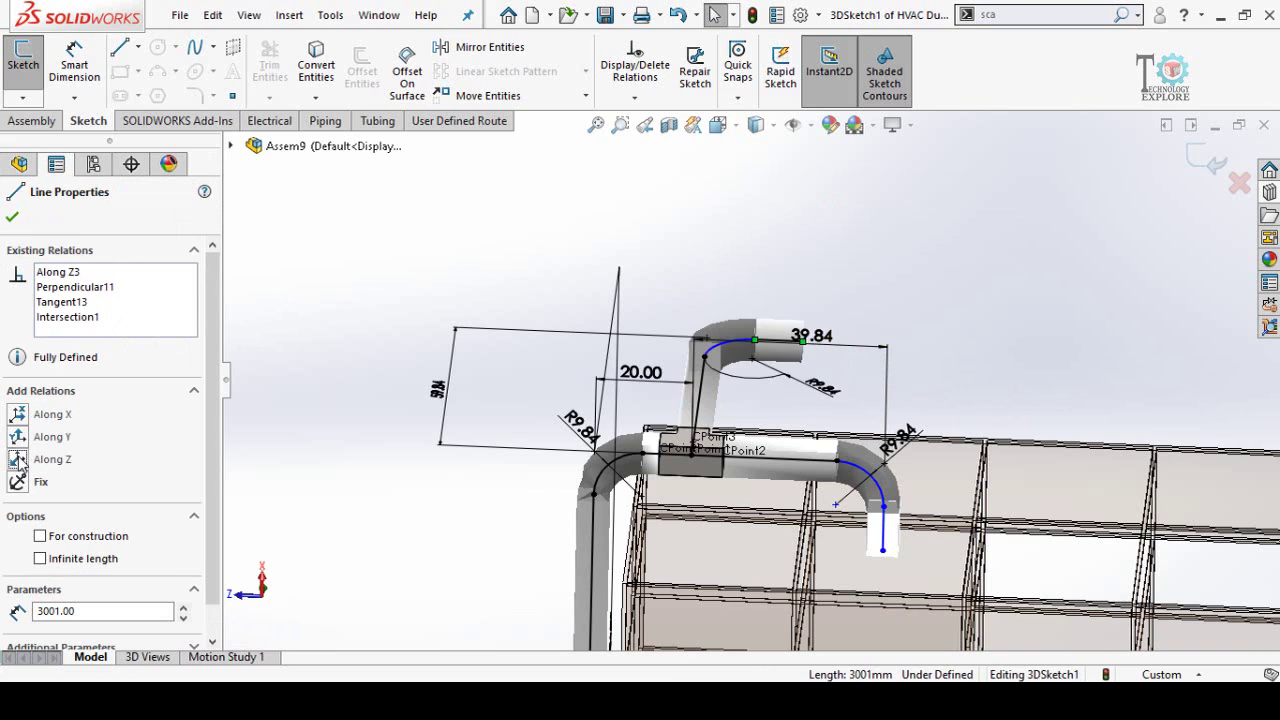
{"action": "left_click", "coordinate": [12, 220]}
Add an Along Y relation to the short line leaving the 90-degree bend of the tee's straight duct
{"action": "middle_click_drag", "start_coordinate": [920, 490], "coordinate": [777, 458]}
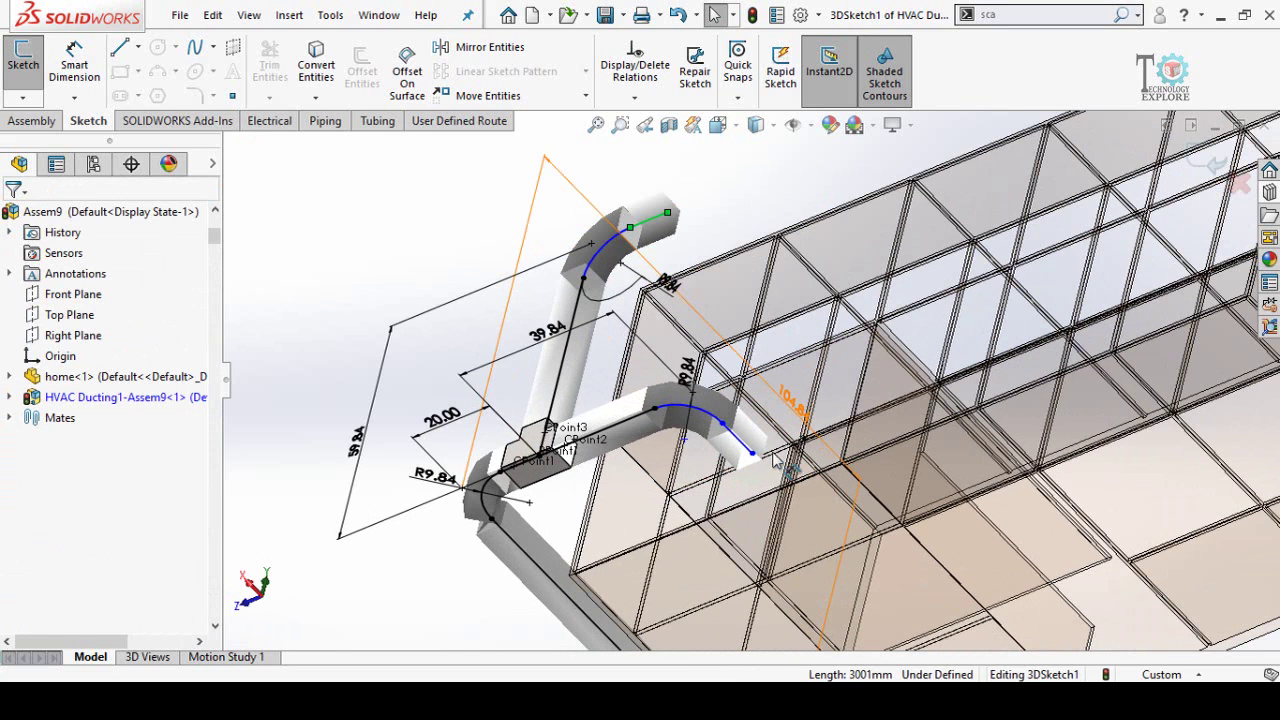
{"action": "left_click", "coordinate": [743, 443]}
{"action": "scroll", "coordinate": [743, 443], "scroll_direction": "up", "scroll_amount": 5}
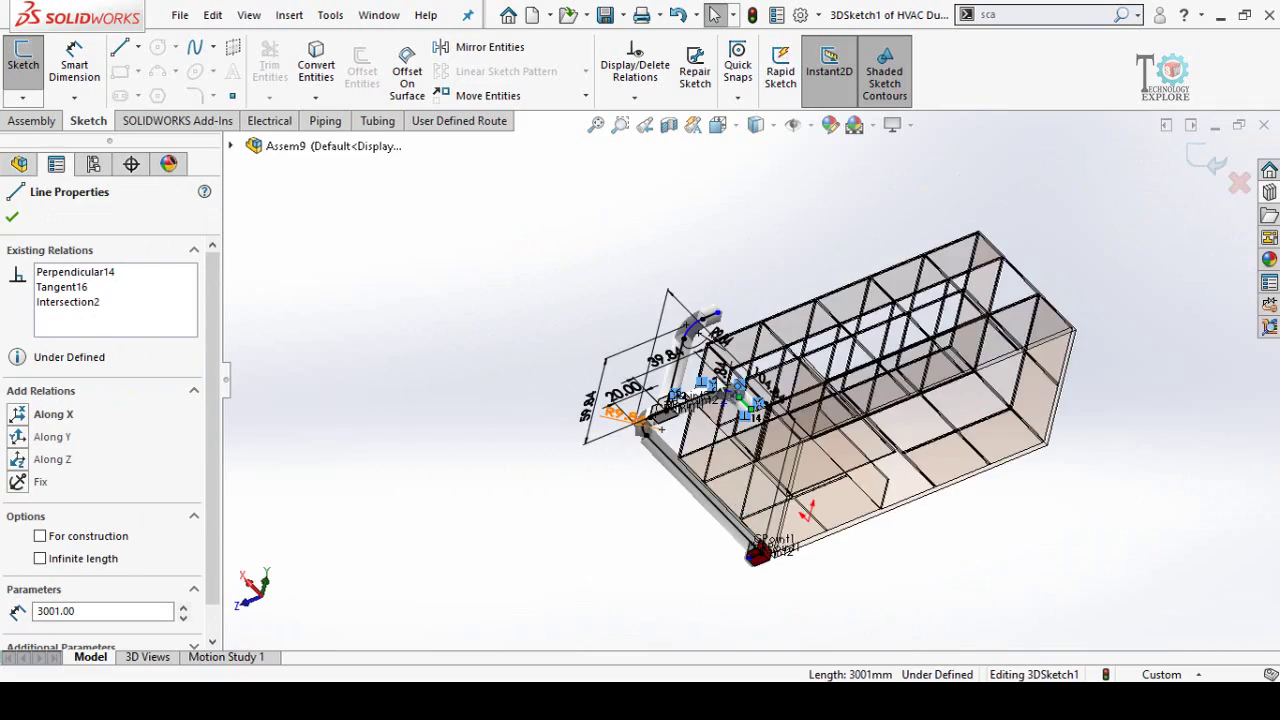
{"action": "mouse_move", "coordinate": [766, 503]}
{"action": "middle_mouse_down"}
{"action": "mouse_move", "coordinate": [777, 363]}
{"action": "mouse_move", "coordinate": [771, 337]}
{"action": "mouse_move", "coordinate": [760, 345]}
{"action": "middle_mouse_up"}
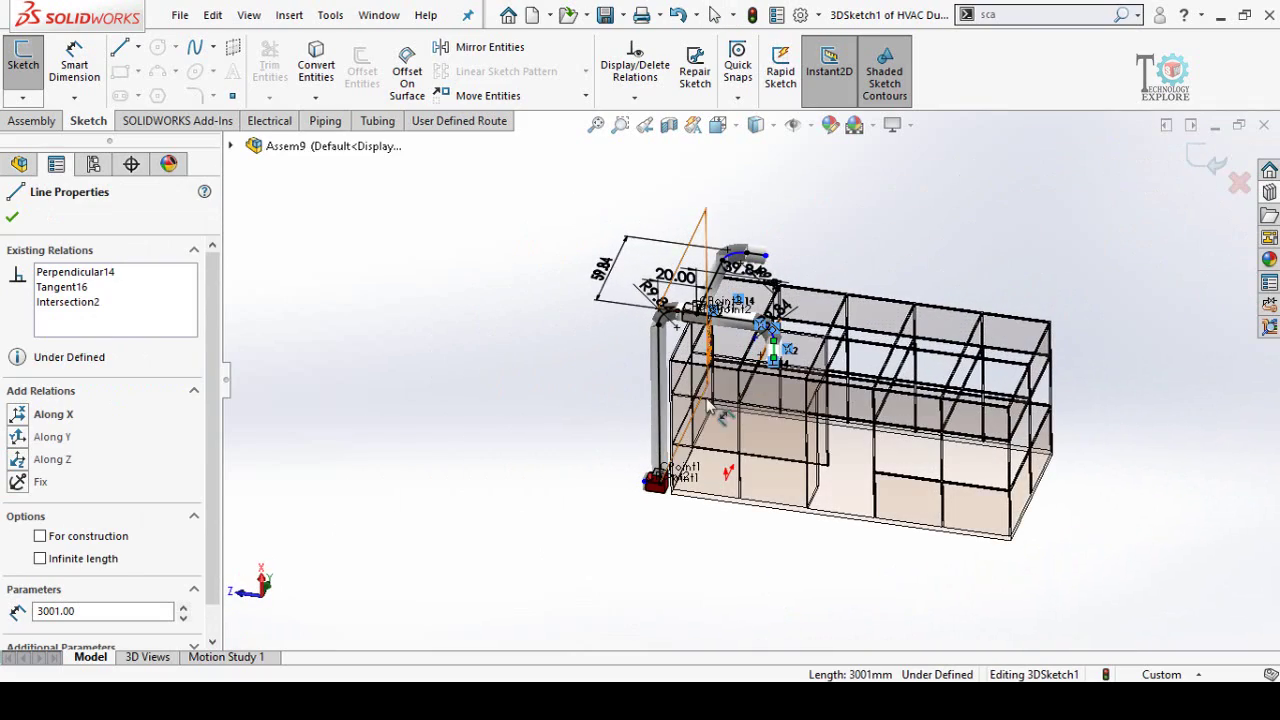
{"action": "left_click", "coordinate": [18, 437]}
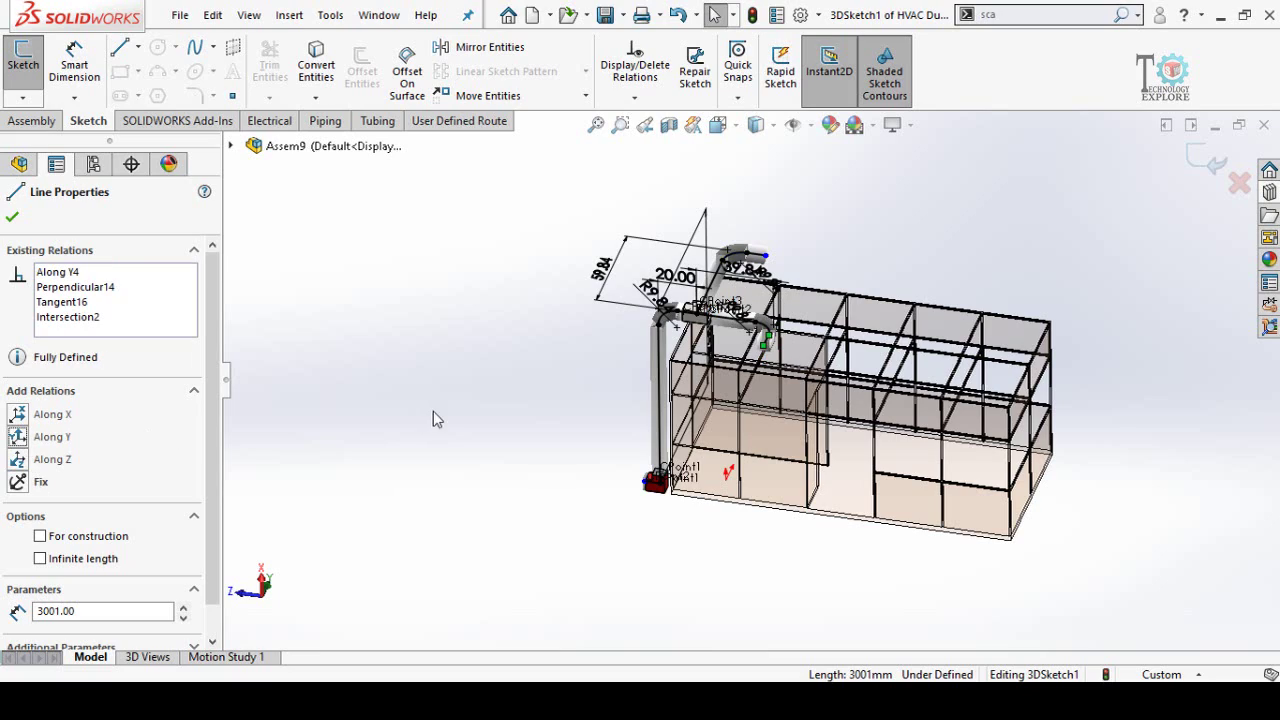
{"action": "scroll", "coordinate": [780, 340], "scroll_direction": "down", "scroll_amount": 3}
{"action": "middle_click_drag", "start_coordinate": [778, 346], "coordinate": [770, 434]}
{"action": "left_click", "coordinate": [401, 465]}
Extend the duct leaving the upper branch's bend along Z over the roof, ending above the second roof bay
{"action": "left_click_drag", "start_coordinate": [745, 504], "coordinate": [780, 400]}
{"action": "middle_click_drag", "start_coordinate": [746, 446], "coordinate": [737, 491]}
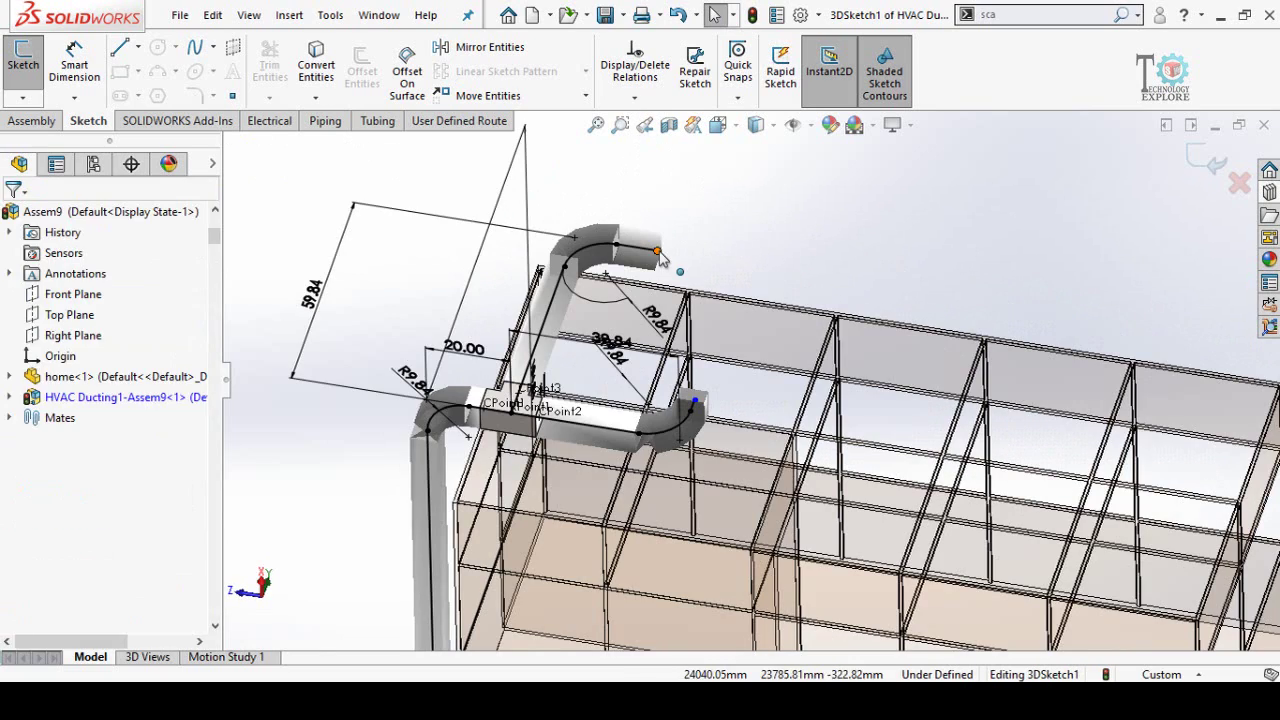
{"action": "mouse_move", "coordinate": [660, 258]}
{"action": "left_mouse_down"}
{"action": "mouse_move", "coordinate": [903, 310]}
{"action": "mouse_move", "coordinate": [1021, 318]}
{"action": "left_mouse_up"}
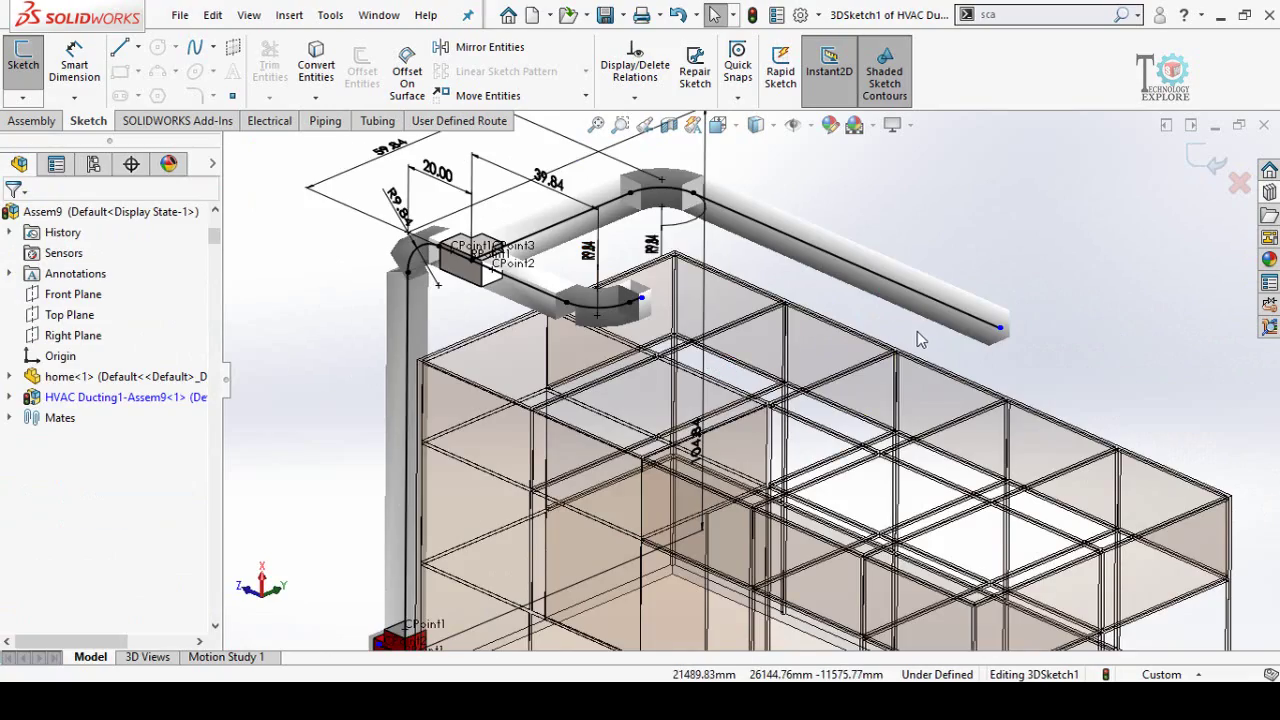
{"action": "middle_click_drag", "start_coordinate": [921, 339], "coordinate": [957, 349]}
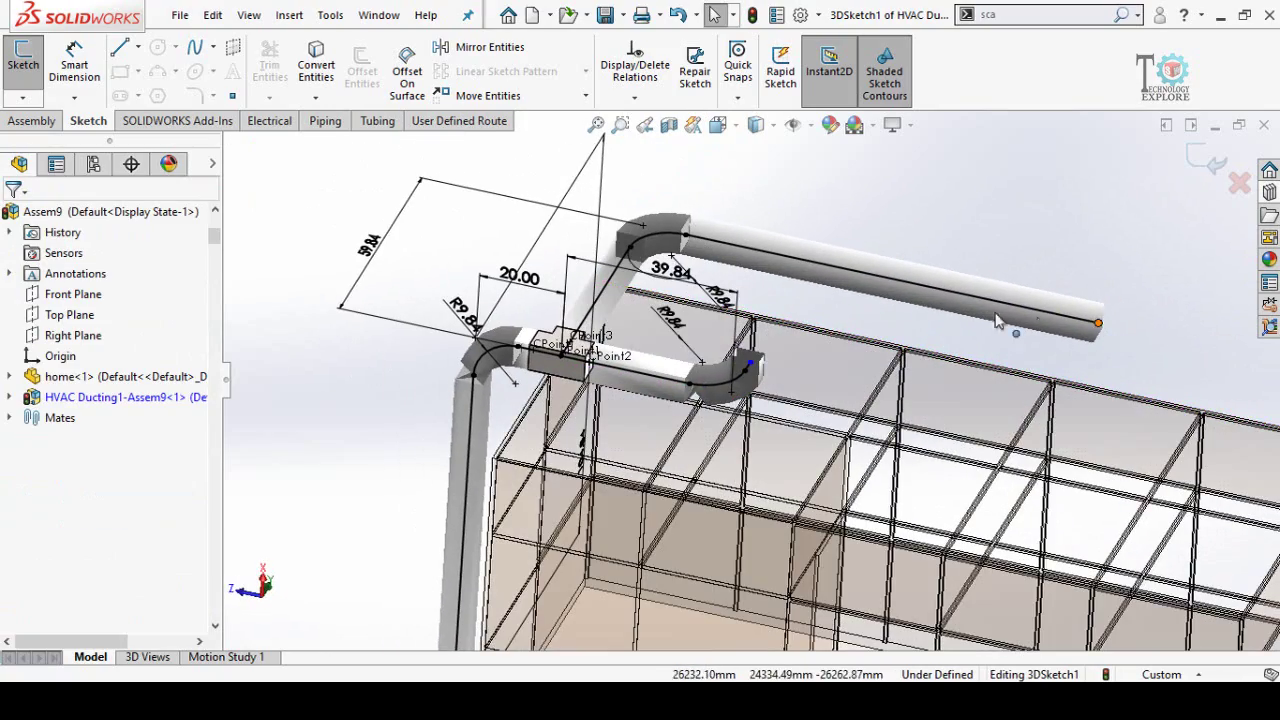
{"action": "left_click_drag", "start_coordinate": [995, 320], "coordinate": [868, 274]}
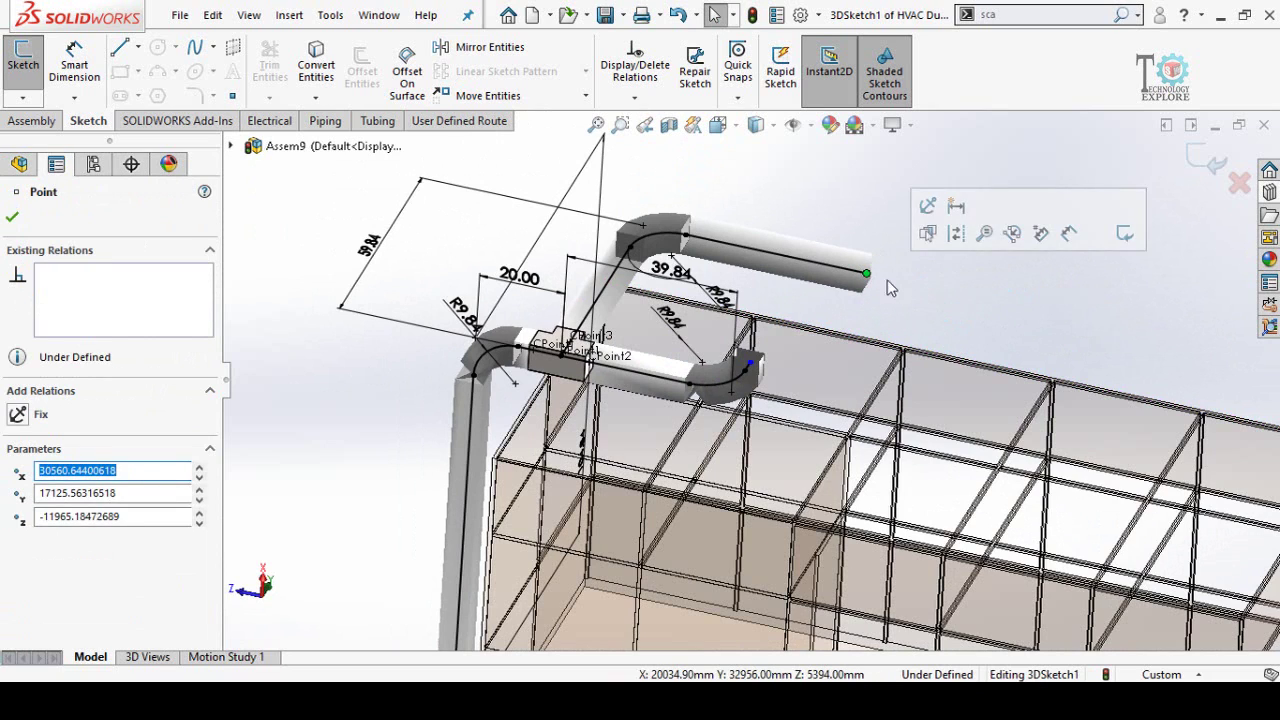
{"action": "left_click", "coordinate": [1031, 282]}
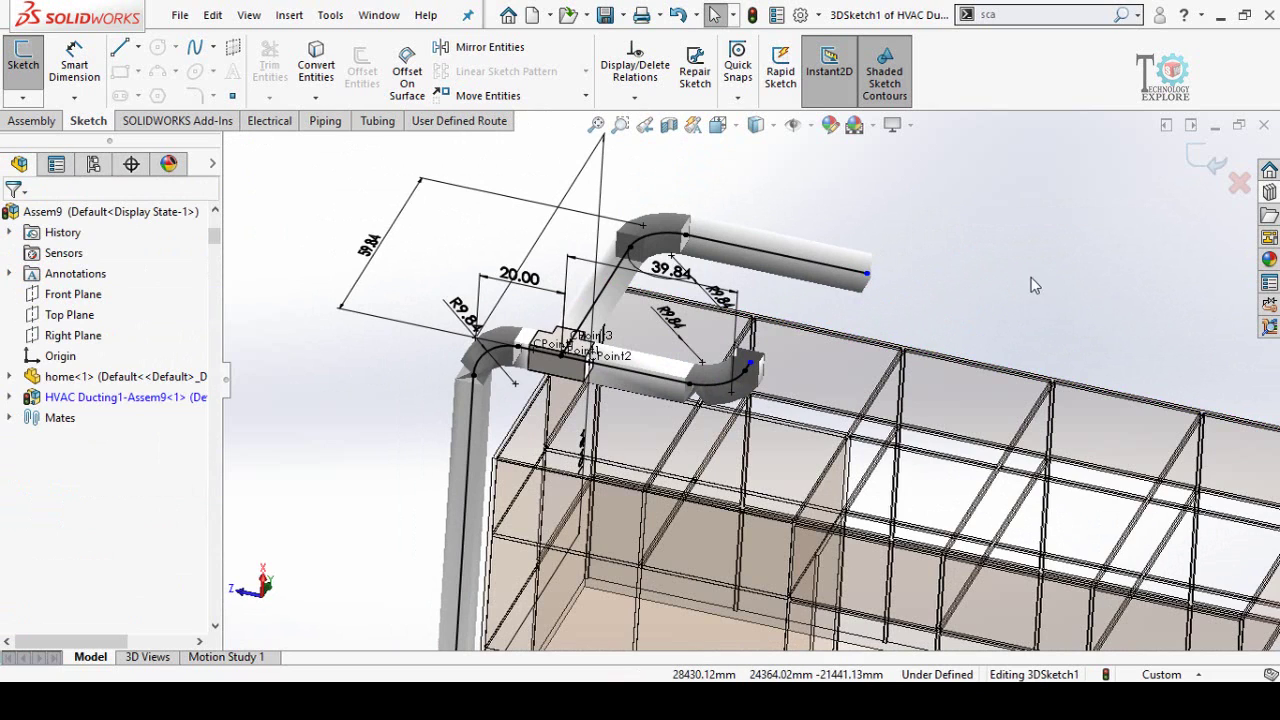
Place an hvac reducer, configuration Reducer 2.0x2.0 to 1.0x1.0, on the open end of the extended roof duct
{"action": "left_click", "coordinate": [1268, 193]}
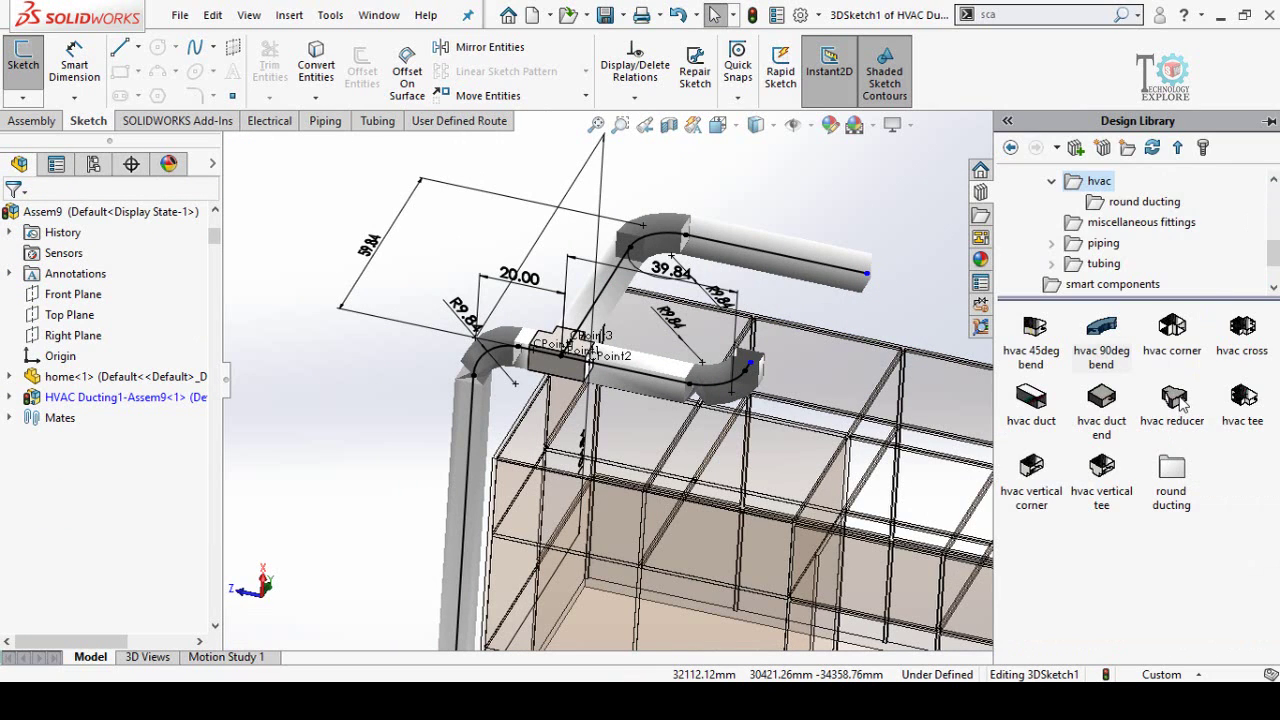
{"action": "left_click_drag", "start_coordinate": [1101, 398], "coordinate": [870, 274]}
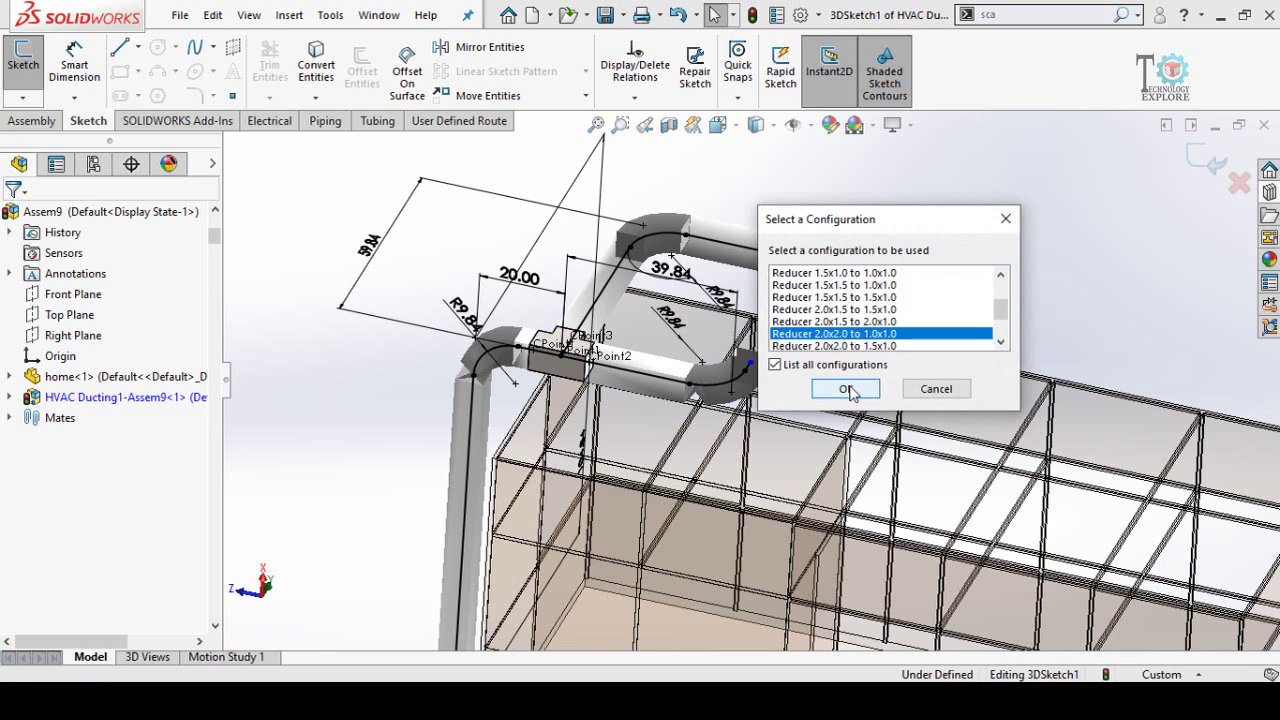
{"action": "left_click", "coordinate": [847, 390]}
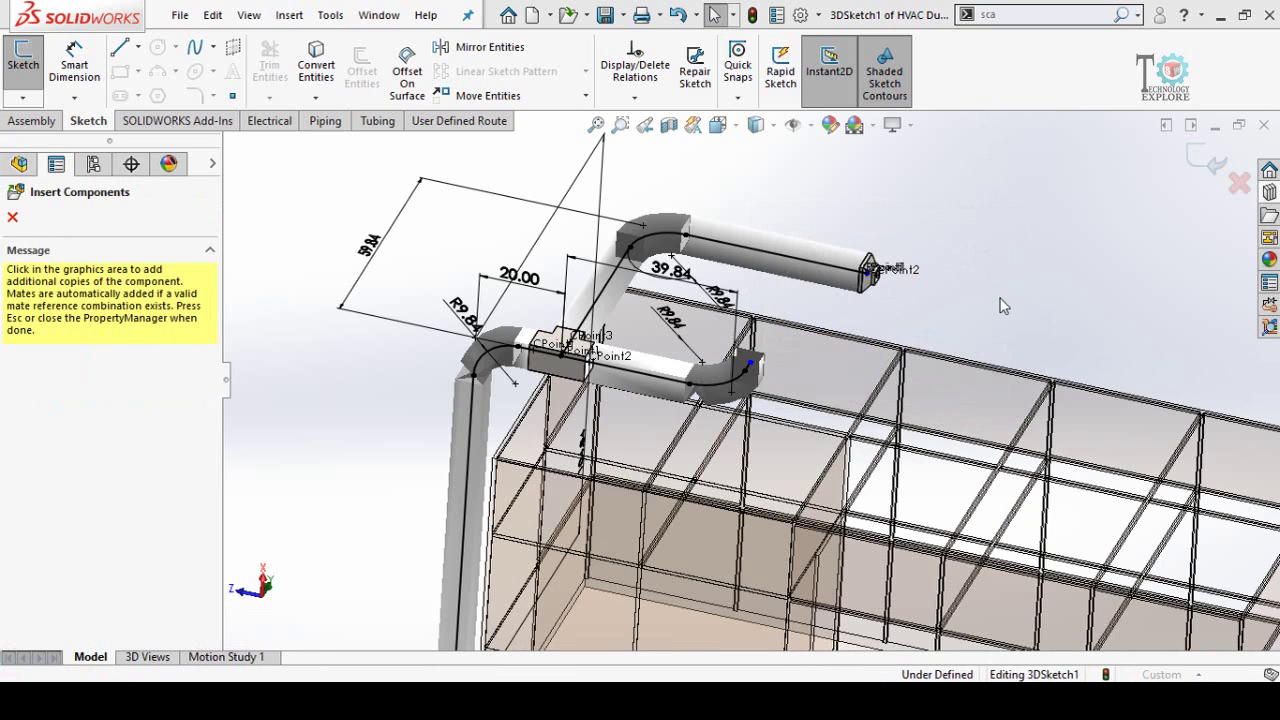
{"action": "scroll", "coordinate": [1000, 305], "scroll_direction": "down", "scroll_amount": 4}
{"action": "left_click", "coordinate": [810, 290]}
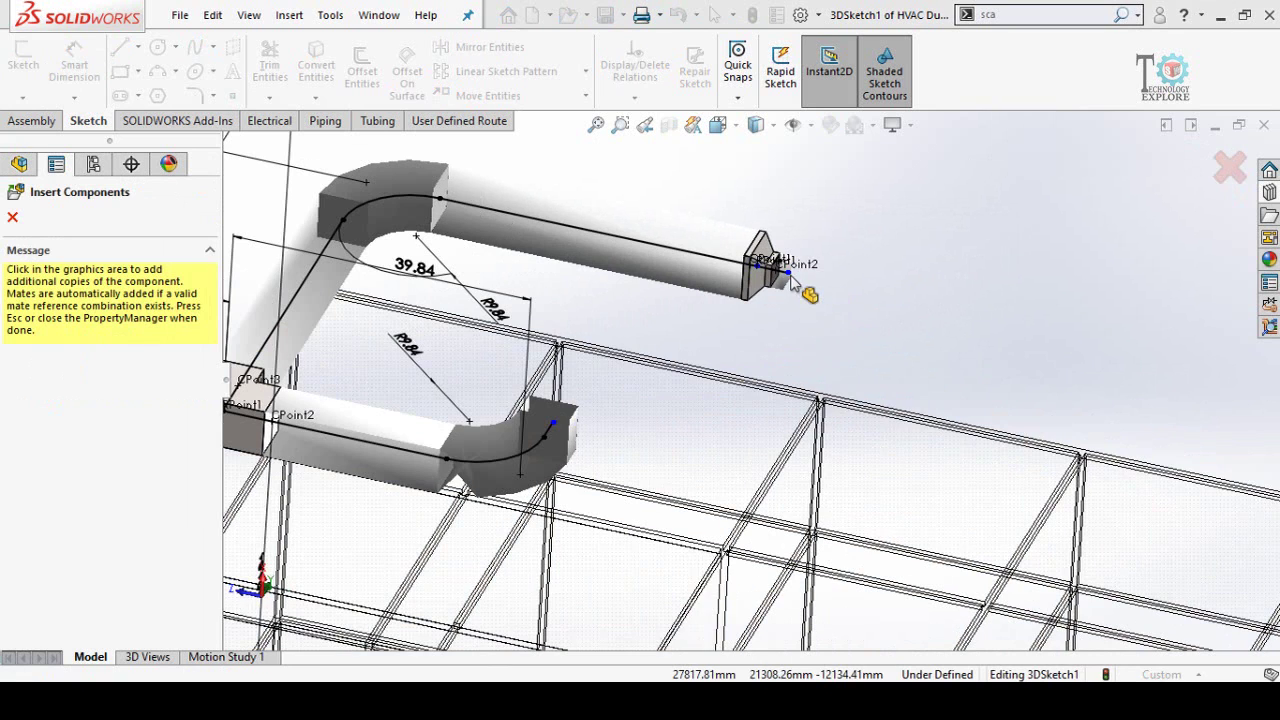
{"action": "left_click", "coordinate": [934, 388]}
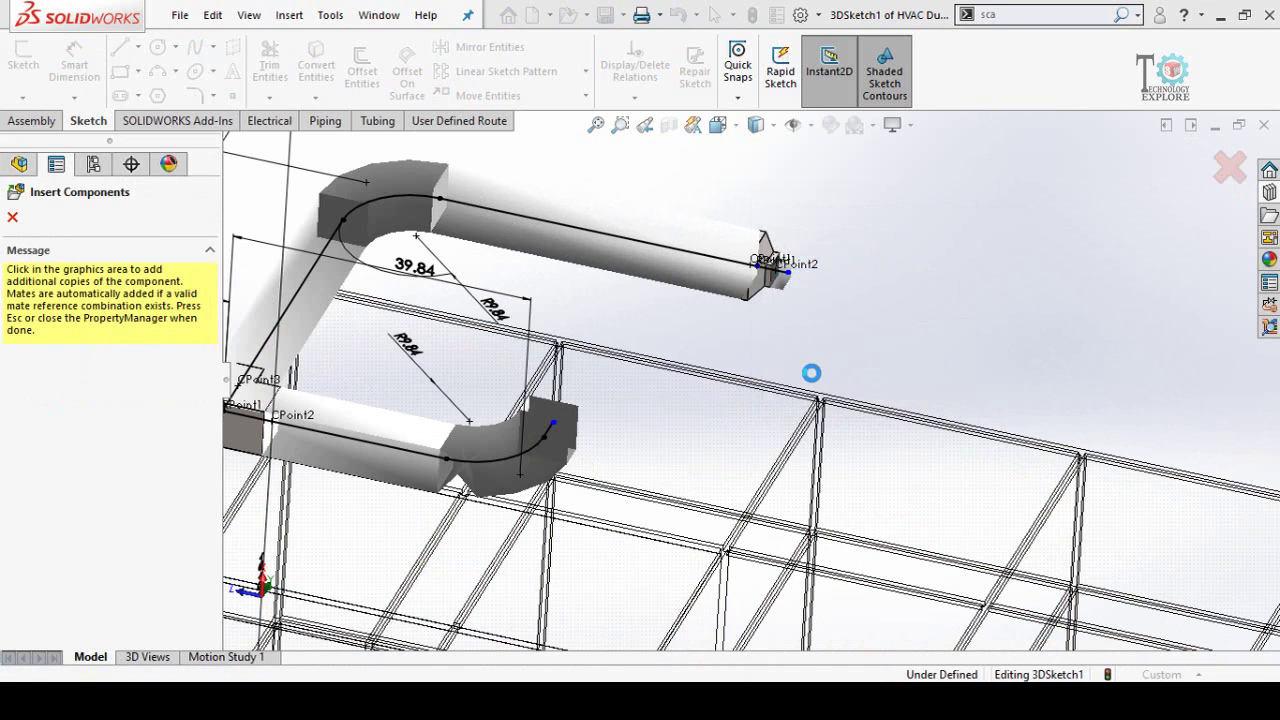
{"action": "left_click", "coordinate": [12, 218]}
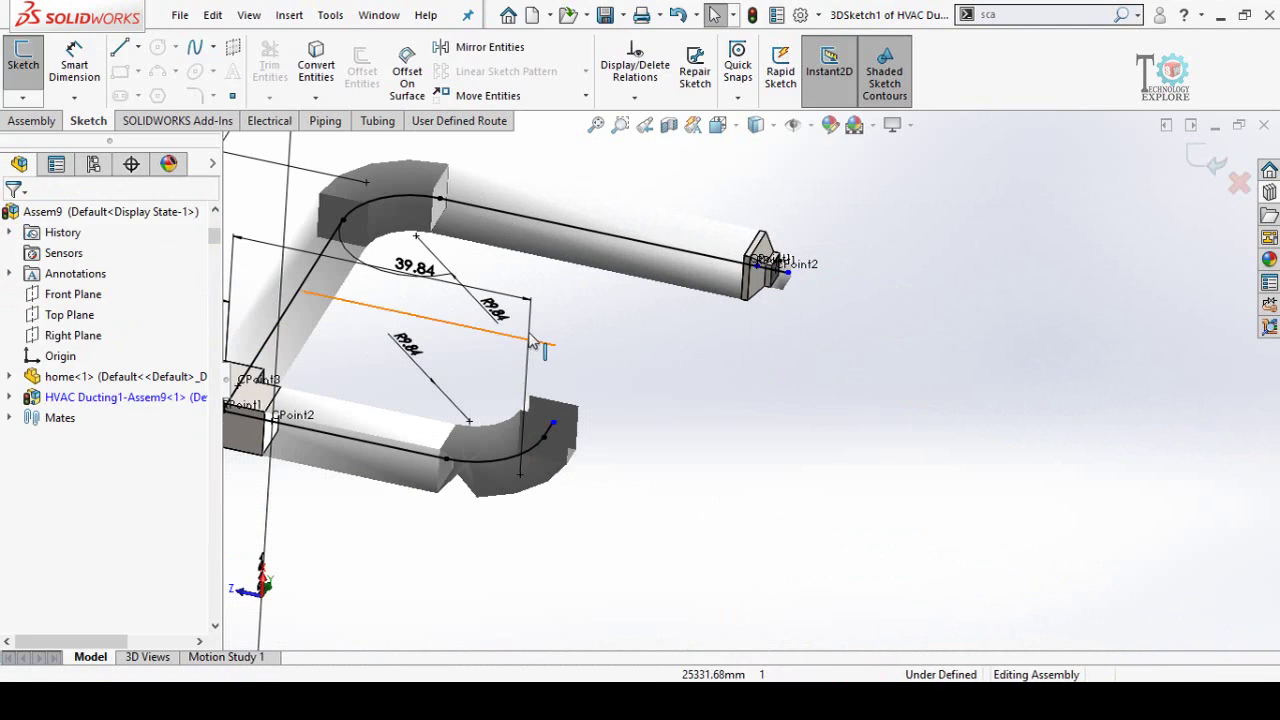
Lengthen the narrow duct leaving the reducer in a straight line along the roof
{"action": "left_click_drag", "start_coordinate": [823, 289], "coordinate": [943, 315]}
{"action": "scroll", "coordinate": [844, 322], "scroll_direction": "up", "scroll_amount": 3}
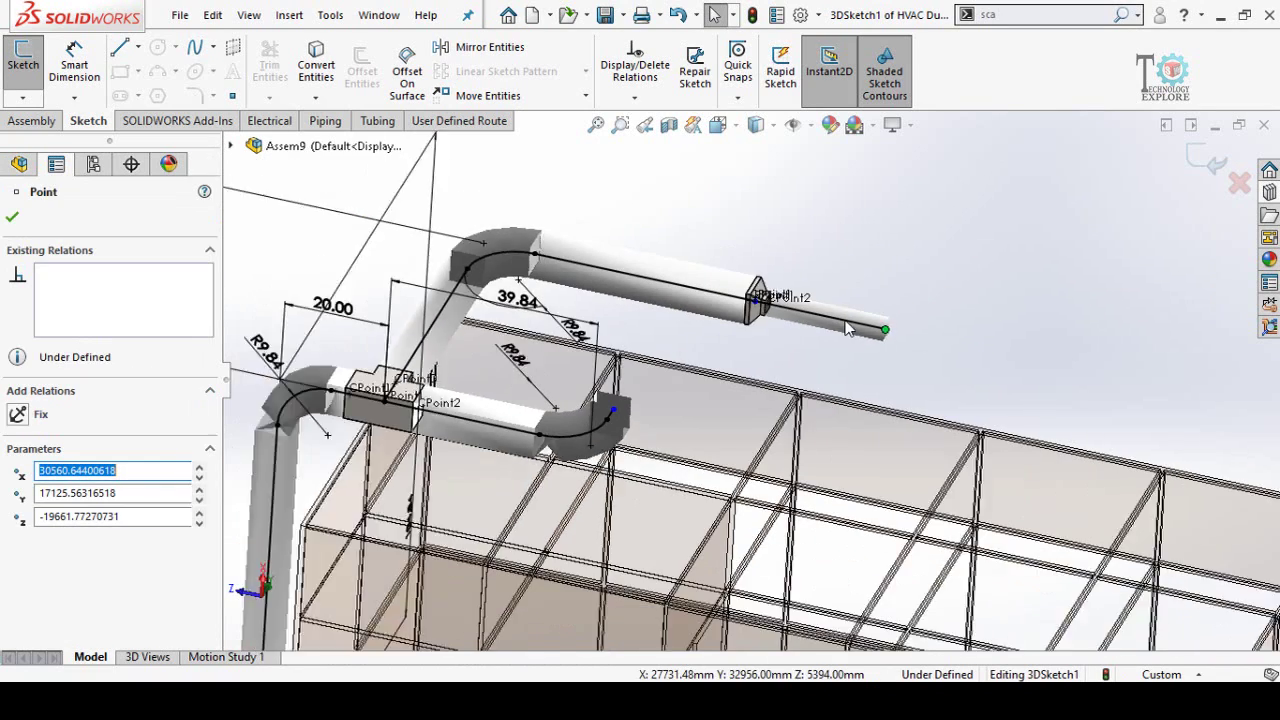
{"action": "left_click", "coordinate": [886, 391]}
{"action": "mouse_move", "coordinate": [763, 375]}
{"action": "middle_mouse_down"}
{"action": "mouse_move", "coordinate": [781, 349]}
{"action": "mouse_move", "coordinate": [783, 370]}
{"action": "middle_mouse_up"}
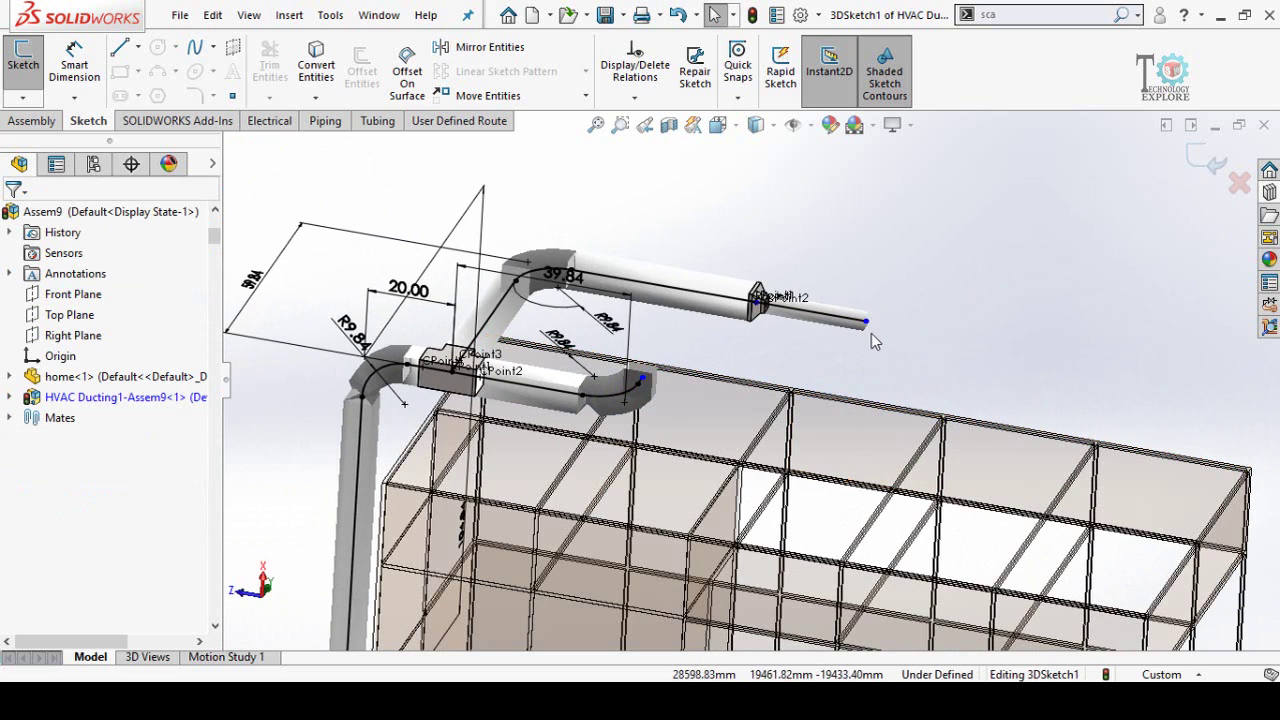
{"action": "mouse_move", "coordinate": [868, 430]}
{"action": "middle_mouse_down"}
{"action": "mouse_move", "coordinate": [859, 327]}
{"action": "mouse_move", "coordinate": [906, 251]}
{"action": "middle_mouse_up"}
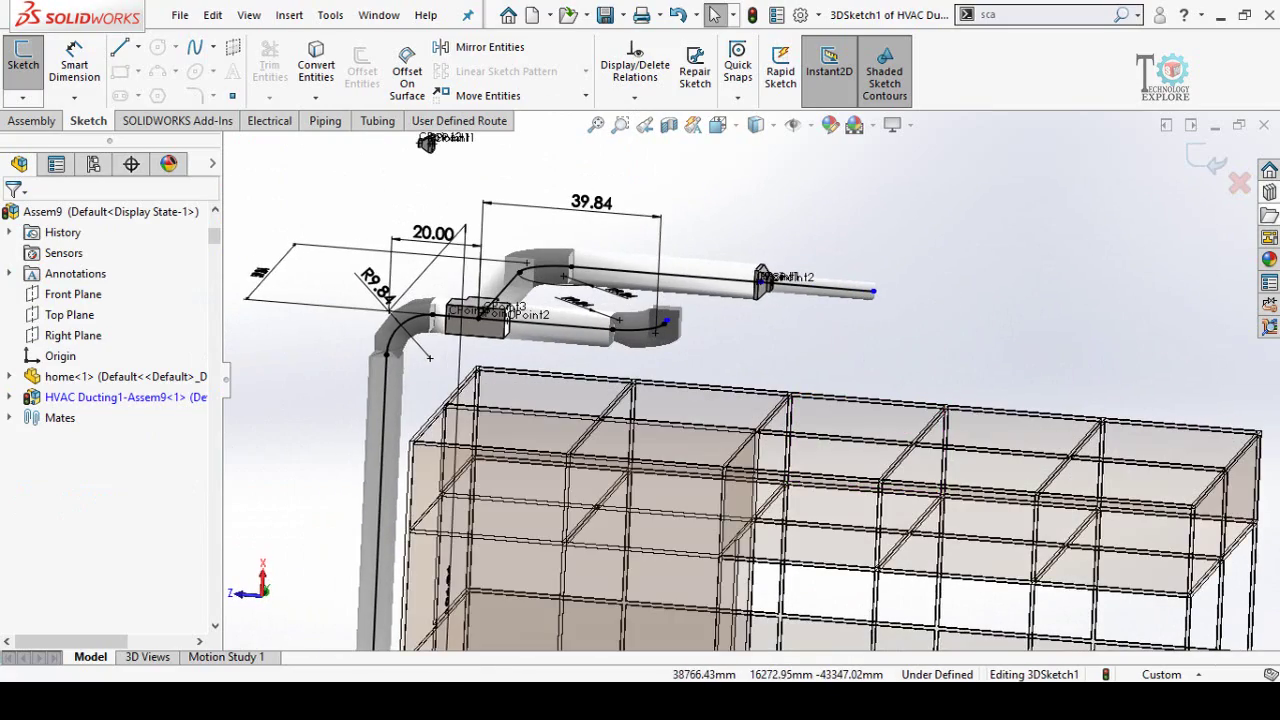
Place an hvac 90deg bend, configuration Horizontal Bend 1.0 x 1.0 x 0.002 at 90 Deg, on the narrow duct's open end
{"action": "left_click", "coordinate": [1270, 193]}
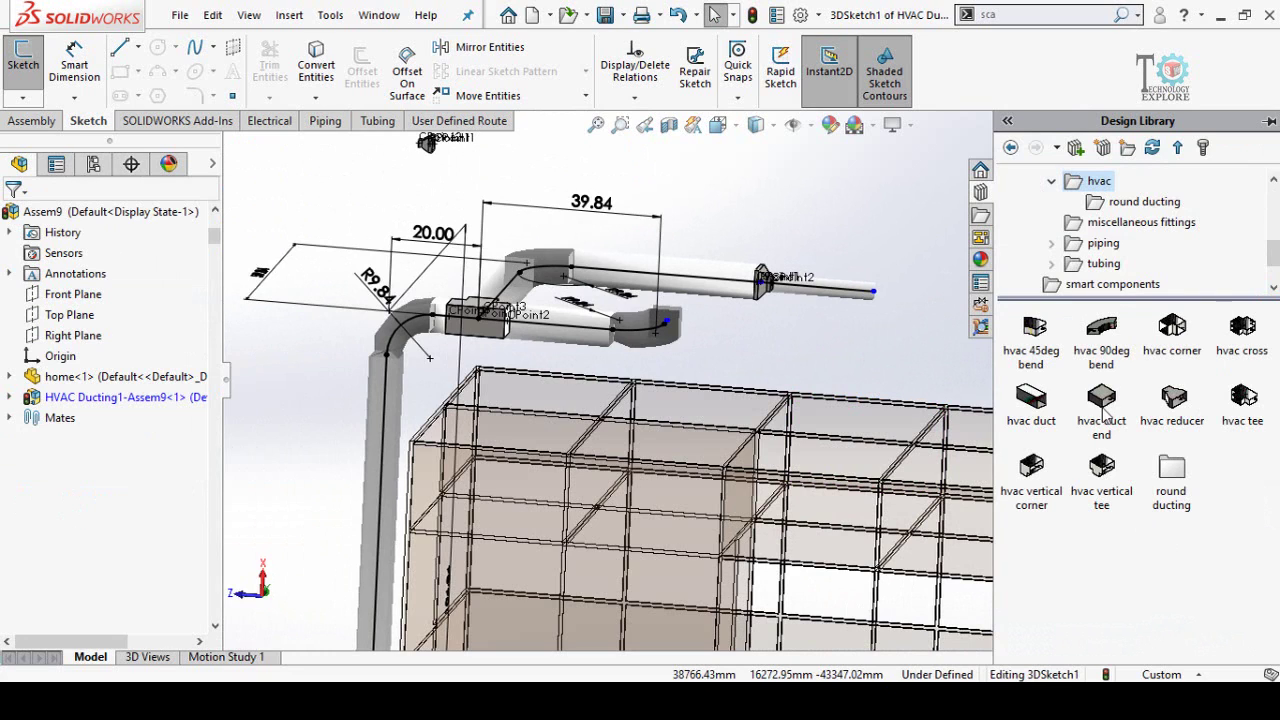
{"action": "left_click", "coordinate": [1100, 337]}
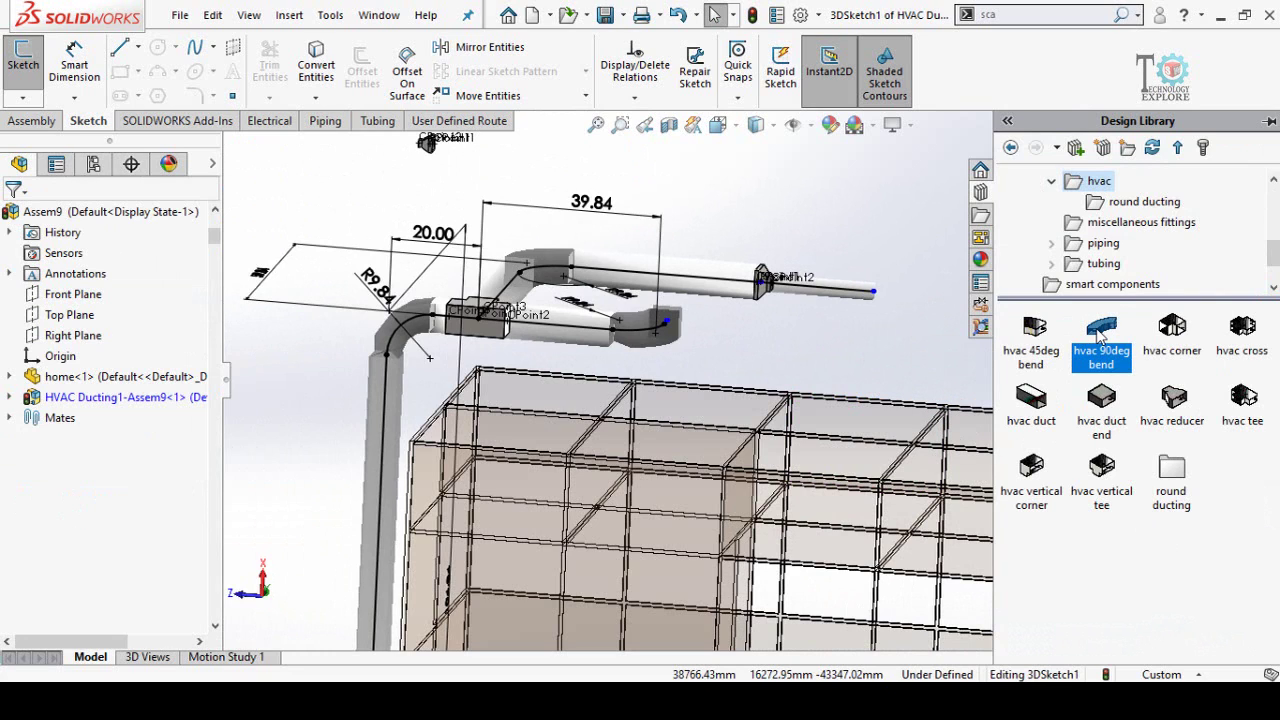
{"action": "left_click_drag", "start_coordinate": [930, 322], "coordinate": [878, 298]}
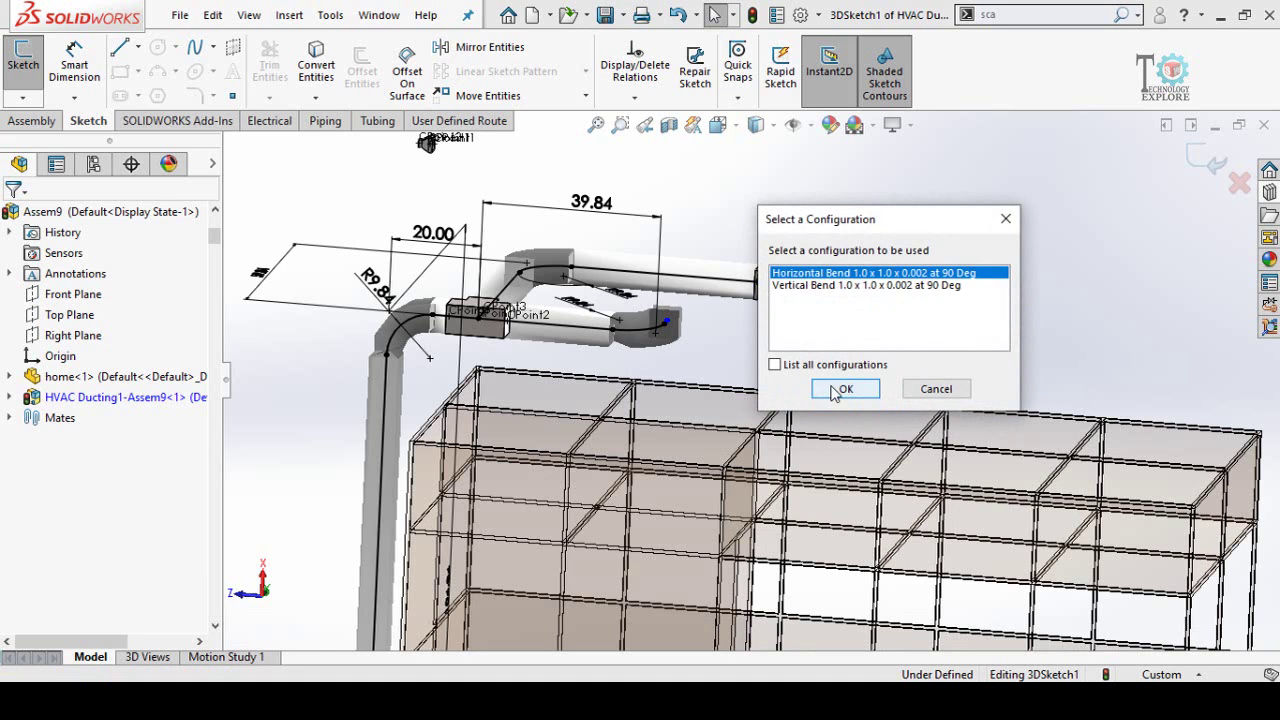
{"action": "left_click", "coordinate": [840, 390]}
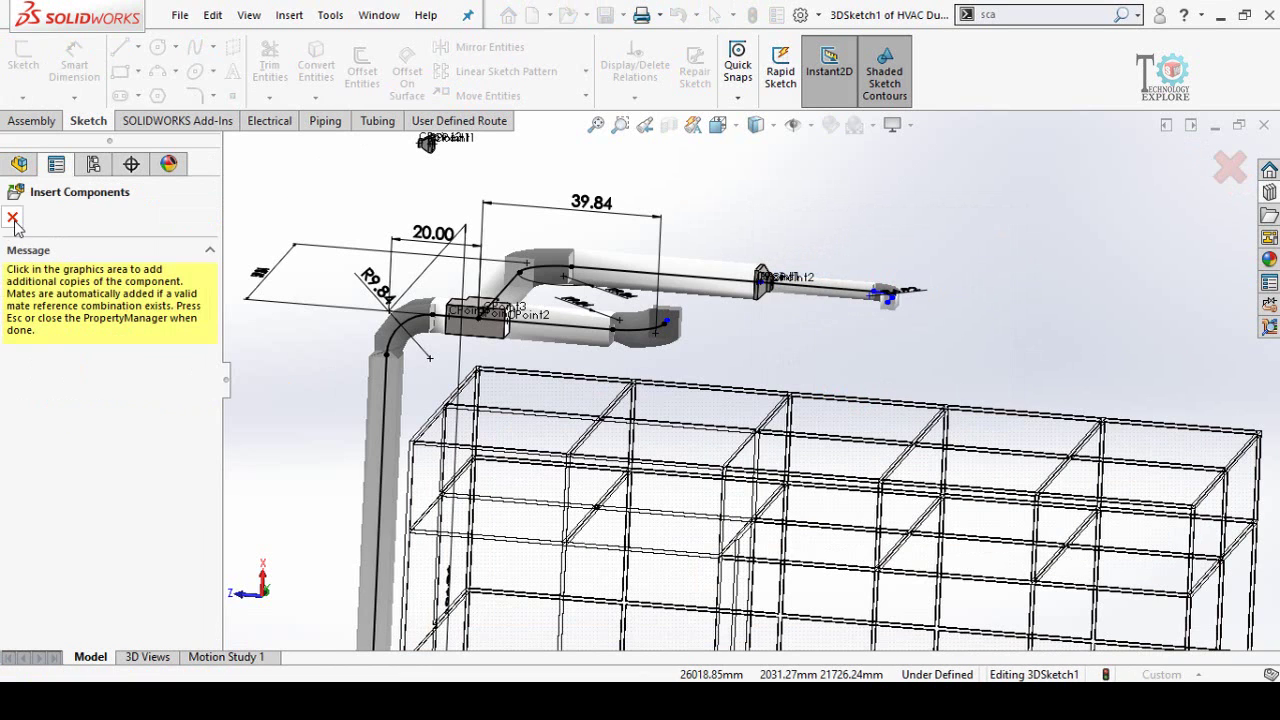
{"action": "left_click", "coordinate": [13, 218]}
{"action": "scroll", "coordinate": [842, 375], "scroll_direction": "up", "scroll_amount": 4}
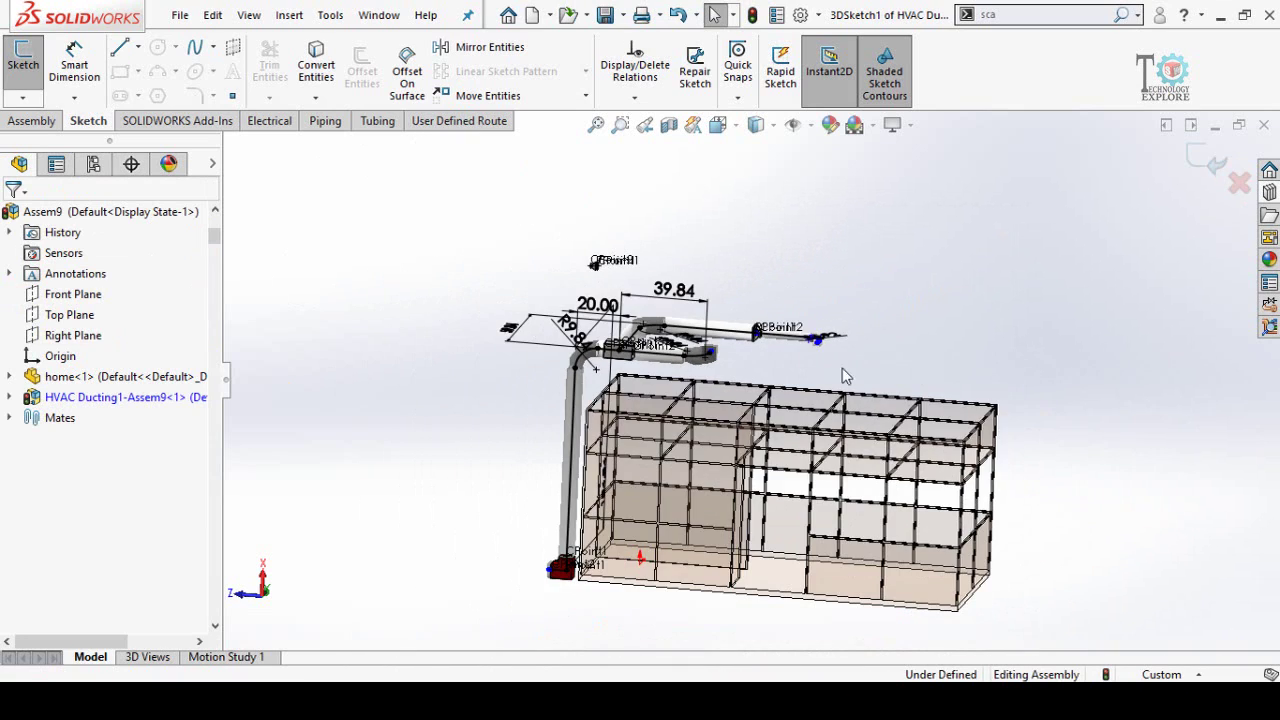
Add an Along X relation to the short line leaving the narrow duct's bend so it points down toward the house
{"action": "scroll", "coordinate": [842, 375], "scroll_direction": "down", "scroll_amount": 6}
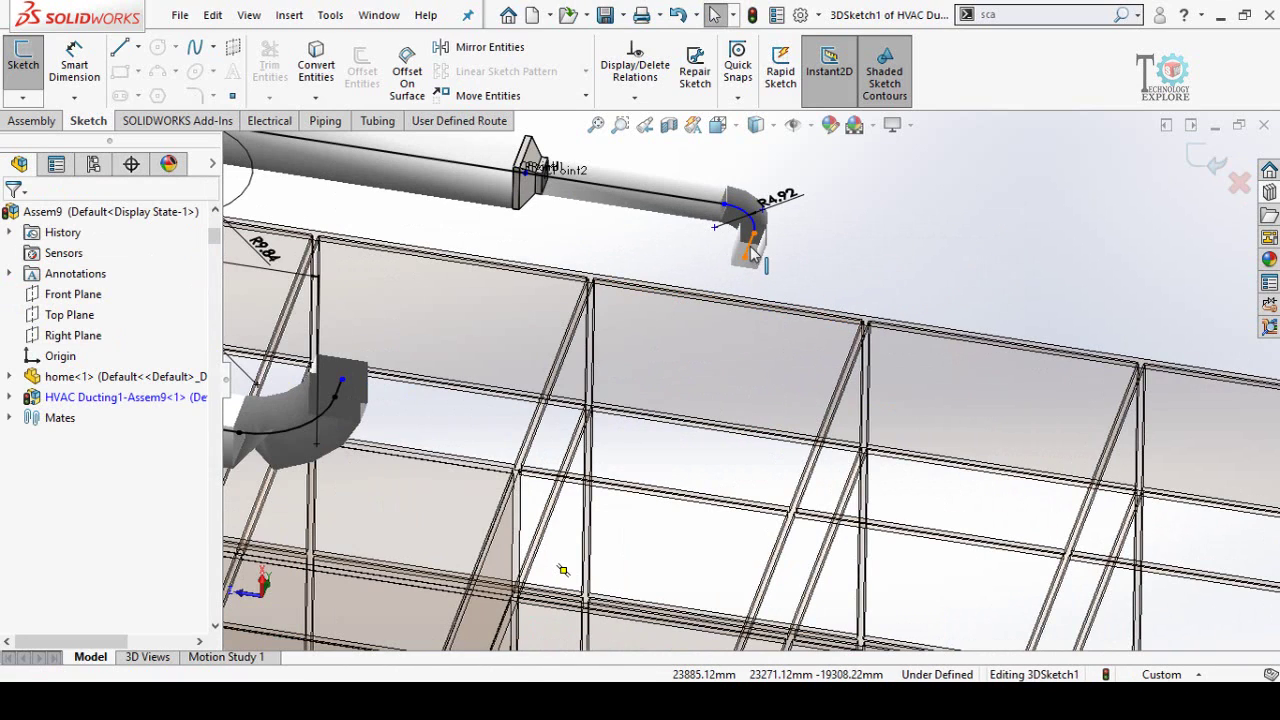
{"action": "left_click", "coordinate": [752, 254]}
{"action": "scroll", "coordinate": [757, 400], "scroll_direction": "up", "scroll_amount": 3}
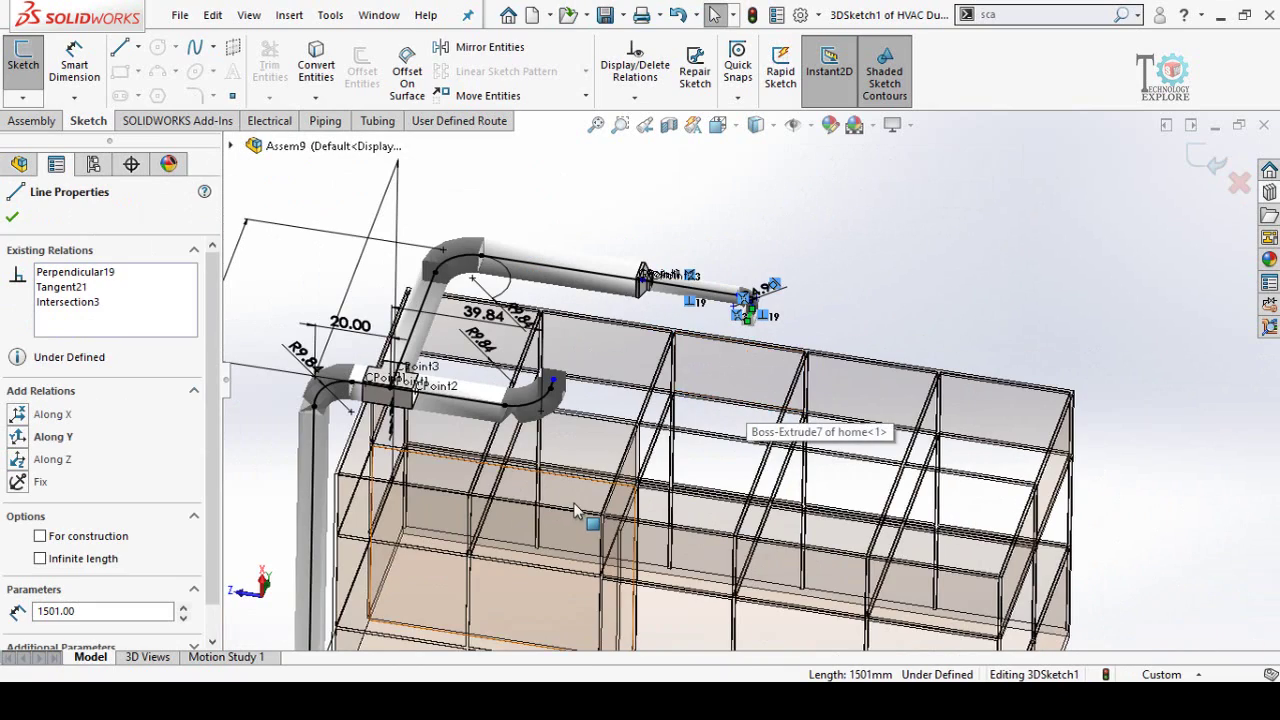
{"action": "middle_click_drag", "start_coordinate": [577, 512], "coordinate": [560, 430]}
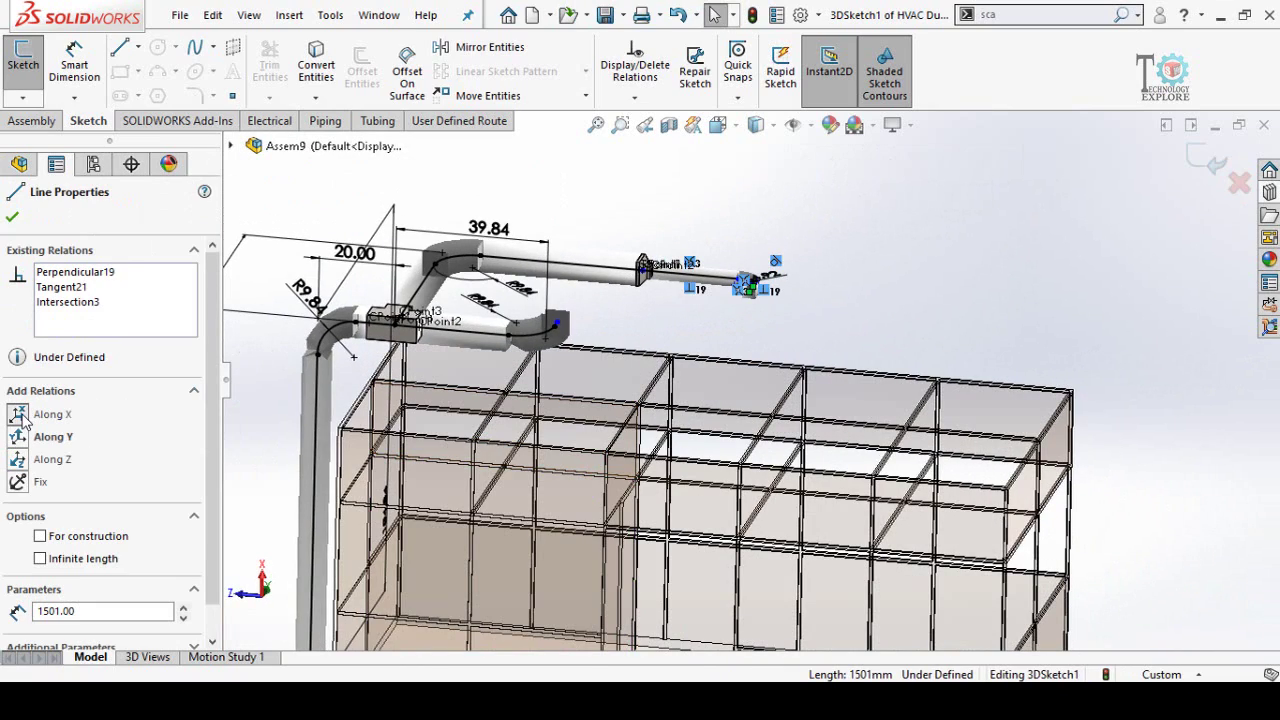
{"action": "left_click", "coordinate": [22, 417]}
{"action": "left_click", "coordinate": [777, 260]}
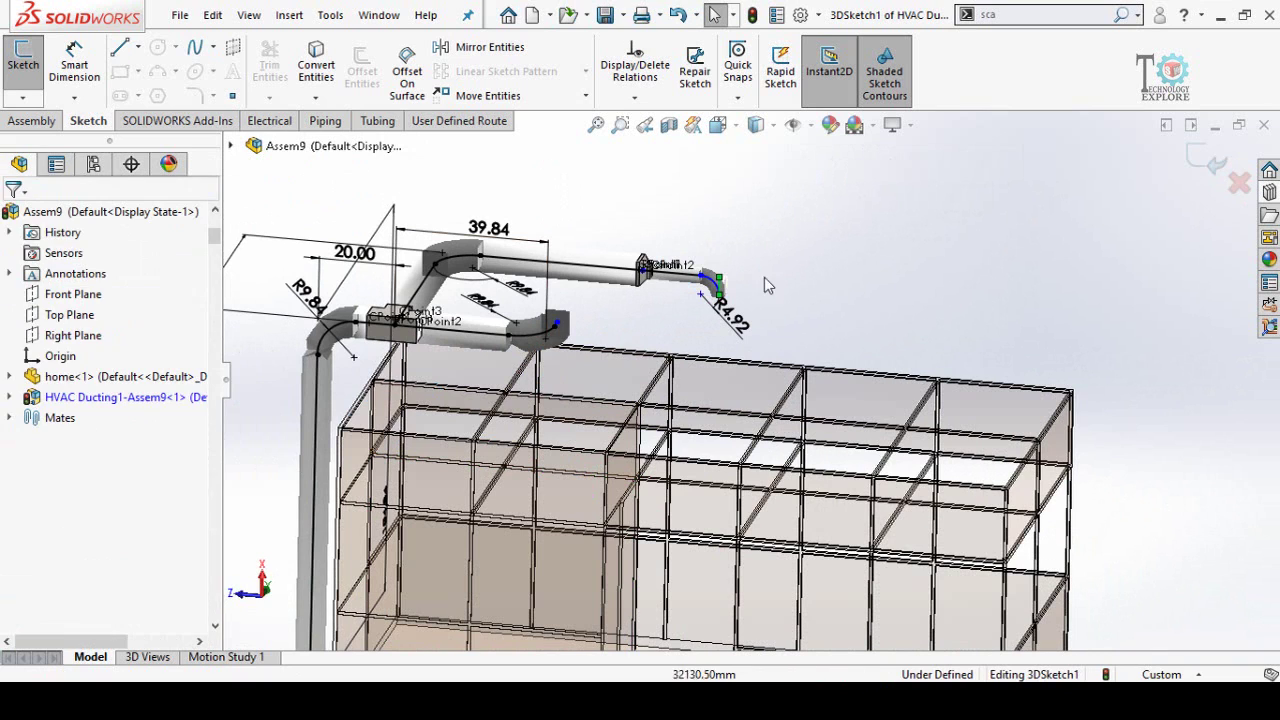
Extend the narrow vertical duct down from its bend to the roof frame of the house
{"action": "left_click_drag", "start_coordinate": [719, 291], "coordinate": [722, 390]}
{"action": "scroll", "coordinate": [708, 379], "scroll_direction": "down", "scroll_amount": 4}
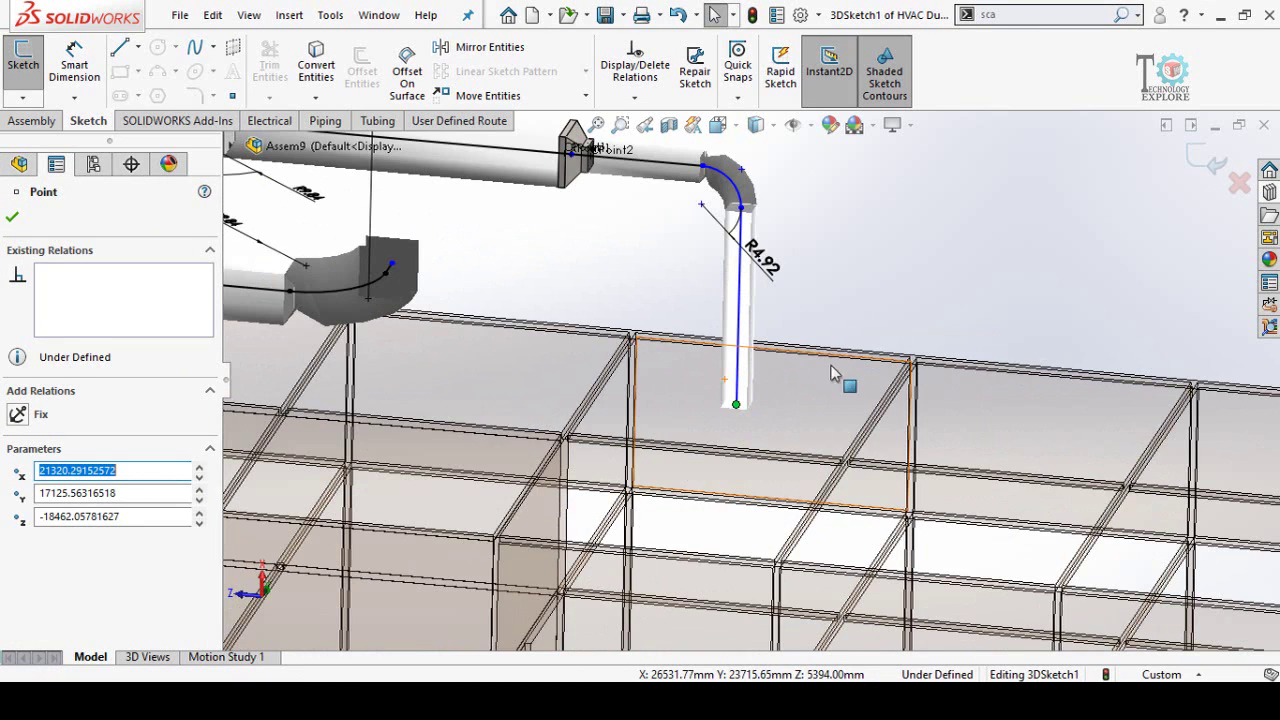
{"action": "key", "text": "Escape"}
{"action": "mouse_move", "coordinate": [706, 400]}
{"action": "middle_mouse_down"}
{"action": "mouse_move", "coordinate": [737, 509]}
{"action": "mouse_move", "coordinate": [731, 309]}
{"action": "mouse_move", "coordinate": [738, 352]}
{"action": "mouse_move", "coordinate": [743, 249]}
{"action": "middle_mouse_up"}
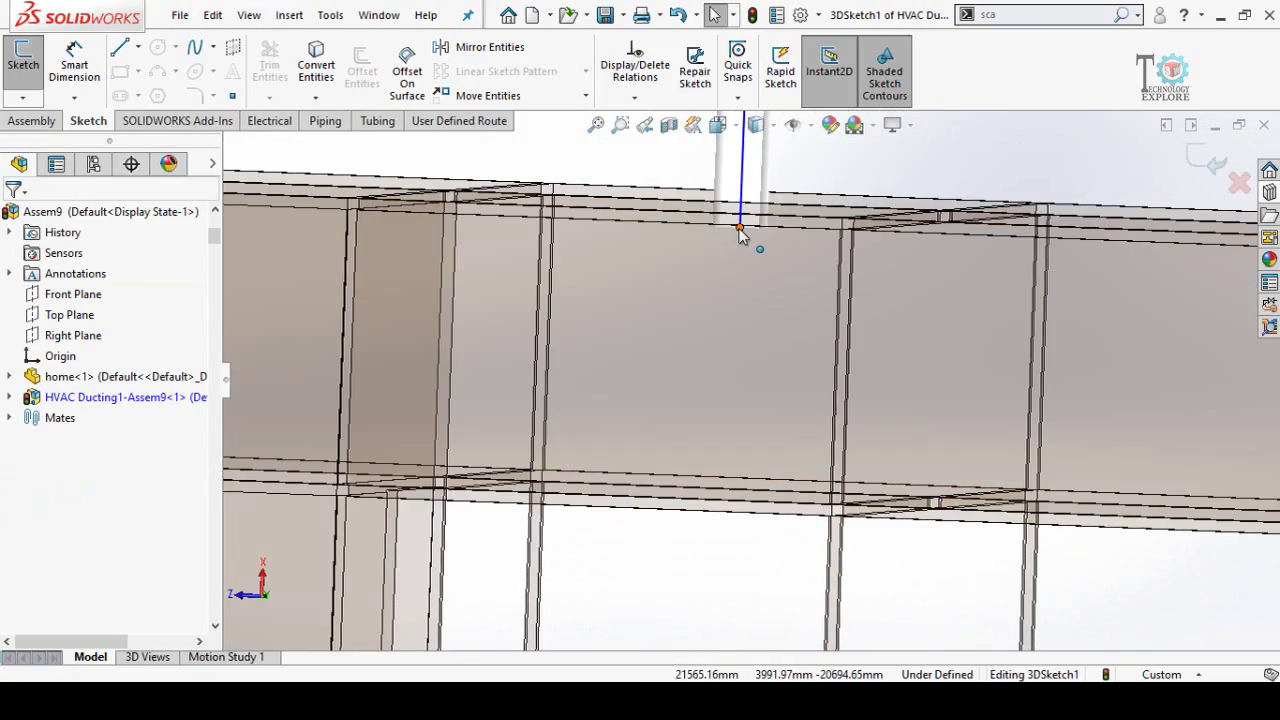
{"action": "mouse_move", "coordinate": [754, 296]}
{"action": "middle_mouse_down"}
{"action": "mouse_move", "coordinate": [756, 272]}
{"action": "mouse_move", "coordinate": [736, 310]}
{"action": "middle_mouse_up"}
{"action": "scroll", "coordinate": [736, 310], "scroll_direction": "down", "scroll_amount": 3}
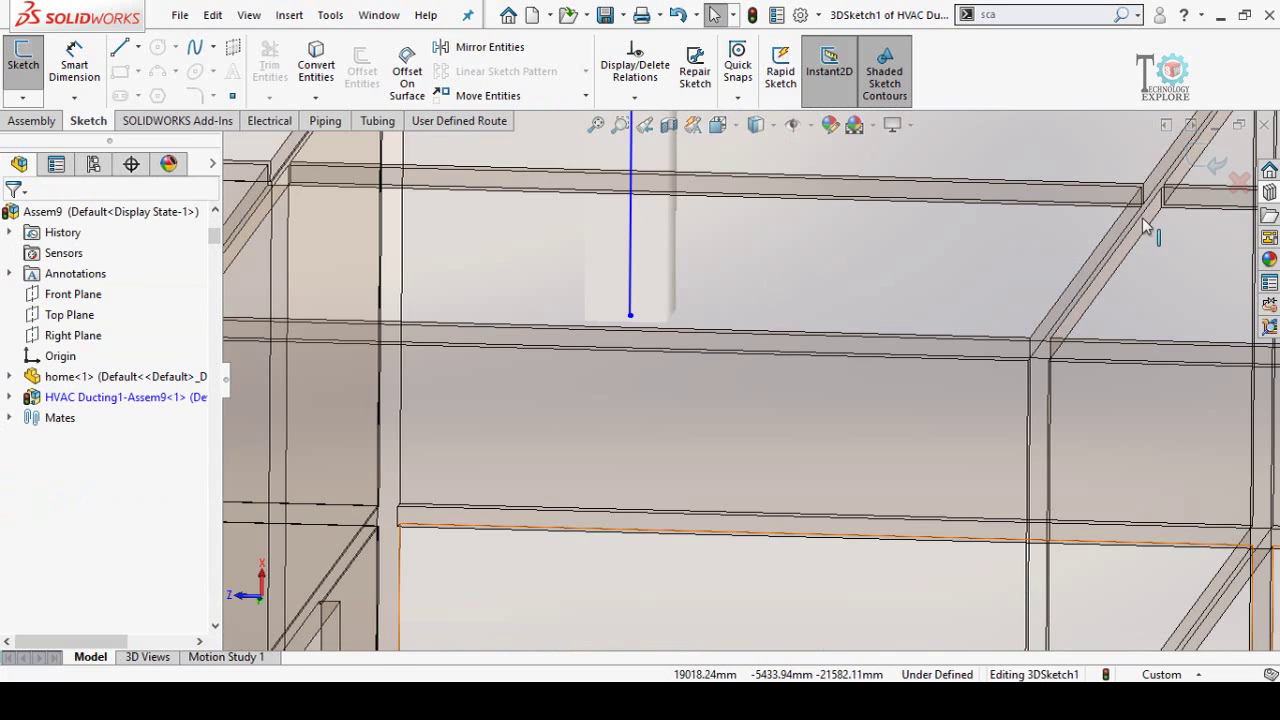
Cap the vertical duct's lower end with an hvac duct end, configuration Rectangular Duct End 1.0 x 1.0 x 0.002
{"action": "left_click", "coordinate": [1268, 192]}
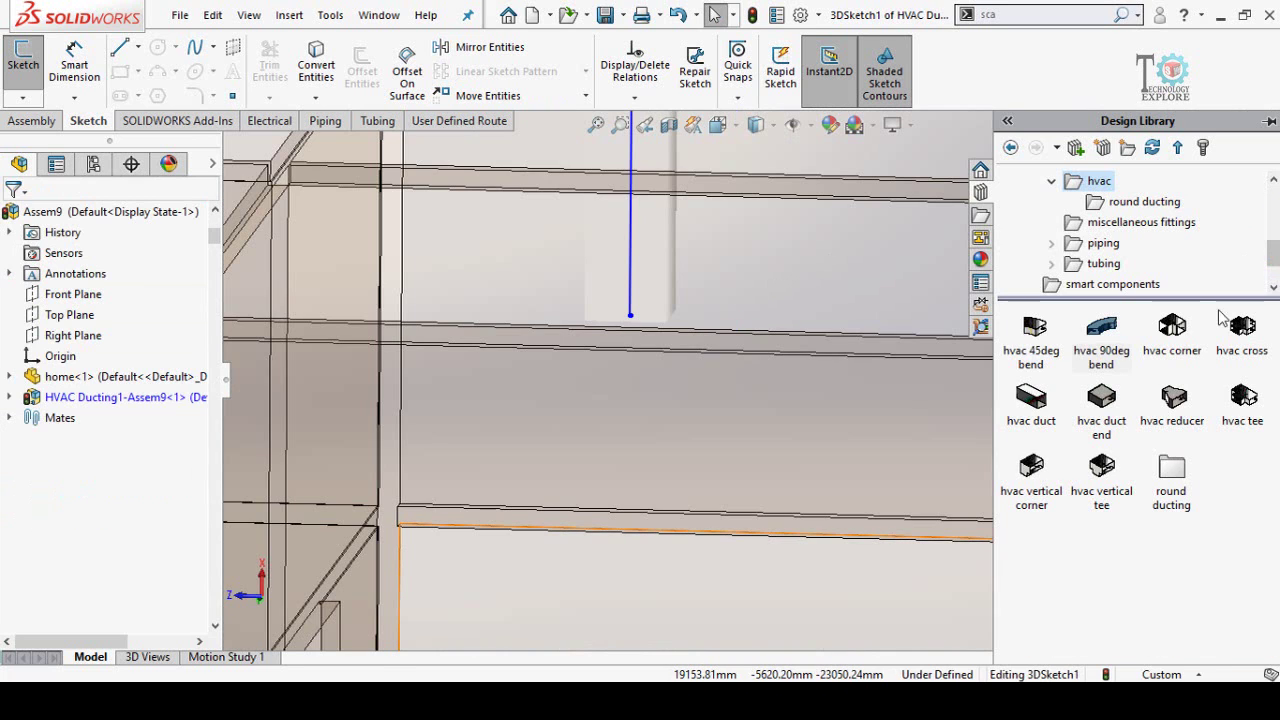
{"action": "mouse_move", "coordinate": [1101, 401]}
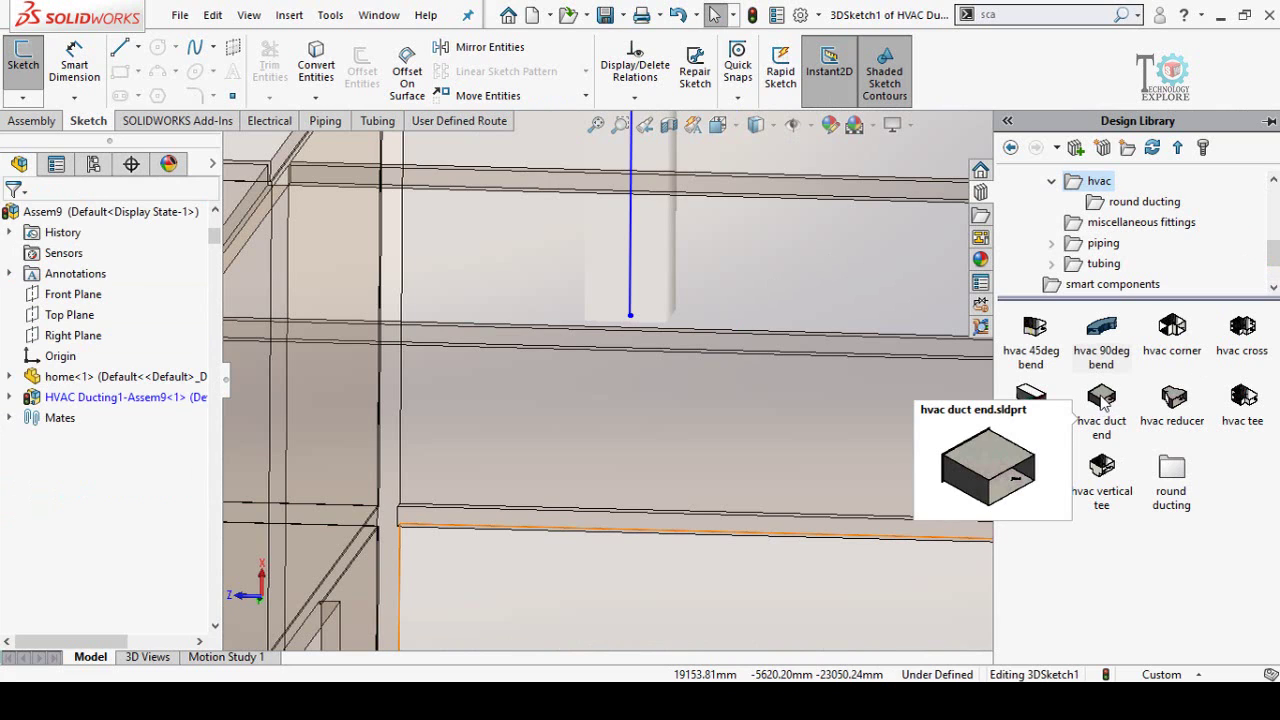
{"action": "mouse_move", "coordinate": [1112, 400]}
{"action": "left_mouse_down"}
{"action": "mouse_move", "coordinate": [868, 391]}
{"action": "mouse_move", "coordinate": [654, 340]}
{"action": "mouse_move", "coordinate": [634, 320]}
{"action": "left_mouse_up"}
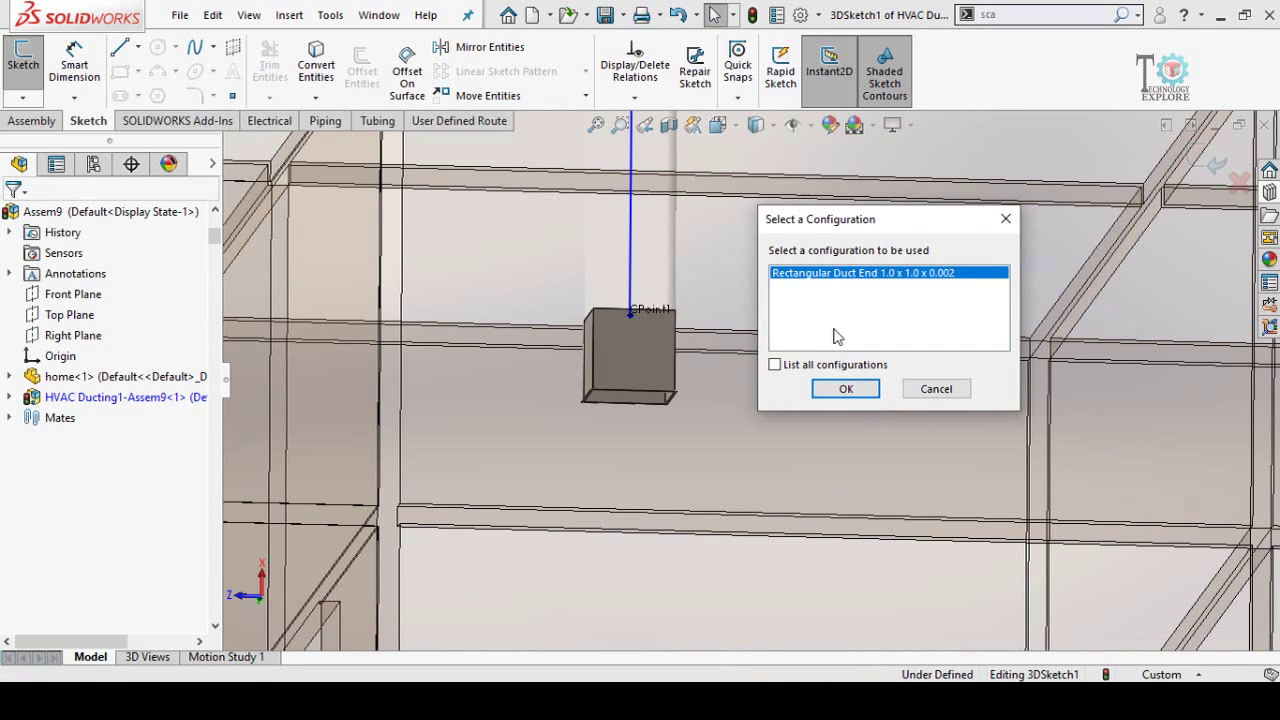
{"action": "left_click", "coordinate": [846, 389]}
{"action": "scroll", "coordinate": [740, 420], "scroll_direction": "down", "scroll_amount": 5}
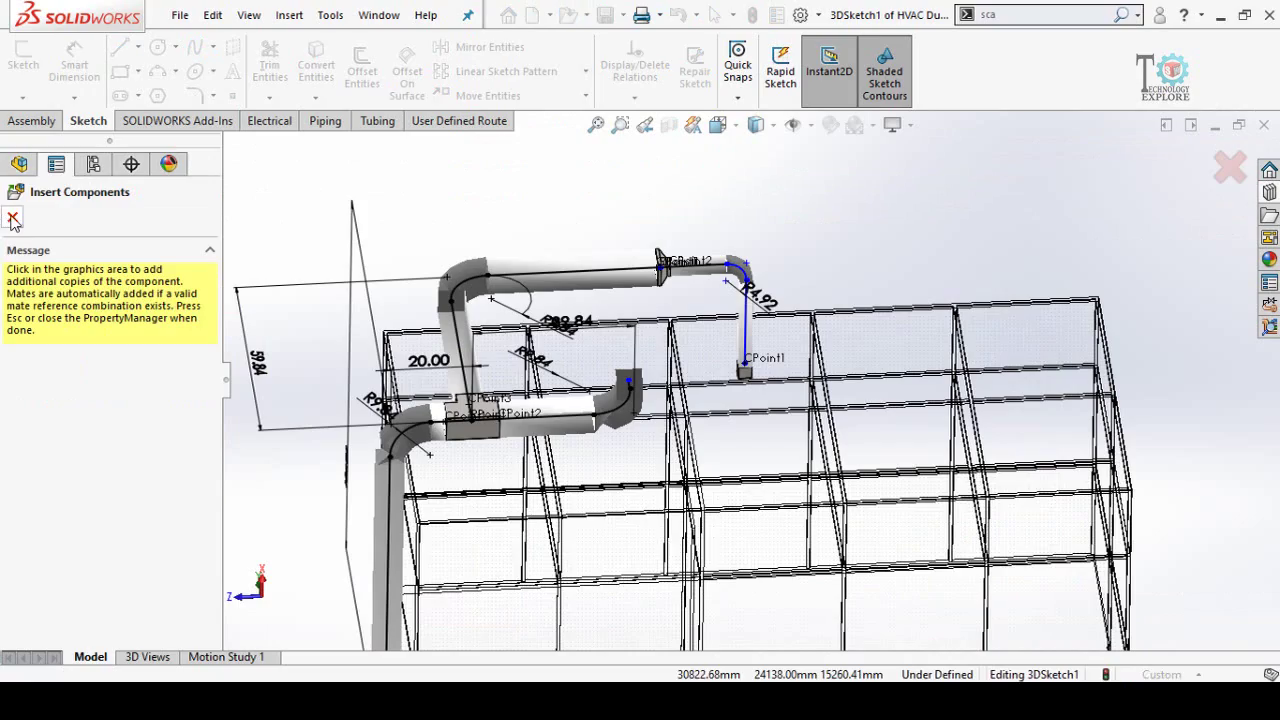
{"action": "key", "text": "Escape"}
{"action": "scroll", "coordinate": [627, 394], "scroll_direction": "down", "scroll_amount": 4}
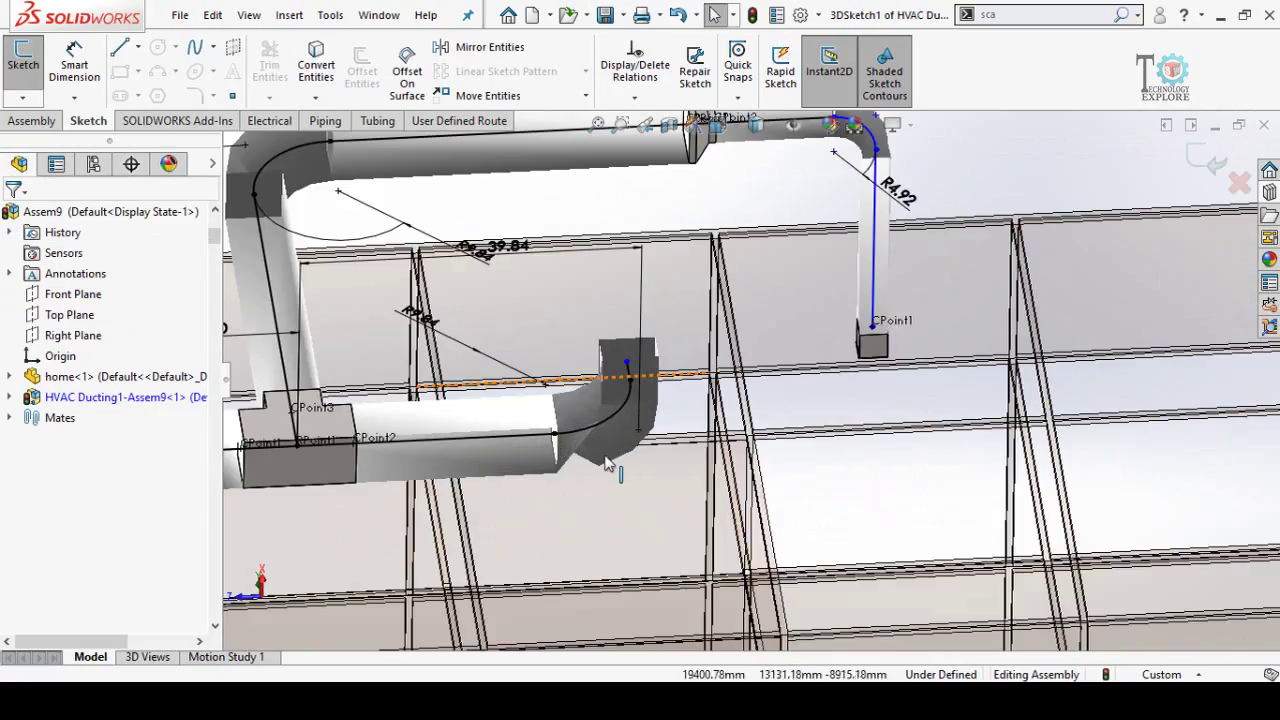
Place an hvac vertical tee, configuration Vertical Tee 2.0 x 2.0 x 2.0 x 2.0, on the open end of the main tee branch's bend
{"action": "middle_click_drag", "start_coordinate": [610, 463], "coordinate": [749, 437]}
{"action": "scroll", "coordinate": [749, 437], "scroll_direction": "up", "scroll_amount": 3}
{"action": "scroll", "coordinate": [744, 435], "scroll_direction": "down", "scroll_amount": 3}
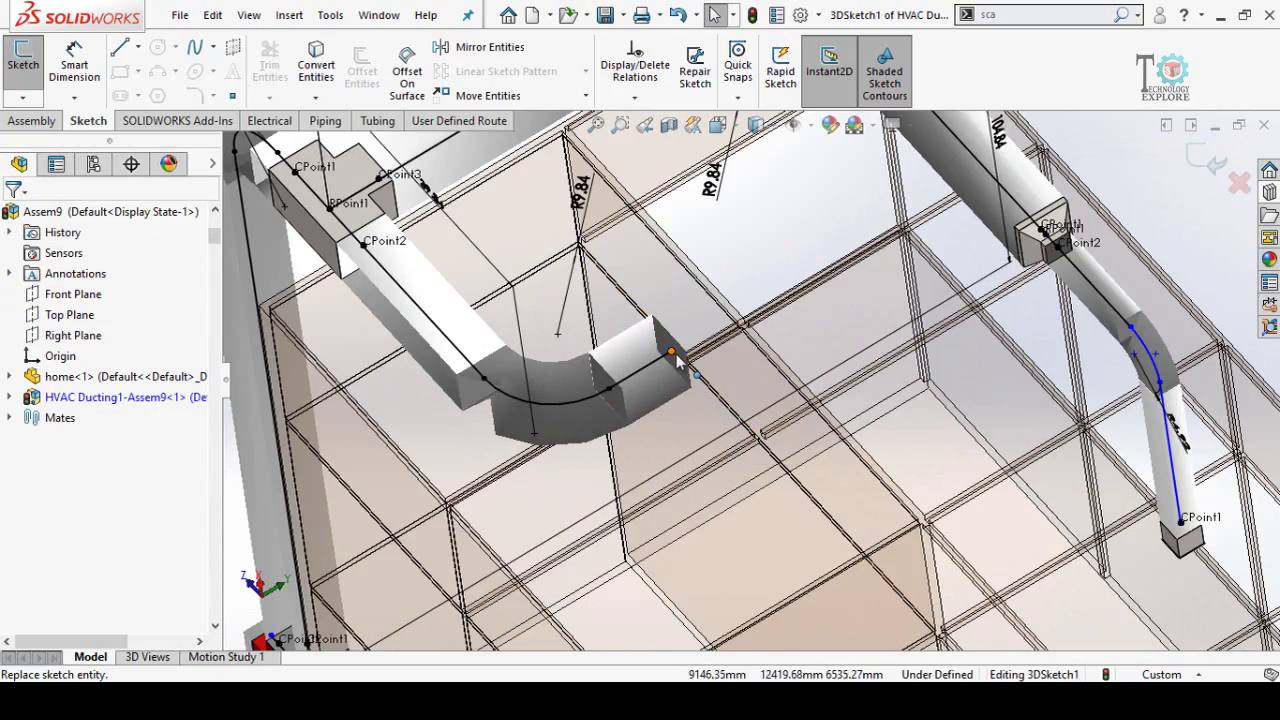
{"action": "middle_click_drag", "start_coordinate": [923, 371], "coordinate": [1182, 215]}
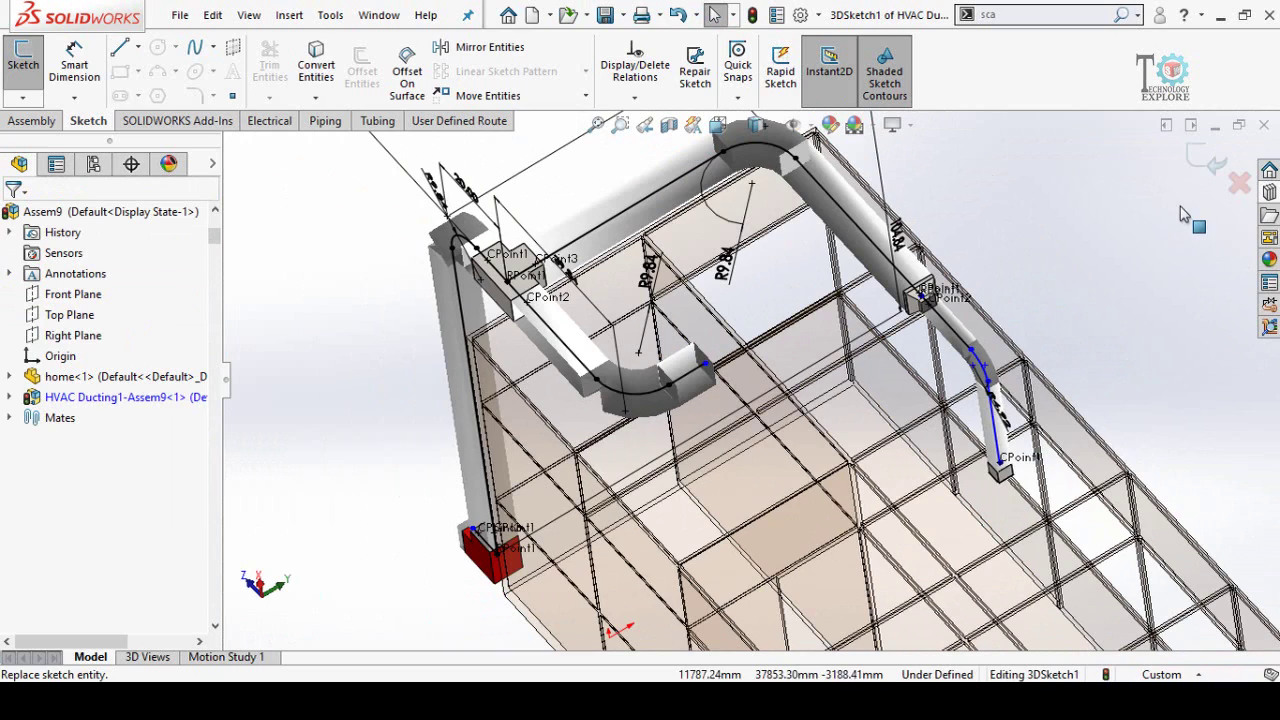
{"action": "left_click", "coordinate": [1269, 193]}
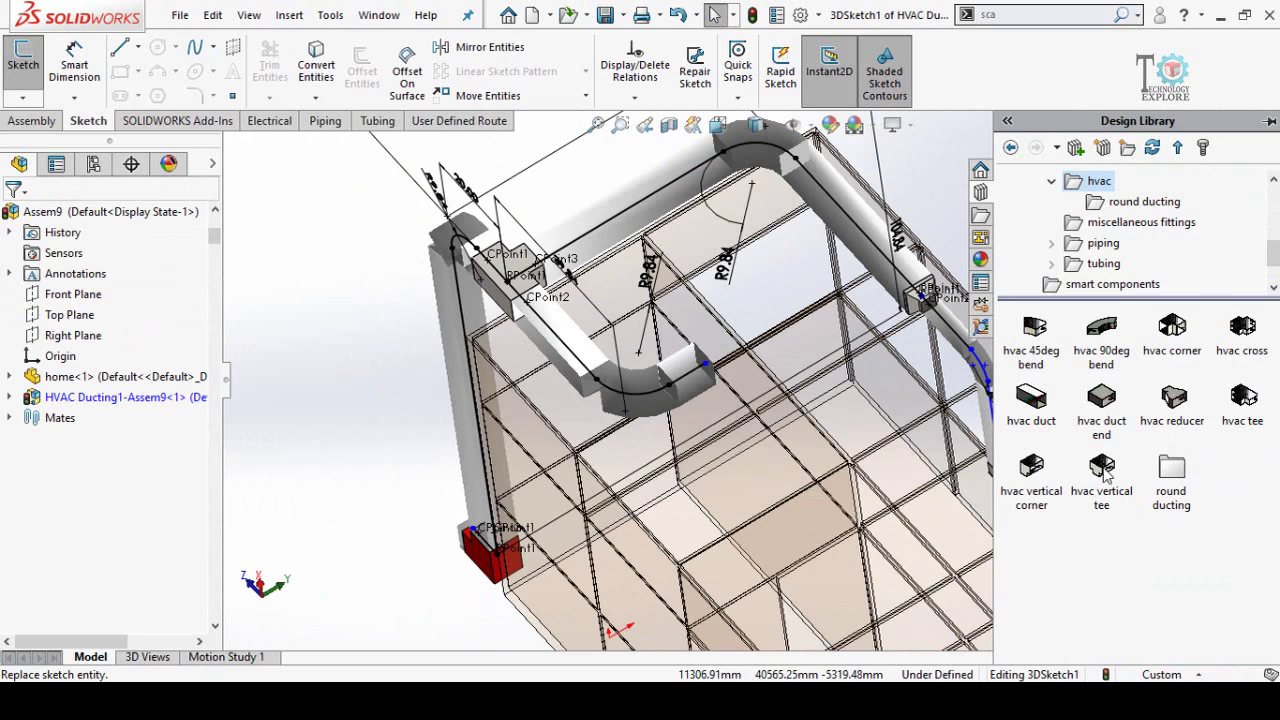
{"action": "left_click_drag", "start_coordinate": [1105, 475], "coordinate": [706, 374]}
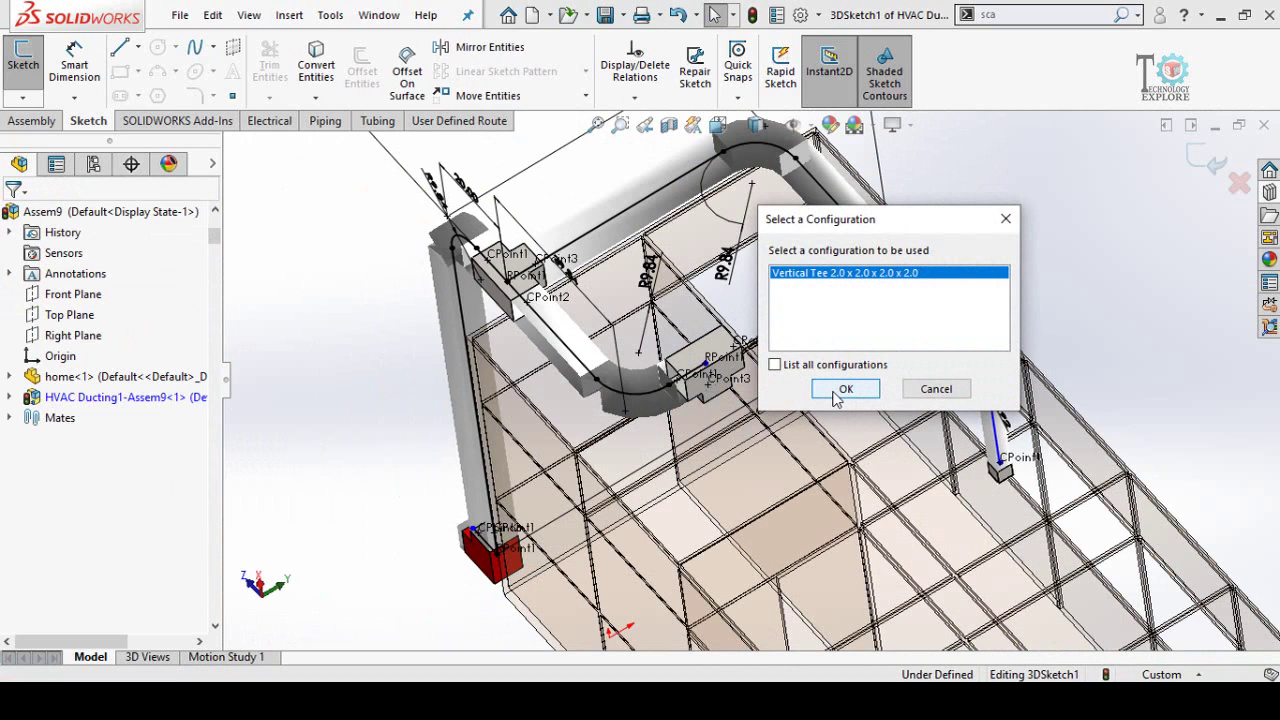
{"action": "left_click", "coordinate": [845, 389]}
{"action": "left_click", "coordinate": [10, 217]}
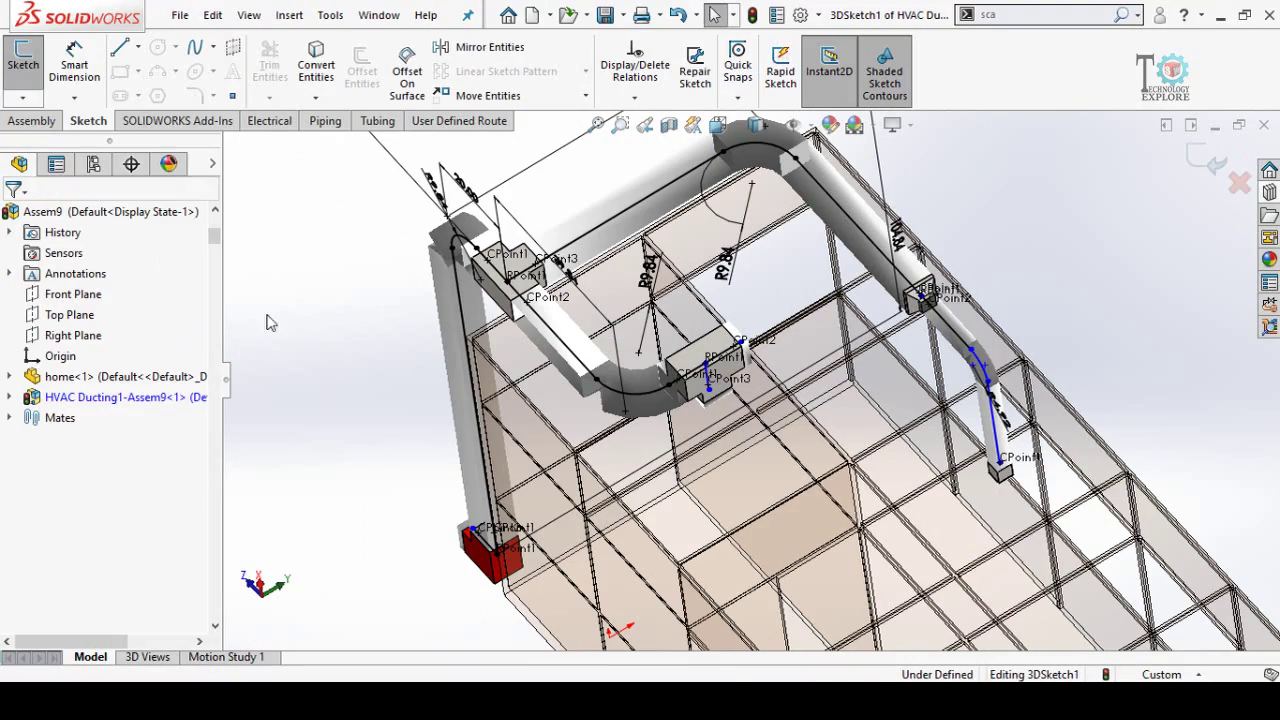
Extend the vertical tee's downward branch so the duct reaches into the house's roof frame
{"action": "middle_click_drag", "start_coordinate": [800, 330], "coordinate": [785, 295]}
{"action": "scroll", "coordinate": [700, 300], "scroll_direction": "down", "scroll_amount": 5}
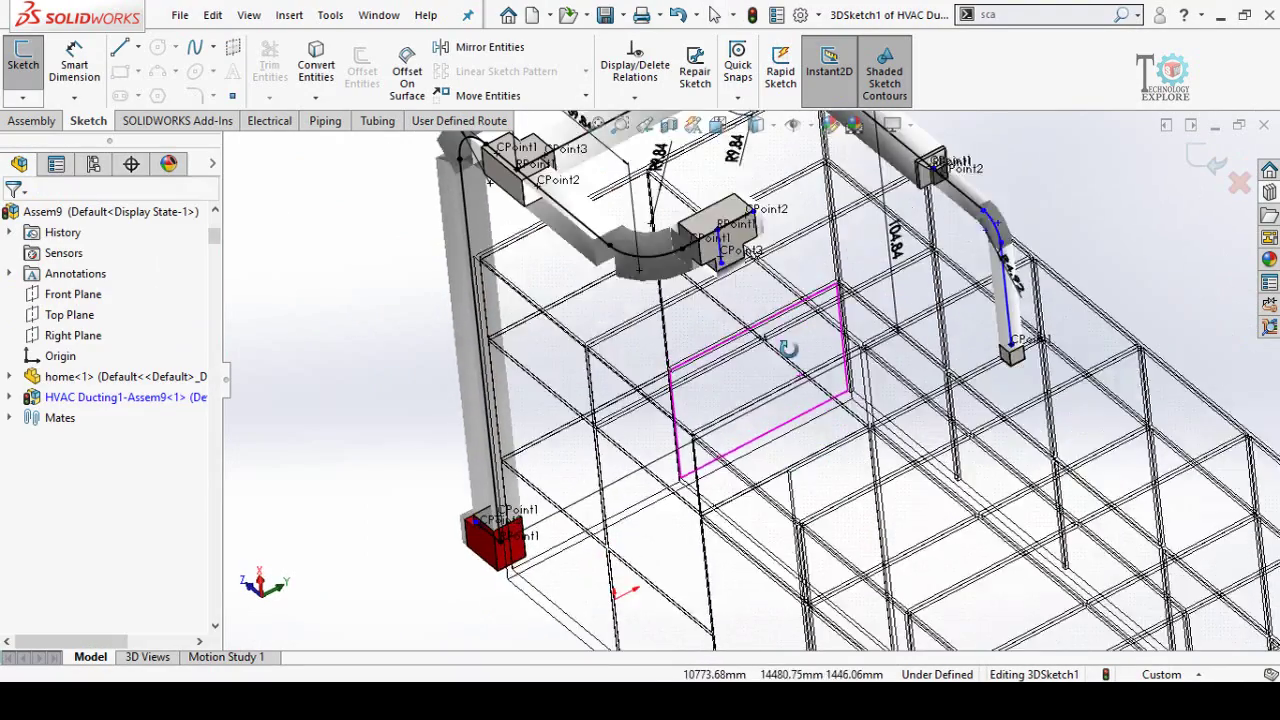
{"action": "scroll", "coordinate": [690, 300], "scroll_direction": "down", "scroll_amount": 6}
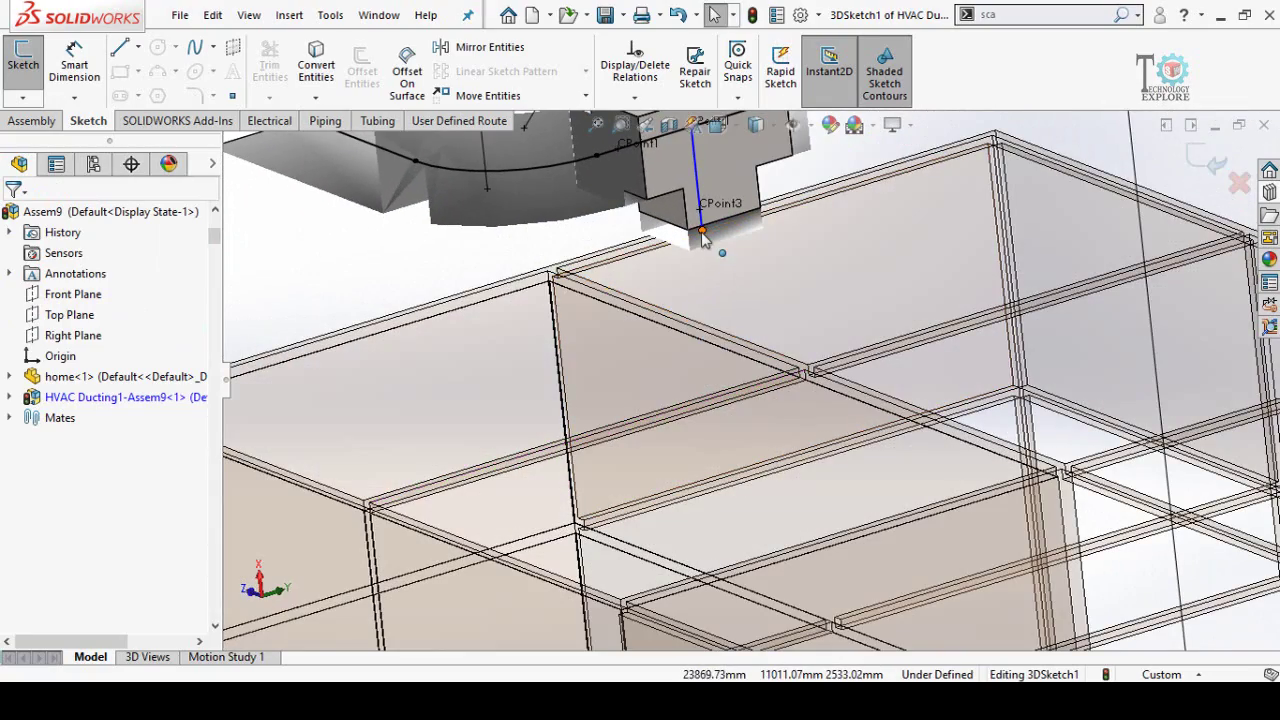
{"action": "left_click_drag", "start_coordinate": [700, 232], "coordinate": [712, 374]}
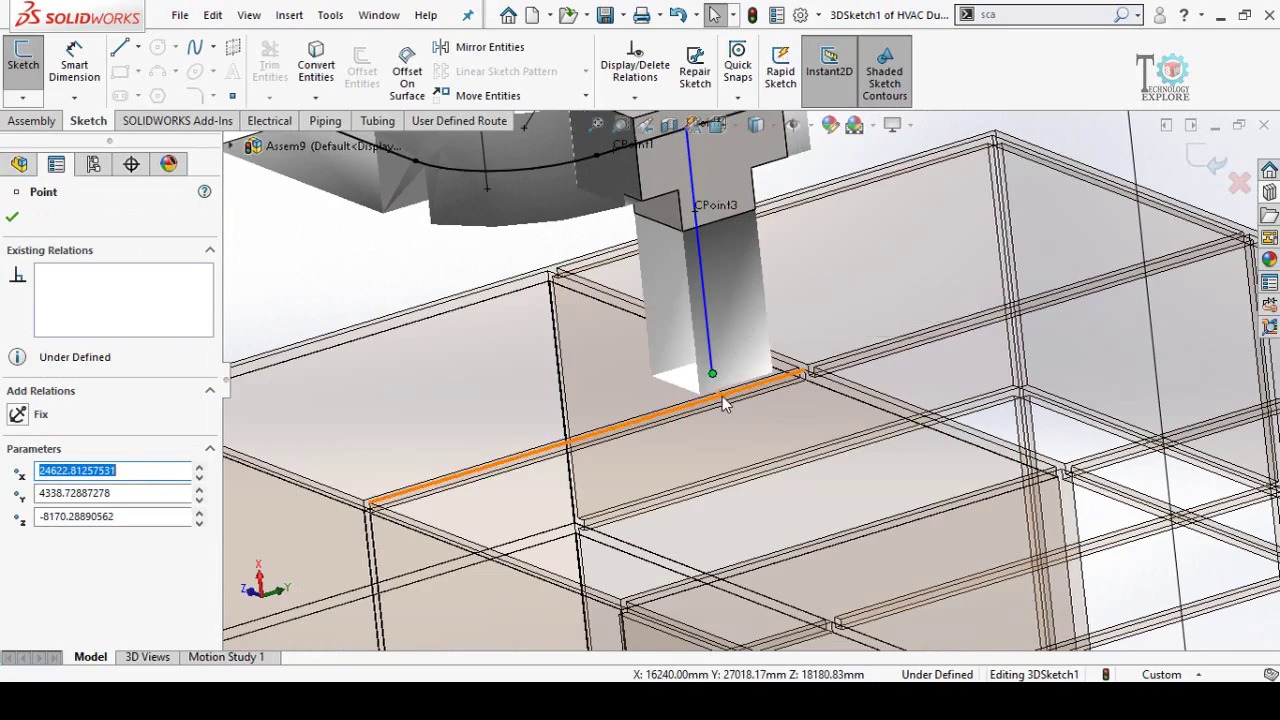
{"action": "scroll", "coordinate": [726, 400], "scroll_direction": "up", "scroll_amount": 5}
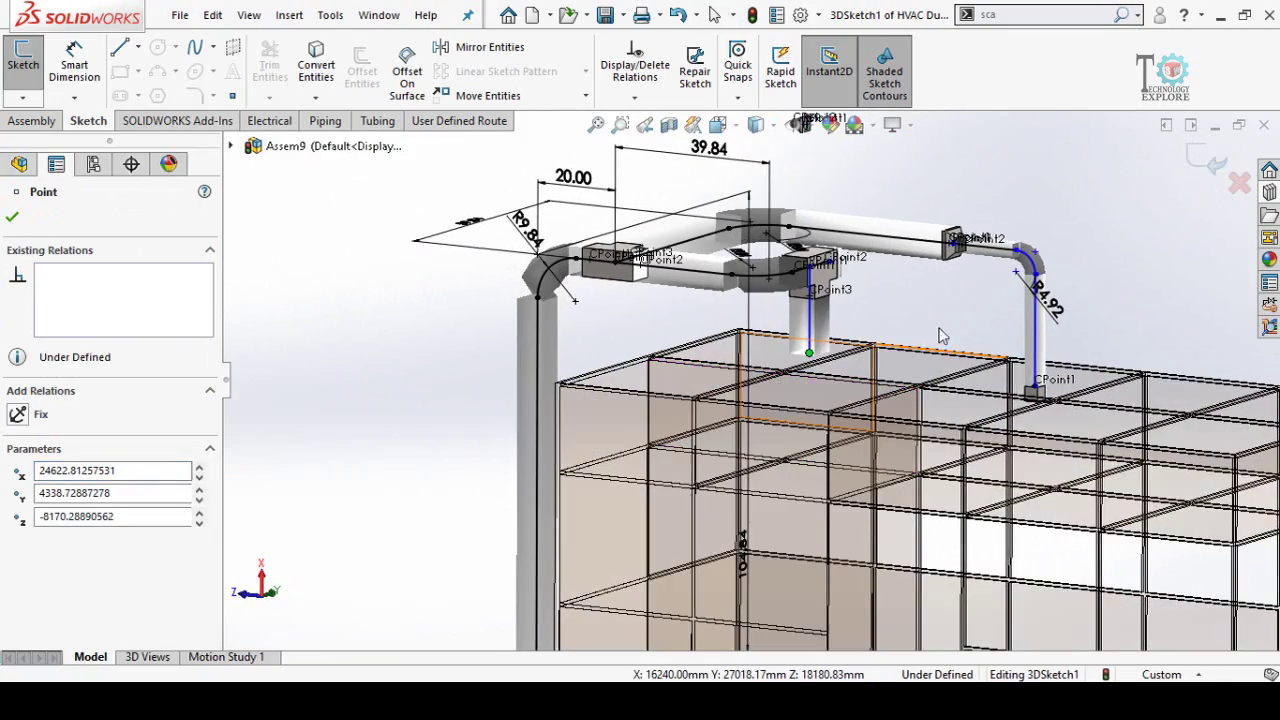
{"action": "key", "text": "Escape"}
{"action": "scroll", "coordinate": [813, 375], "scroll_direction": "down", "scroll_amount": 4}
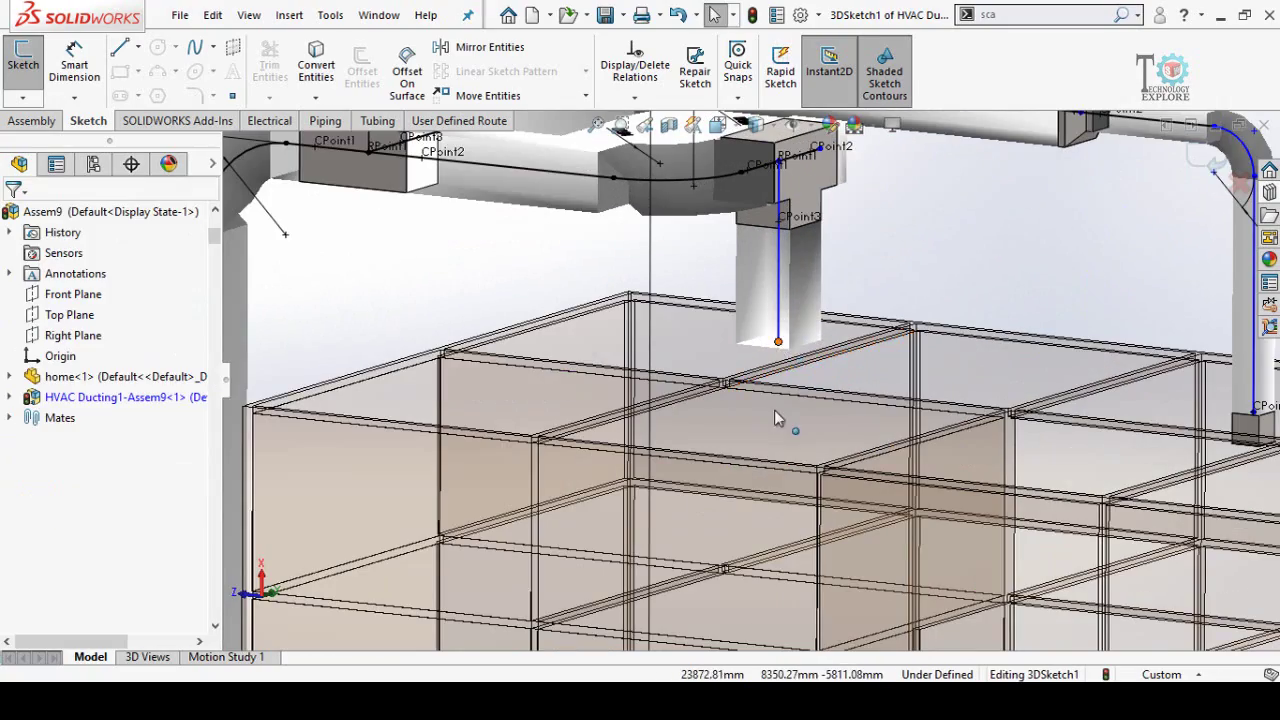
{"action": "left_click_drag", "start_coordinate": [775, 418], "coordinate": [880, 443]}
{"action": "middle_click_drag", "start_coordinate": [880, 443], "coordinate": [850, 430]}
{"action": "left_click_drag", "start_coordinate": [744, 389], "coordinate": [744, 427]}
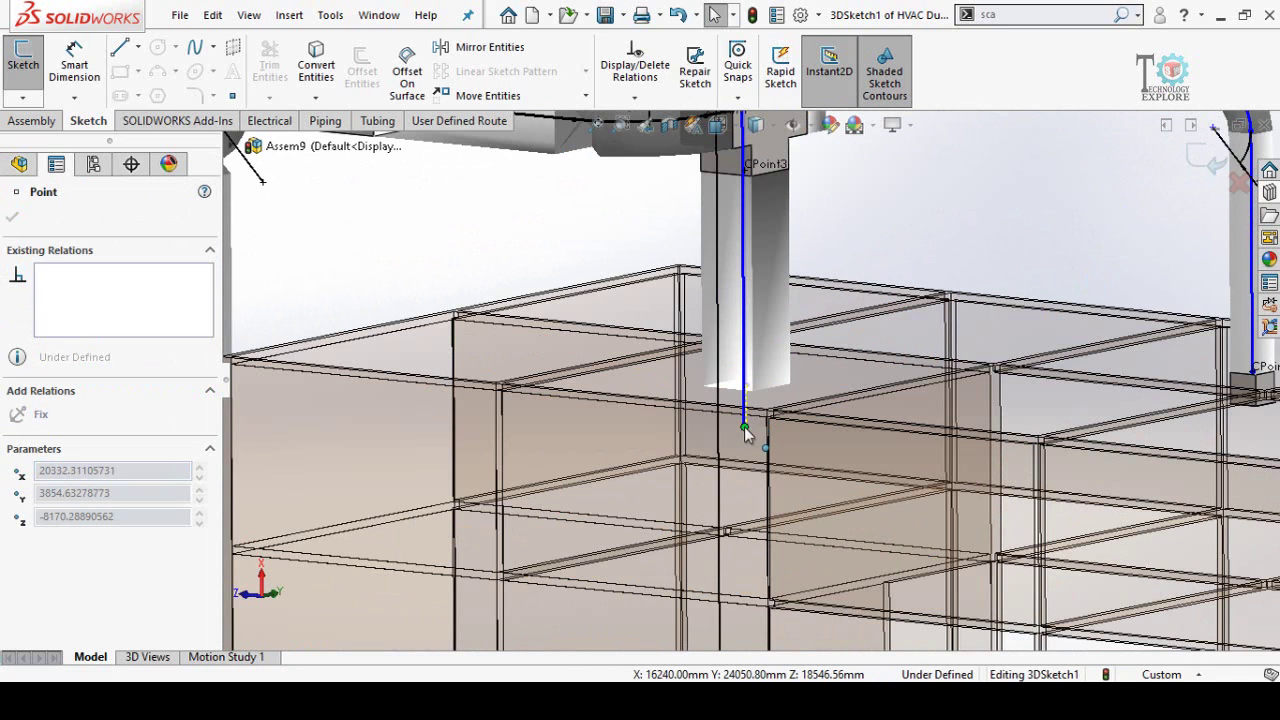
{"action": "scroll", "coordinate": [745, 428], "scroll_direction": "up", "scroll_amount": 5}
{"action": "key", "text": "Escape"}
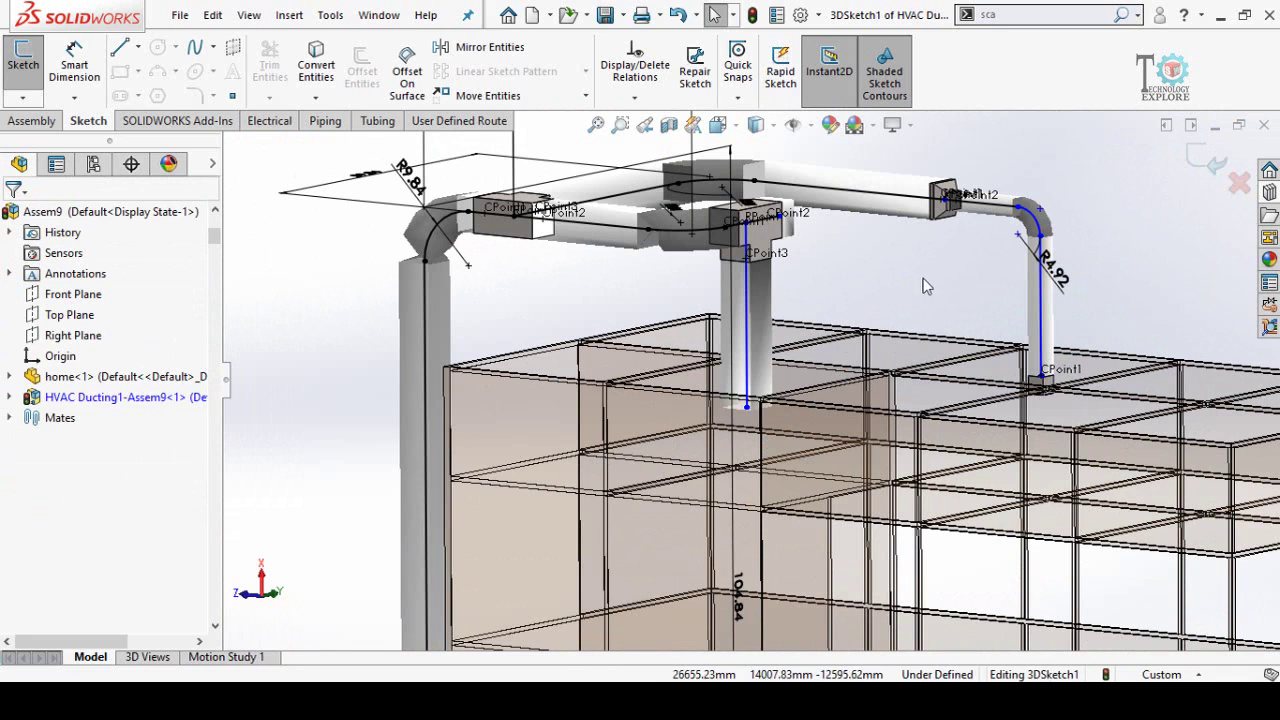
Cap the lower end of the vertical tee's downward duct with an hvac duct end, configuration Rectangular Duct End 2.0 x 2.0 x 0.002
{"action": "scroll", "coordinate": [740, 418], "scroll_direction": "down", "scroll_amount": 5}
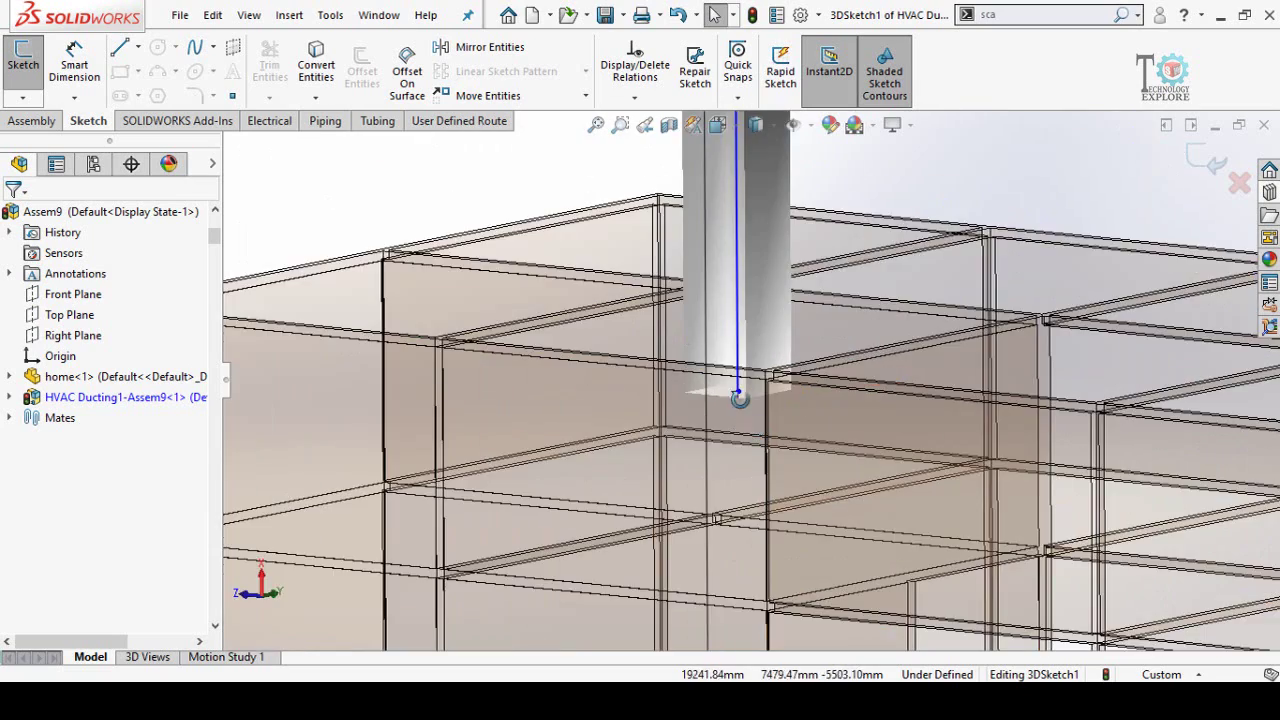
{"action": "scroll", "coordinate": [696, 426], "scroll_direction": "down", "scroll_amount": 2}
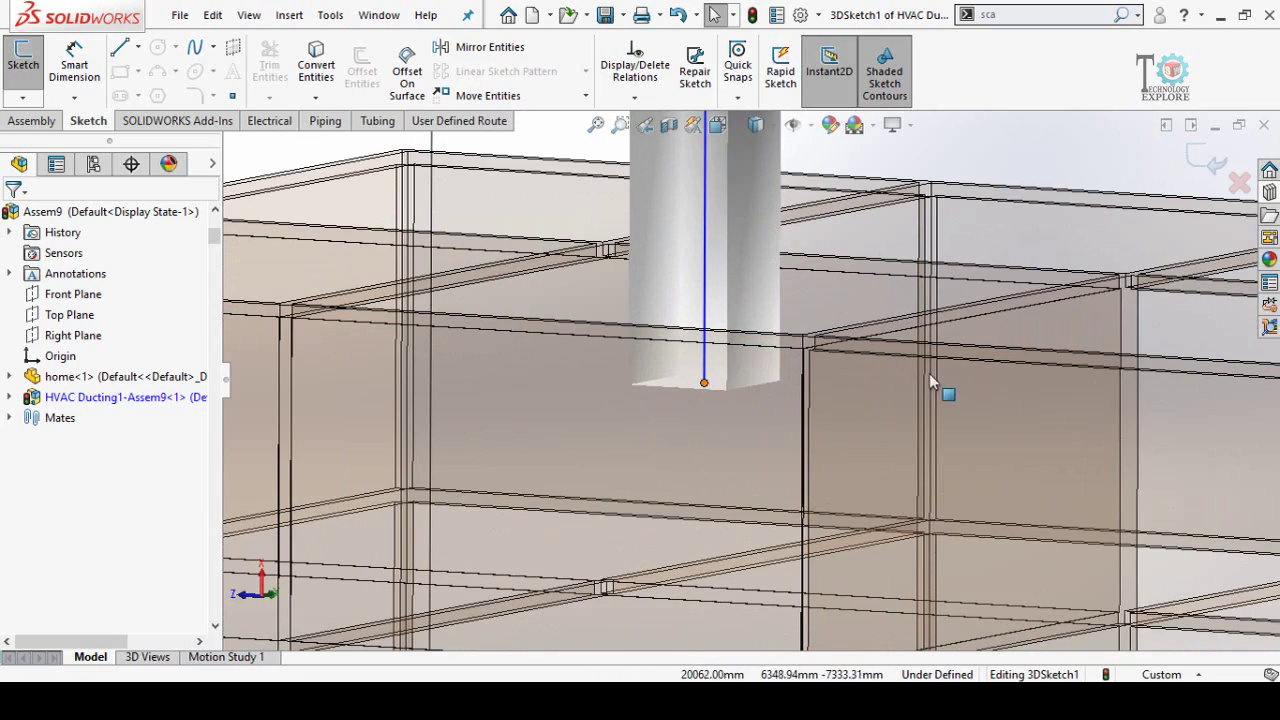
{"action": "left_click", "coordinate": [1269, 193]}
{"action": "mouse_move", "coordinate": [1118, 400]}
{"action": "left_mouse_down"}
{"action": "mouse_move", "coordinate": [734, 409]}
{"action": "mouse_move", "coordinate": [703, 383]}
{"action": "left_mouse_up"}
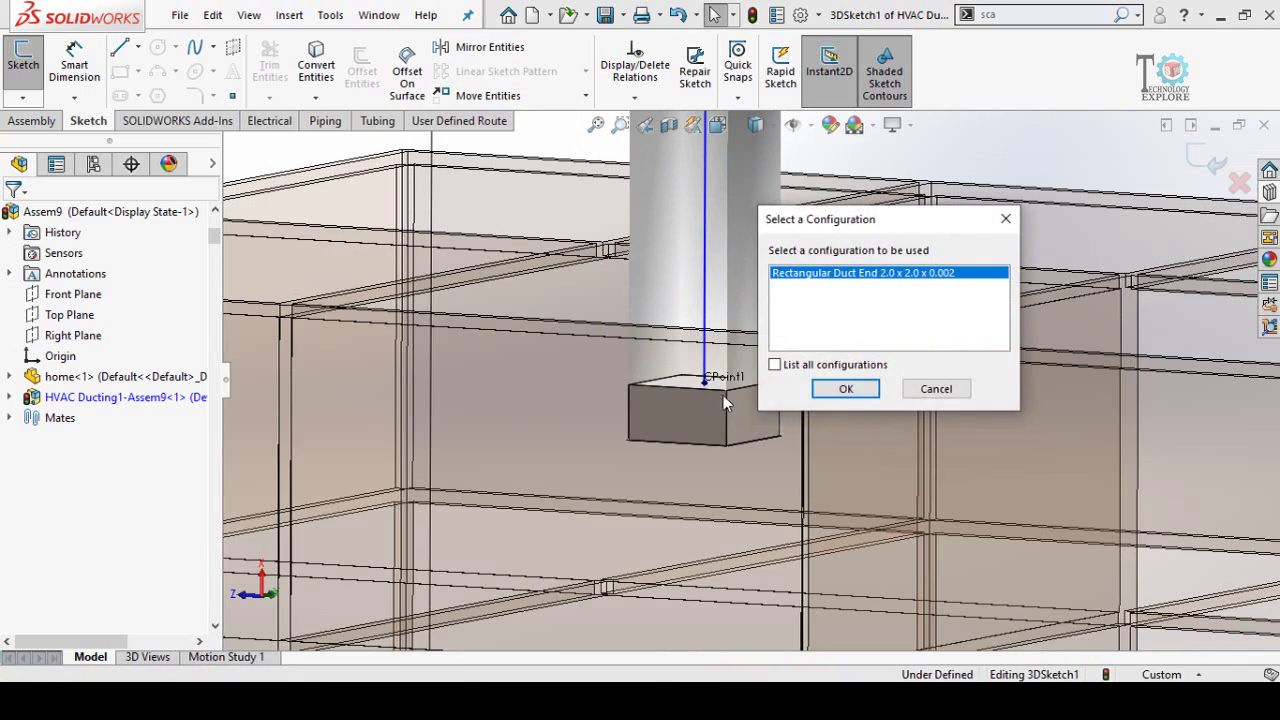
{"action": "left_click", "coordinate": [844, 389]}
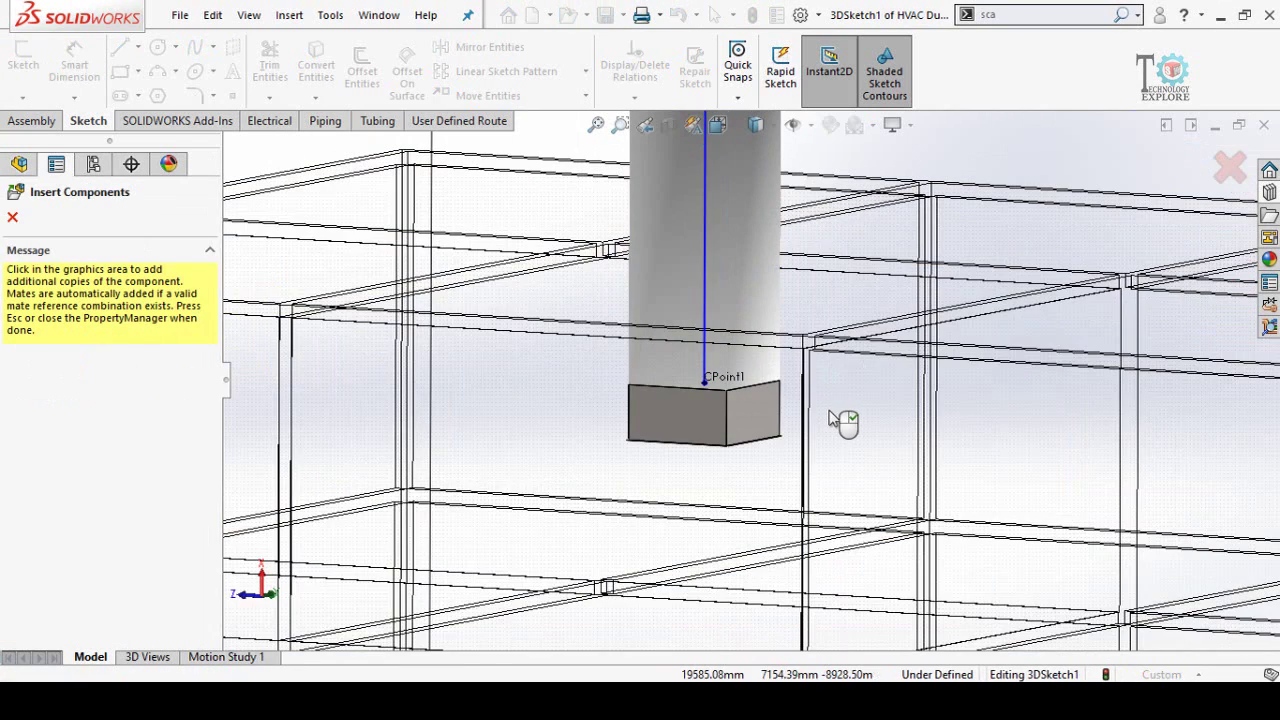
{"action": "scroll", "coordinate": [794, 397], "scroll_direction": "up", "scroll_amount": 3}
{"action": "middle_click_drag", "start_coordinate": [794, 397], "coordinate": [734, 343]}
{"action": "scroll", "coordinate": [734, 343], "scroll_direction": "down", "scroll_amount": 4}
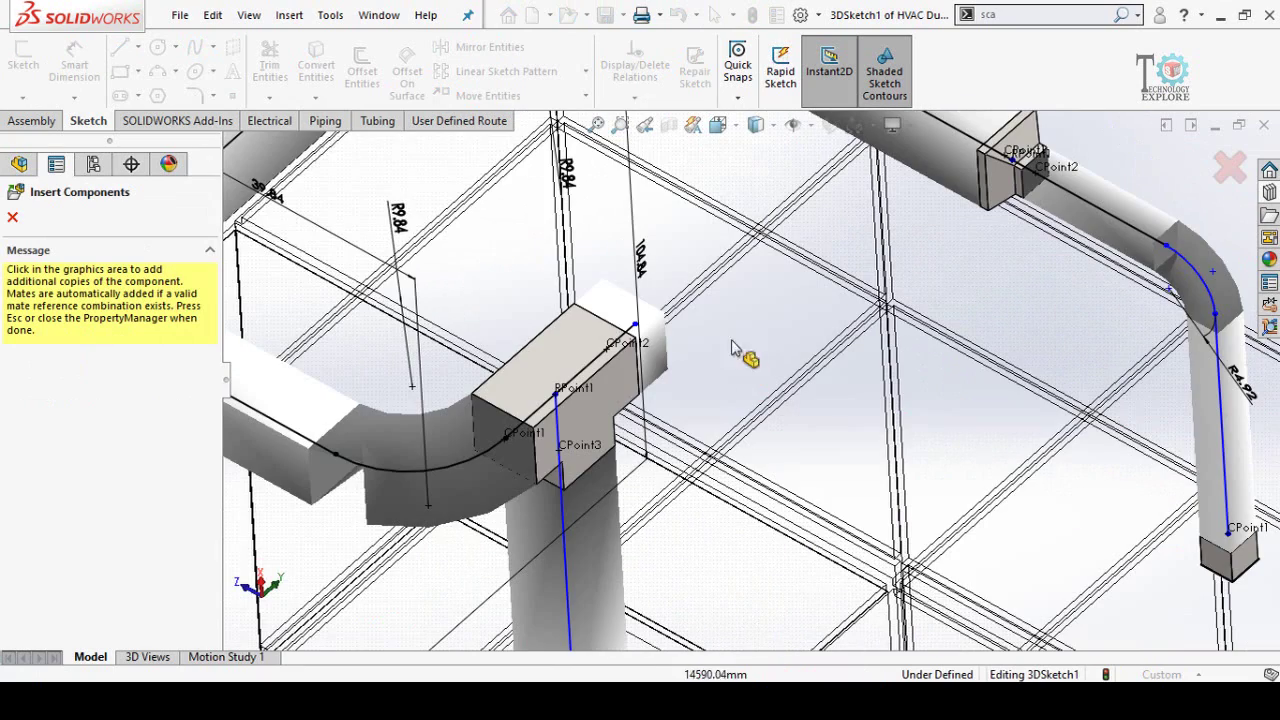
{"action": "left_click", "coordinate": [655, 341]}
{"action": "left_click", "coordinate": [13, 218]}
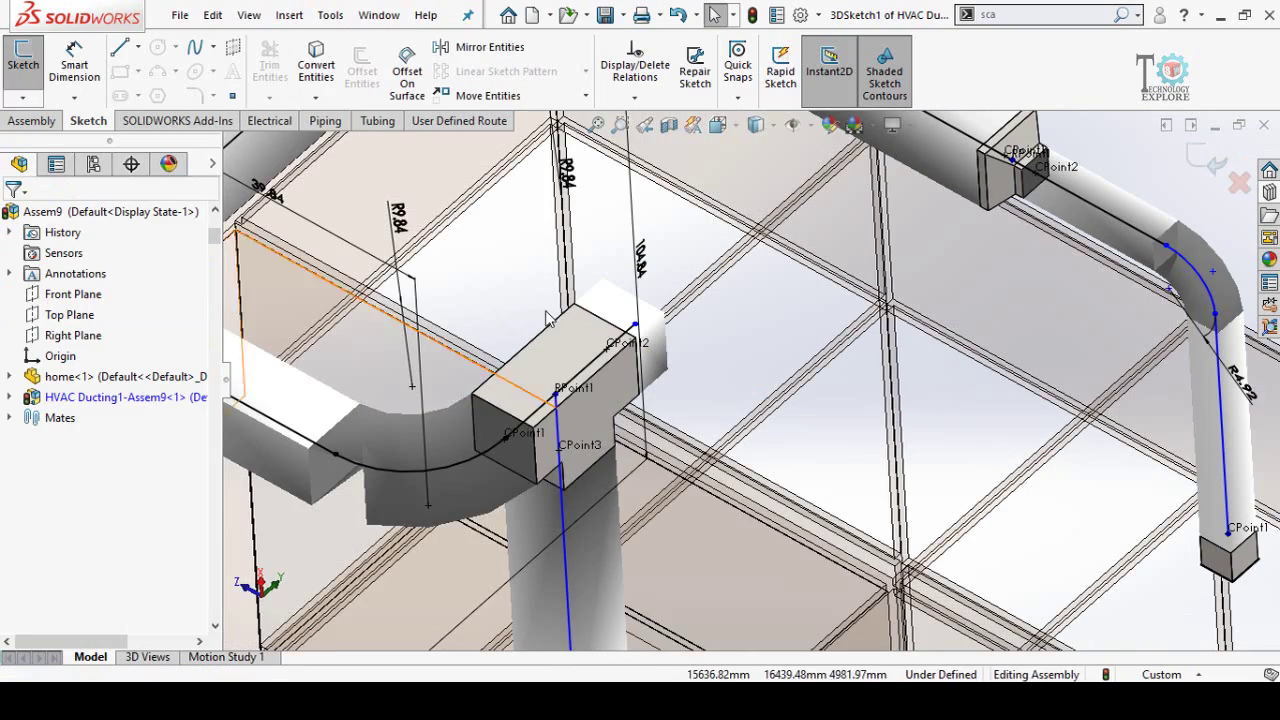
Place an hvac 90deg bend, configuration Horizontal Bend 2.0 x 2.0 x 0.002 at 90 Deg, on the vertical tee's open straight outlet
{"action": "middle_click_drag", "start_coordinate": [900, 330], "coordinate": [970, 282]}
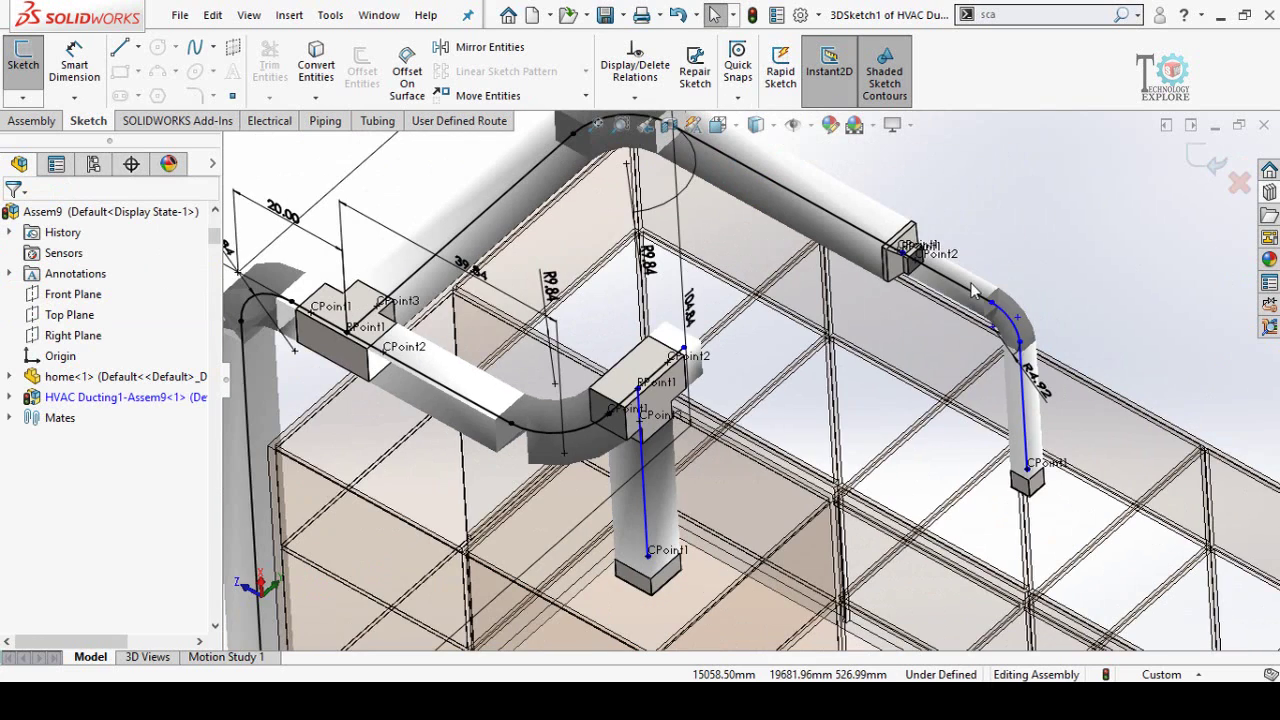
{"action": "left_click", "coordinate": [1270, 193]}
{"action": "left_click_drag", "start_coordinate": [1108, 330], "coordinate": [688, 355]}
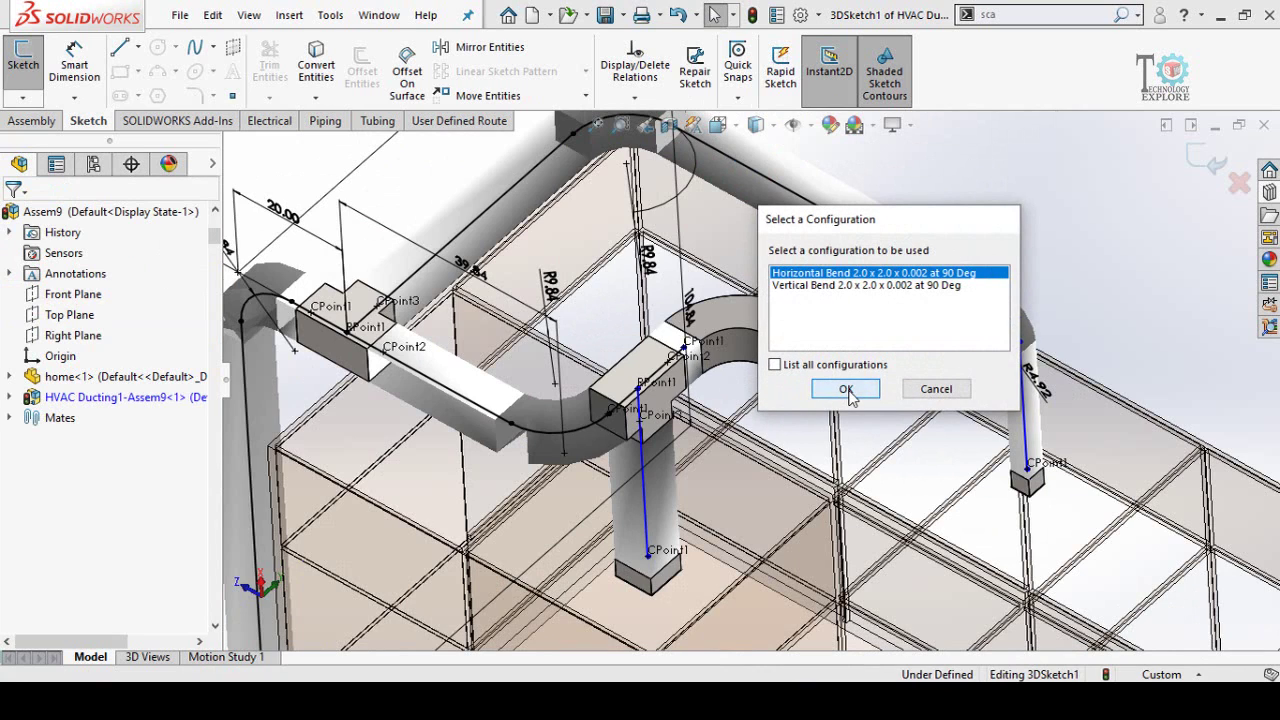
{"action": "left_click", "coordinate": [845, 389]}
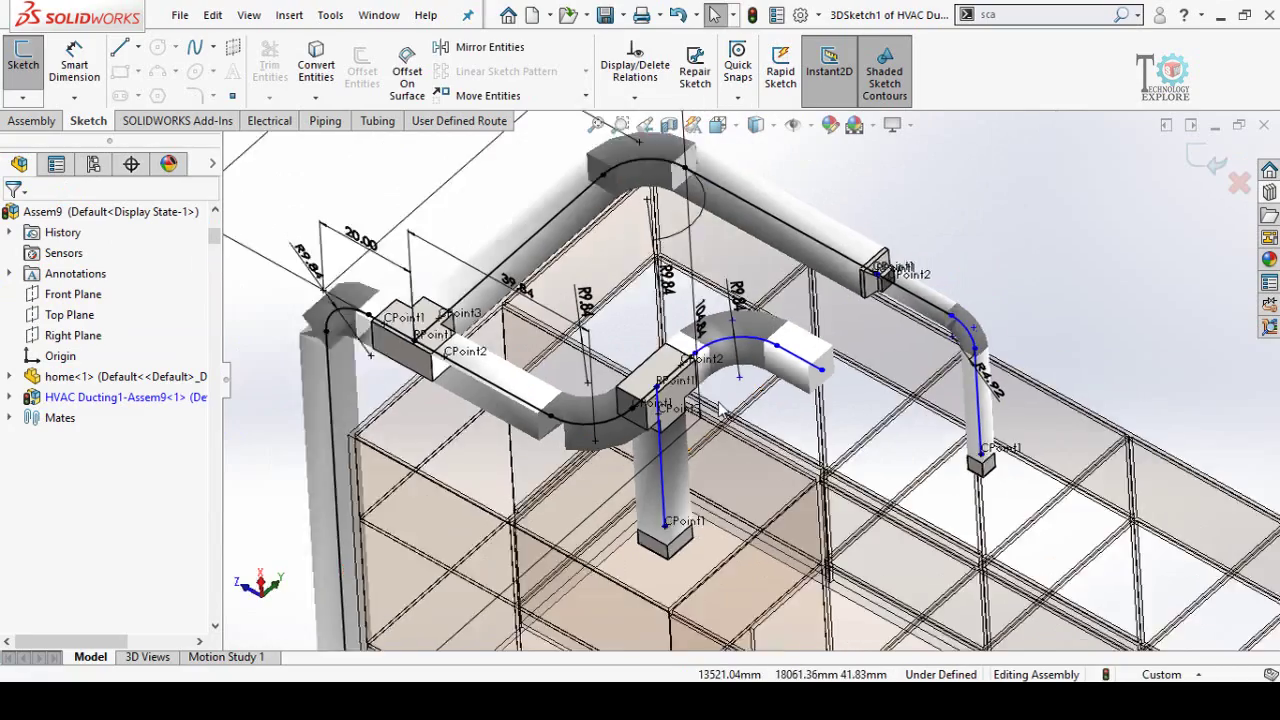
Extend the horizontal duct from the new bend lengthwise over the roof, past the narrow duct's drop
{"action": "scroll", "coordinate": [718, 410], "scroll_direction": "up", "scroll_amount": 2}
{"action": "scroll", "coordinate": [890, 448], "scroll_direction": "down", "scroll_amount": 3}
{"action": "mouse_move", "coordinate": [773, 446]}
{"action": "middle_mouse_down"}
{"action": "mouse_move", "coordinate": [760, 380]}
{"action": "mouse_move", "coordinate": [800, 377]}
{"action": "mouse_move", "coordinate": [826, 491]}
{"action": "middle_mouse_up"}
{"action": "scroll", "coordinate": [826, 491], "scroll_direction": "up", "scroll_amount": 4}
{"action": "scroll", "coordinate": [930, 190], "scroll_direction": "down", "scroll_amount": 3}
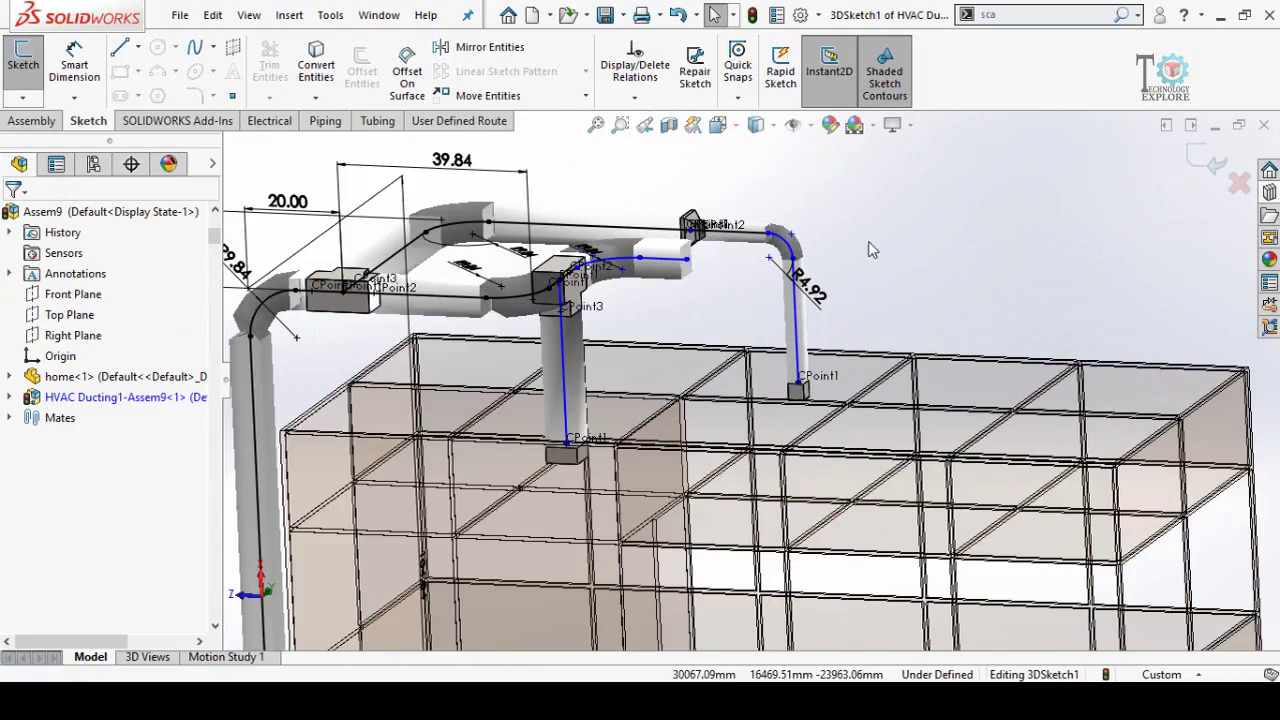
{"action": "mouse_move", "coordinate": [686, 262]}
{"action": "left_mouse_down"}
{"action": "mouse_move", "coordinate": [995, 300]}
{"action": "mouse_move", "coordinate": [1016, 285]}
{"action": "mouse_move", "coordinate": [1010, 273]}
{"action": "left_mouse_up"}
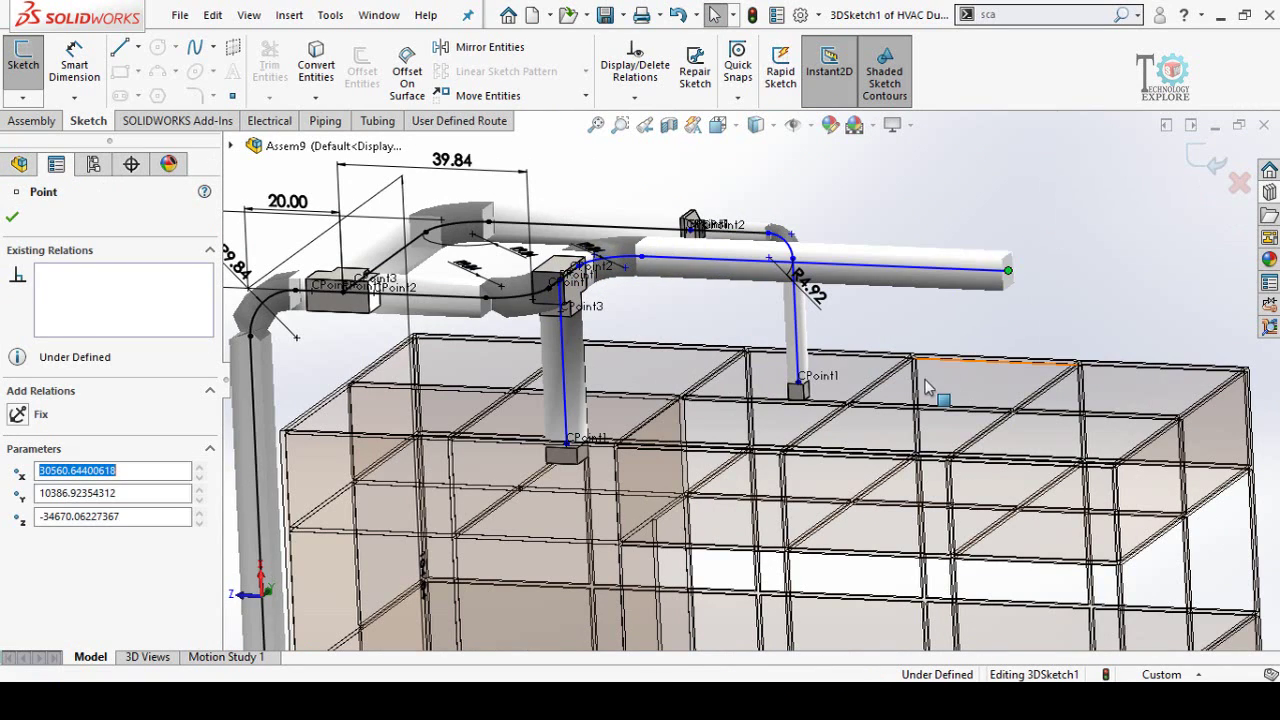
Place an hvac 90deg bend, configuration Horizontal Bend 2.0 x 2.0 x 0.002 at 90 Deg, on the long horizontal duct's open end
{"action": "middle_click_drag", "start_coordinate": [1006, 271], "coordinate": [971, 525]}
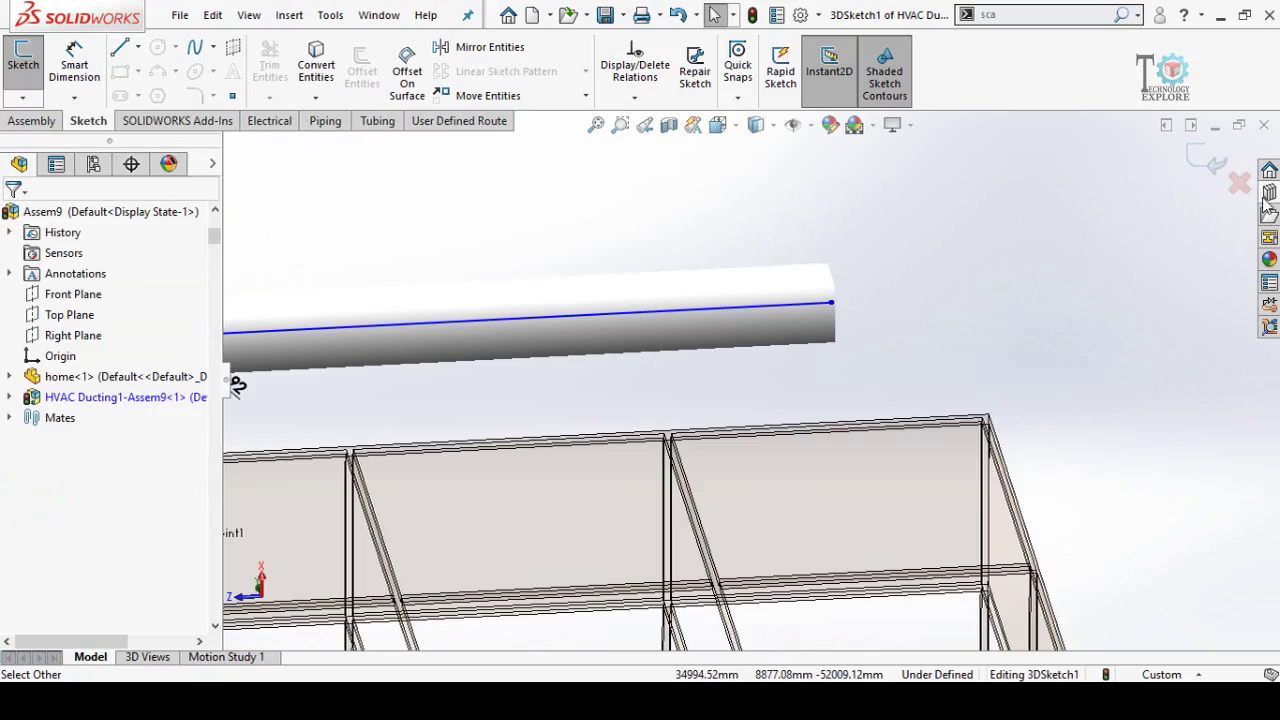
{"action": "left_click", "coordinate": [1266, 195]}
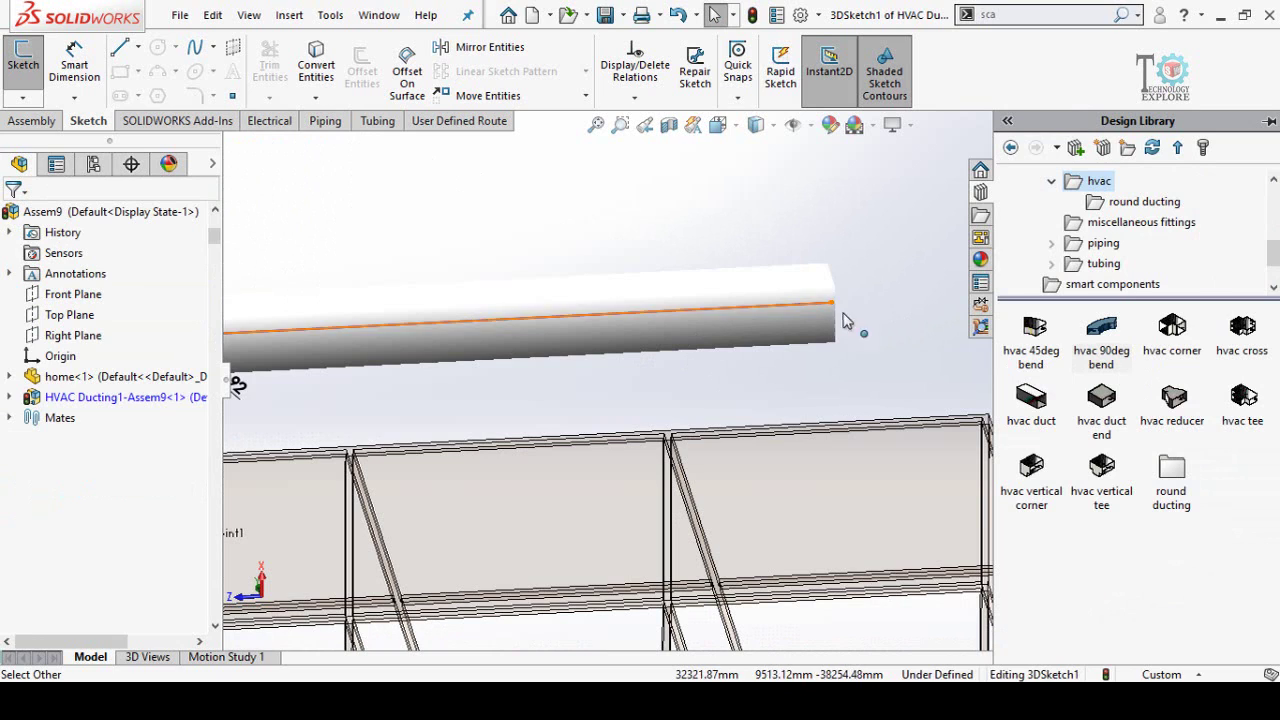
{"action": "left_click_drag", "start_coordinate": [1105, 340], "coordinate": [921, 383]}
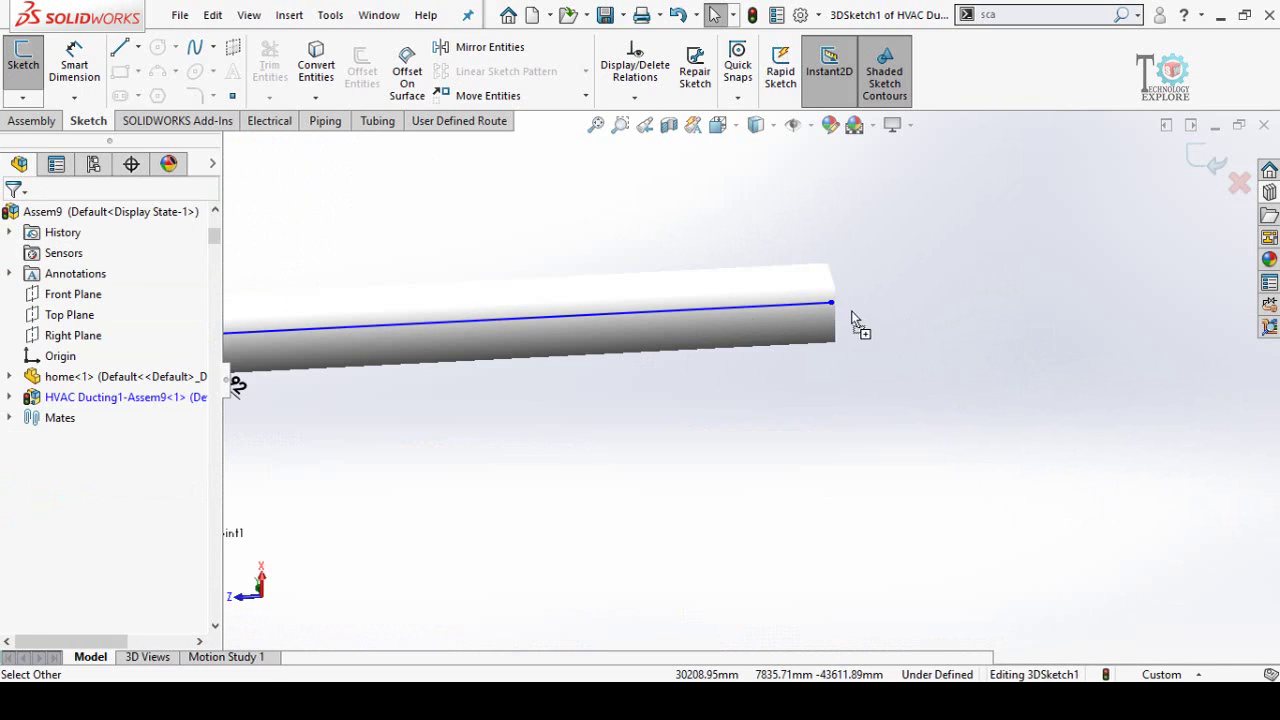
{"action": "left_click_drag", "start_coordinate": [852, 312], "coordinate": [833, 304]}
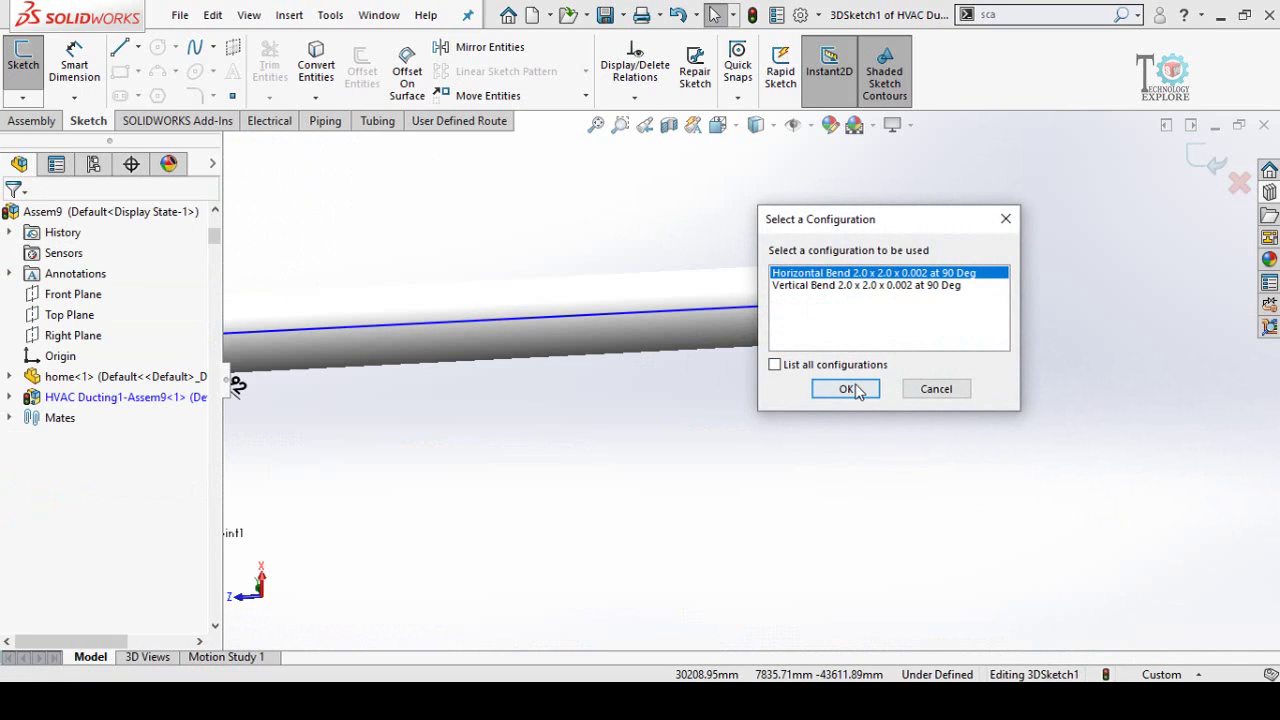
{"action": "left_click", "coordinate": [847, 389]}
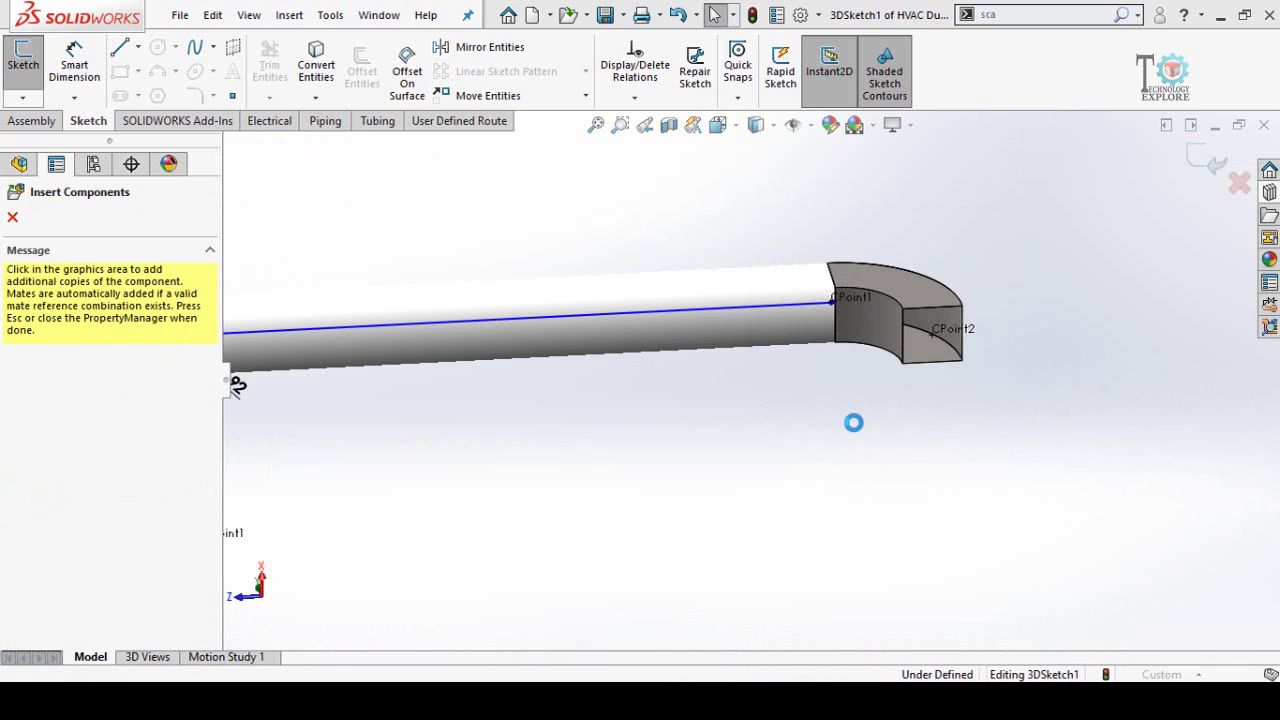
{"action": "left_click", "coordinate": [12, 219]}
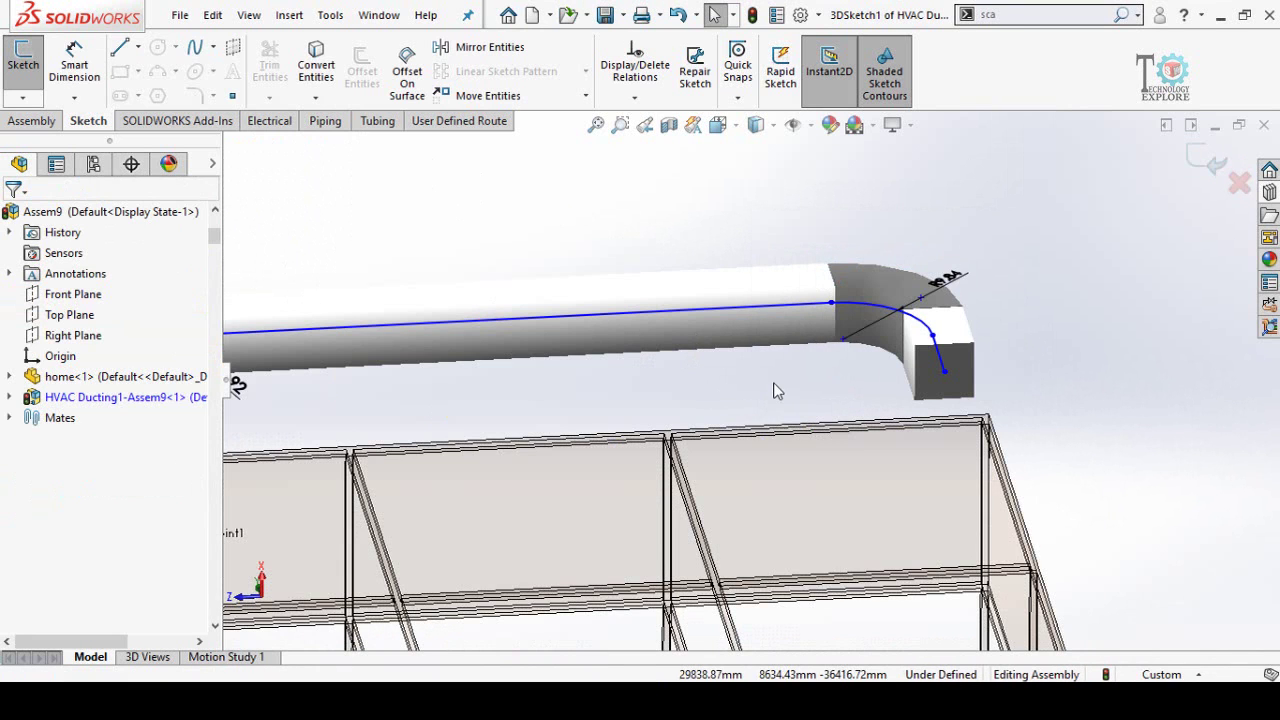
Add an Along X relation to the short line leaving the long duct's end bend so it points down toward the house
{"action": "scroll", "coordinate": [774, 389], "scroll_direction": "up", "scroll_amount": 3}
{"action": "middle_click_drag", "start_coordinate": [857, 363], "coordinate": [845, 380]}
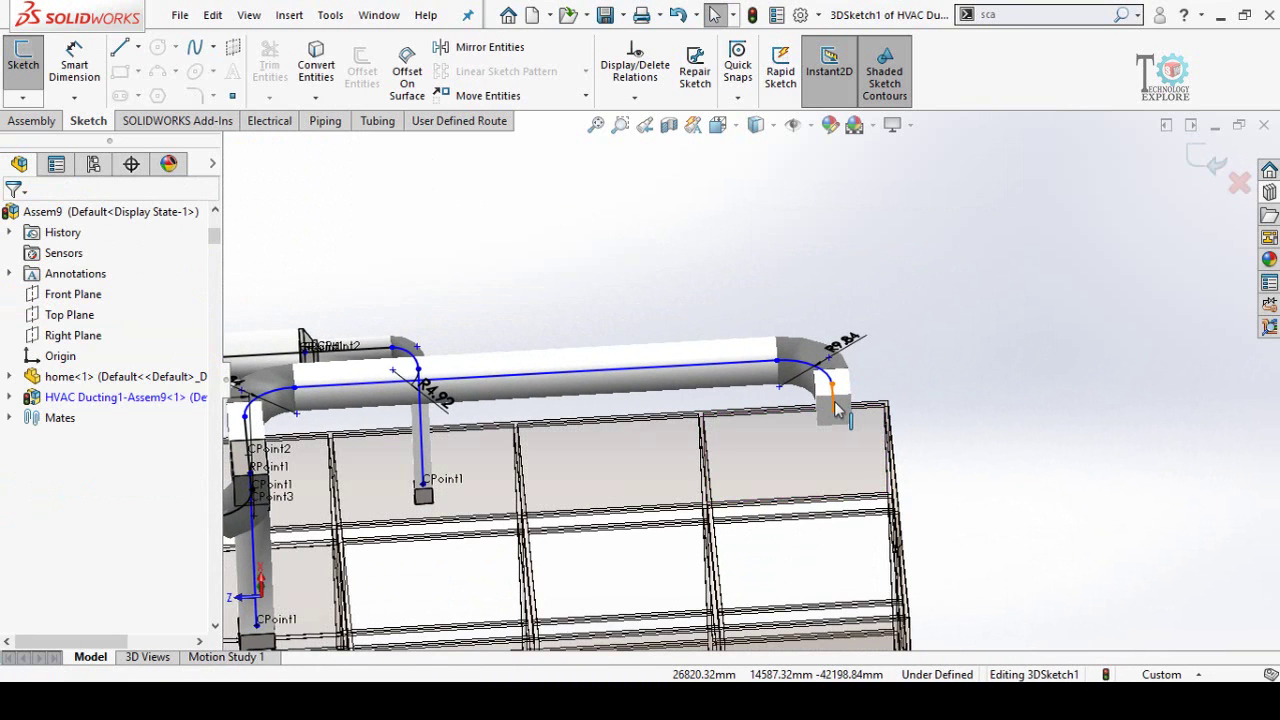
{"action": "left_click", "coordinate": [834, 394]}
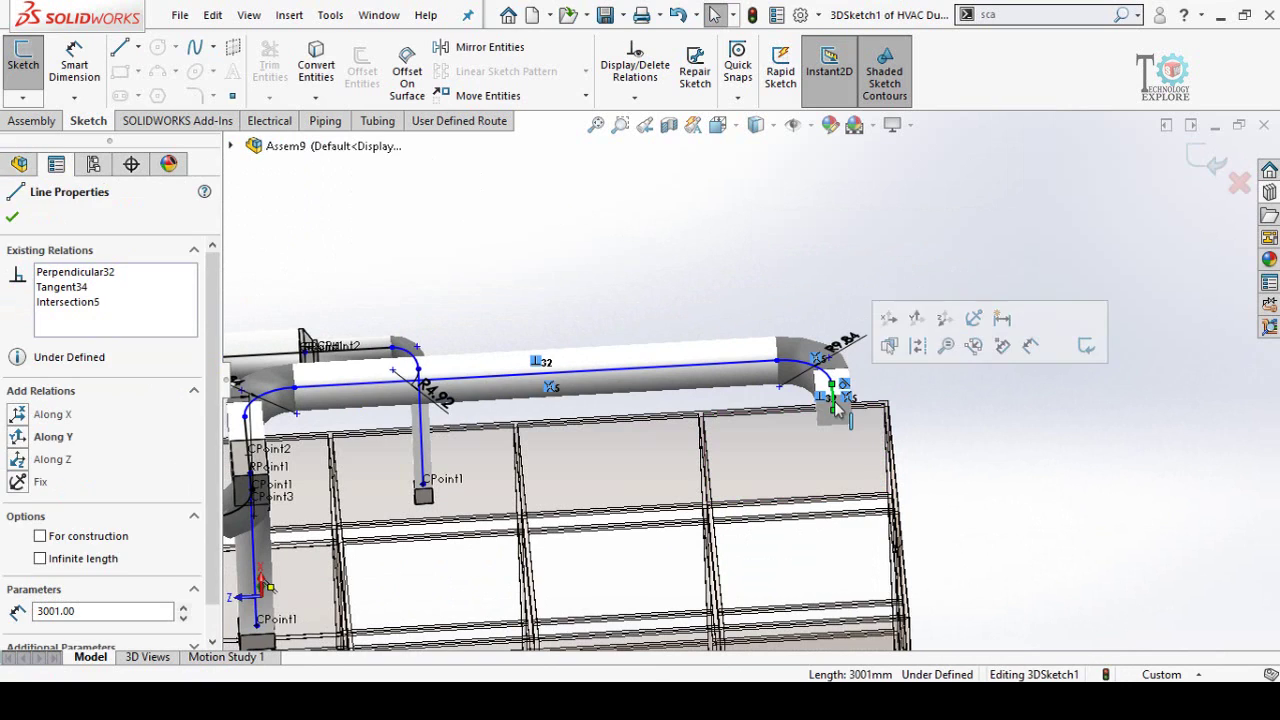
{"action": "left_click", "coordinate": [29, 418]}
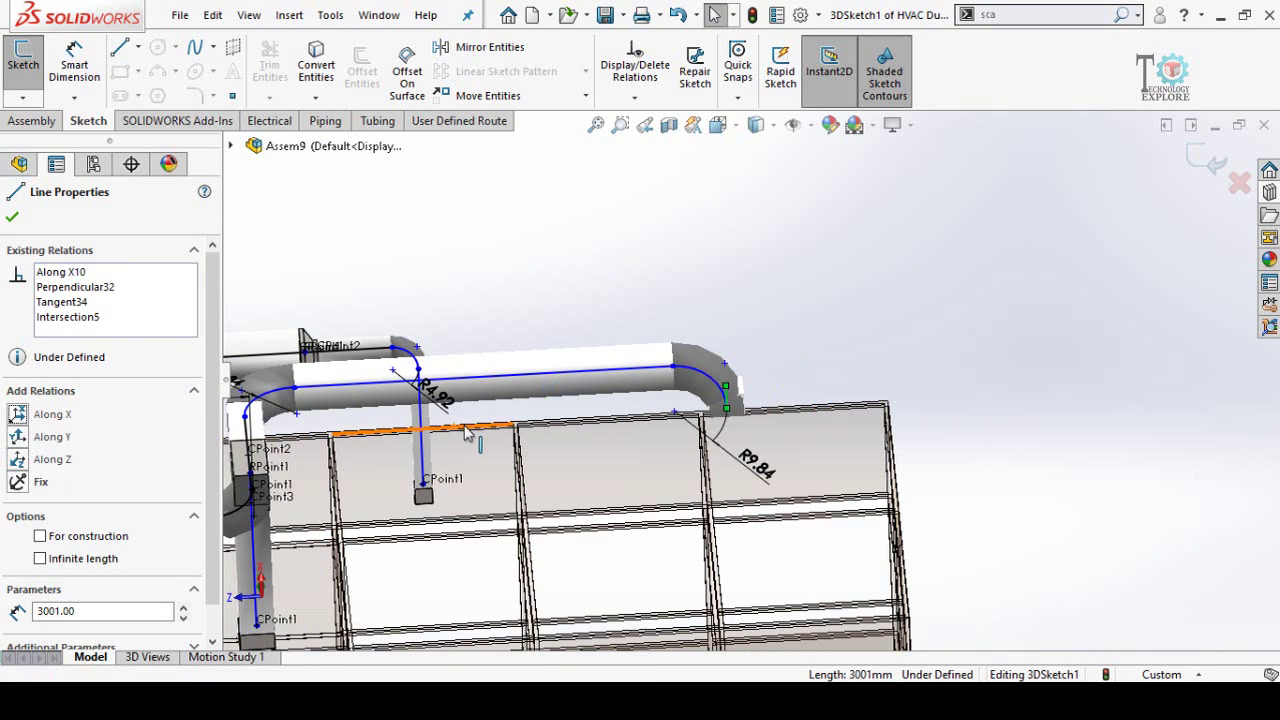
{"action": "left_click", "coordinate": [12, 217]}
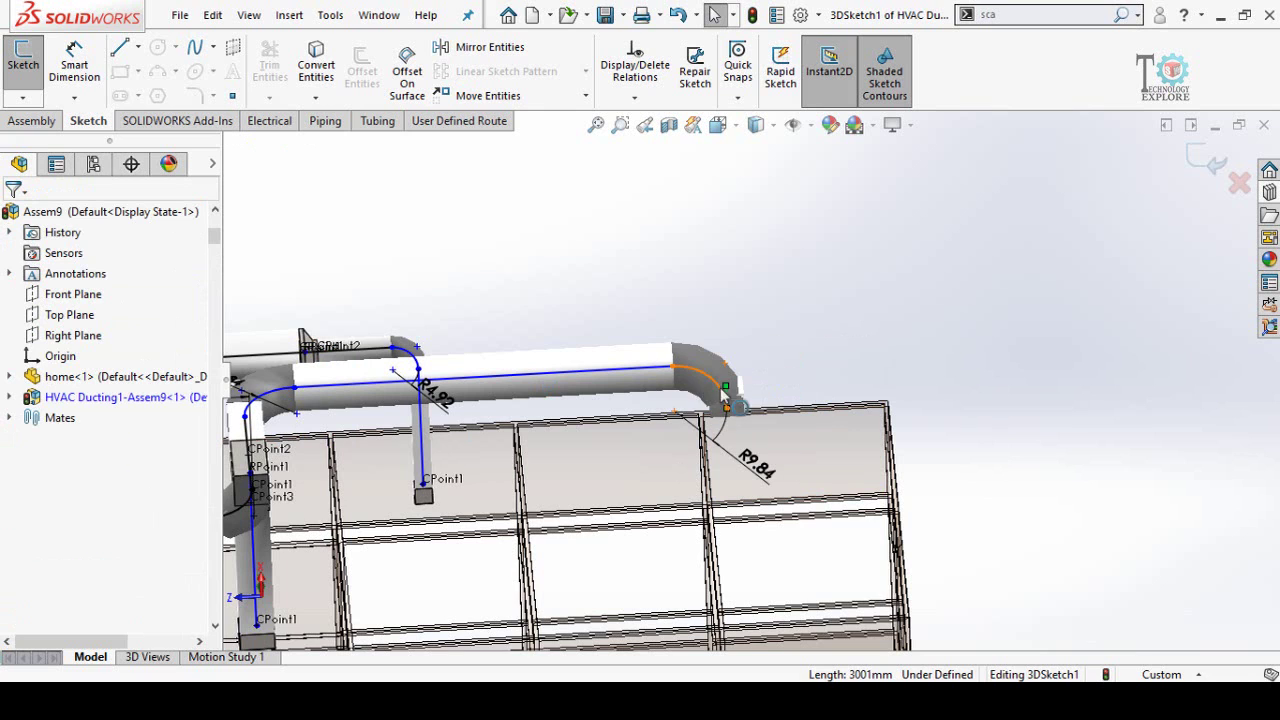
Extend the vertical duct down from the long duct's end bend into the far bay of the roof frame
{"action": "mouse_move", "coordinate": [731, 392]}
{"action": "left_mouse_down"}
{"action": "mouse_move", "coordinate": [749, 449]}
{"action": "mouse_move", "coordinate": [780, 468]}
{"action": "left_mouse_up"}
{"action": "scroll", "coordinate": [740, 476], "scroll_direction": "up", "scroll_amount": 3}
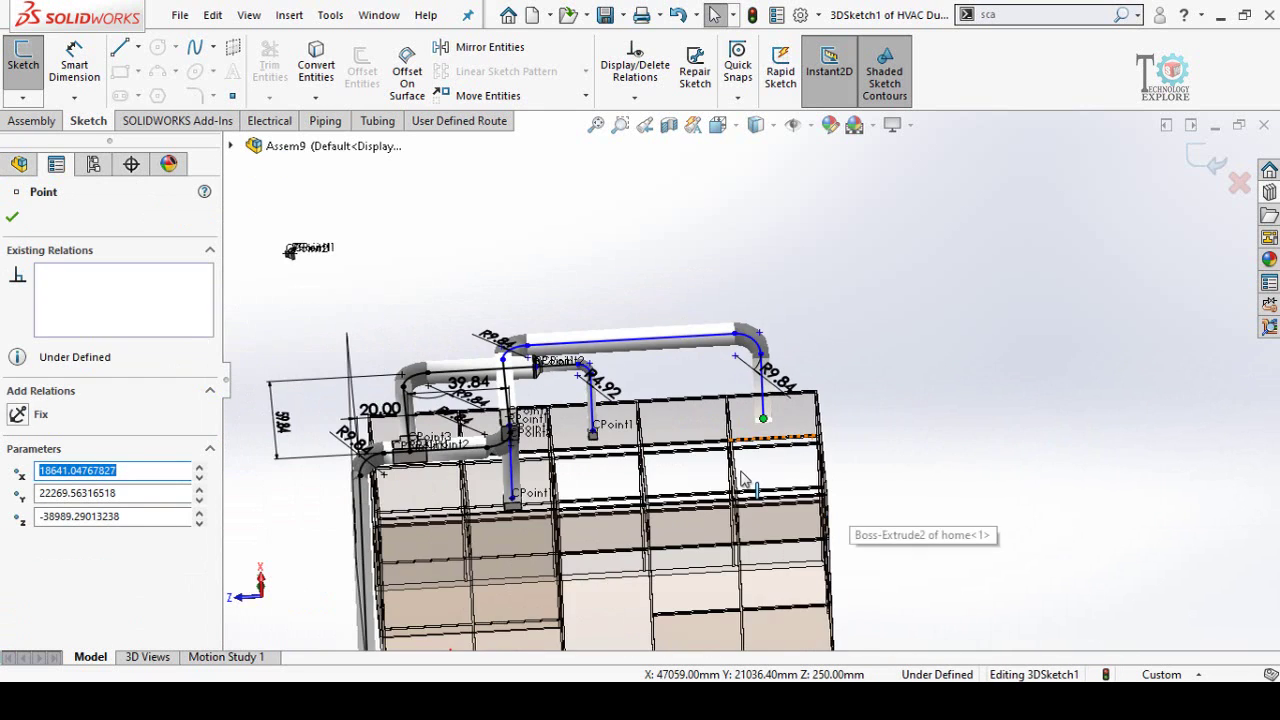
{"action": "middle_click_drag", "start_coordinate": [740, 476], "coordinate": [583, 400]}
{"action": "scroll", "coordinate": [583, 400], "scroll_direction": "down", "scroll_amount": 3}
{"action": "left_click_drag", "start_coordinate": [783, 398], "coordinate": [674, 440]}
{"action": "scroll", "coordinate": [720, 420], "scroll_direction": "up", "scroll_amount": 3}
{"action": "middle_click_drag", "start_coordinate": [720, 420], "coordinate": [952, 437]}
{"action": "key", "text": "Escape"}
{"action": "scroll", "coordinate": [960, 417], "scroll_direction": "down", "scroll_amount": 4}
{"action": "scroll", "coordinate": [903, 357], "scroll_direction": "up", "scroll_amount": 5}
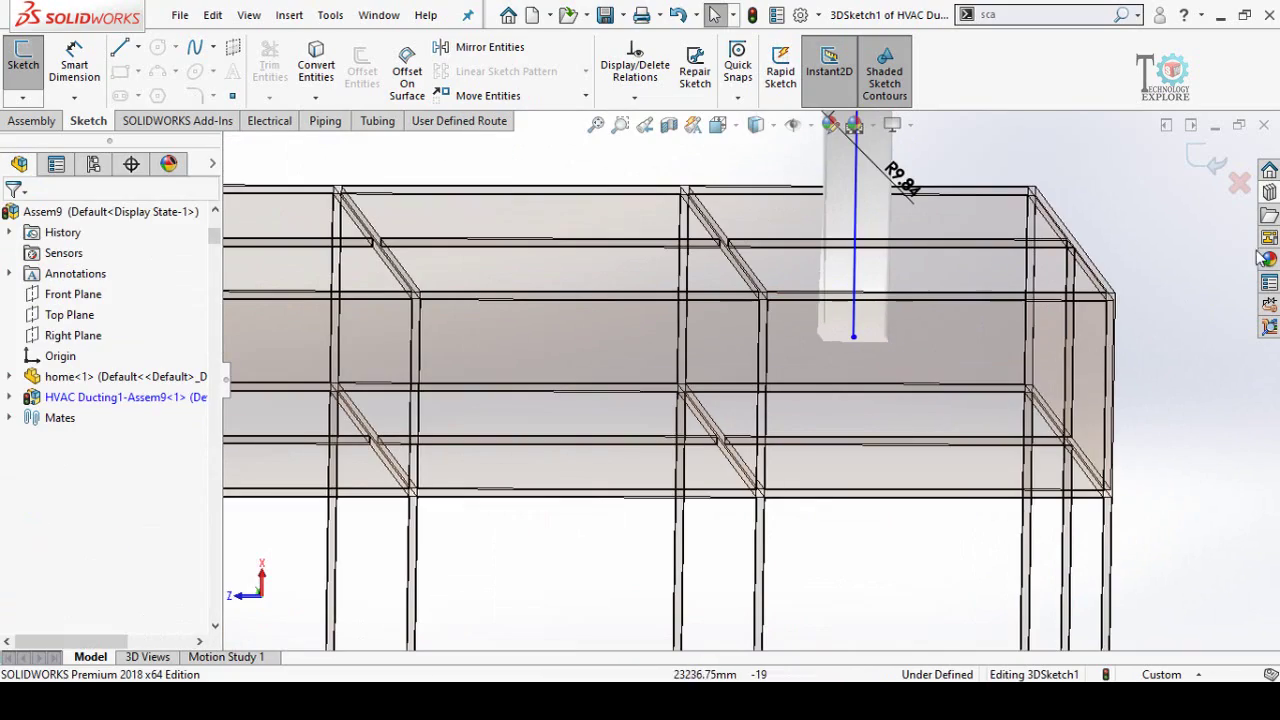
Cap the vertical duct's open lower end in the far bay with an hvac duct end, configuration Rectangular Duct End 2.0 x 2.0 x 0.002
{"action": "left_click", "coordinate": [1269, 192]}
{"action": "mouse_move", "coordinate": [1100, 405]}
{"action": "left_mouse_down"}
{"action": "mouse_move", "coordinate": [1098, 420]}
{"action": "mouse_move", "coordinate": [872, 362]}
{"action": "mouse_move", "coordinate": [852, 344]}
{"action": "left_mouse_up"}
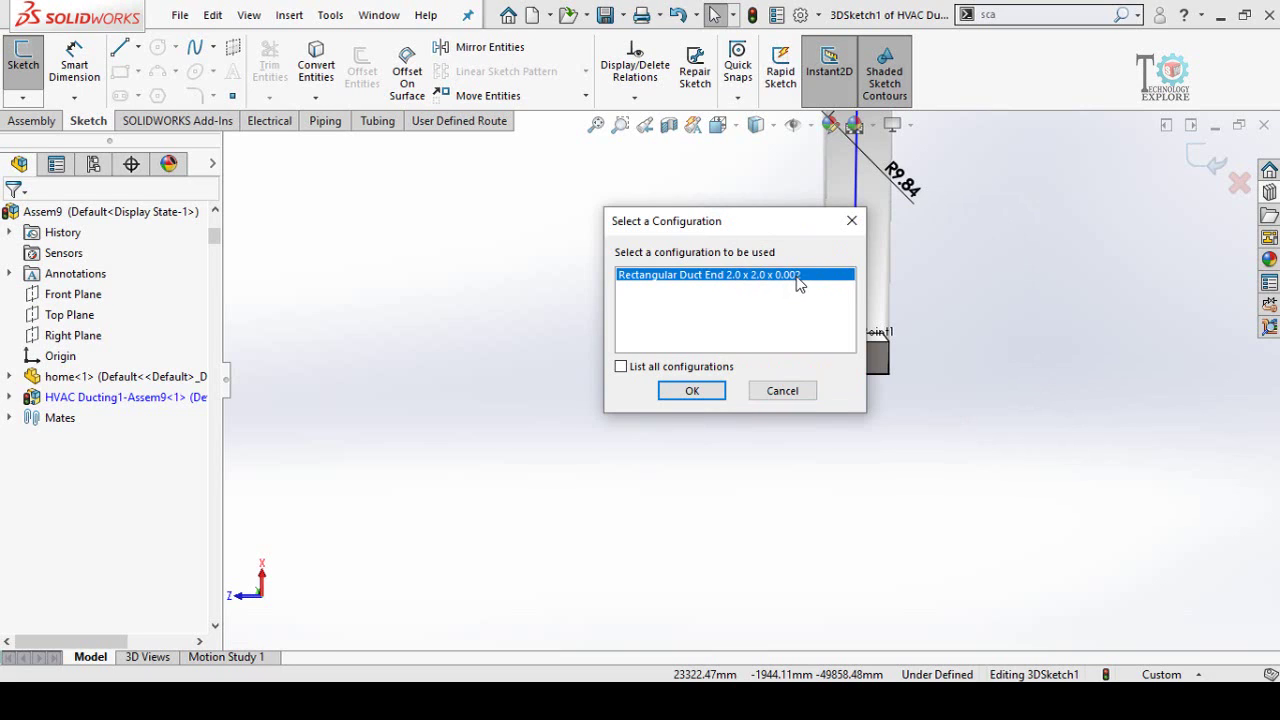
{"action": "left_click", "coordinate": [688, 392]}
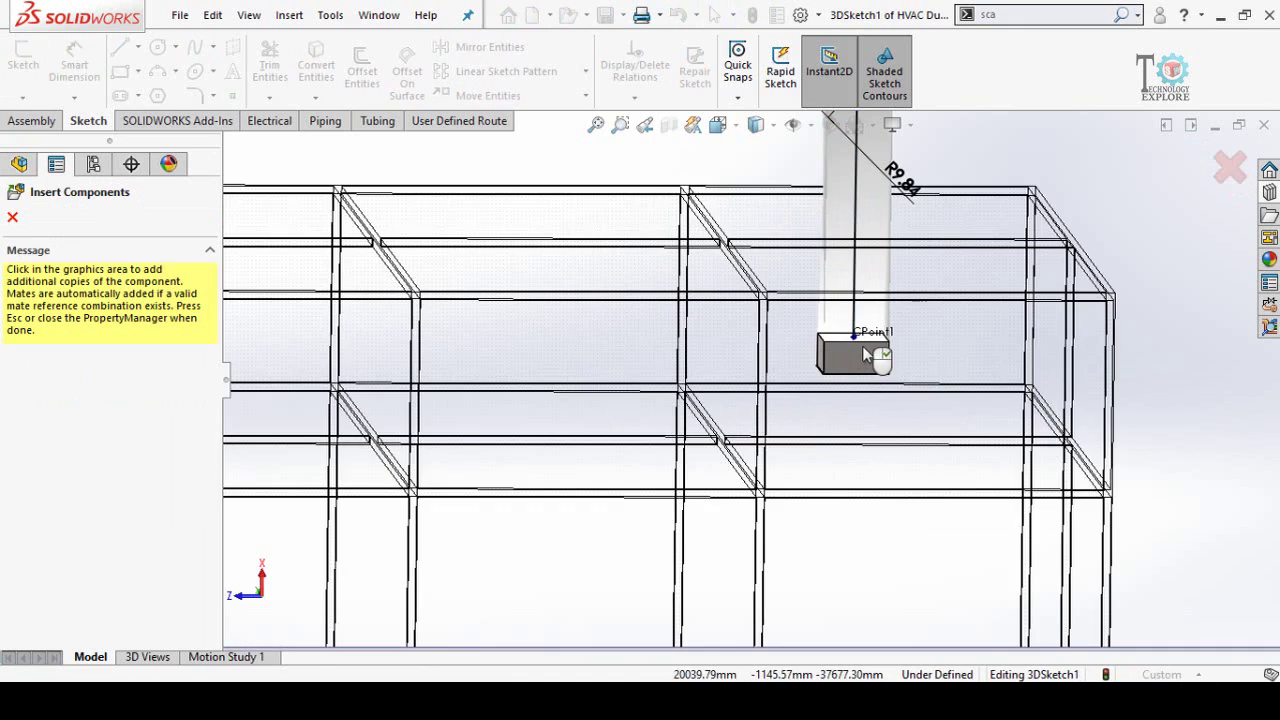
{"action": "scroll", "coordinate": [862, 346], "scroll_direction": "up", "scroll_amount": 3}
{"action": "left_click", "coordinate": [866, 352]}
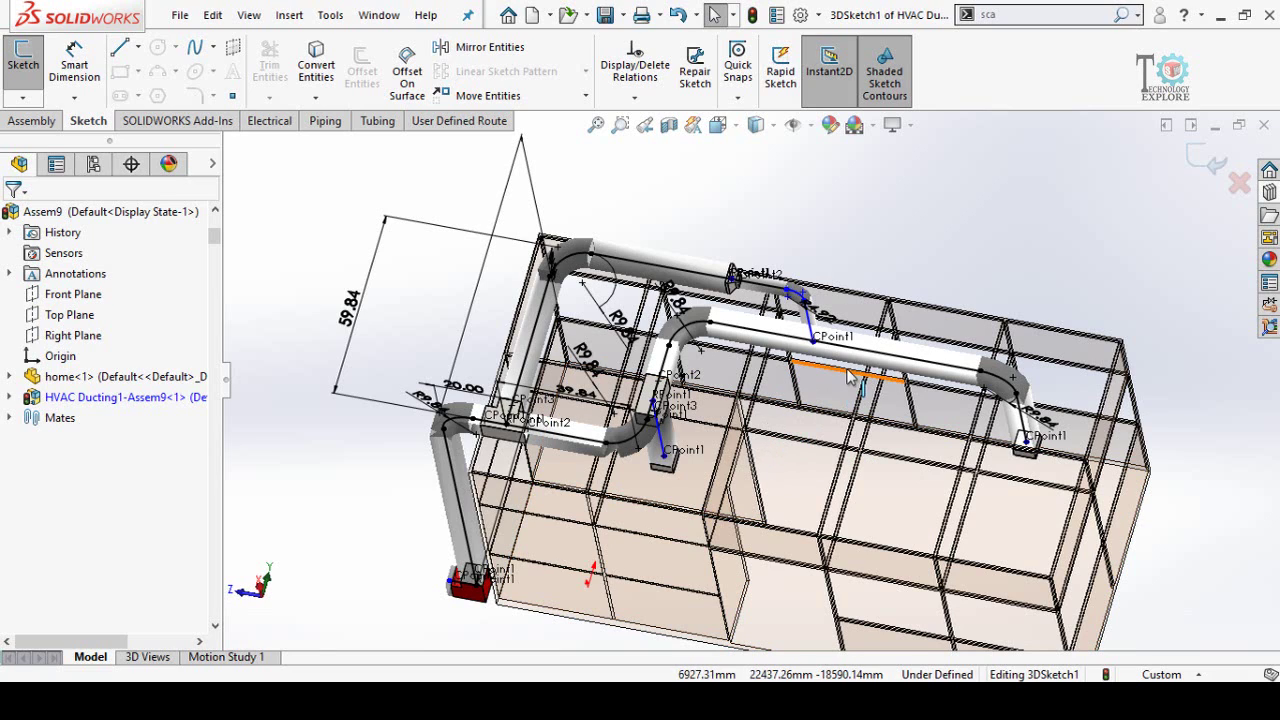
Finish the route sketch and leave the ducting sub-assembly to return to the top-level assembly
{"action": "left_click", "coordinate": [1200, 163]}
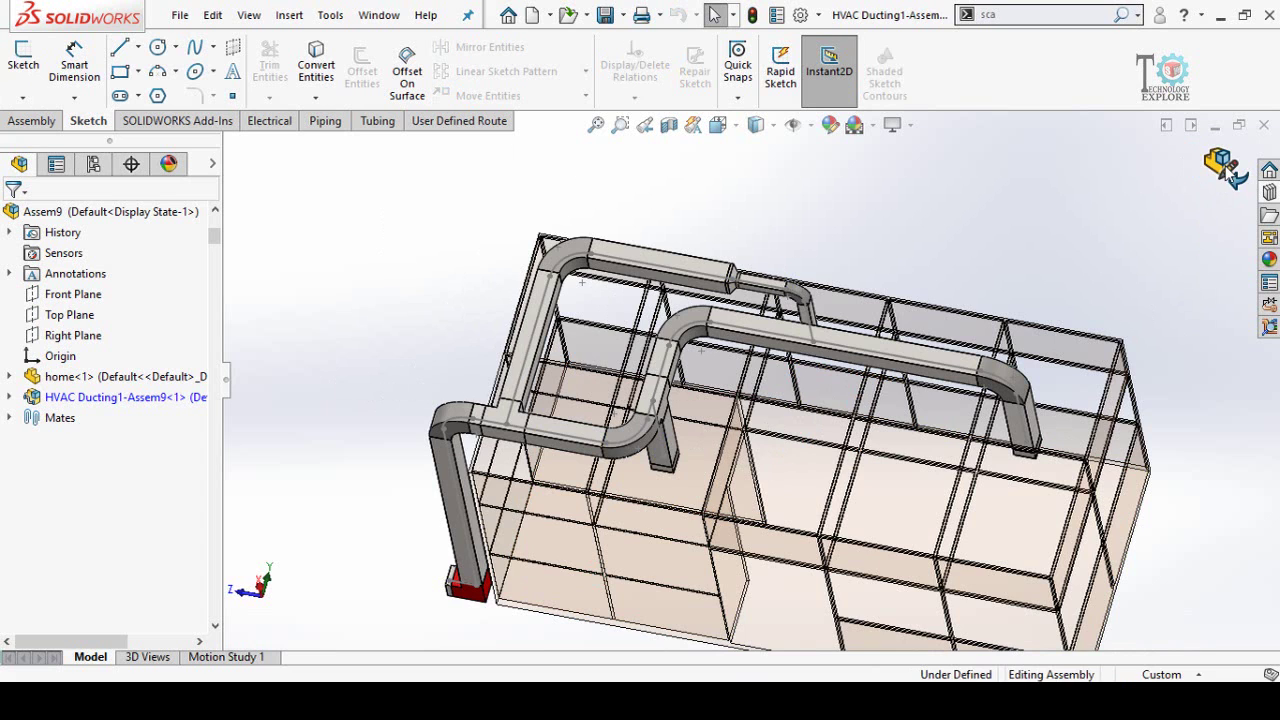
{"action": "left_click", "coordinate": [1222, 166]}
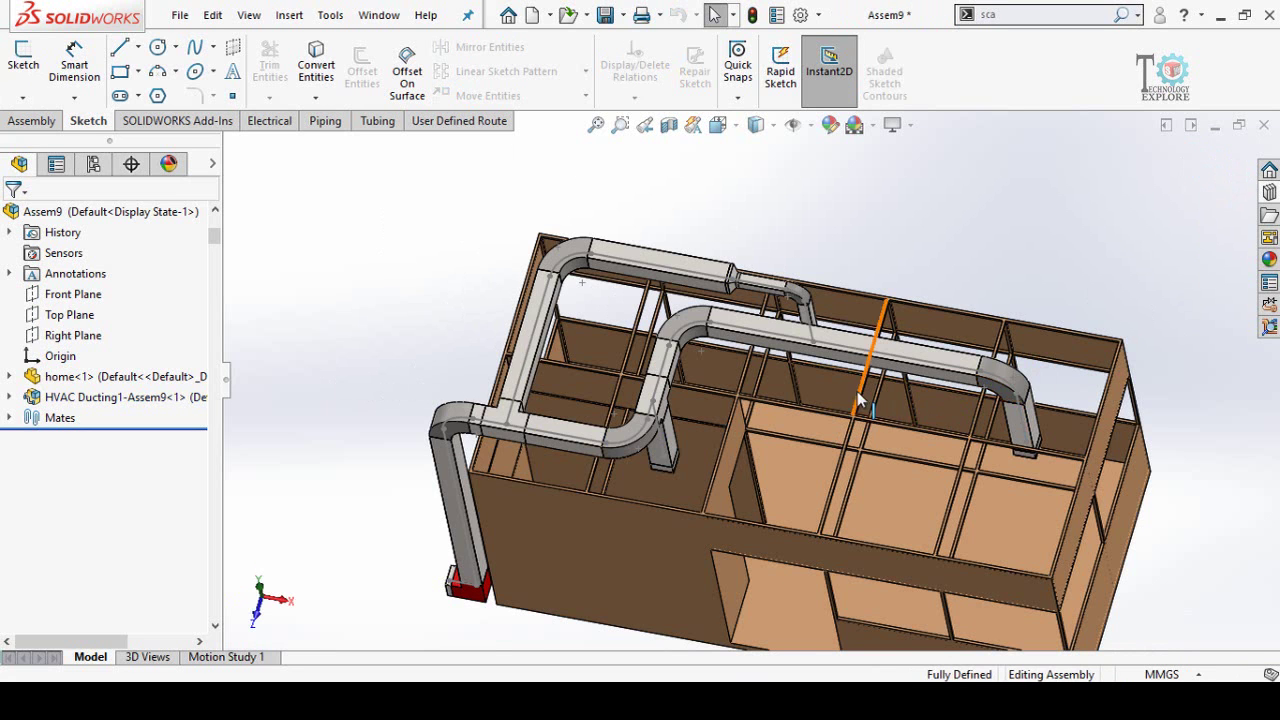
Examine the finished duct route from the red base unit up over the roof to the reducer and narrow drop
{"action": "middle_click_drag", "start_coordinate": [862, 385], "coordinate": [734, 436]}
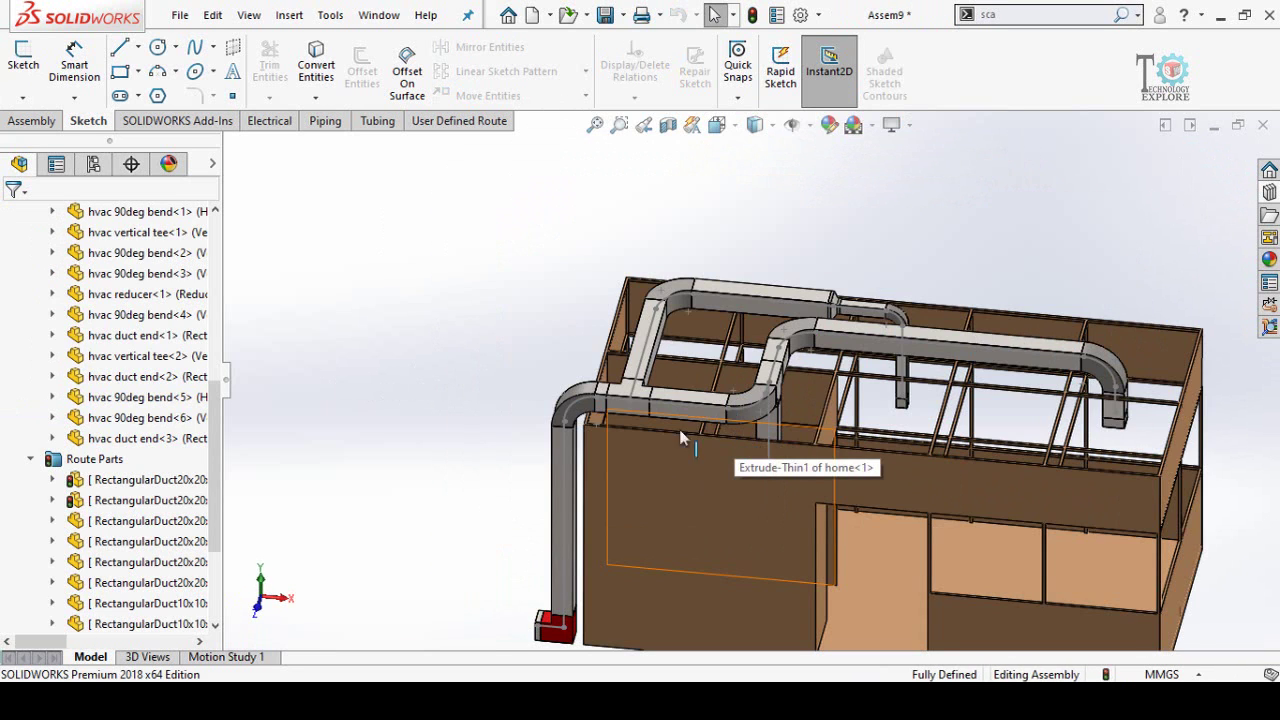
{"action": "scroll", "coordinate": [693, 454], "scroll_direction": "down", "scroll_amount": 2}
{"action": "scroll", "coordinate": [642, 470], "scroll_direction": "up", "scroll_amount": 3}
{"action": "scroll", "coordinate": [645, 465], "scroll_direction": "down", "scroll_amount": 3}
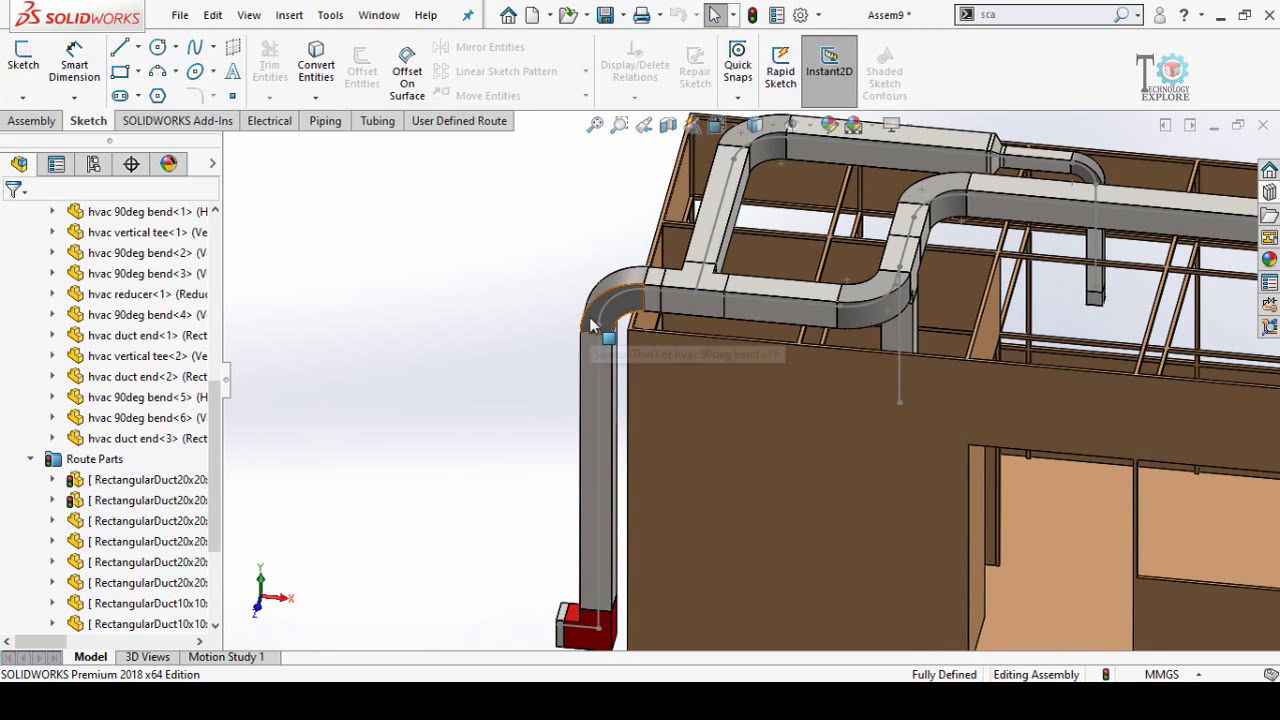
{"action": "scroll", "coordinate": [814, 392], "scroll_direction": "up", "scroll_amount": 3}
{"action": "scroll", "coordinate": [757, 312], "scroll_direction": "down", "scroll_amount": 2}
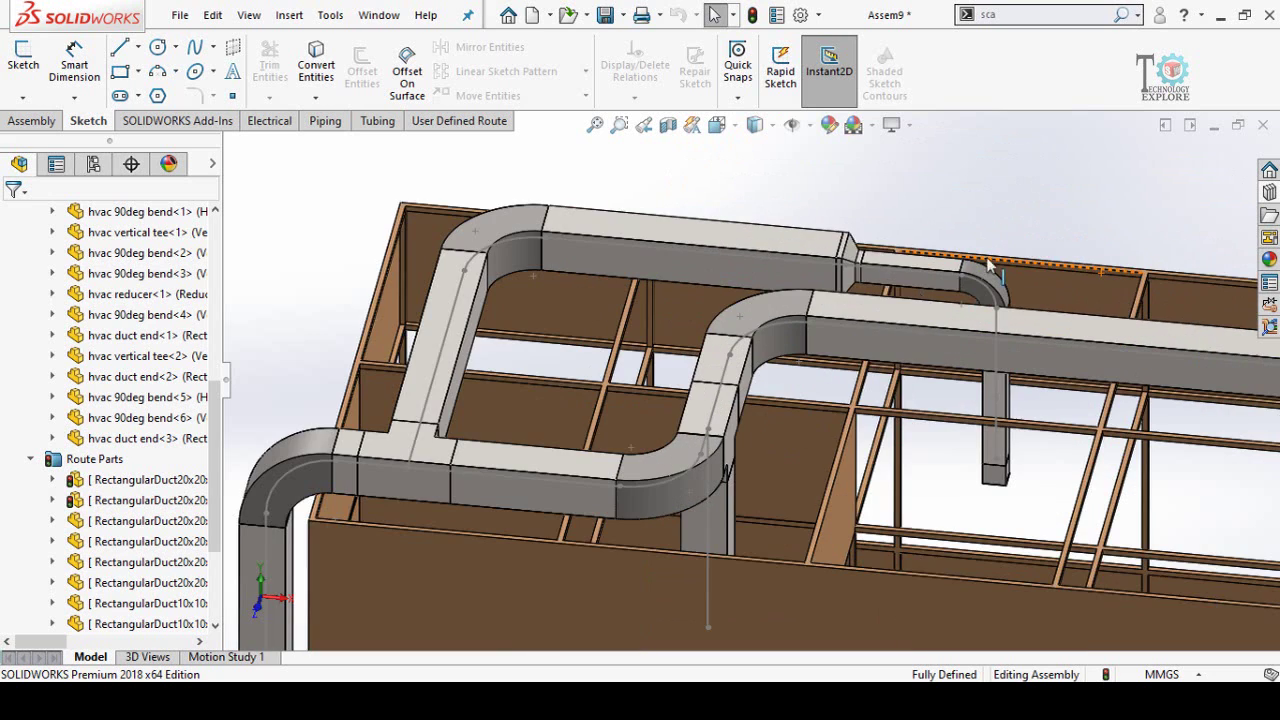
{"action": "scroll", "coordinate": [1050, 240], "scroll_direction": "down", "scroll_amount": 3}
Open the hvac reducer part in its own window, inspect its tapered interior, and close it without saving changes
{"action": "left_click", "coordinate": [850, 258]}
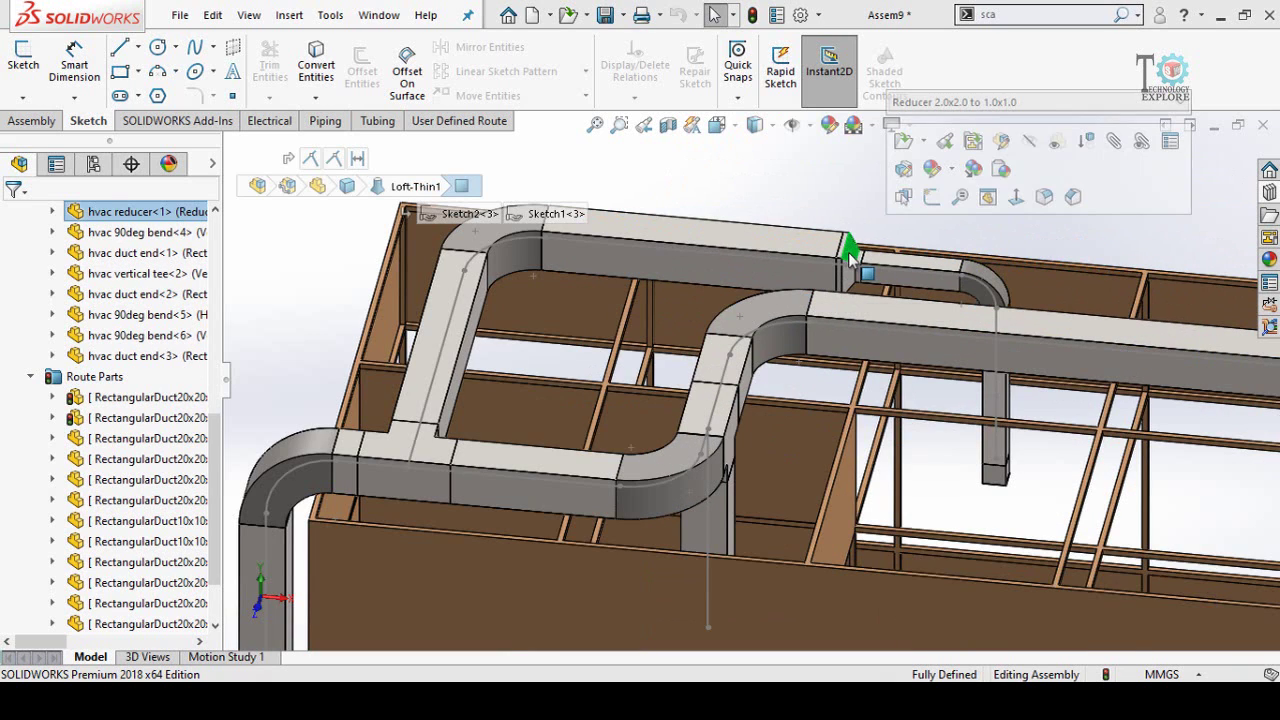
{"action": "left_click", "coordinate": [903, 143]}
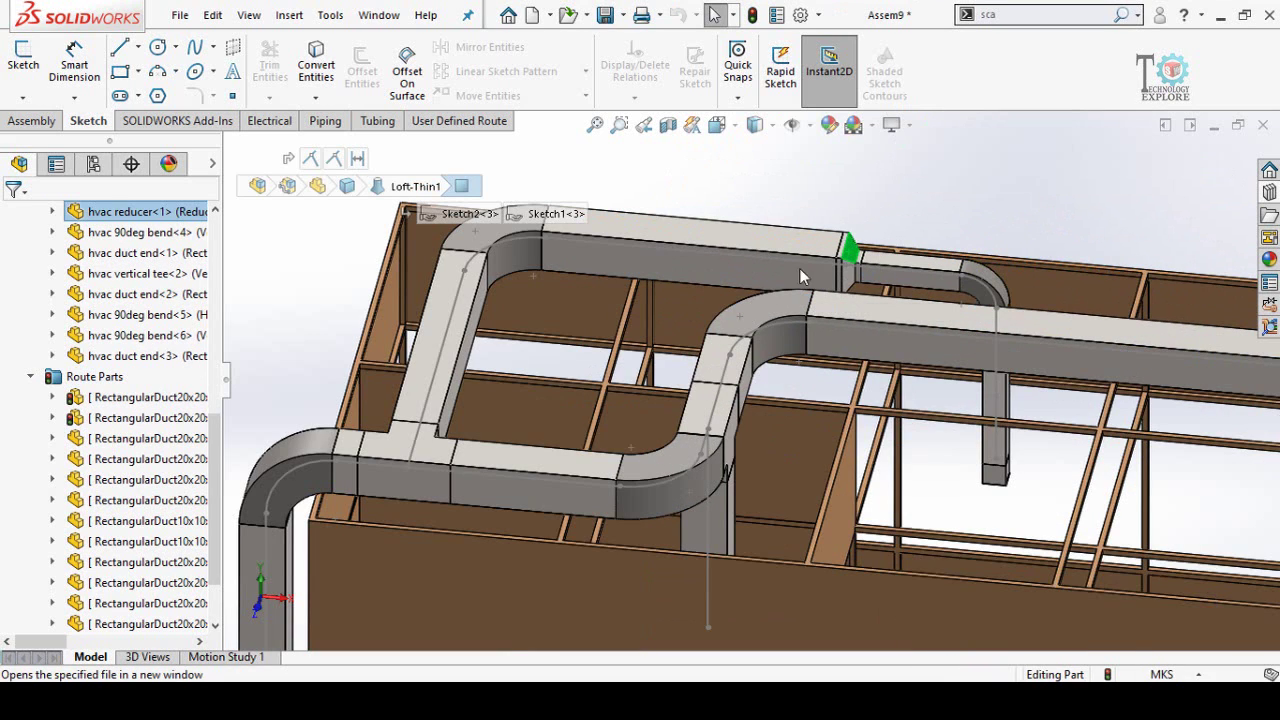
{"action": "scroll", "coordinate": [740, 385], "scroll_direction": "up", "scroll_amount": 2}
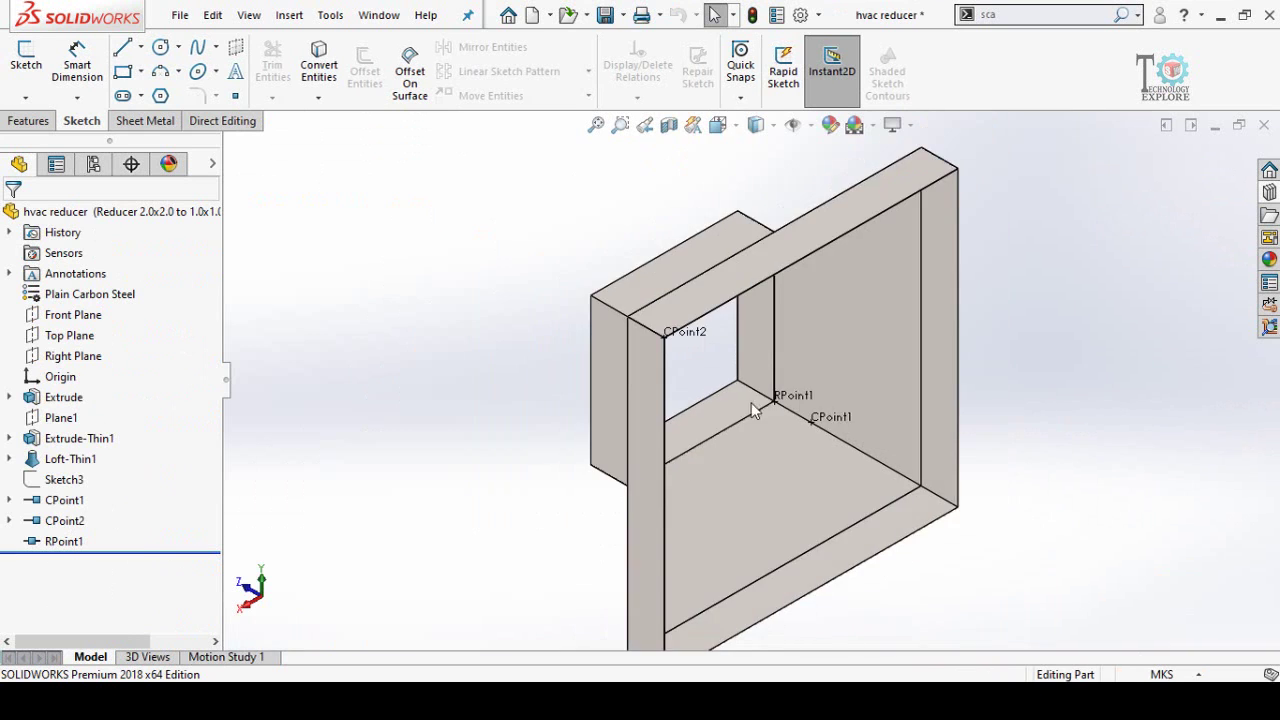
{"action": "middle_click_drag", "start_coordinate": [751, 408], "coordinate": [697, 357]}
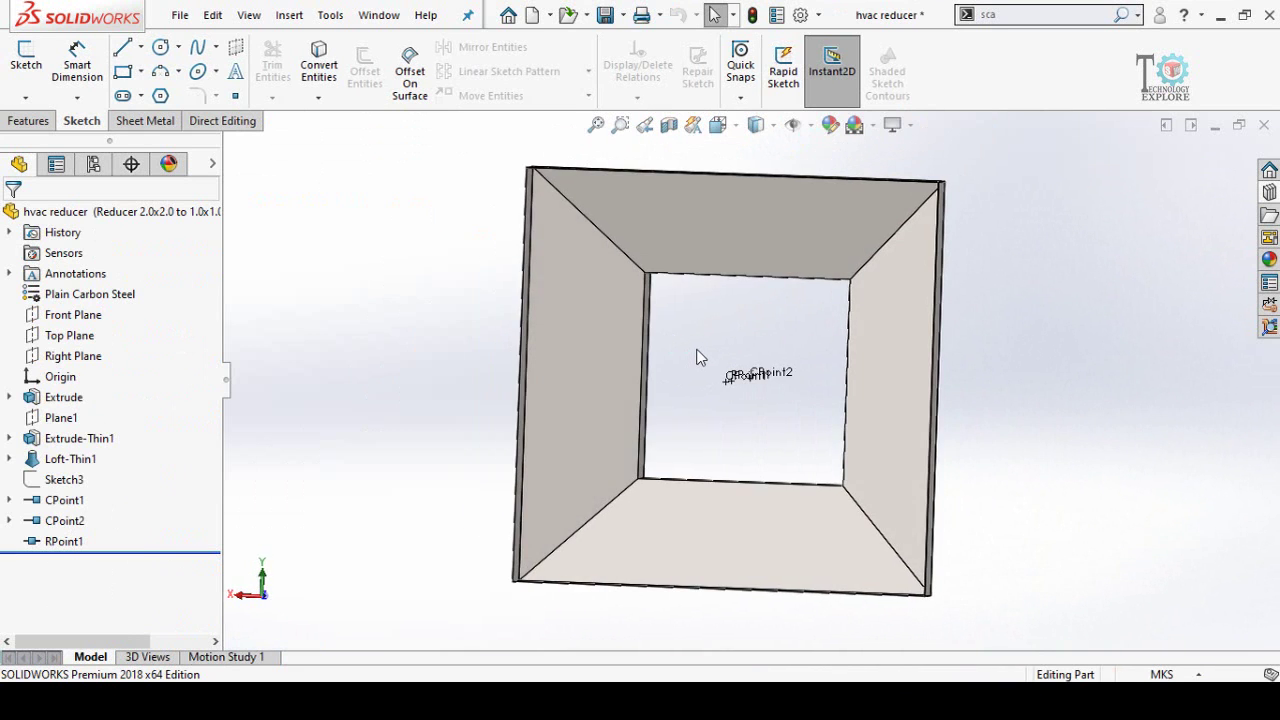
{"action": "scroll", "coordinate": [697, 355], "scroll_direction": "up", "scroll_amount": 2}
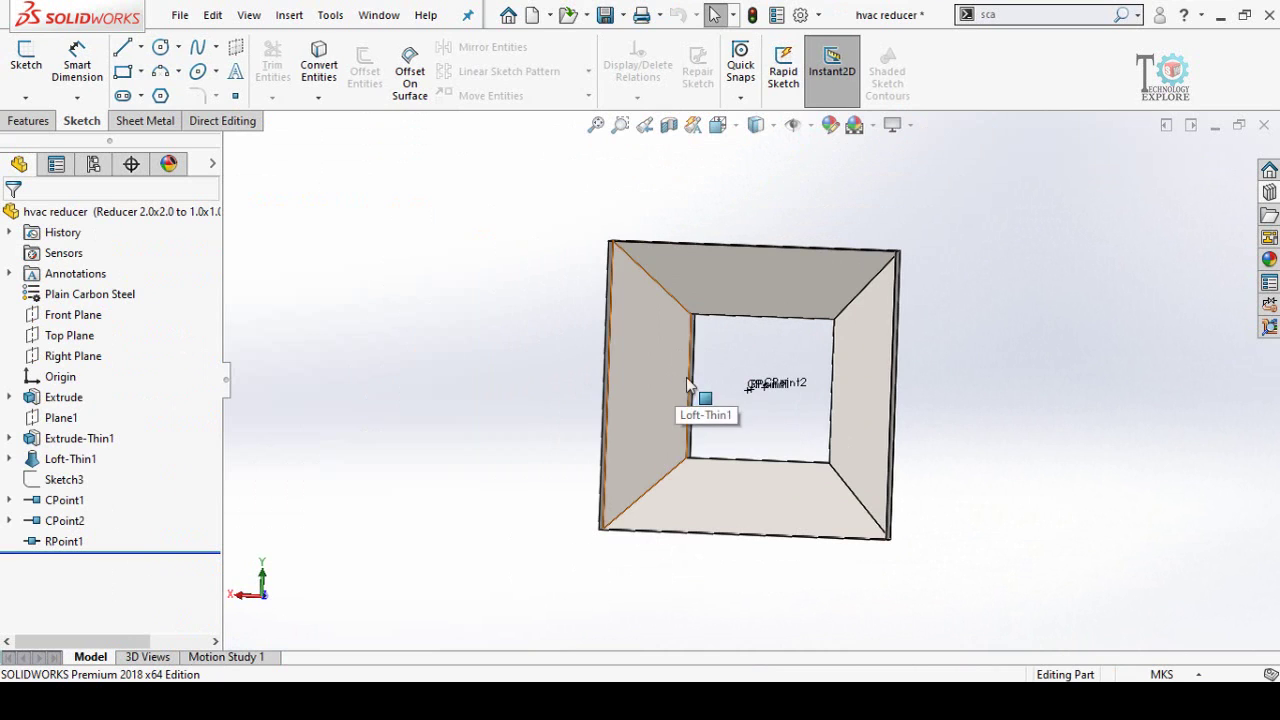
{"action": "middle_click_drag", "start_coordinate": [689, 411], "coordinate": [735, 505]}
{"action": "left_click", "coordinate": [1264, 126]}
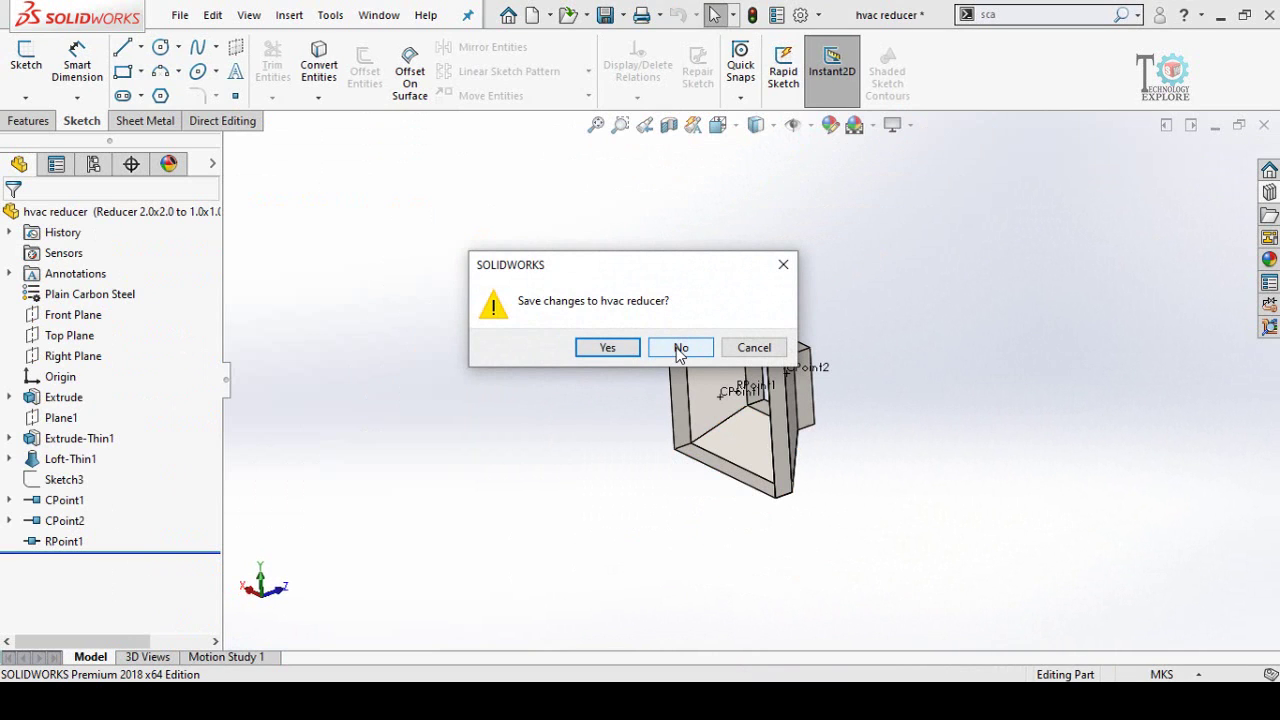
{"action": "left_click", "coordinate": [680, 348]}
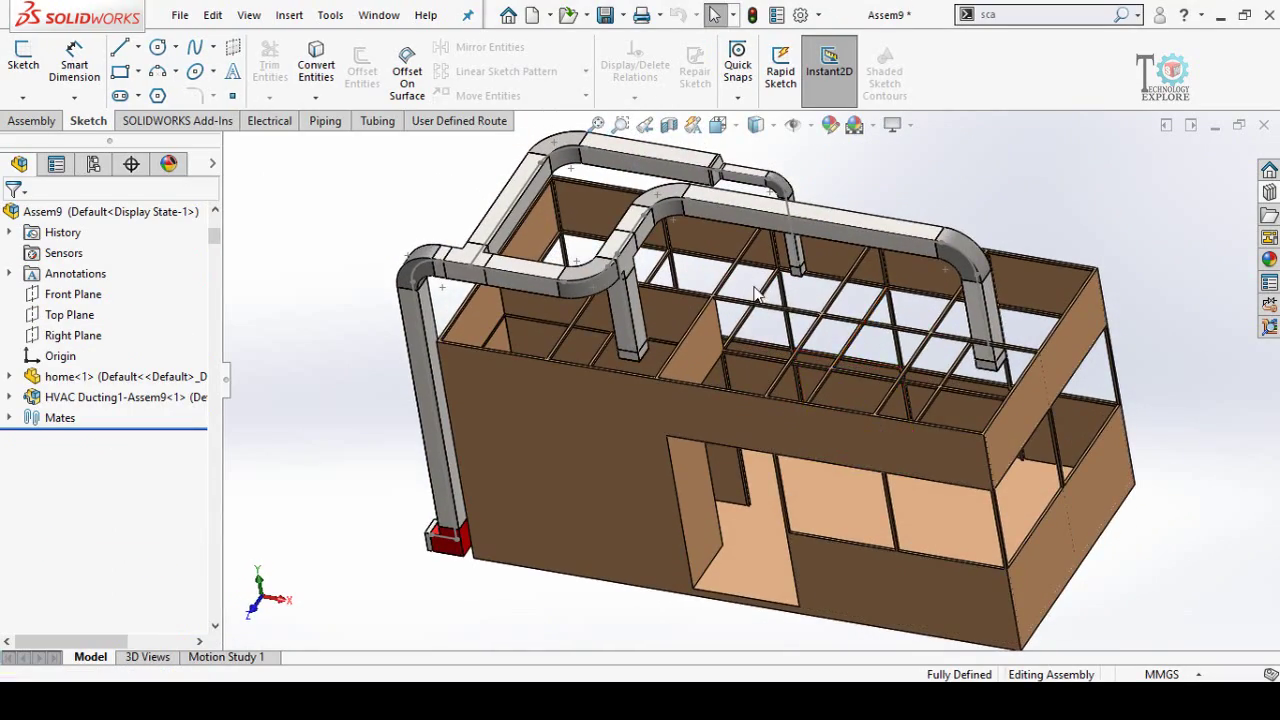
{"action": "middle_click_drag", "start_coordinate": [757, 293], "coordinate": [758, 376]}
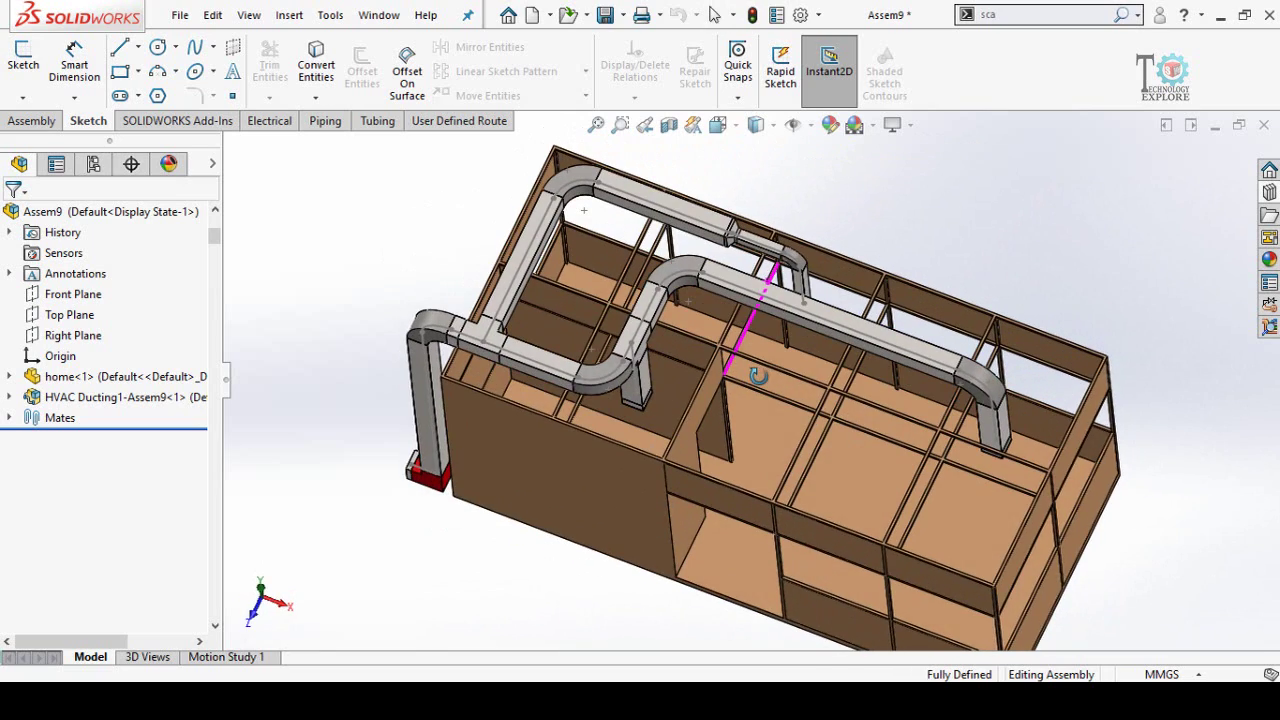
{"action": "scroll", "coordinate": [668, 325], "scroll_direction": "down", "scroll_amount": 4}
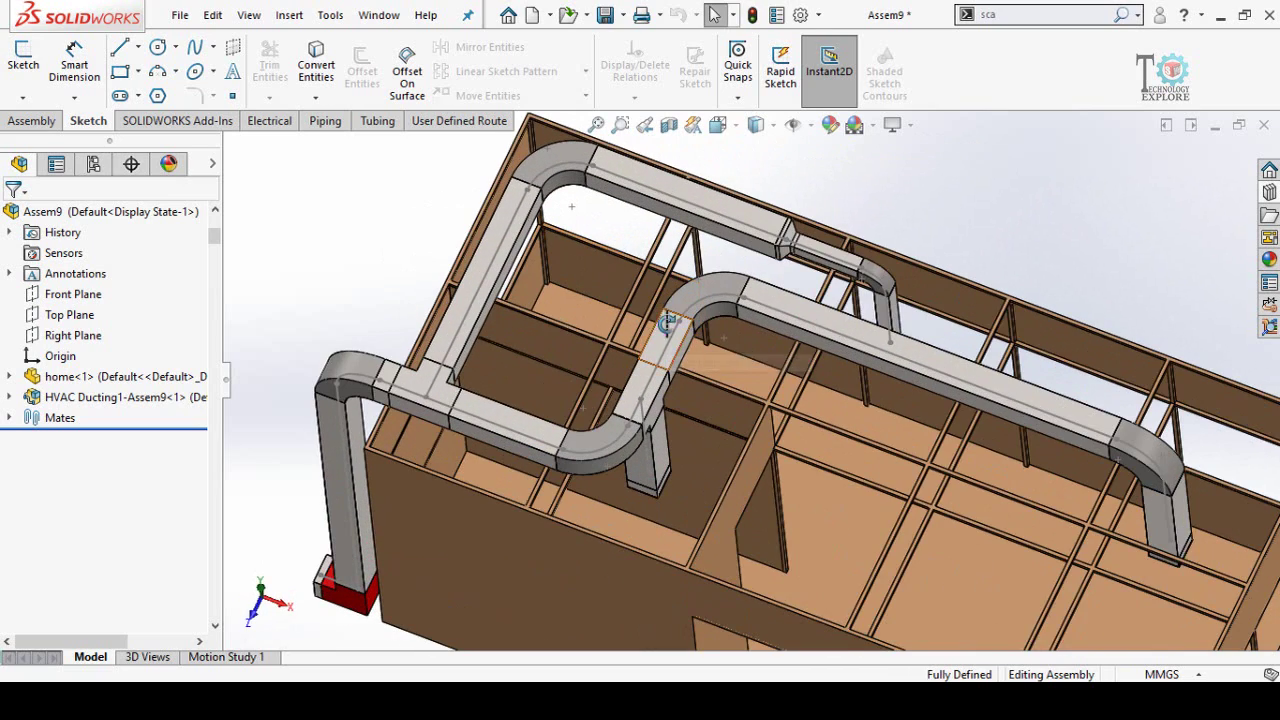
{"action": "middle_click_drag", "start_coordinate": [668, 322], "coordinate": [666, 283]}
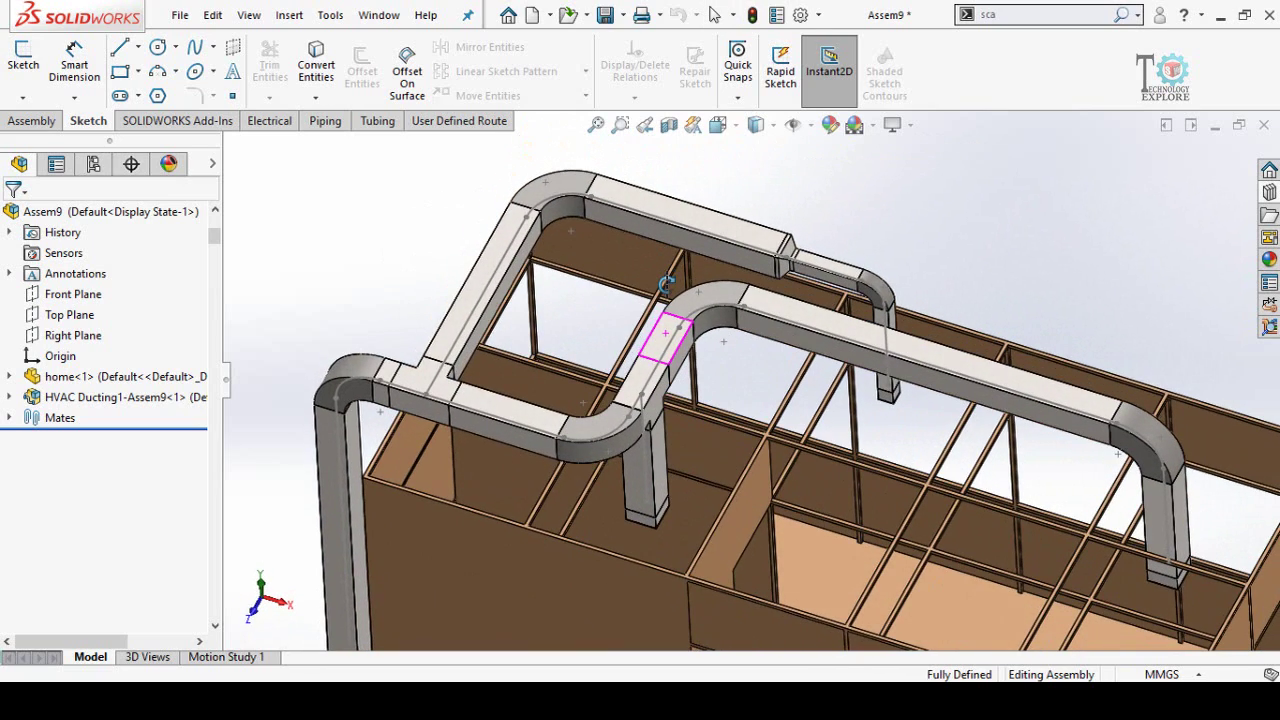
{"action": "key", "text": "Escape"}
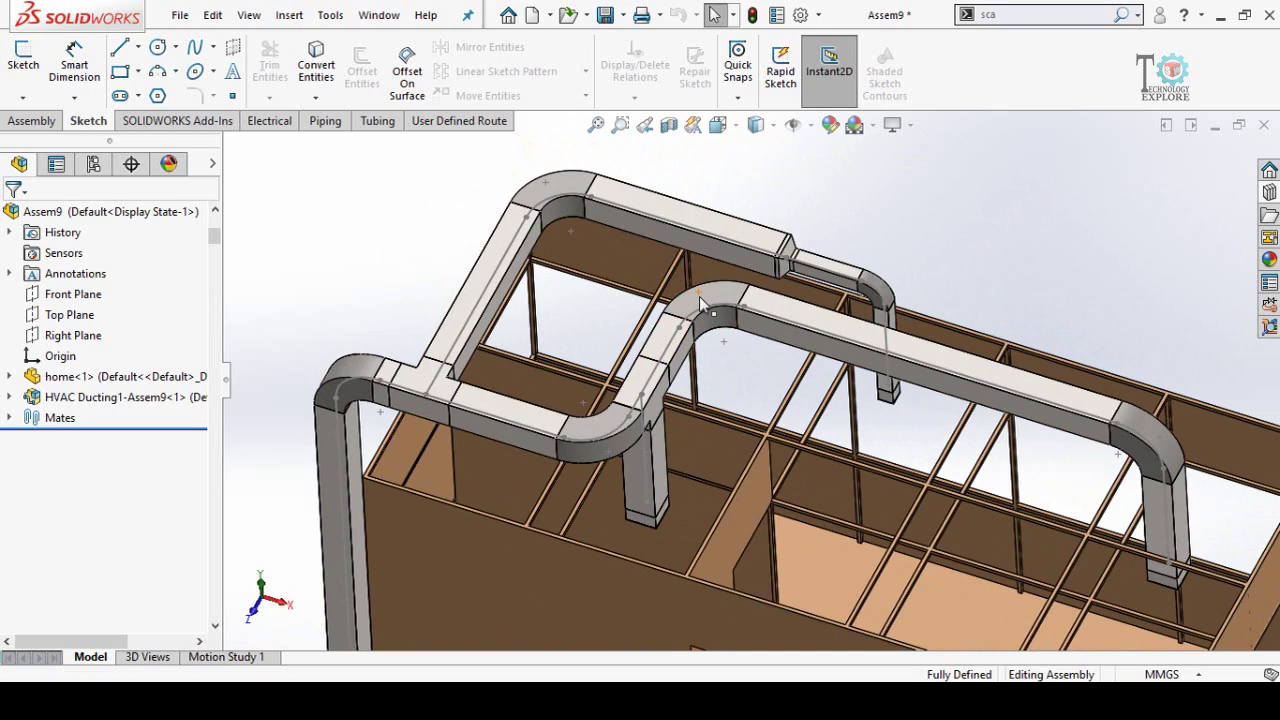